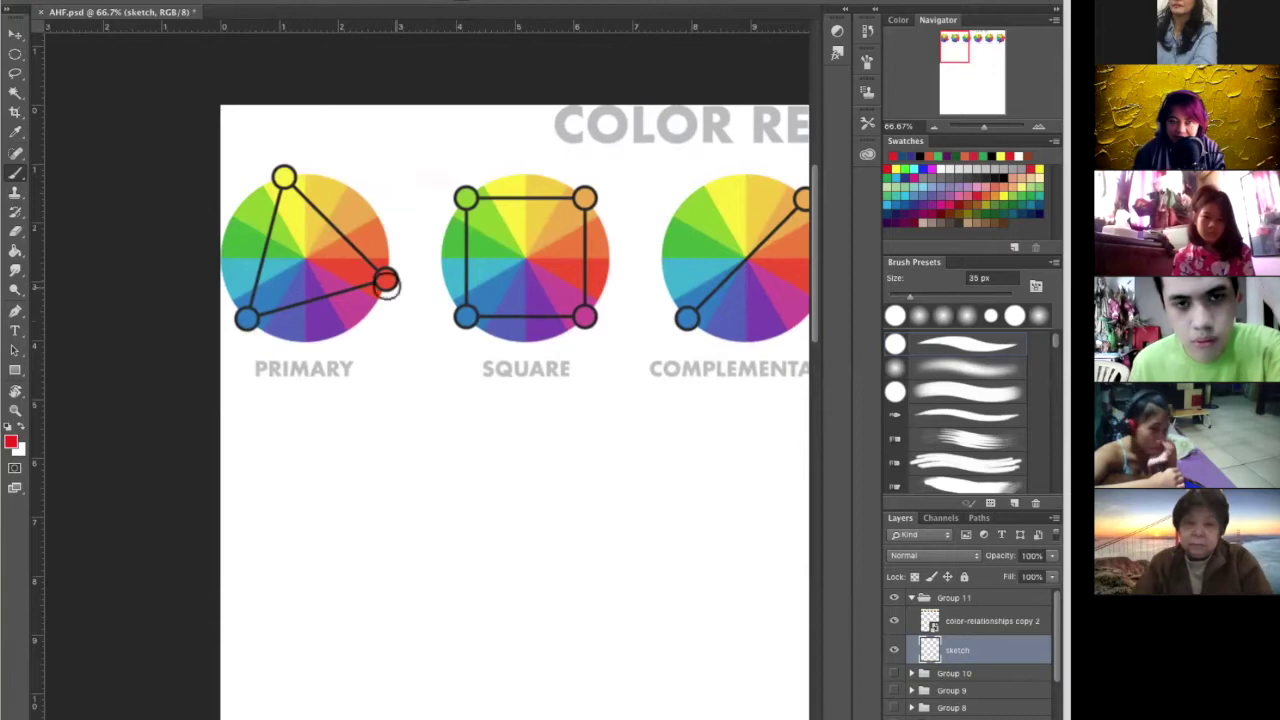
Examine the six color relationship wheels one by one, from Primary through Tetradic, finishing with the whole page in view
left_click_drag(514, 254, 381, 268)
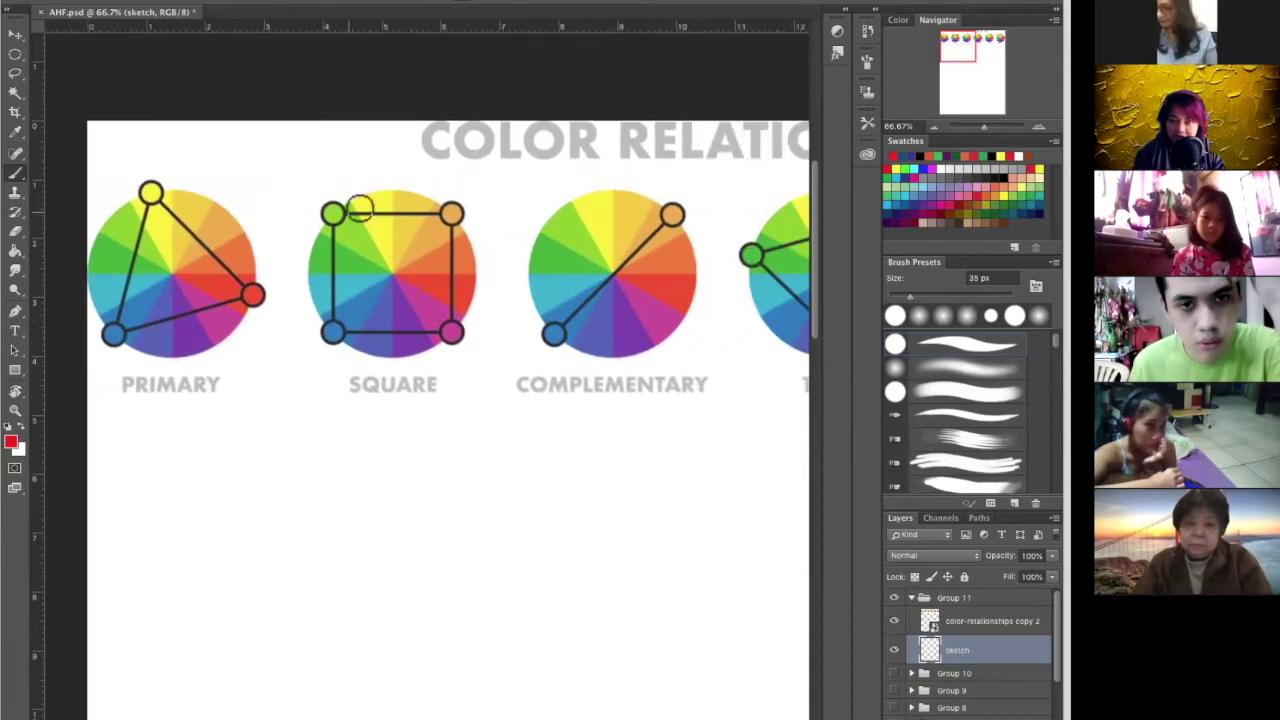
left_click_drag(529, 316, 374, 371)
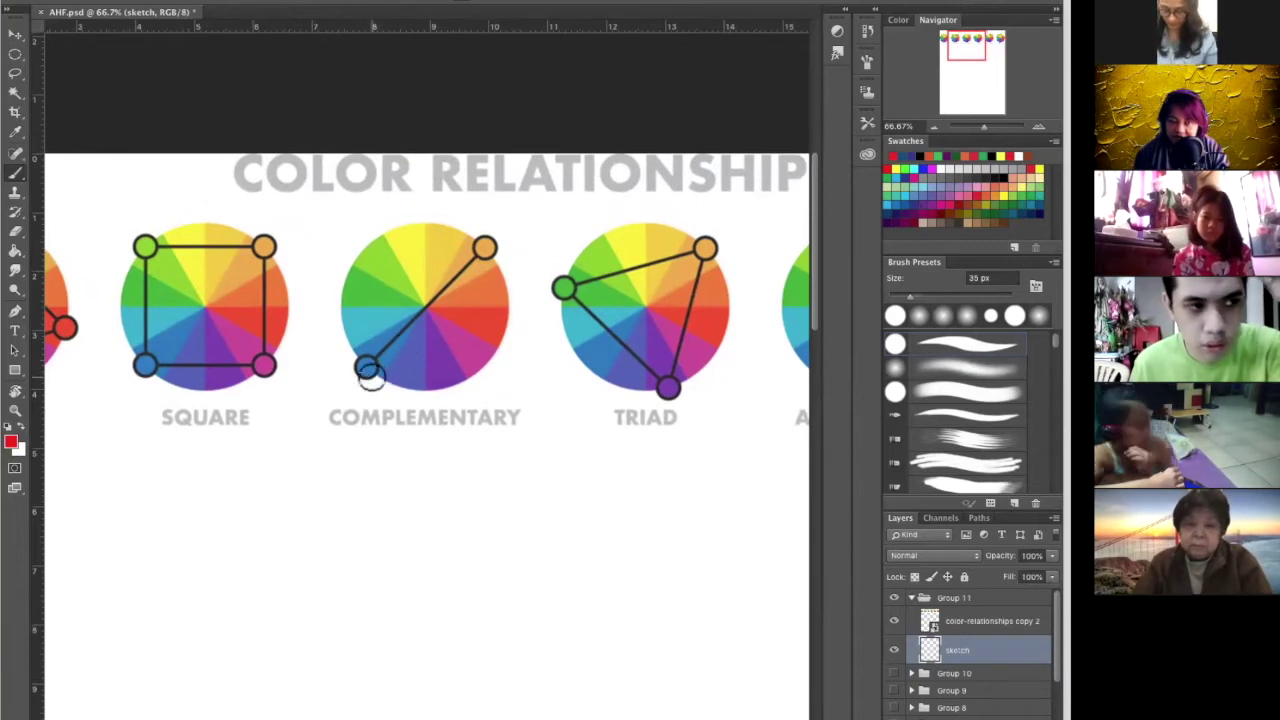
left_click_drag(530, 330, 380, 337)
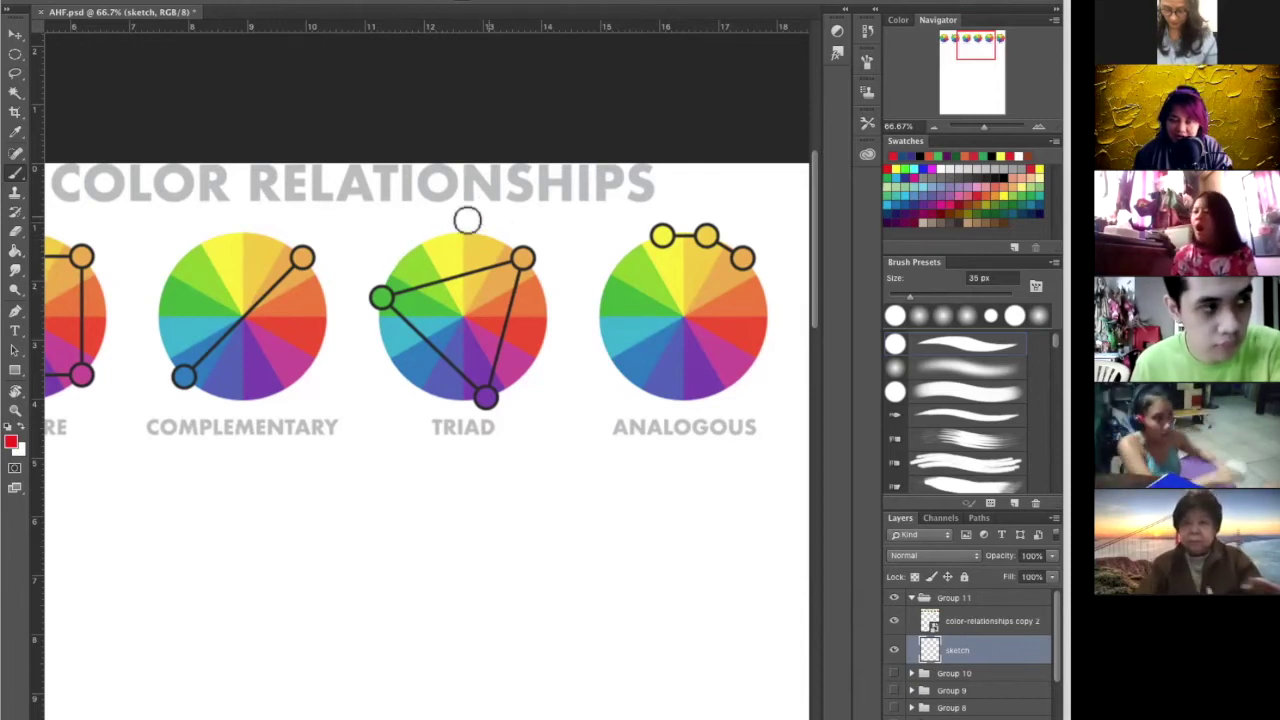
left_click_drag(628, 261, 526, 234)
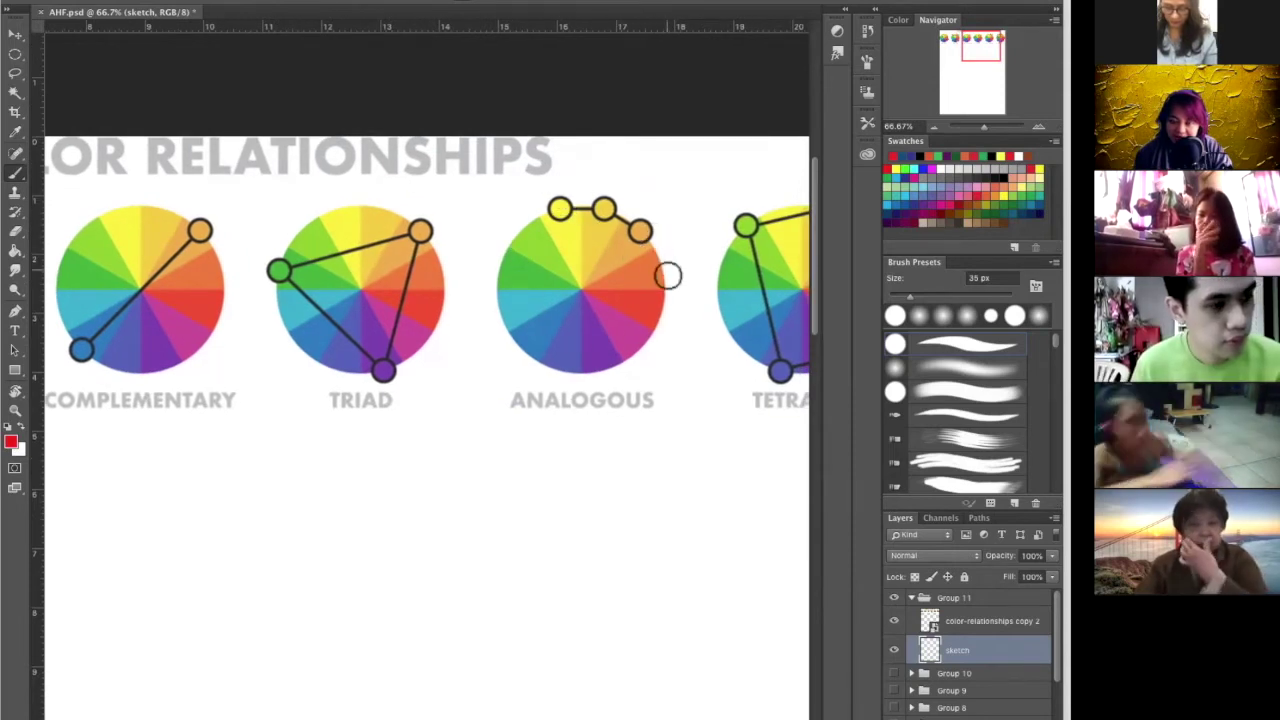
left_click_drag(588, 289, 414, 294)
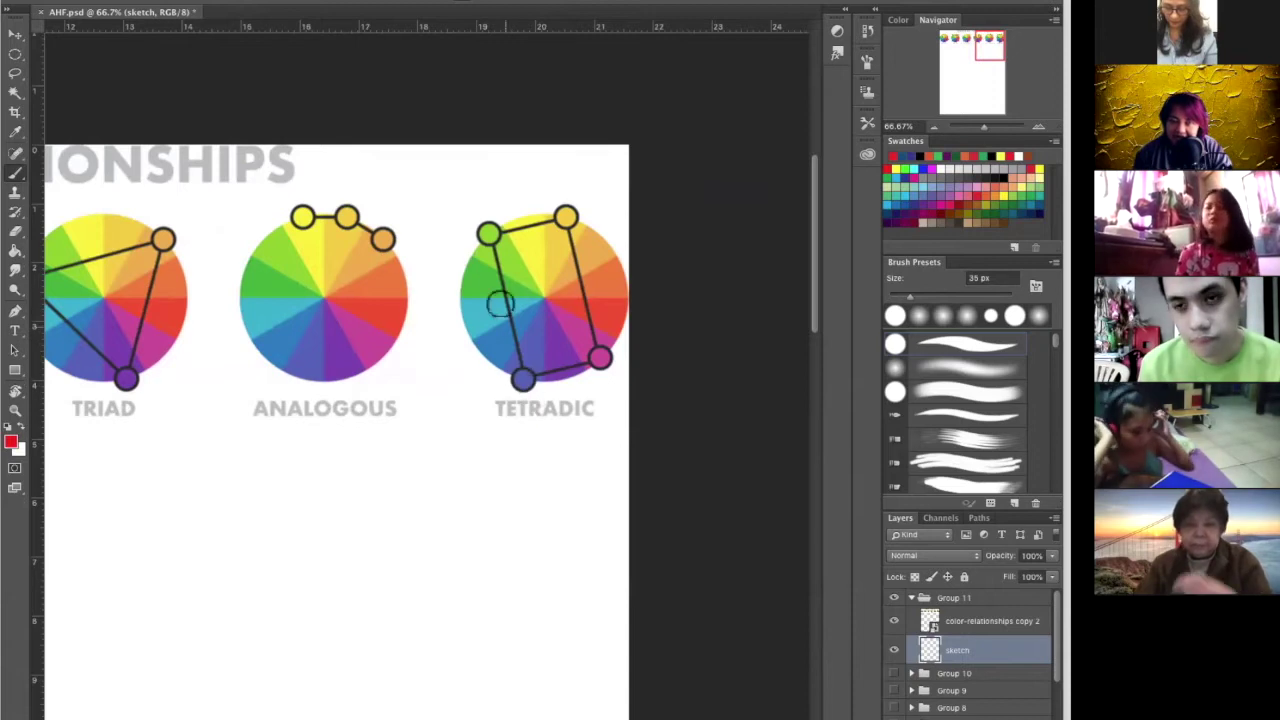
mouse_move(371, 517)
left_mouse_down()
mouse_move(440, 443)
mouse_move(549, 471)
left_mouse_up()
left_click_drag(407, 441, 531, 383)
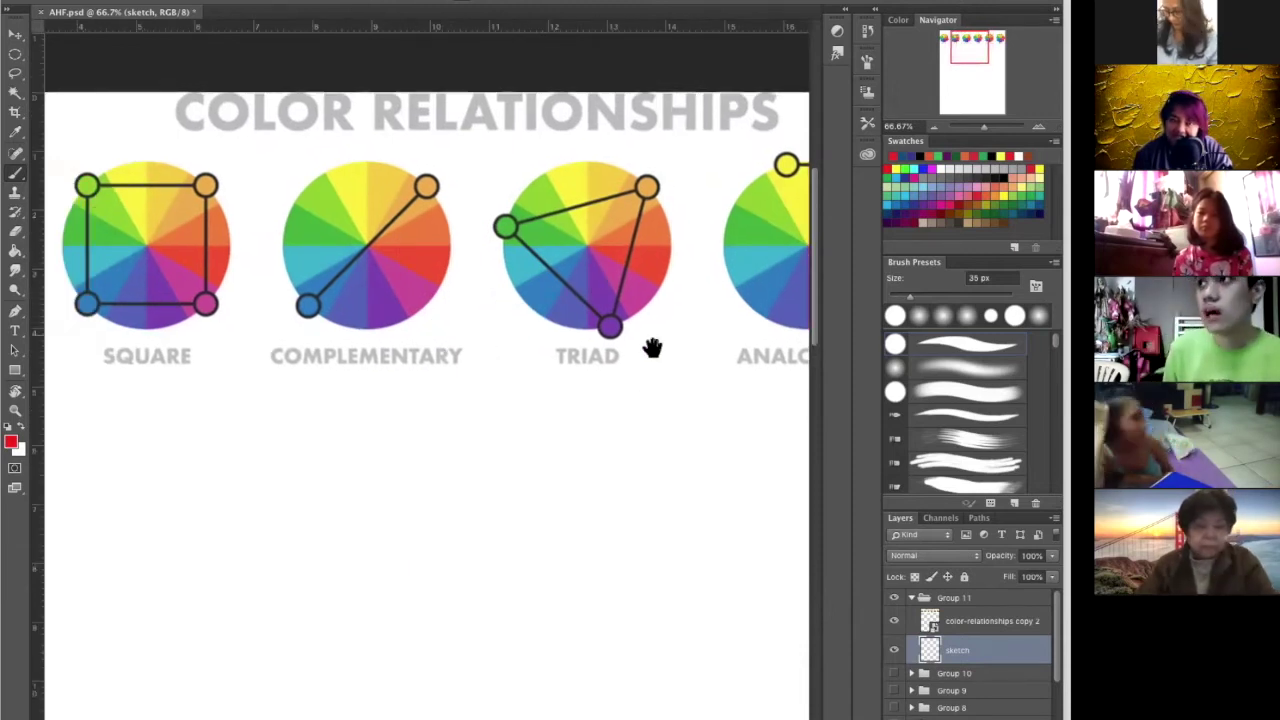
left_click_drag(651, 349, 429, 294)
left_click_drag(562, 302, 391, 311)
left_click_drag(638, 306, 569, 342)
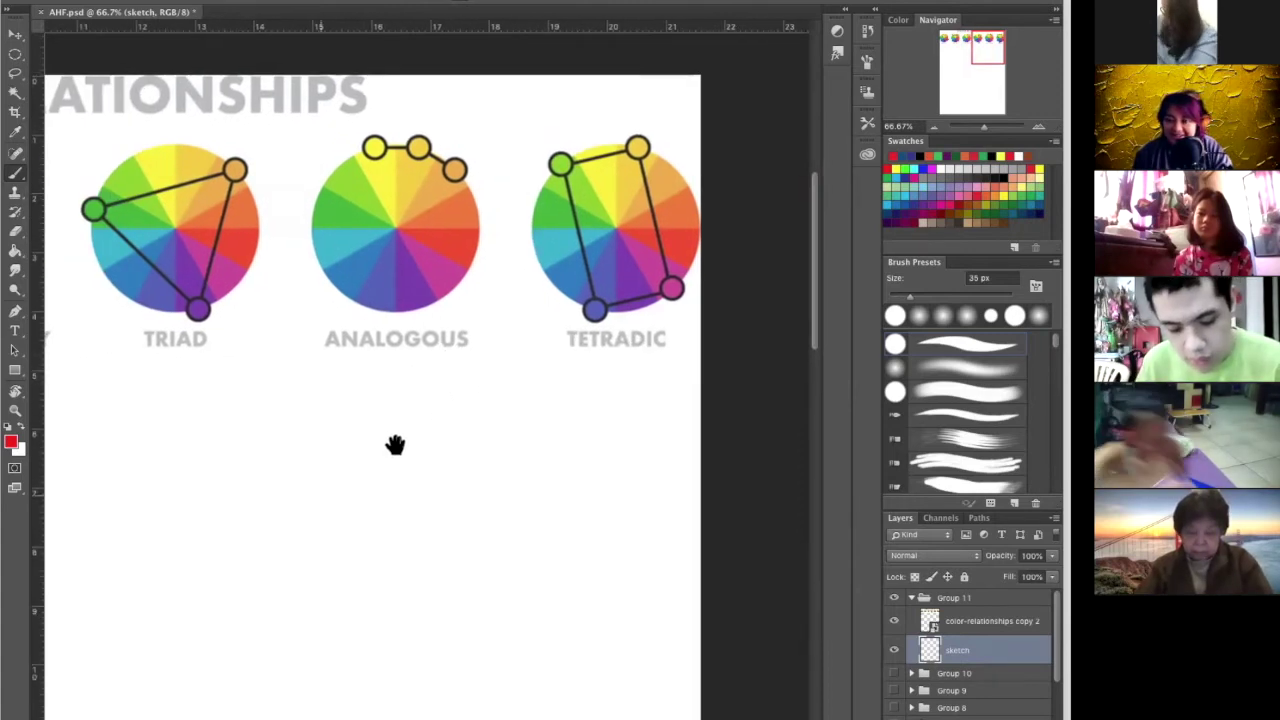
left_click_drag(394, 443, 474, 434)
key("ctrl+minus")
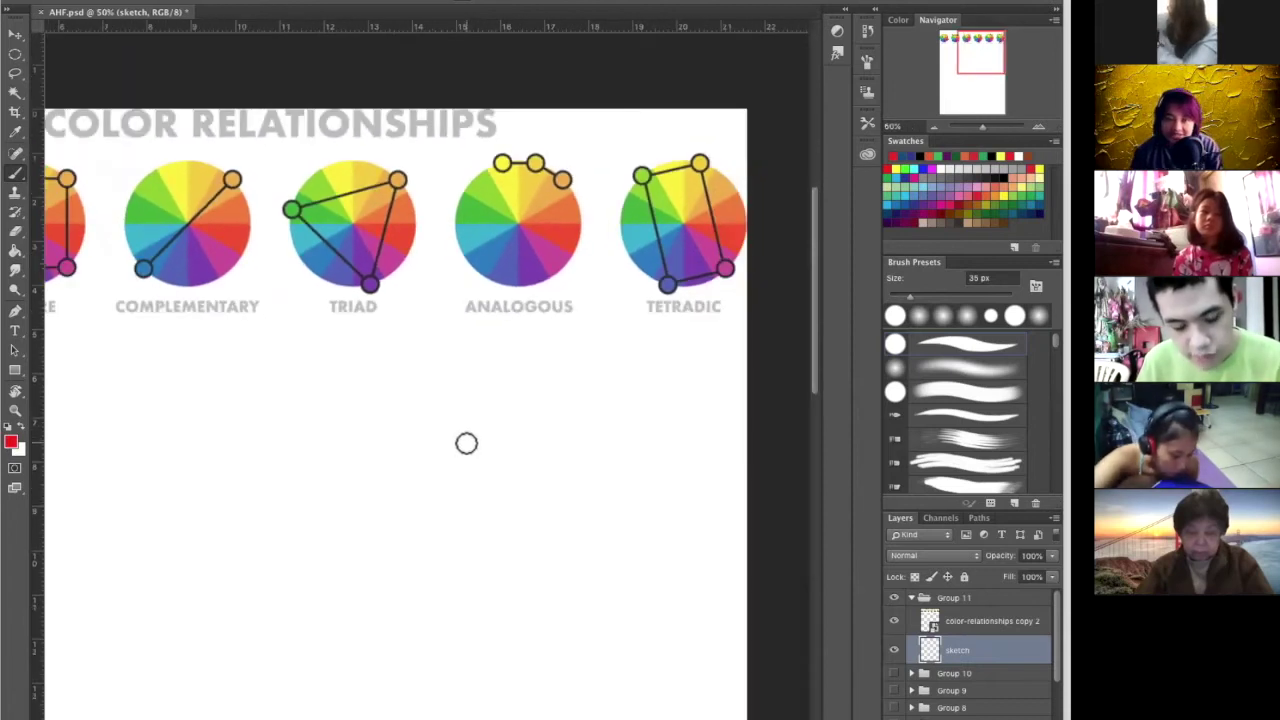
left_click_drag(297, 563, 457, 437)
key("ctrl+minus")
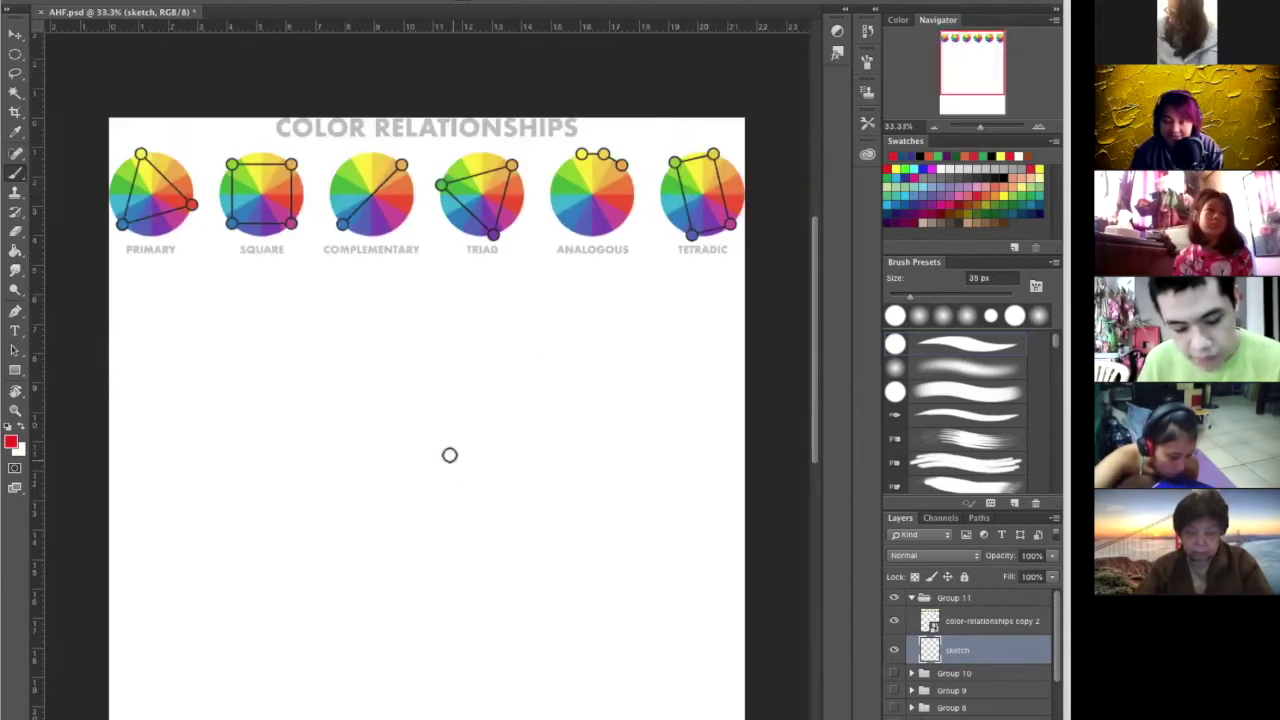
left_click_drag(437, 497, 426, 329)
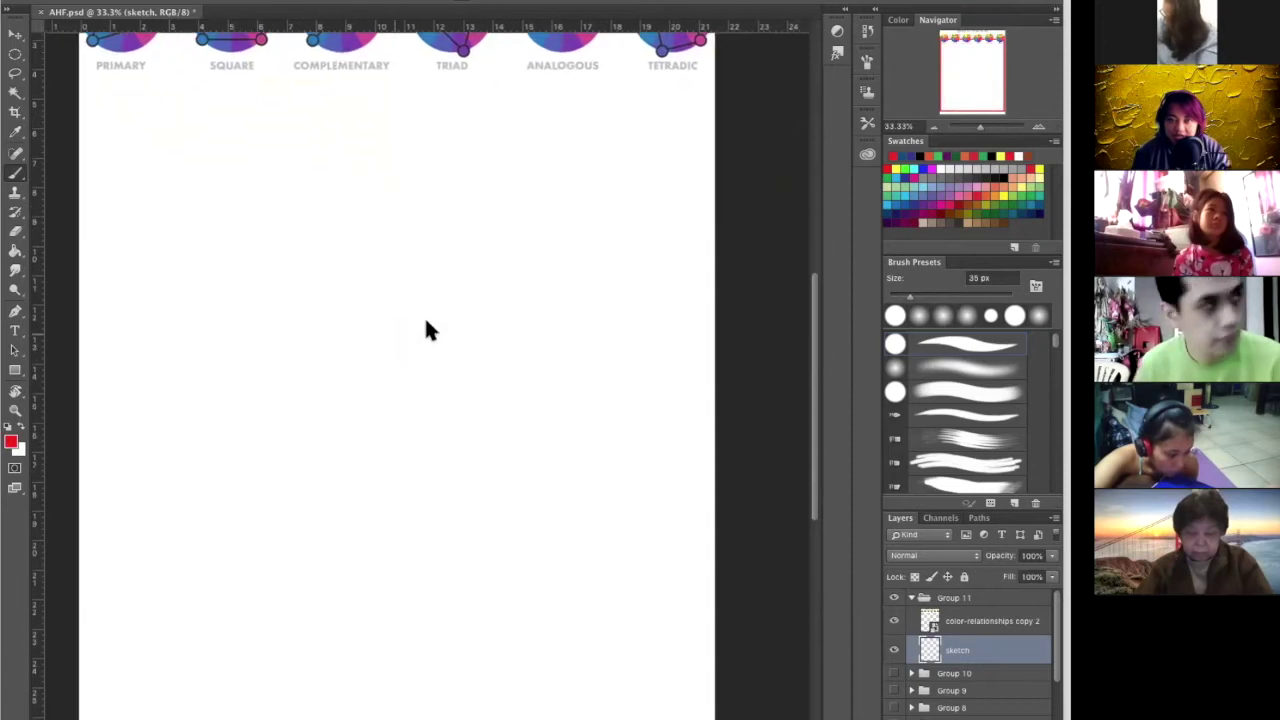
key("ctrl+minus")
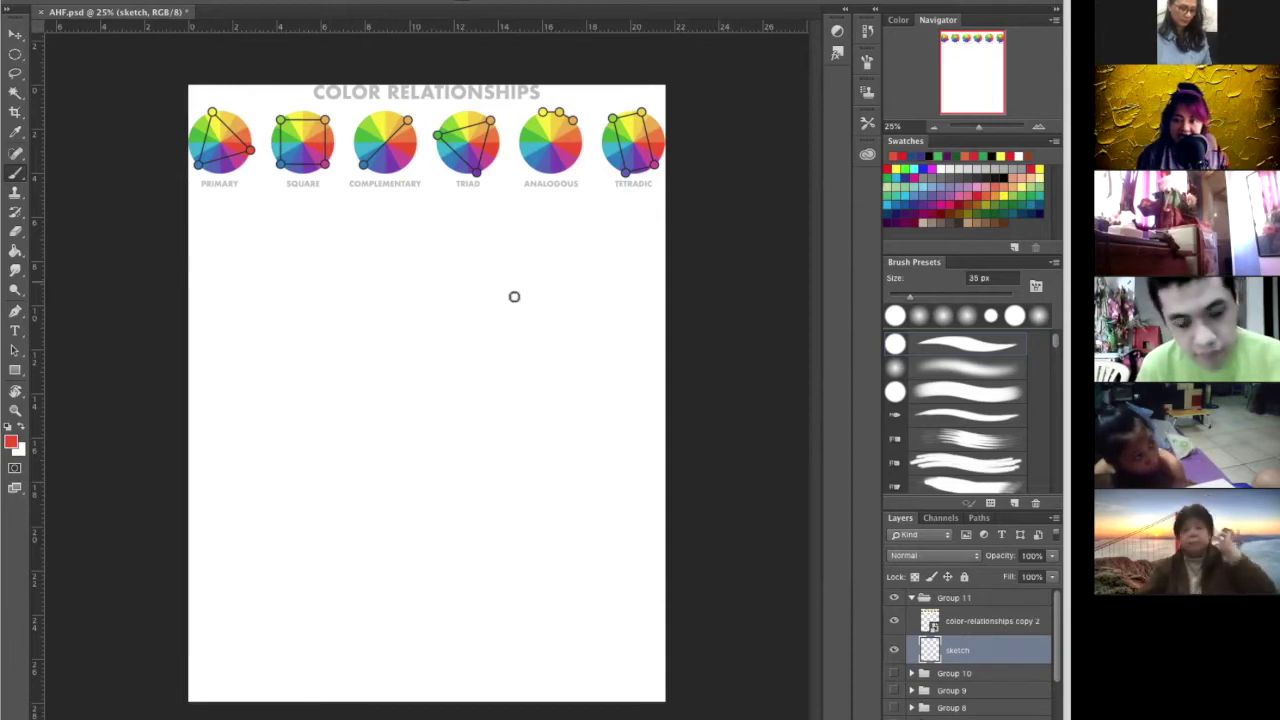
Draw a simple house outline with four stick figures inside it on the sketch layer in black at 35 px
left_click(930, 157)
mouse_move(252, 381)
left_mouse_down()
mouse_move(309, 552)
mouse_move(453, 541)
mouse_move(497, 510)
mouse_move(505, 380)
mouse_move(438, 364)
mouse_move(236, 397)
mouse_move(229, 368)
mouse_move(341, 258)
mouse_move(475, 261)
mouse_move(545, 311)
mouse_move(566, 345)
mouse_move(486, 380)
left_mouse_up()
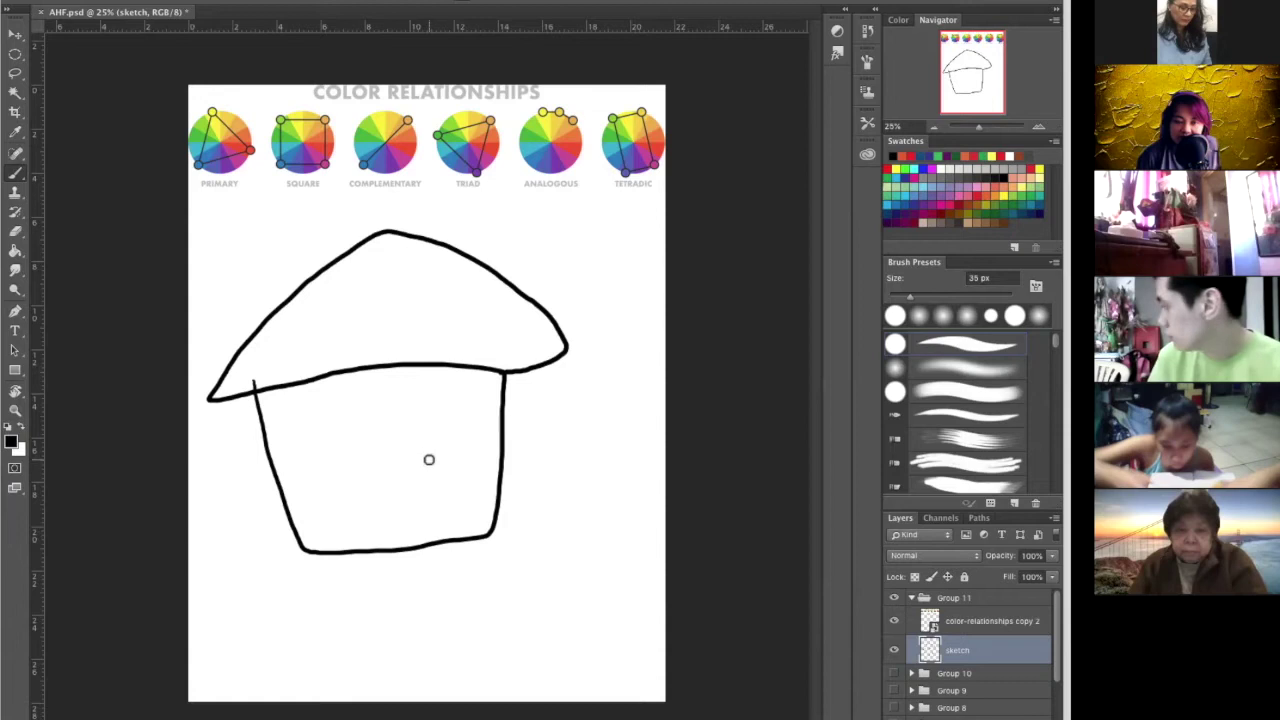
mouse_move(371, 457)
left_mouse_down()
mouse_move(384, 520)
mouse_move(405, 520)
left_mouse_up()
mouse_move(404, 438)
left_mouse_down()
mouse_move(392, 446)
mouse_move(420, 478)
mouse_move(400, 470)
mouse_move(410, 505)
mouse_move(418, 492)
mouse_move(432, 516)
left_mouse_up()
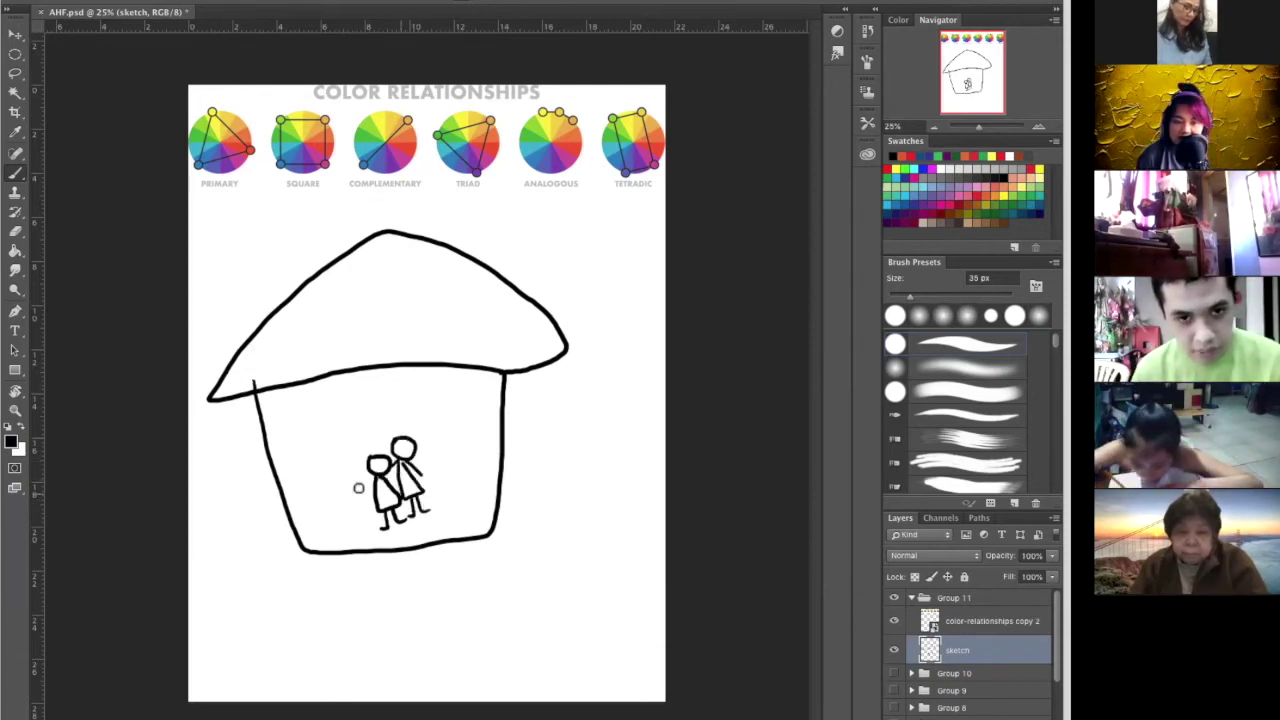
left_click_drag(349, 484, 372, 513)
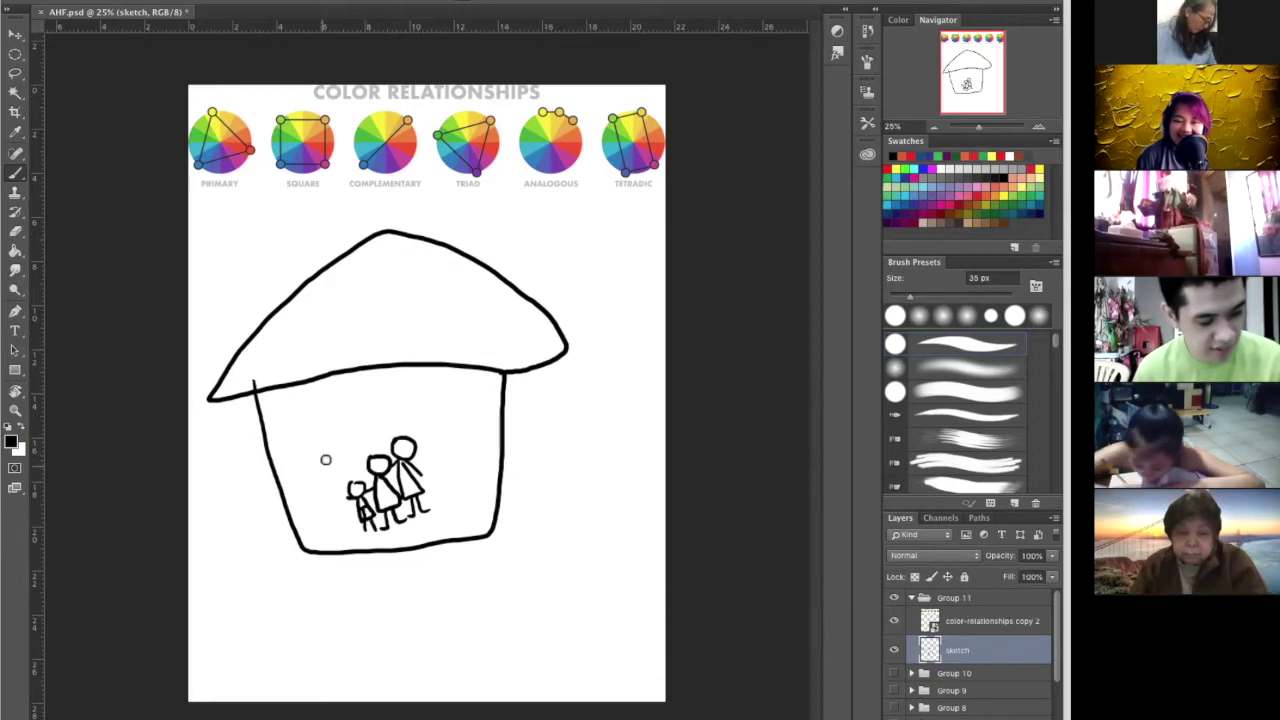
mouse_move(325, 444)
left_mouse_down()
mouse_move(340, 473)
mouse_move(356, 484)
mouse_move(328, 470)
mouse_move(316, 480)
mouse_move(328, 475)
mouse_move(354, 508)
mouse_move(338, 475)
mouse_move(362, 544)
left_mouse_up()
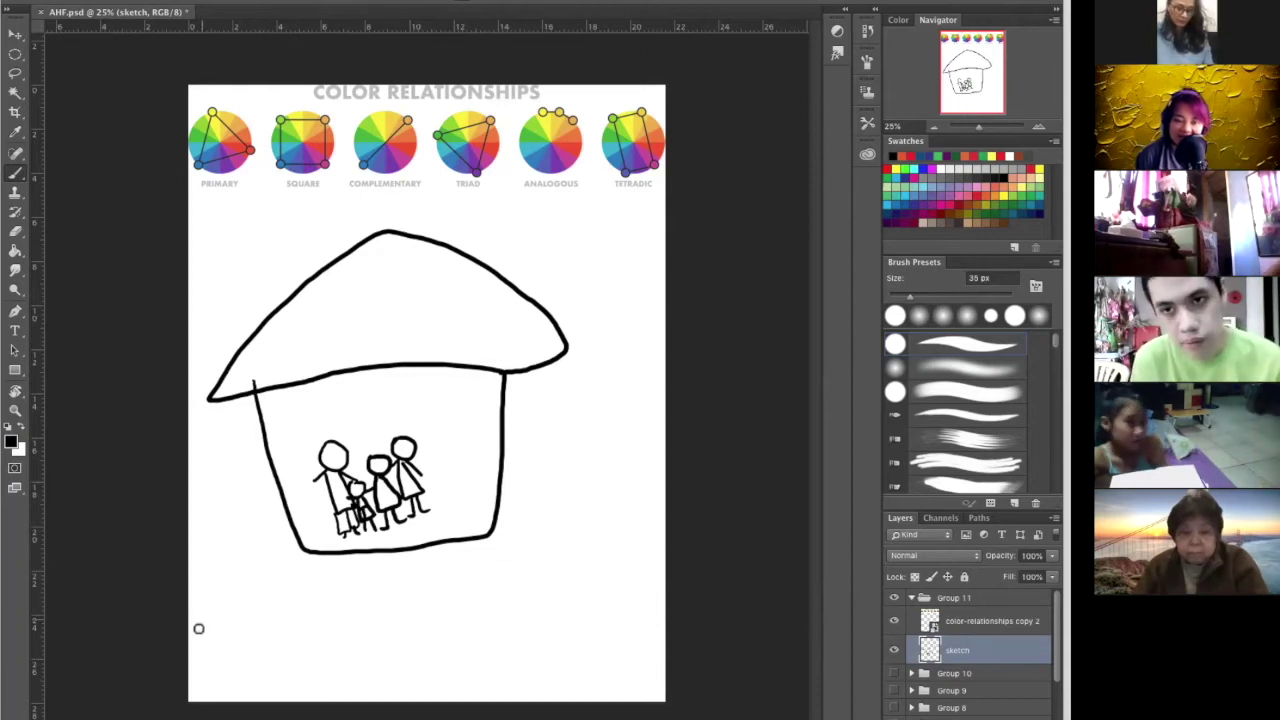
Draw long curving lines across the page so that they cross the house and divide the background
mouse_move(201, 615)
left_mouse_down()
mouse_move(241, 566)
mouse_move(343, 495)
mouse_move(481, 482)
mouse_move(668, 548)
left_mouse_up()
mouse_move(680, 258)
left_mouse_down()
mouse_move(305, 316)
mouse_move(153, 295)
mouse_move(358, 252)
mouse_move(707, 408)
left_mouse_up()
mouse_move(672, 342)
left_mouse_down()
mouse_move(258, 640)
mouse_move(188, 595)
left_mouse_up()
mouse_move(186, 455)
left_mouse_down()
mouse_move(460, 426)
mouse_move(670, 468)
left_mouse_up()
mouse_move(715, 592)
left_mouse_down()
mouse_move(575, 604)
mouse_move(432, 704)
left_mouse_up()
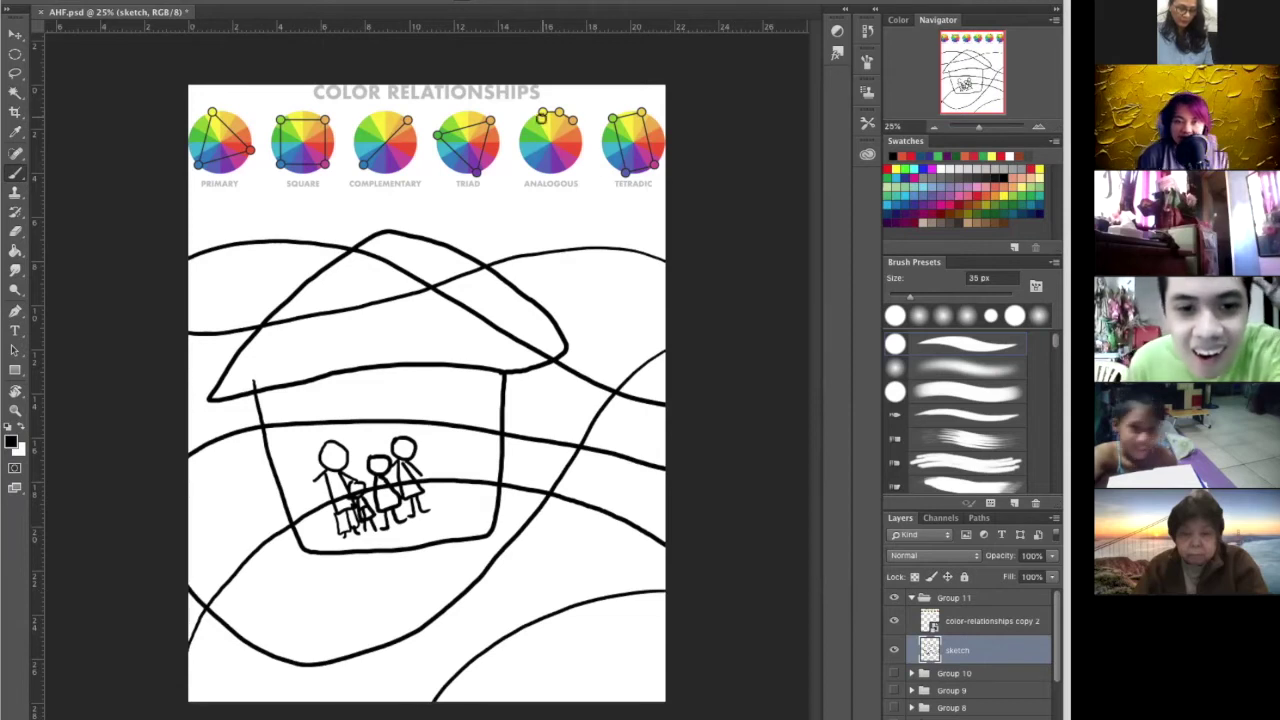
Mark the Analogous color wheel with a thick black underline and inspect that wheel close up
left_click_drag(525, 202, 597, 200)
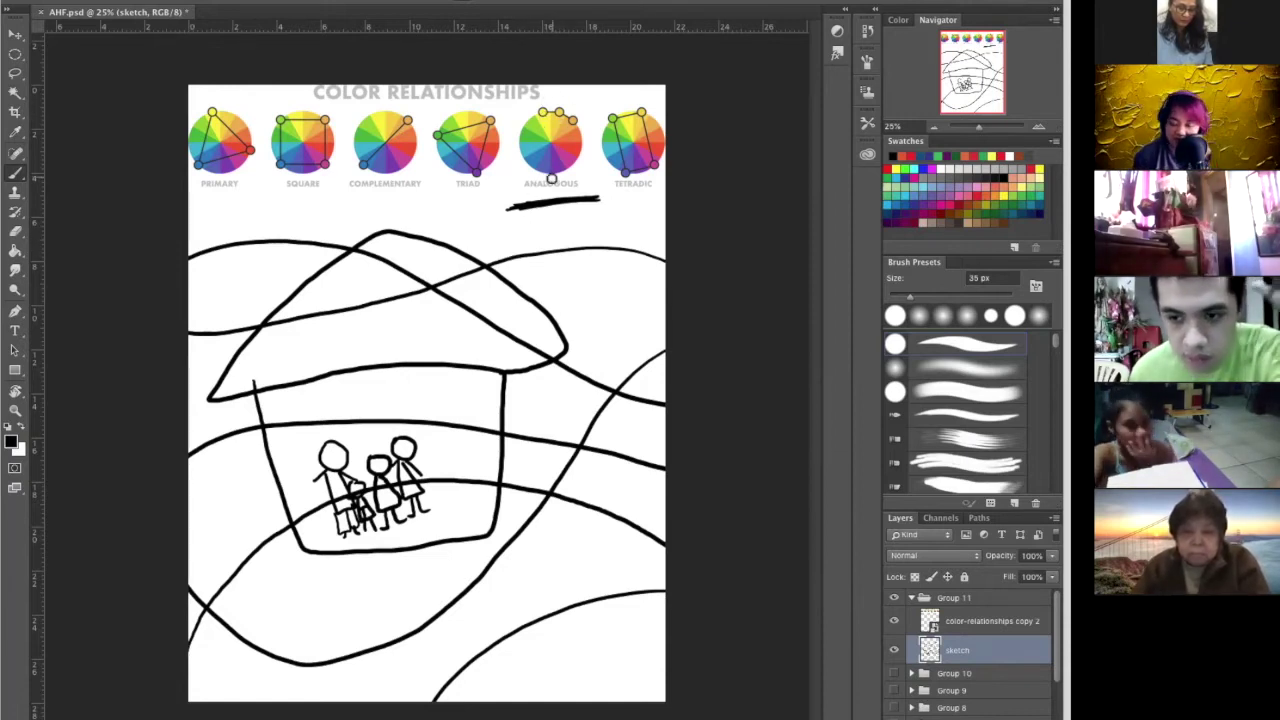
key("super+plus")
key("super+plus")
left_click_drag(558, 241, 503, 375)
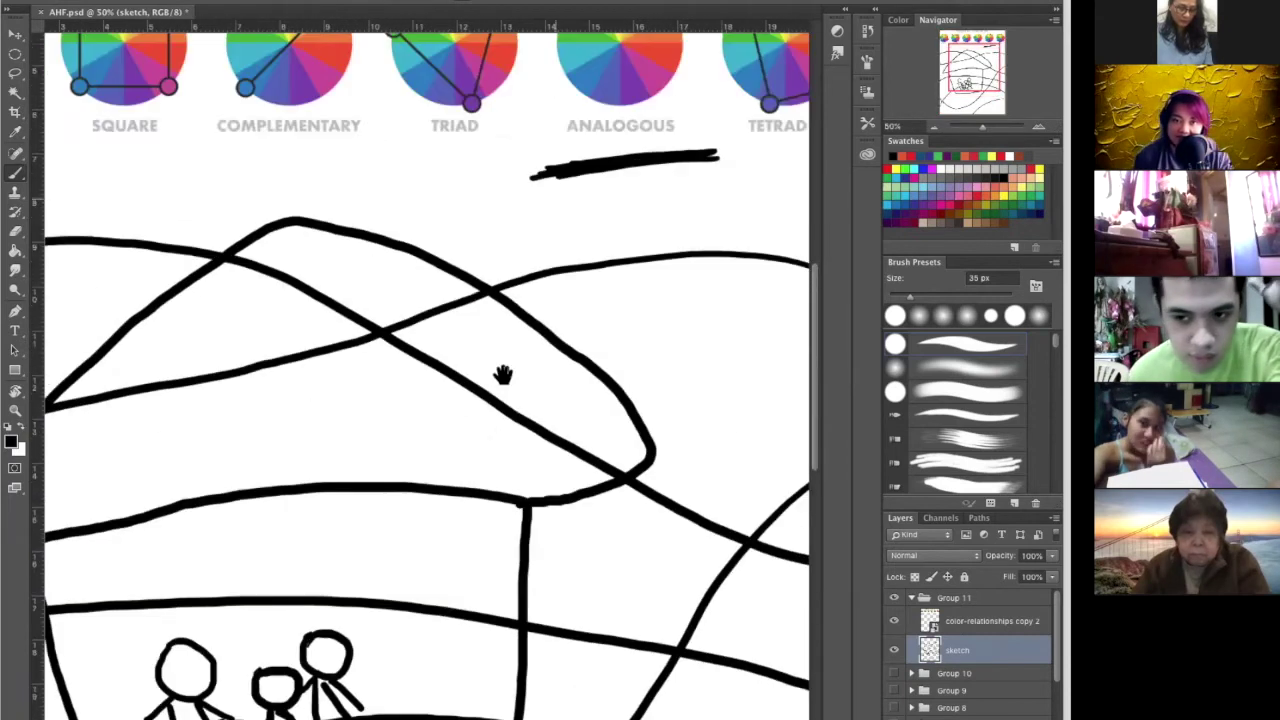
scroll(478, 445, "up", 2)
scroll(486, 457, "up", 1)
left_click_drag(578, 249, 364, 508)
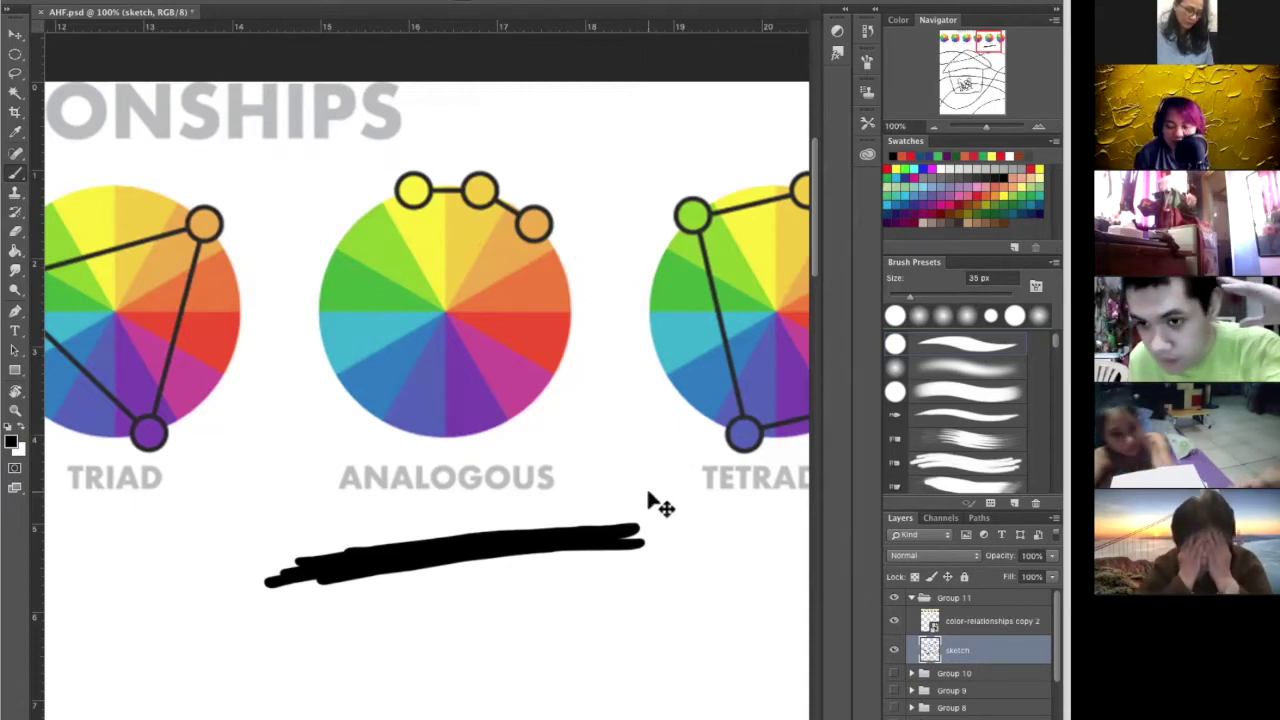
Clear all strokes from the sketch layer, remove the selection and return to the Brush tool
key("ctrl+minus")
key("ctrl+minus")
key("ctrl+minus")
key("ctrl+minus")
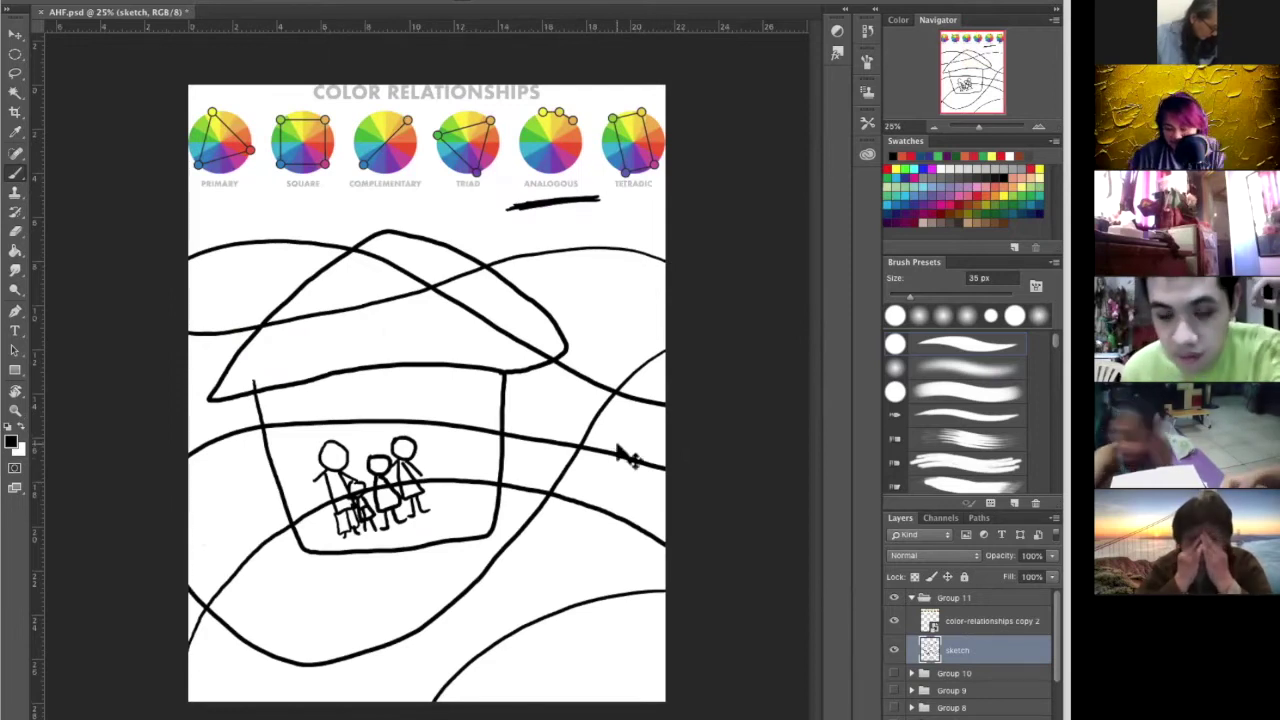
key("ctrl+a")
key("Delete")
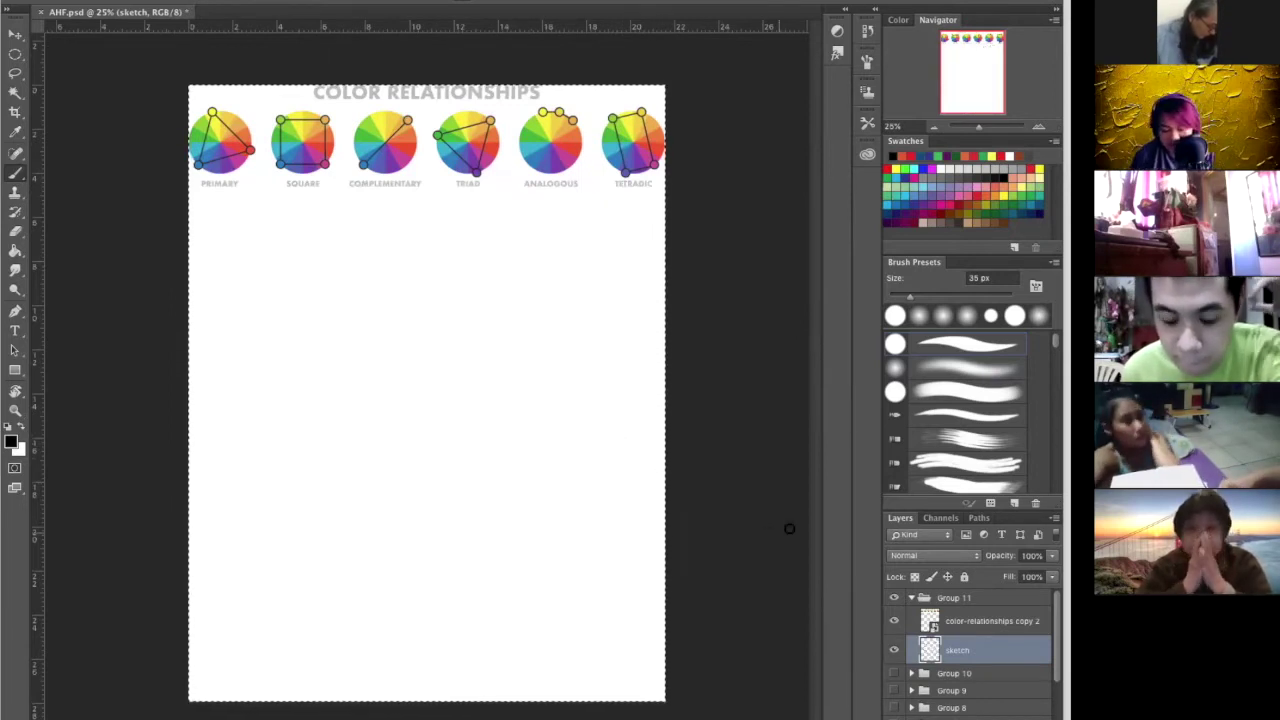
key("m")
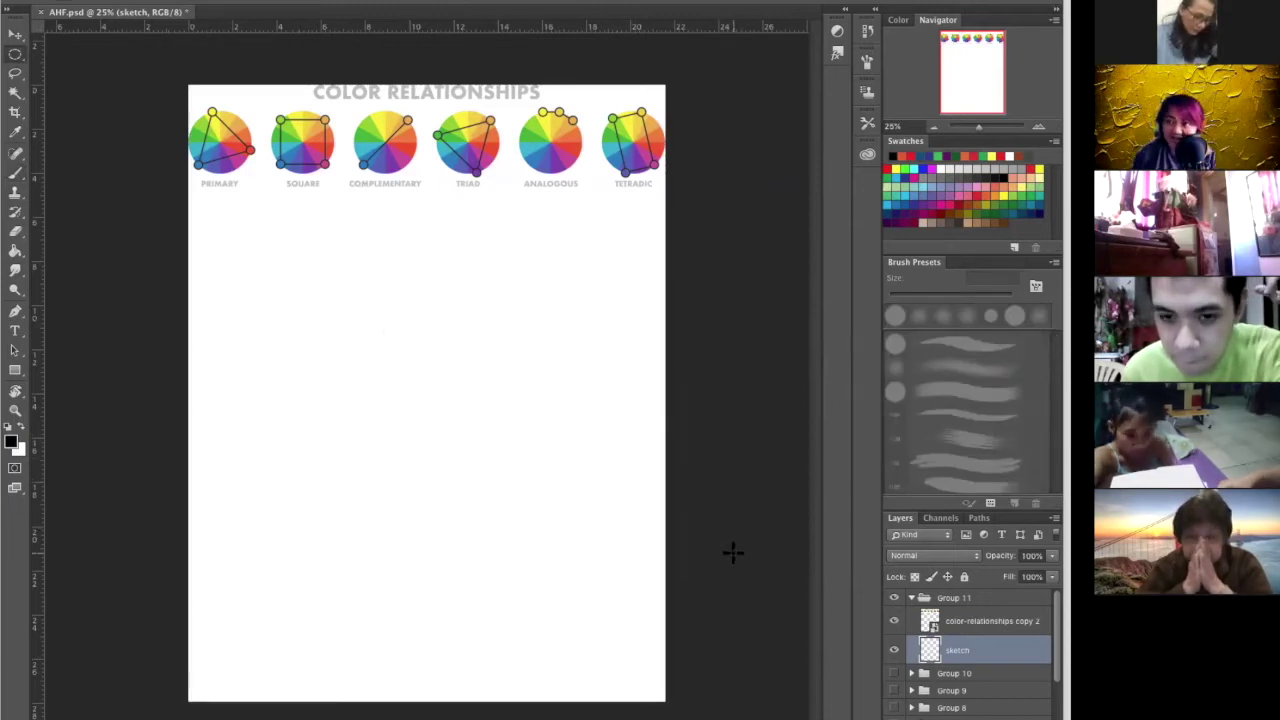
key("b")
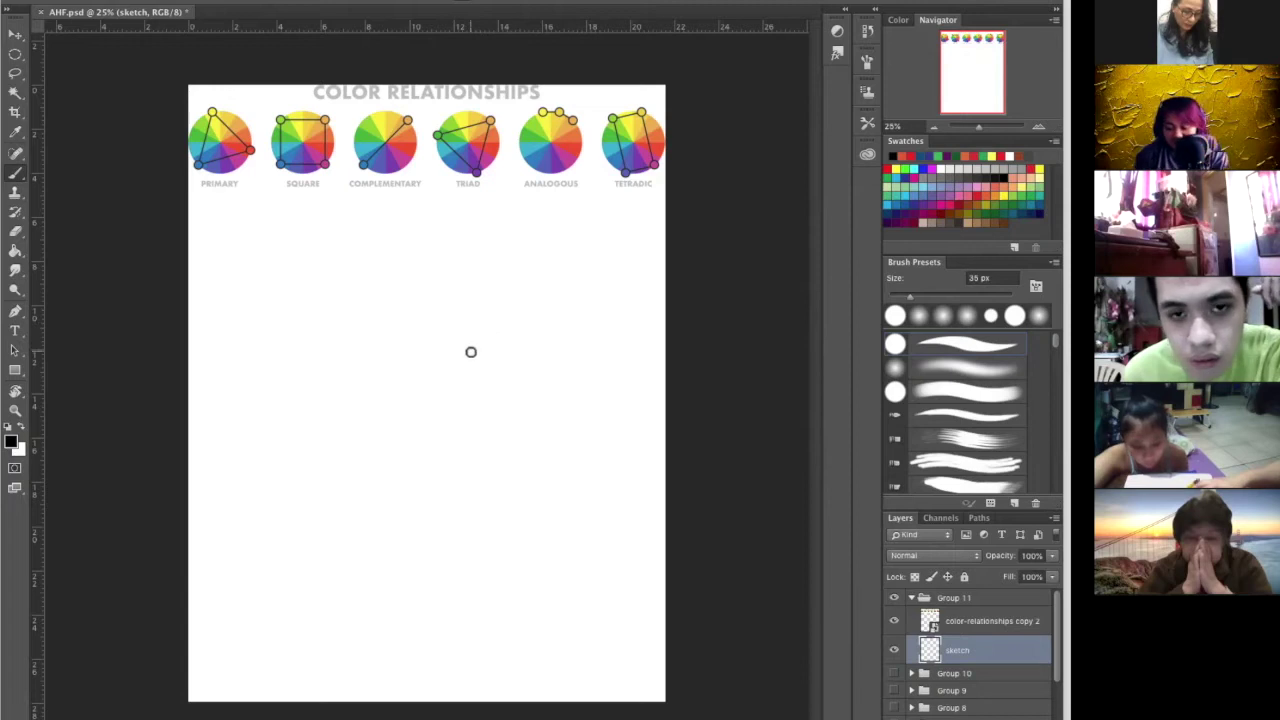
Draw a cartoon head in black with a rounded jaw, short hair and side-swept bangs near the page's center
key("super+plus")
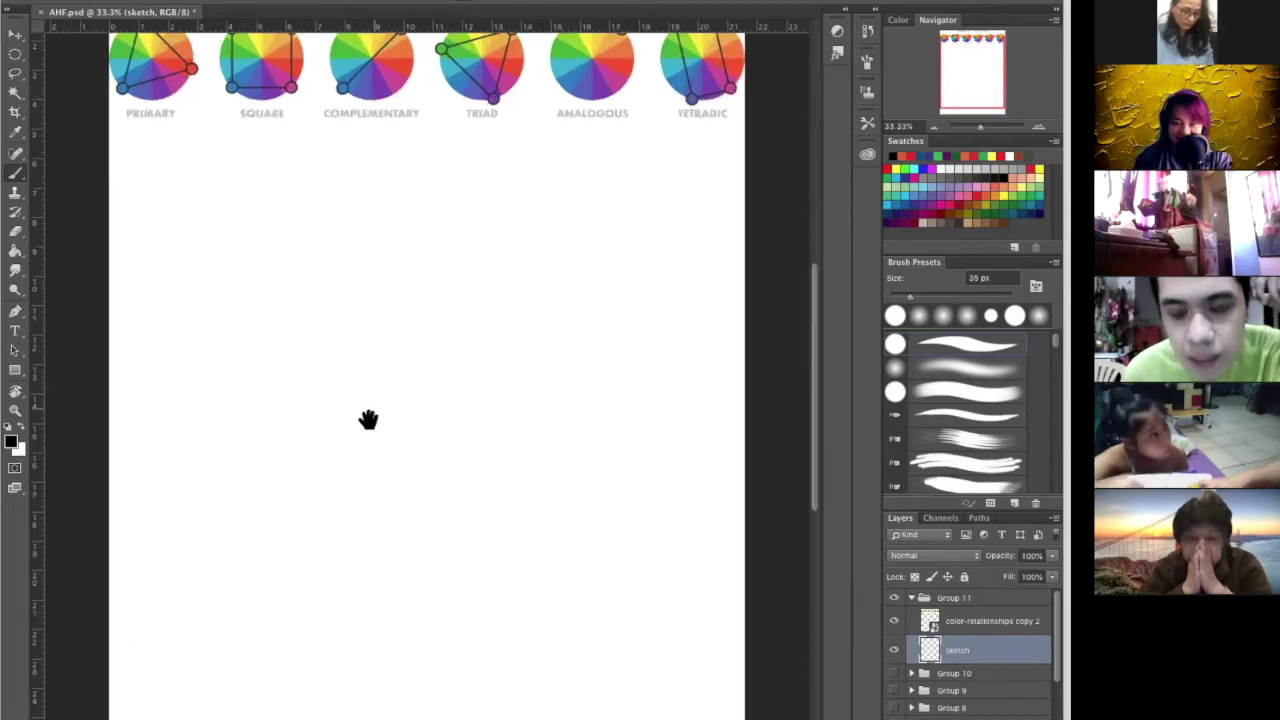
left_click_drag(340, 443, 374, 396)
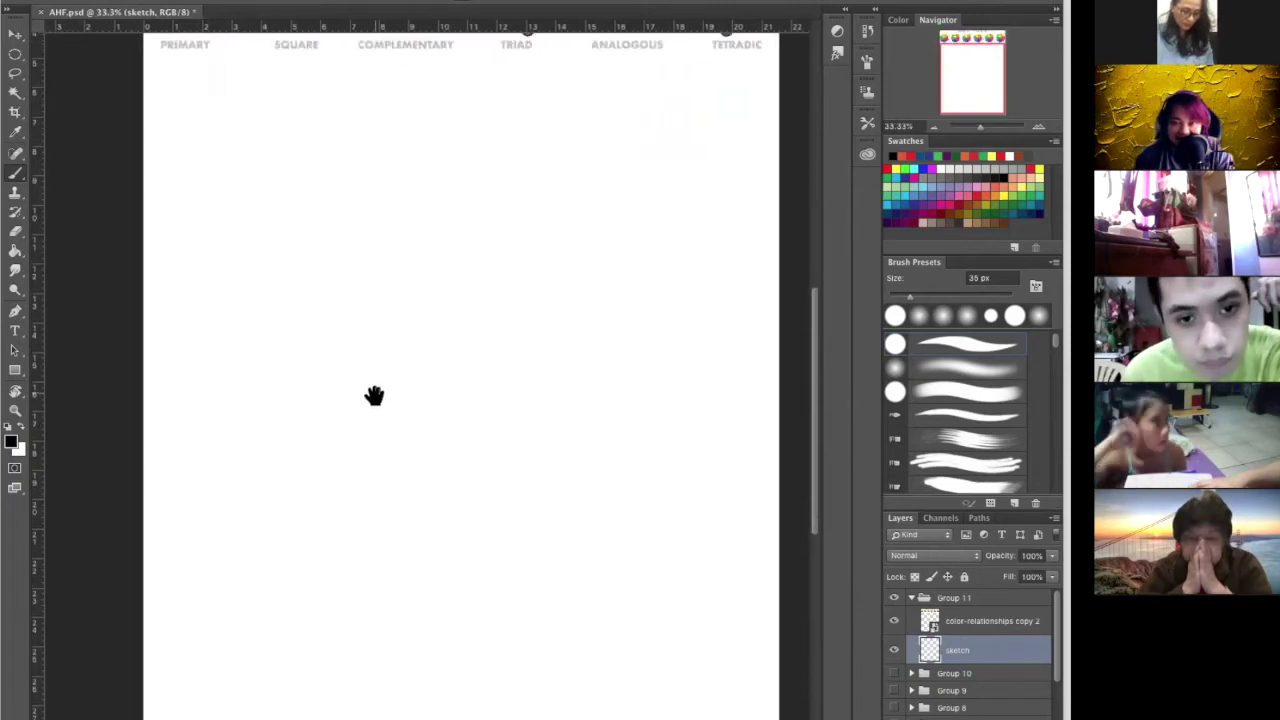
left_click_drag(373, 390, 374, 393)
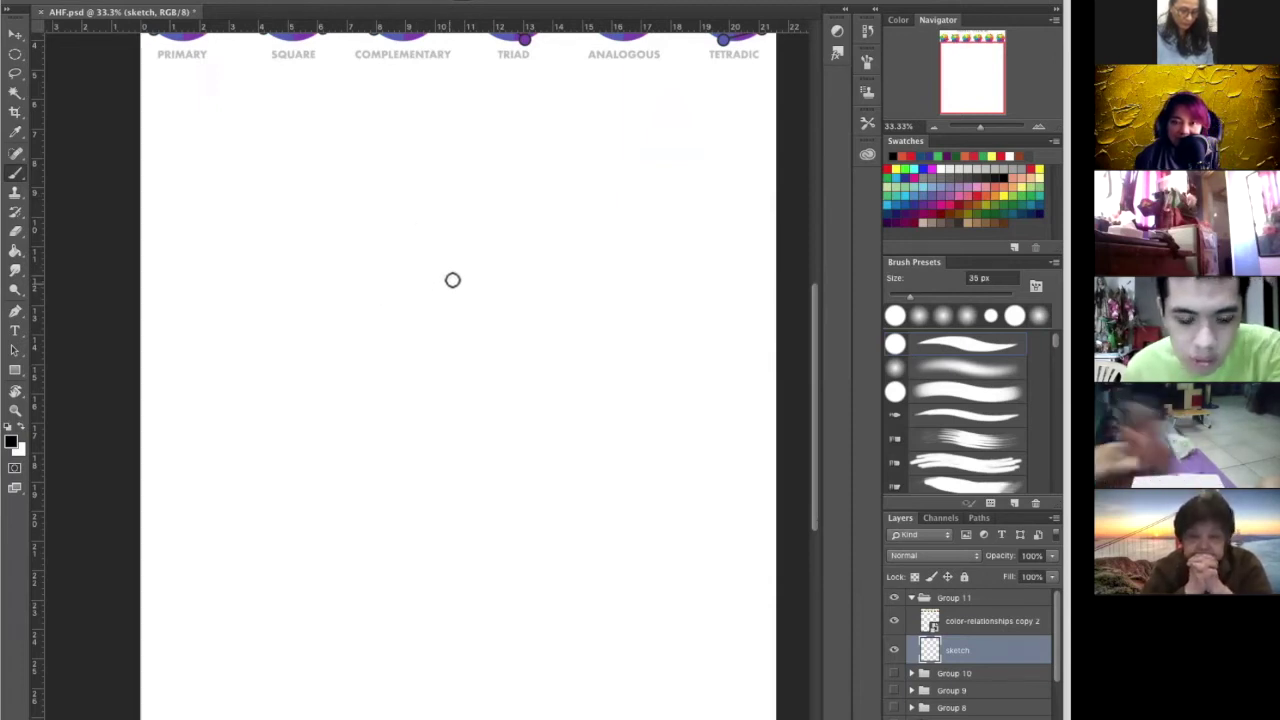
key("space")
mouse_move(380, 285)
left_mouse_down()
mouse_move(377, 297)
mouse_move(423, 280)
left_mouse_up()
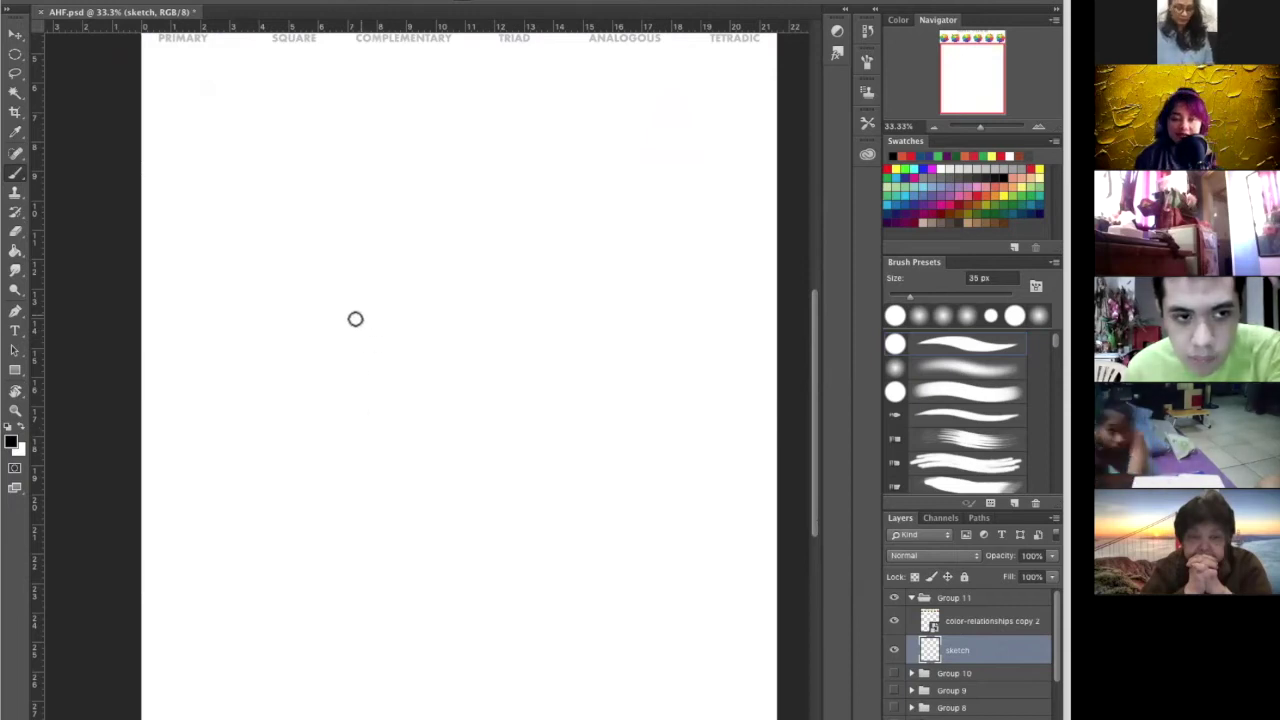
mouse_move(353, 320)
left_mouse_down()
mouse_move(360, 411)
mouse_move(392, 435)
mouse_move(481, 436)
mouse_move(516, 416)
mouse_move(514, 332)
mouse_move(477, 292)
mouse_move(395, 352)
left_mouse_up()
left_click_drag(443, 290, 357, 386)
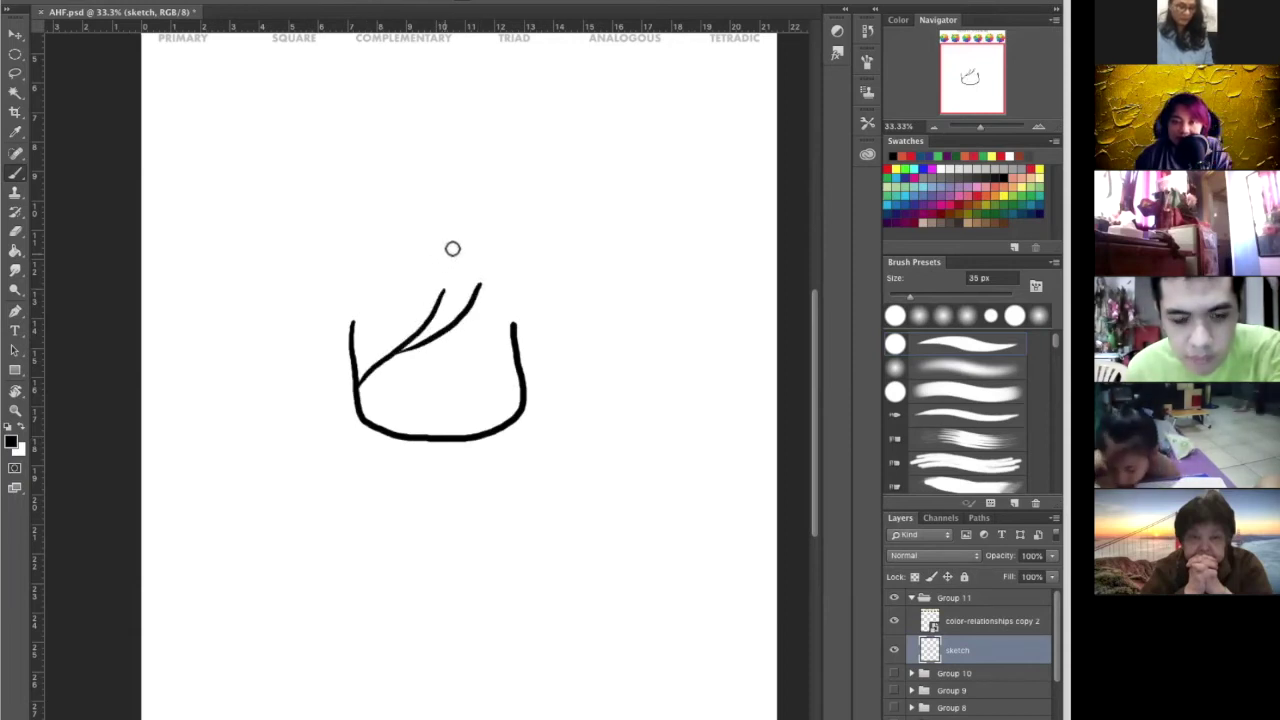
mouse_move(455, 233)
left_mouse_down()
mouse_move(397, 242)
mouse_move(324, 316)
mouse_move(345, 395)
left_mouse_up()
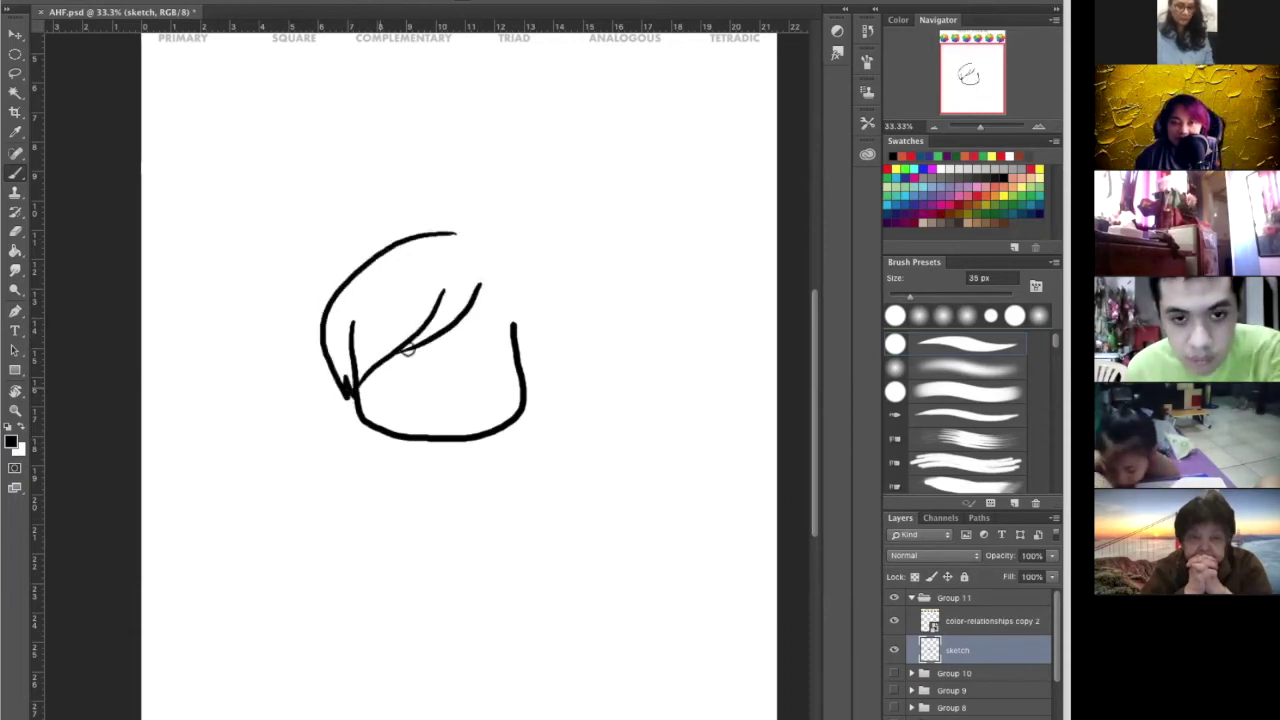
mouse_move(455, 235)
left_mouse_down()
mouse_move(483, 234)
mouse_move(534, 334)
mouse_move(532, 380)
left_mouse_up()
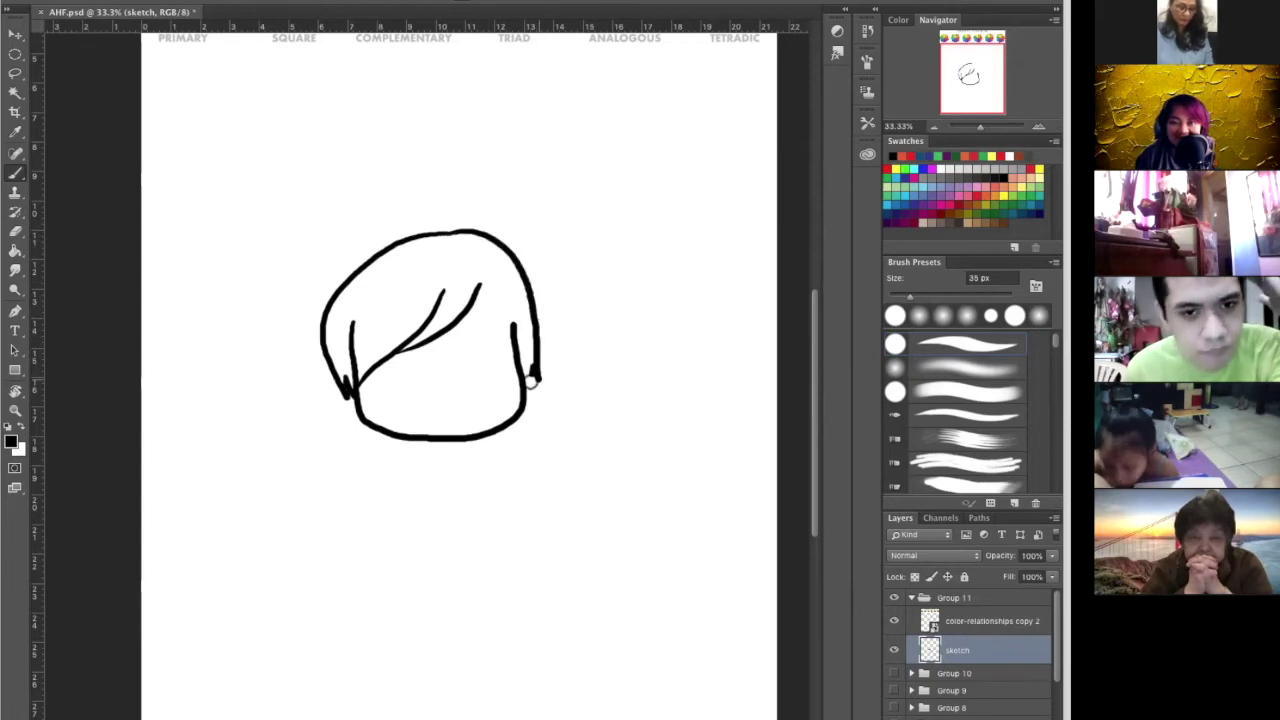
left_click_drag(479, 288, 500, 330)
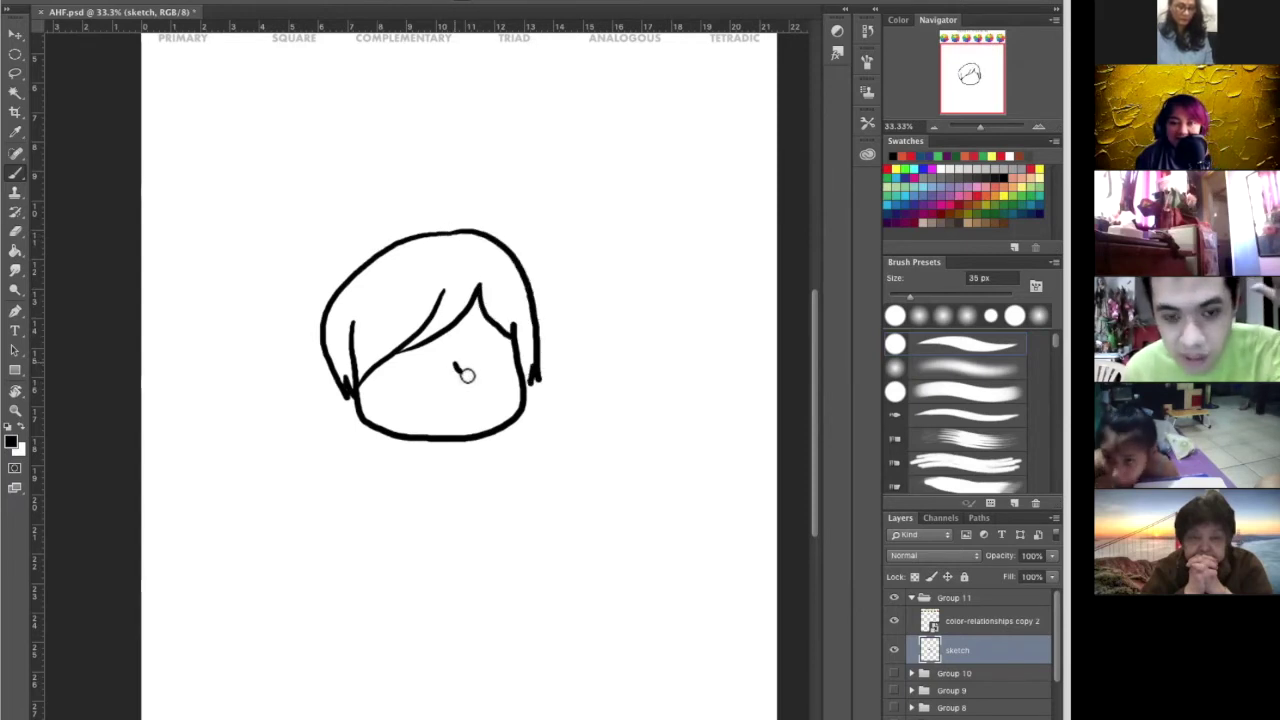
Draw closed eyes with lashes and a small smile on the face, and add a rounded body with clasped hands
left_click_drag(417, 368, 380, 377)
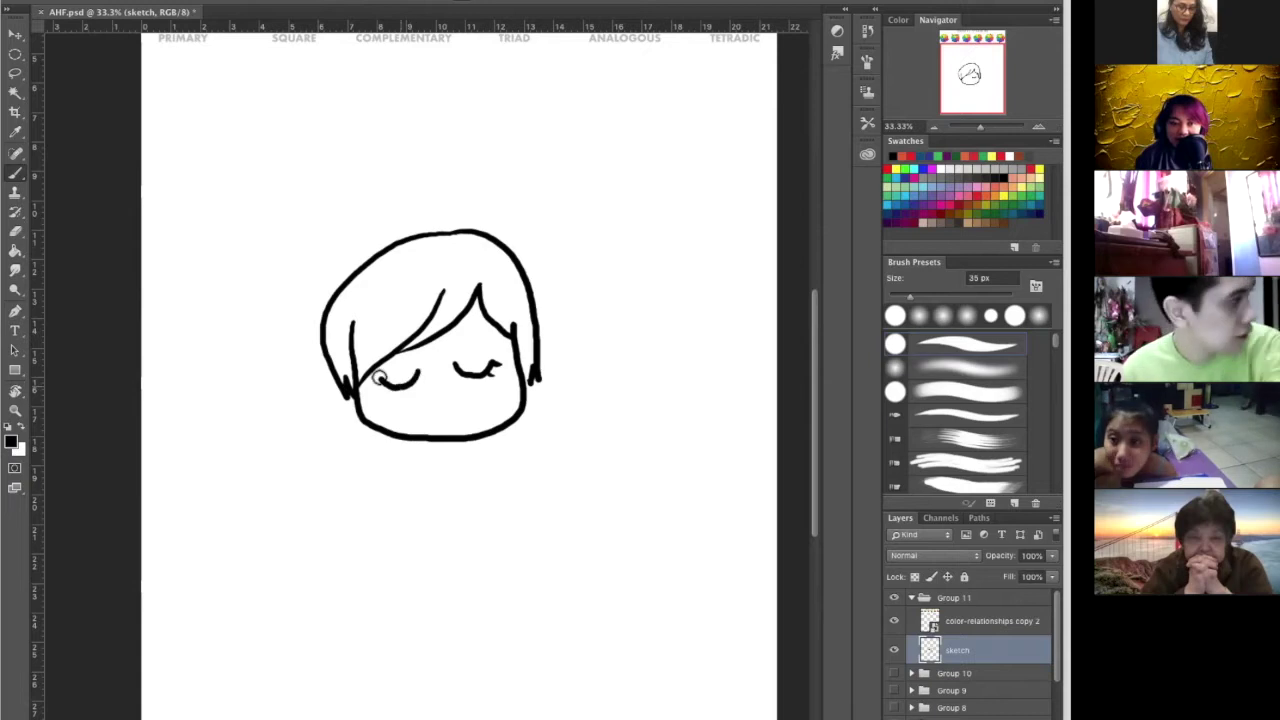
left_click_drag(441, 404, 442, 404)
mouse_move(374, 456)
left_mouse_down()
mouse_move(381, 488)
mouse_move(403, 496)
mouse_move(431, 489)
mouse_move(424, 450)
left_mouse_up()
mouse_move(490, 412)
left_mouse_down()
mouse_move(505, 459)
mouse_move(486, 473)
mouse_move(446, 477)
mouse_move(480, 445)
left_mouse_up()
mouse_move(391, 502)
left_mouse_down()
mouse_move(409, 570)
mouse_move(484, 569)
mouse_move(516, 552)
mouse_move(522, 503)
mouse_move(503, 468)
left_mouse_up()
Move the praying figure down to the lower part of the page and rotate it slightly clockwise
mouse_move(437, 278)
left_mouse_down()
mouse_move(494, 474)
mouse_move(478, 353)
mouse_move(548, 426)
left_mouse_up()
key("v")
left_click_drag(532, 499, 521, 481)
mouse_move(564, 419)
left_mouse_down()
mouse_move(536, 400)
mouse_move(522, 363)
left_mouse_up()
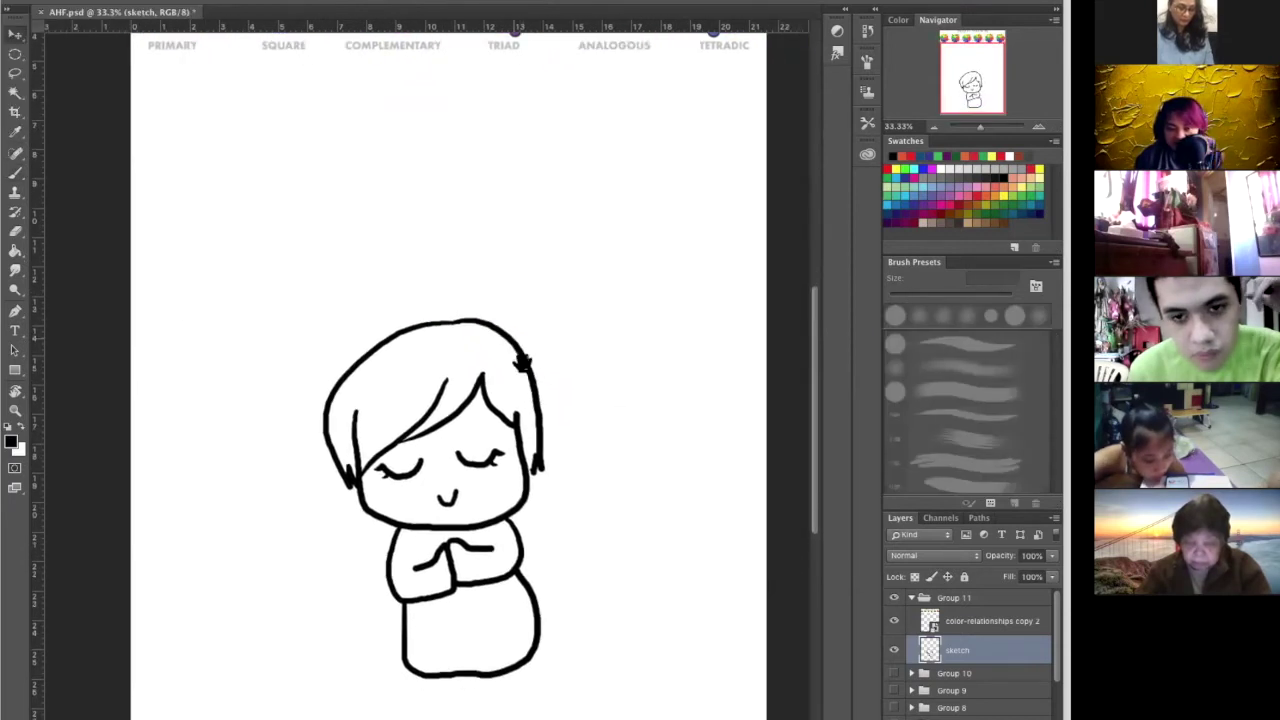
key("ctrl+t")
left_click_drag(557, 306, 579, 337)
key("Escape")
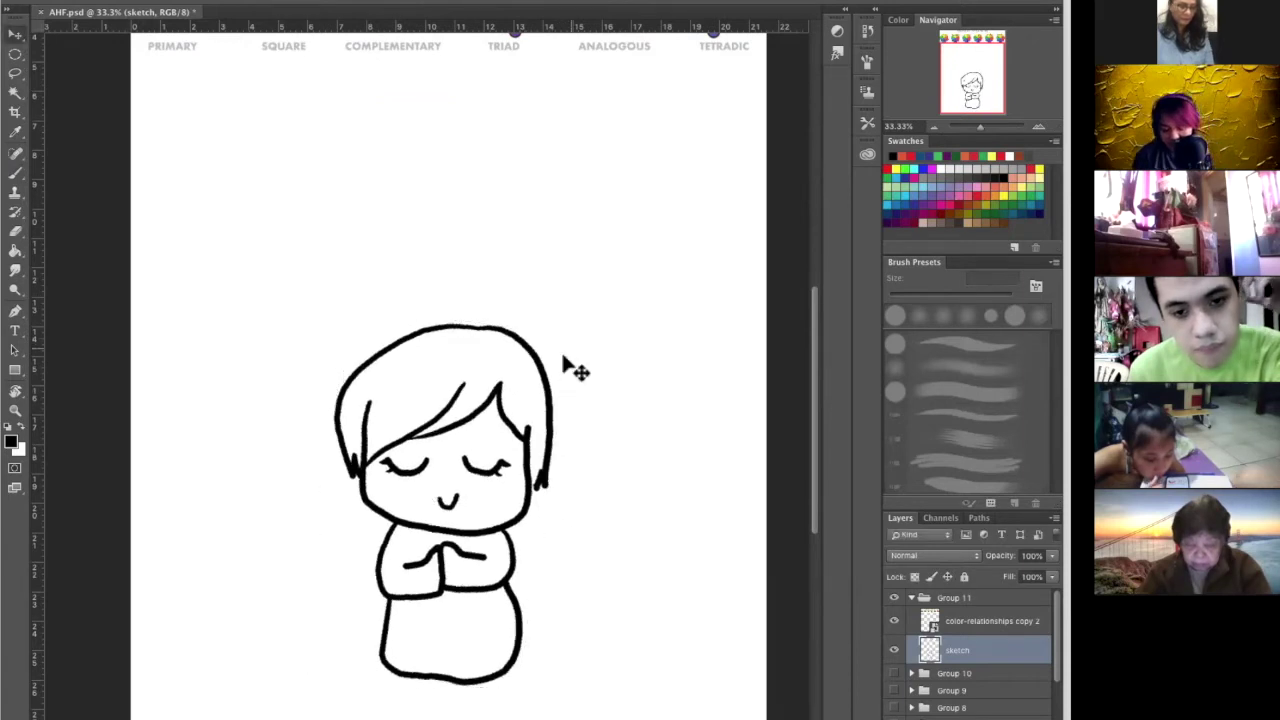
key("b")
mouse_move(471, 298)
left_mouse_down()
mouse_move(543, 380)
mouse_move(531, 220)
mouse_move(517, 266)
mouse_move(451, 276)
left_mouse_up()
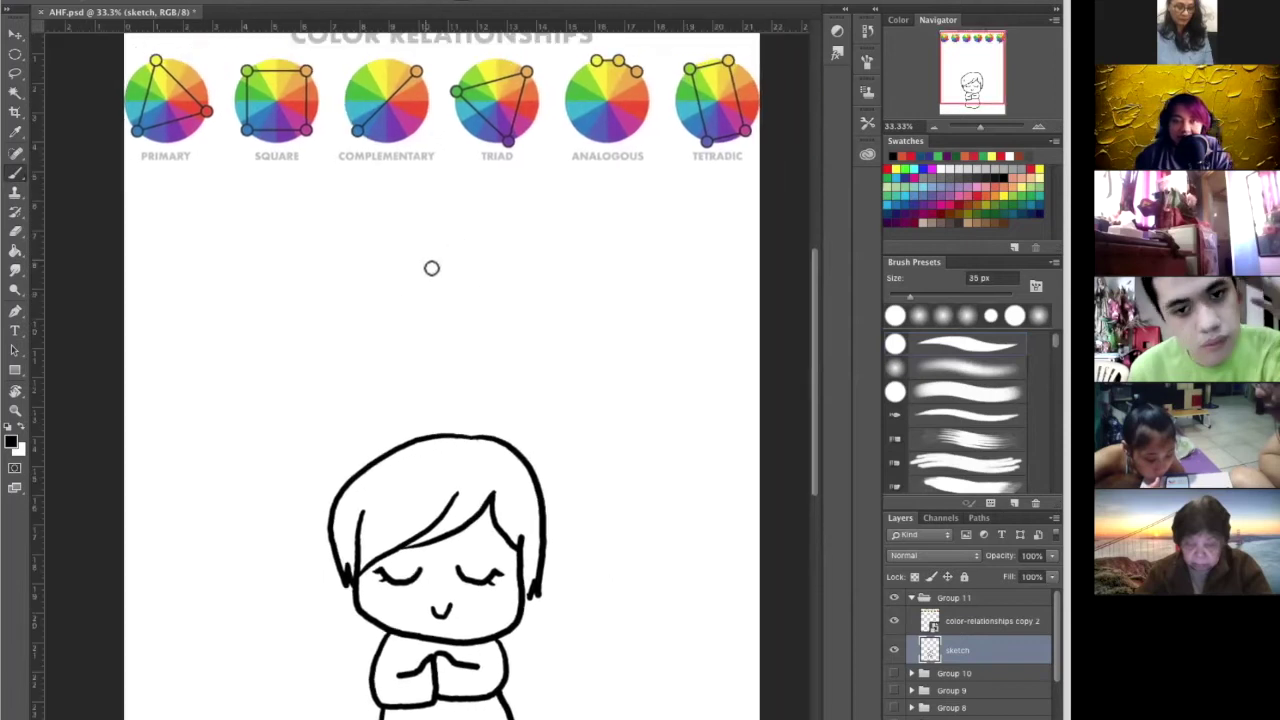
Draw a black-outlined dove with two feathered, spread wings and a dot eye in the blank area above the praying figure
mouse_move(433, 224)
left_mouse_down()
mouse_move(389, 237)
mouse_move(426, 286)
mouse_move(459, 299)
left_mouse_up()
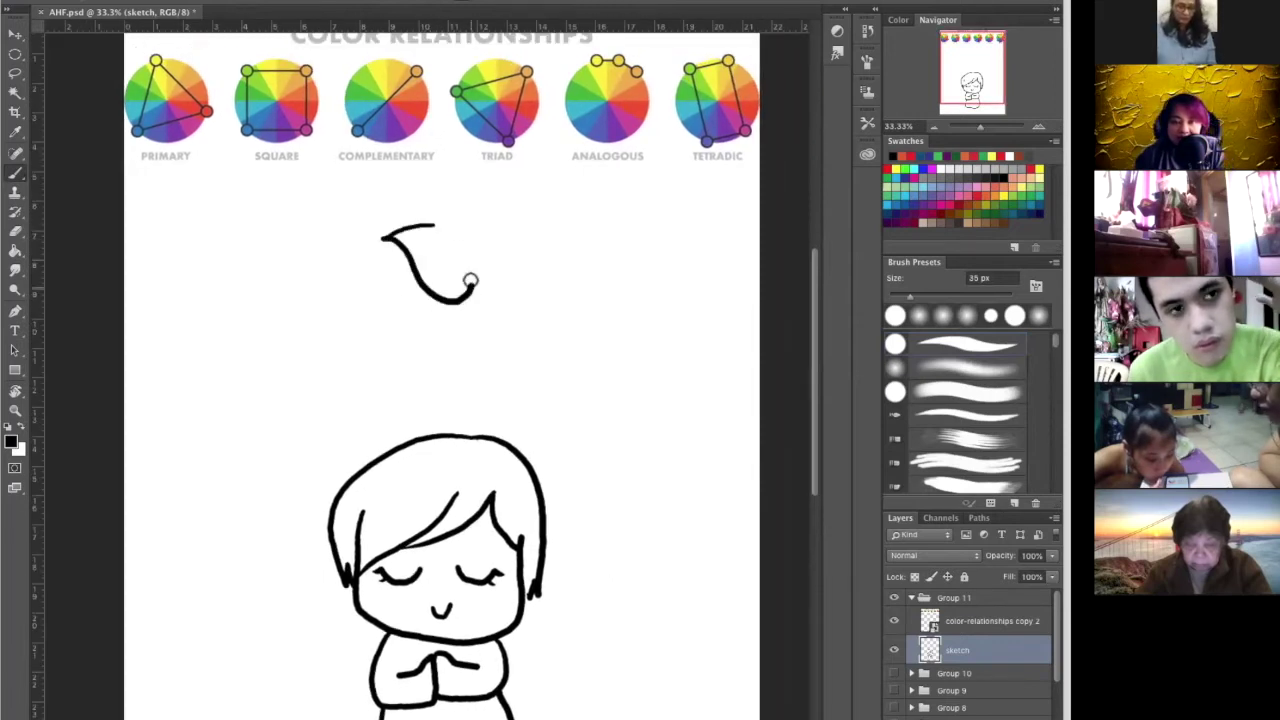
mouse_move(426, 224)
left_mouse_down()
mouse_move(443, 226)
mouse_move(468, 280)
left_mouse_up()
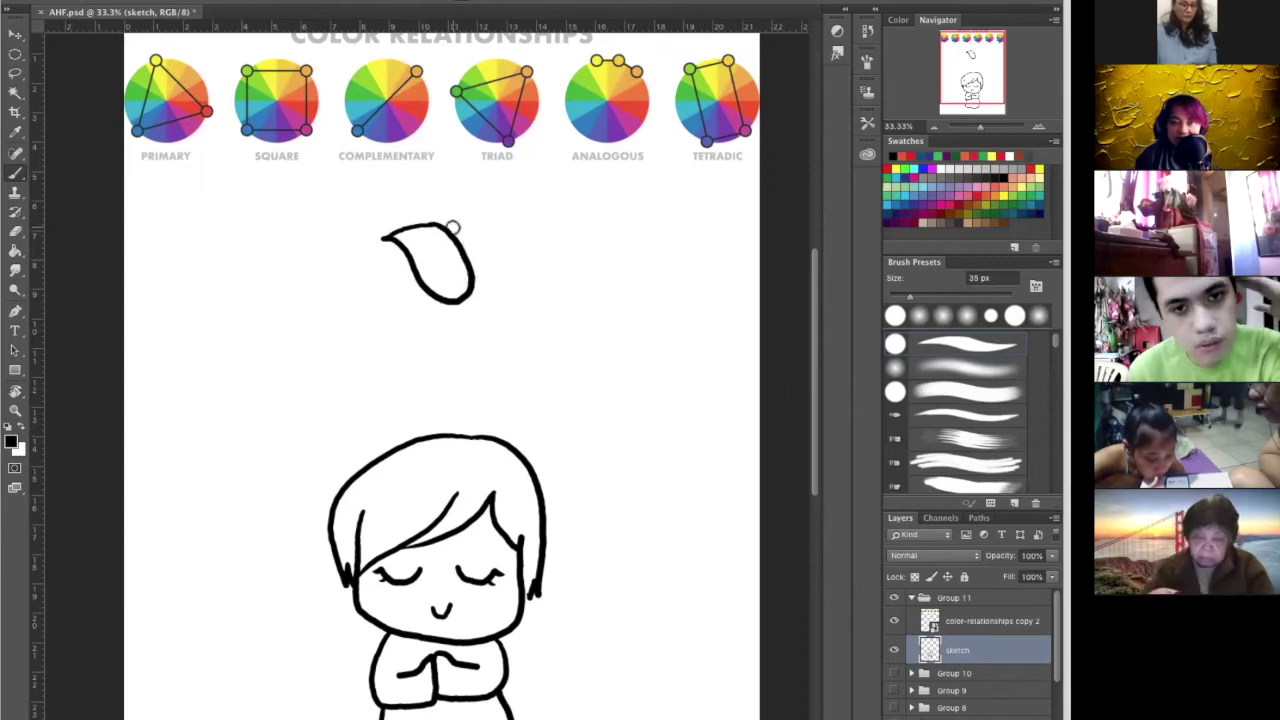
mouse_move(464, 225)
left_mouse_down()
mouse_move(549, 194)
mouse_move(511, 260)
mouse_move(463, 223)
mouse_move(490, 255)
left_mouse_up()
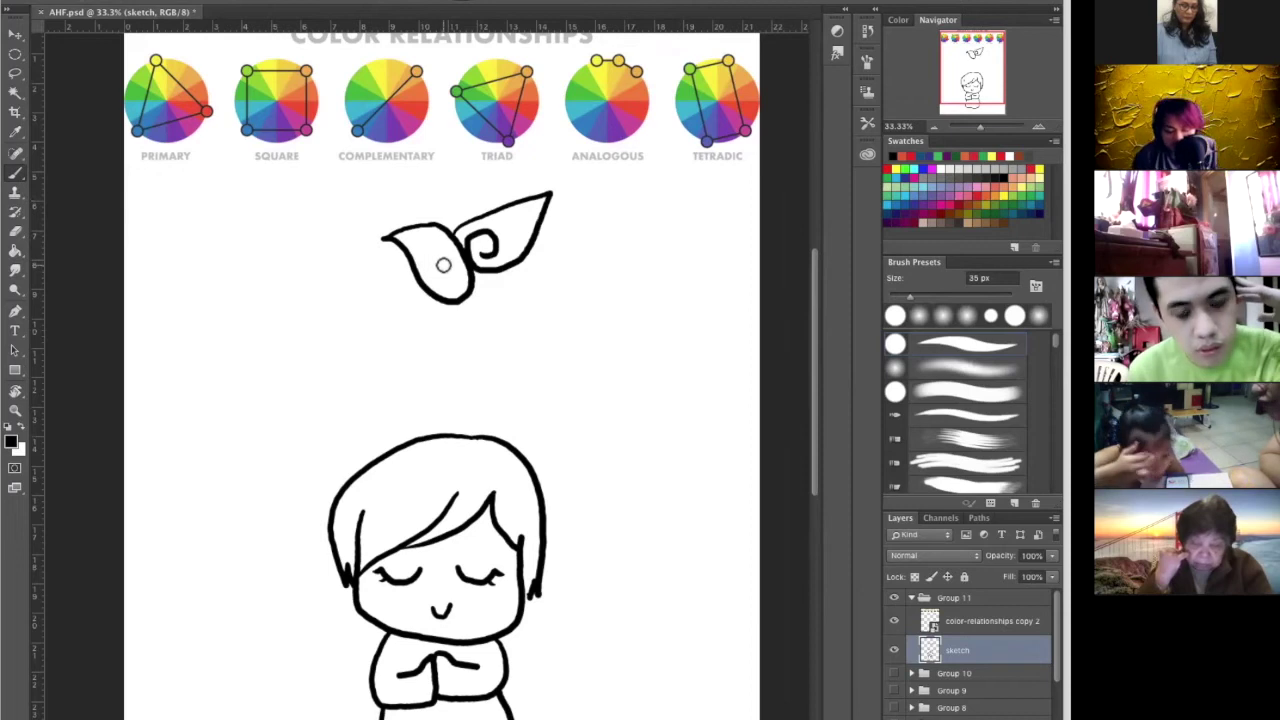
key("ctrl+z")
mouse_move(456, 226)
left_mouse_down()
mouse_move(517, 197)
mouse_move(490, 228)
mouse_move(492, 276)
mouse_move(480, 282)
left_mouse_up()
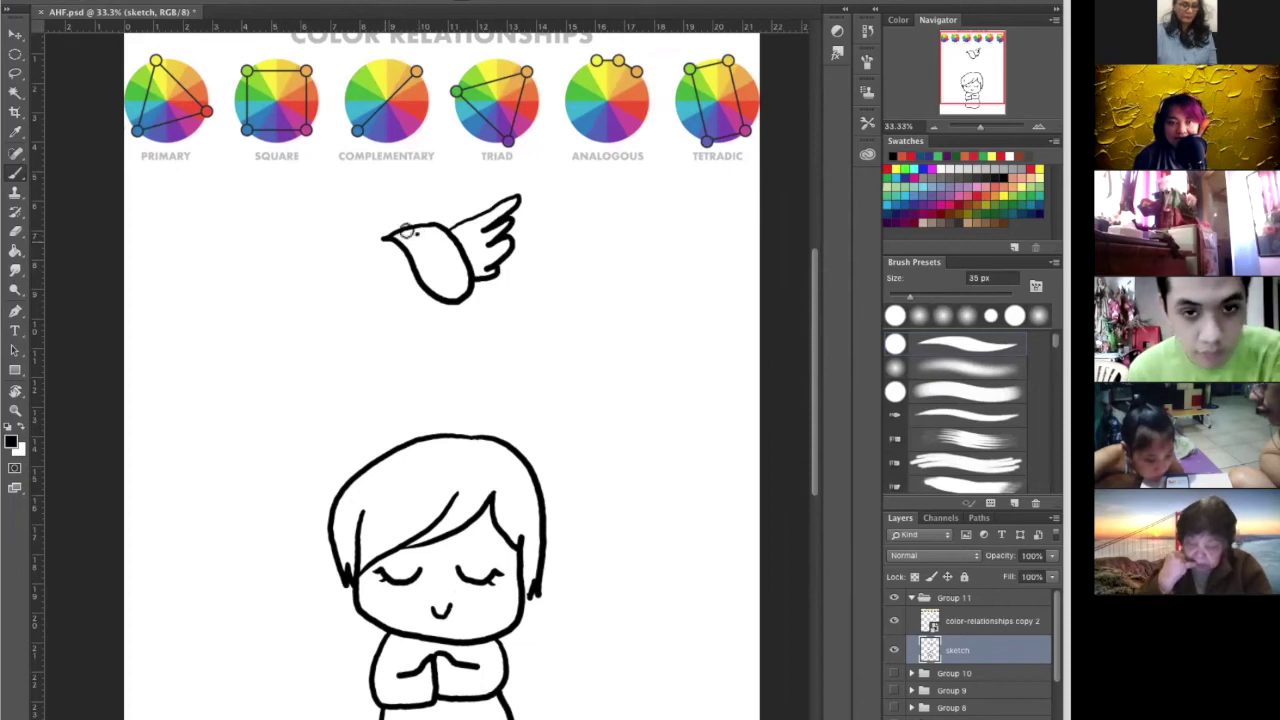
mouse_move(373, 220)
left_mouse_down()
mouse_move(400, 276)
mouse_move(389, 289)
left_mouse_up()
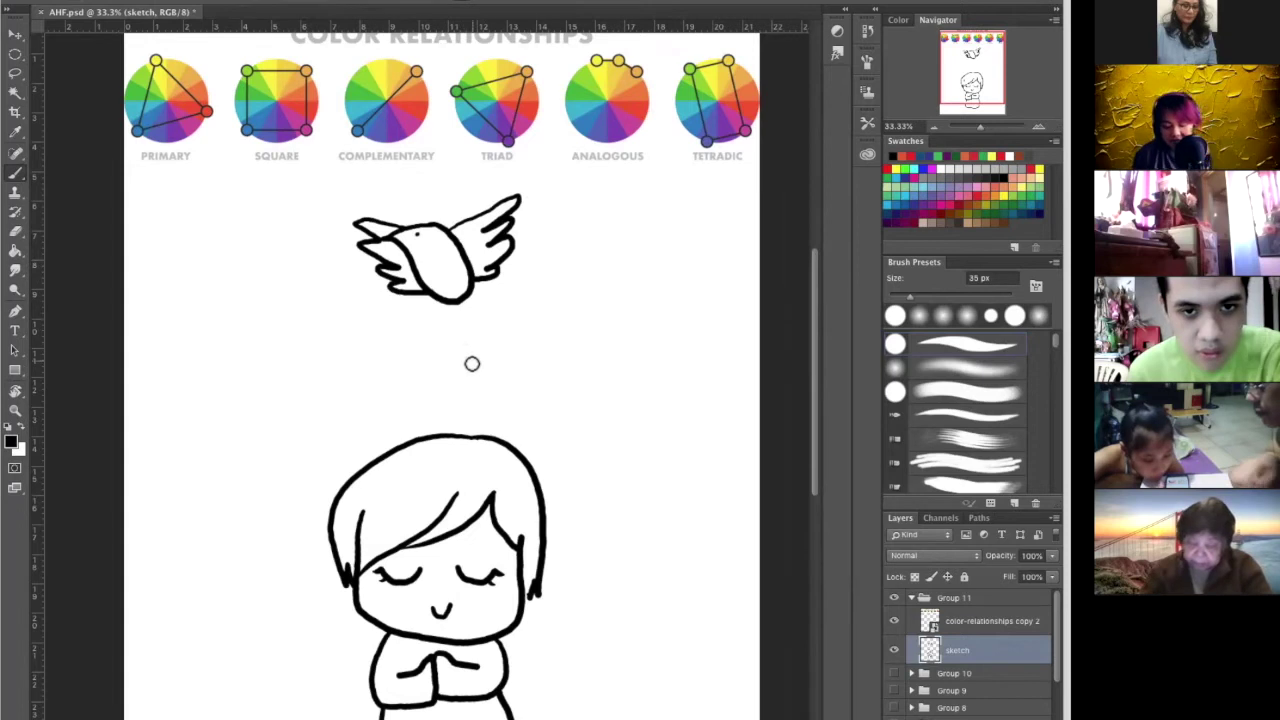
Draw two black light-ray lines from the dove's wings, spreading diagonally down to the page's left and right edges
key("ctrl+minus")
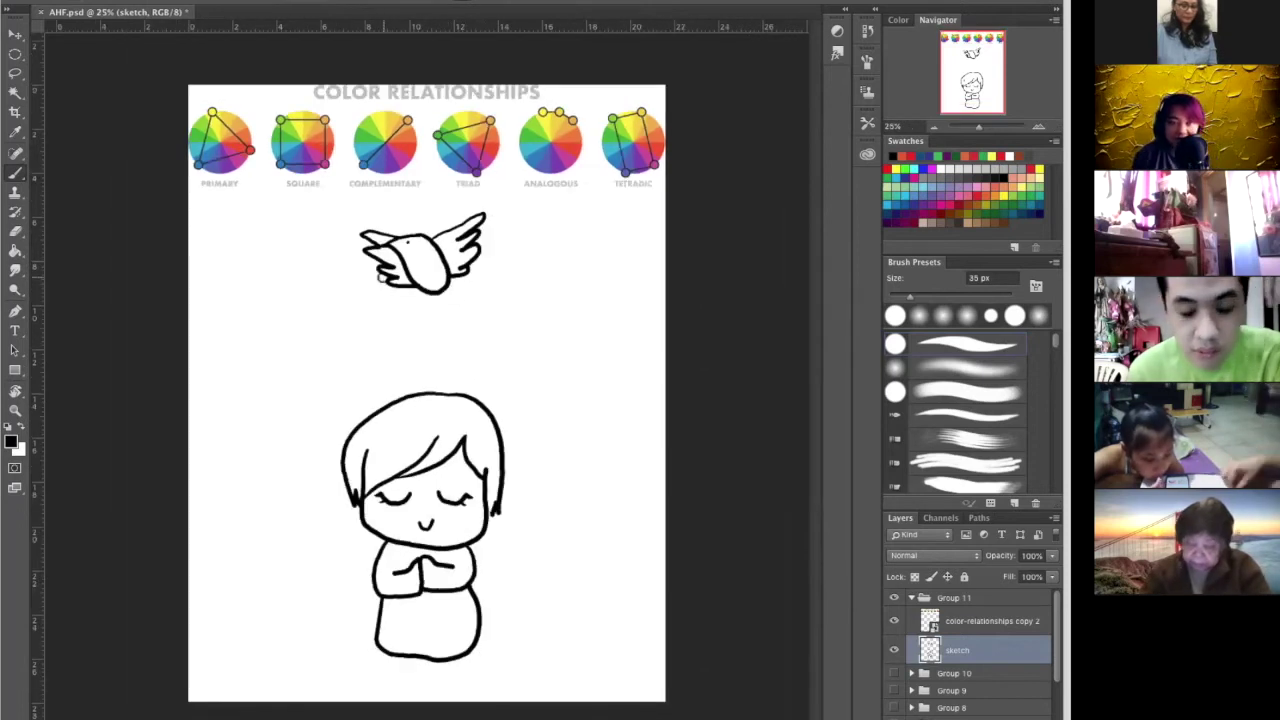
left_click_drag(378, 285, 188, 628)
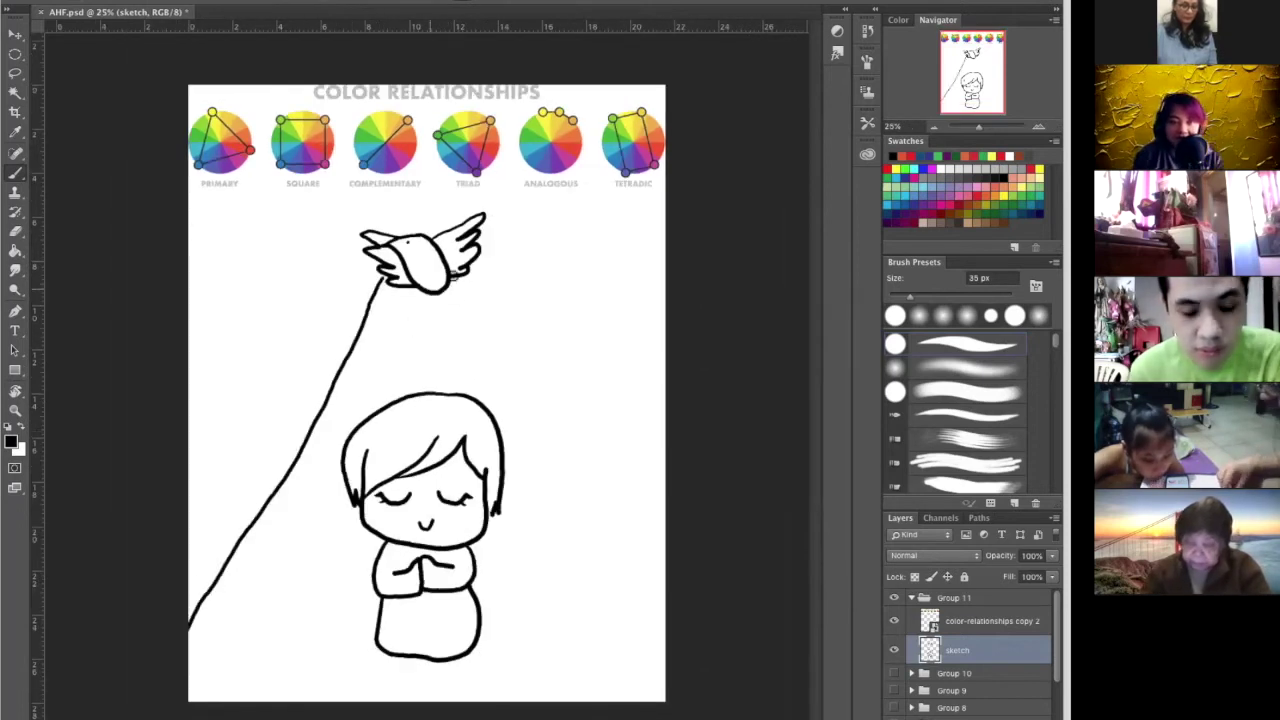
left_click_drag(463, 277, 655, 450)
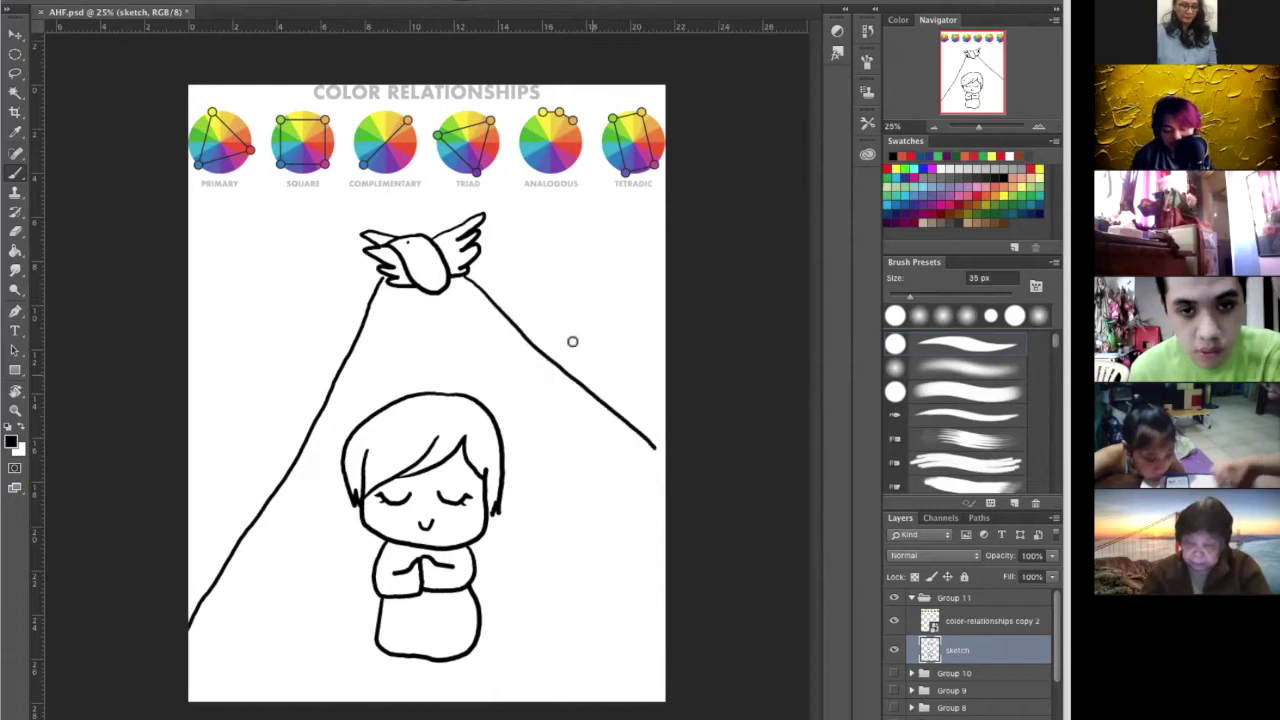
key("ctrl+z")
left_click_drag(463, 277, 665, 505)
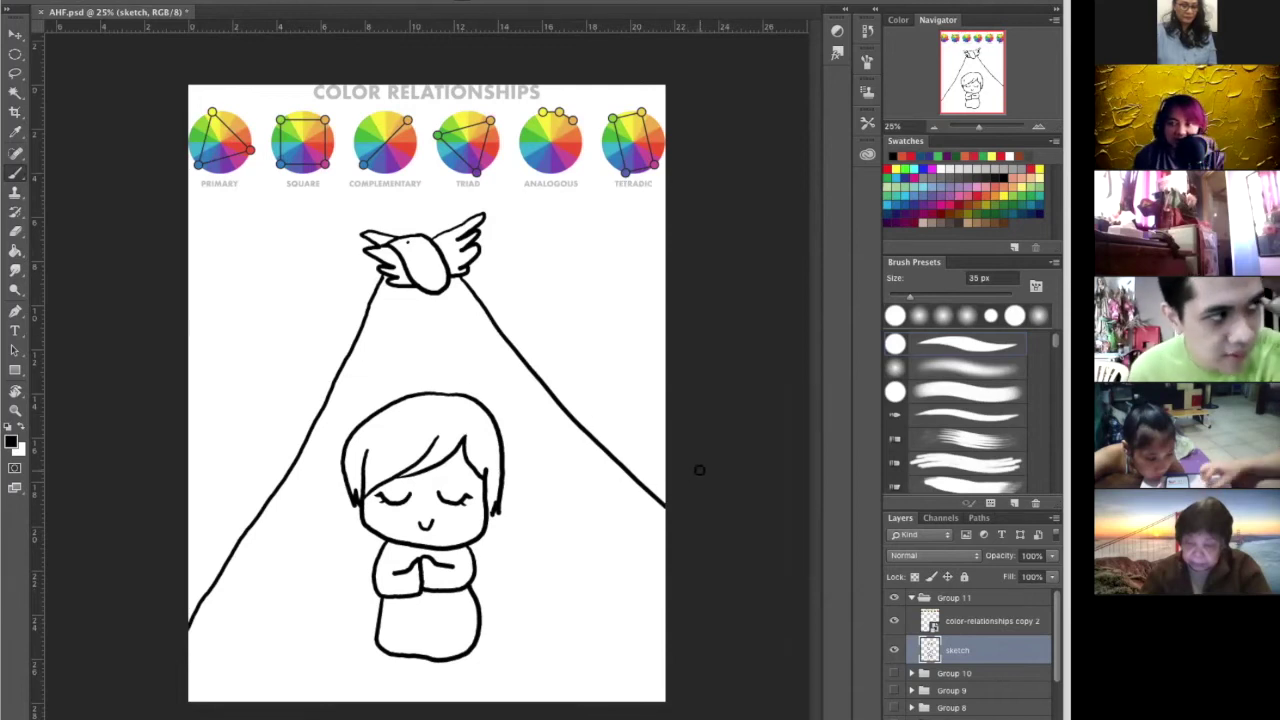
Draw long sweeping black curves across the page, overlapping the dove, rays and praying figure to divide the background into sections
mouse_move(686, 430)
left_mouse_down()
mouse_move(508, 593)
mouse_move(329, 627)
mouse_move(228, 706)
left_mouse_up()
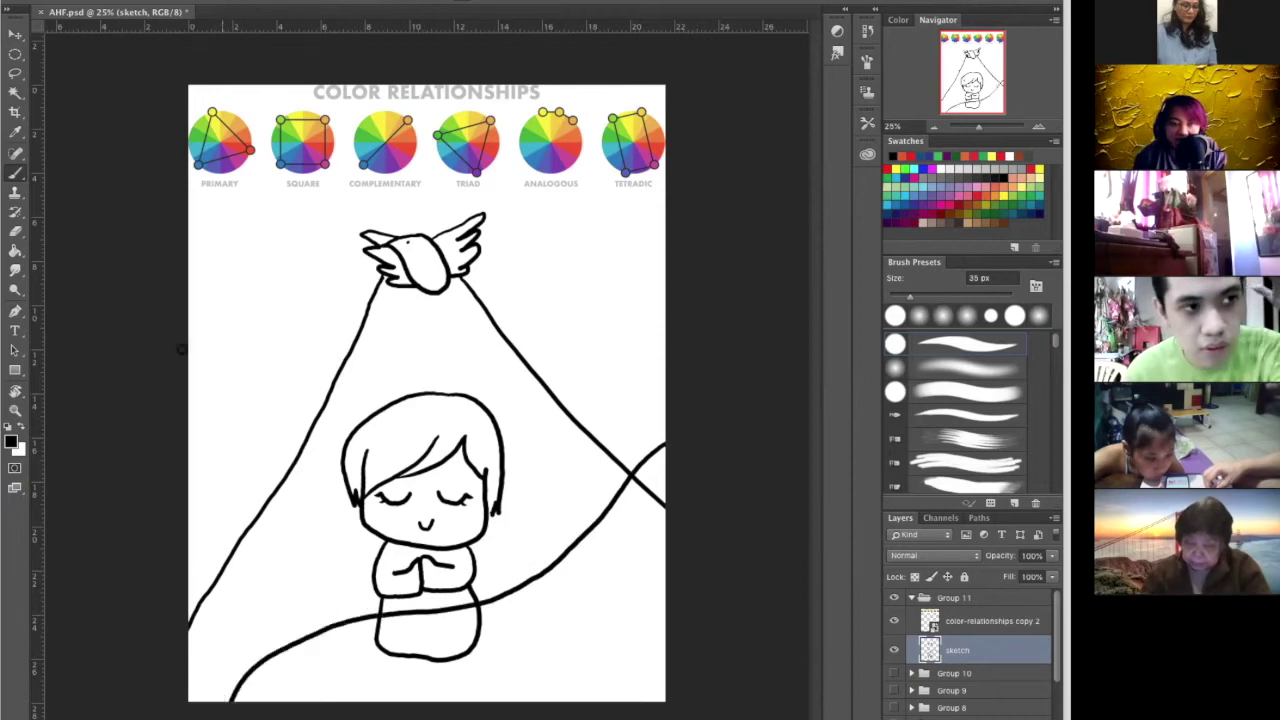
mouse_move(258, 314)
left_mouse_down()
mouse_move(620, 320)
mouse_move(585, 241)
mouse_move(499, 226)
mouse_move(401, 268)
mouse_move(200, 460)
left_mouse_up()
mouse_move(342, 271)
left_mouse_down()
mouse_move(403, 302)
mouse_move(471, 307)
mouse_move(601, 249)
mouse_move(762, 226)
left_mouse_up()
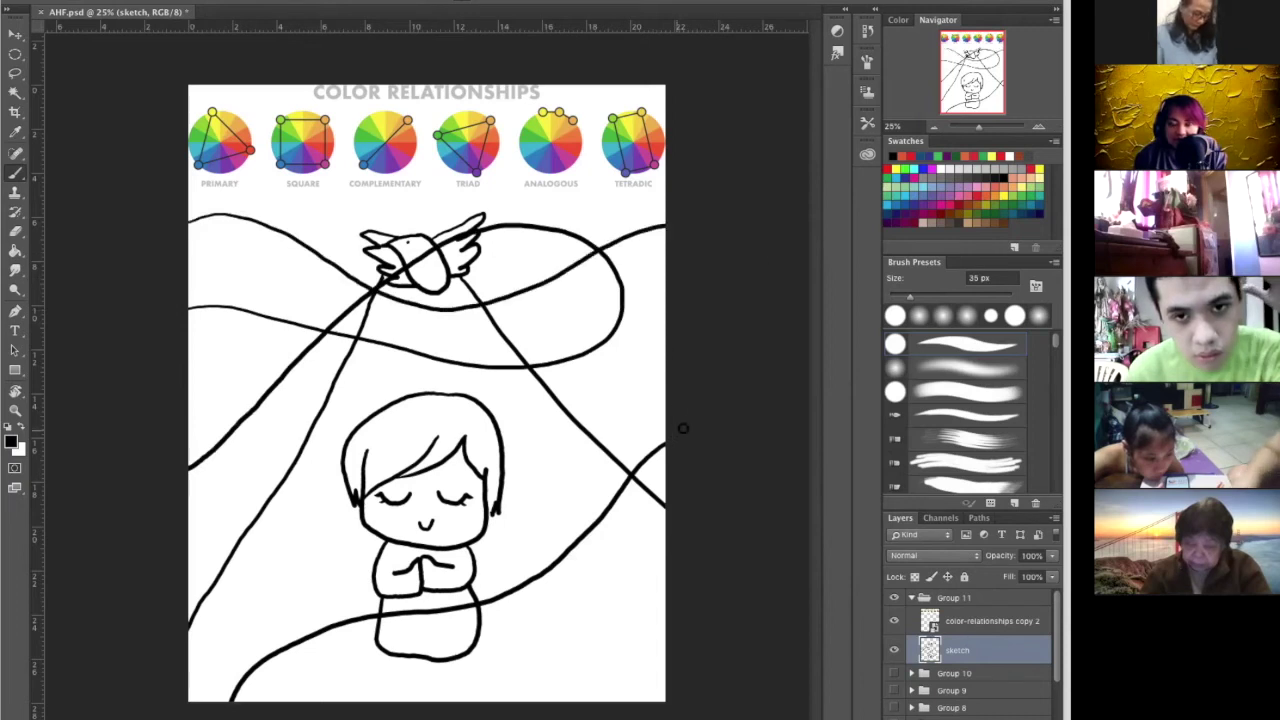
mouse_move(678, 385)
left_mouse_down()
mouse_move(623, 424)
mouse_move(560, 441)
mouse_move(189, 370)
left_mouse_up()
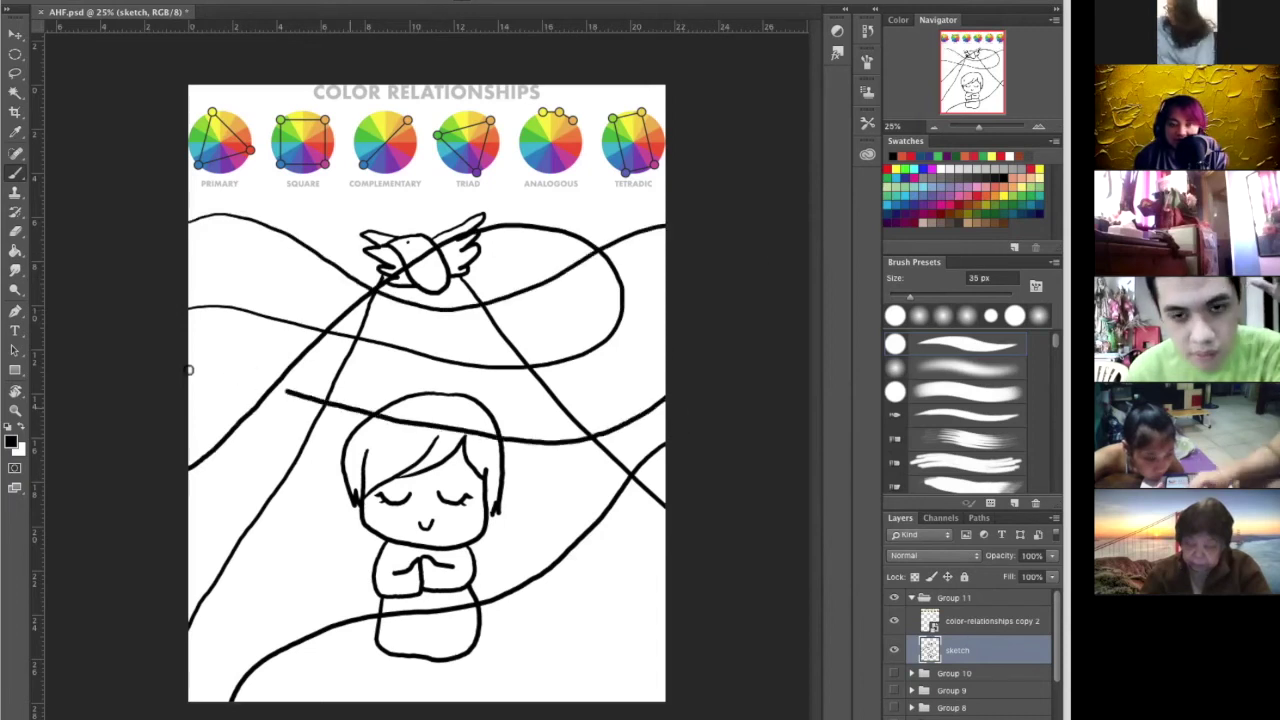
mouse_move(674, 567)
left_mouse_down()
mouse_move(487, 522)
mouse_move(408, 587)
mouse_move(414, 702)
left_mouse_up()
mouse_move(190, 503)
left_mouse_down()
mouse_move(303, 557)
mouse_move(357, 643)
mouse_move(363, 702)
left_mouse_up()
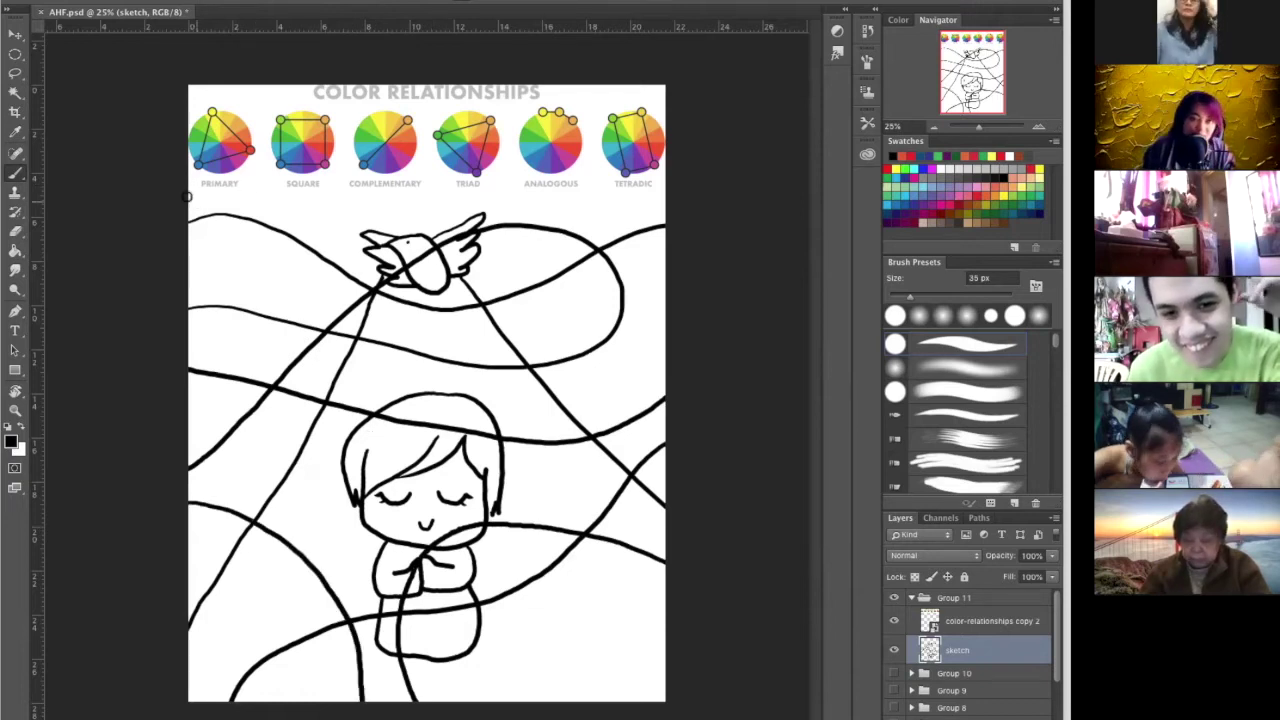
Draw a straight horizontal black line across the full page width, just below the color wheel labels
left_click_drag(189, 192, 358, 200)
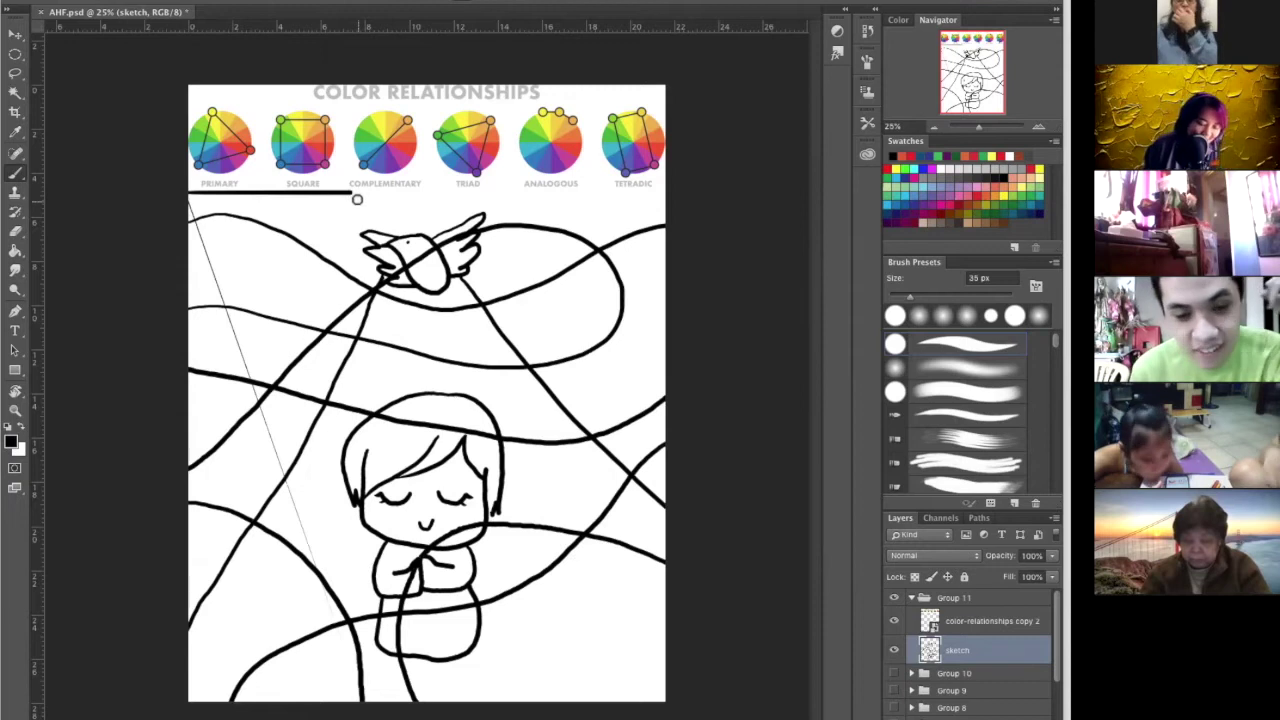
key("ctrl+z")
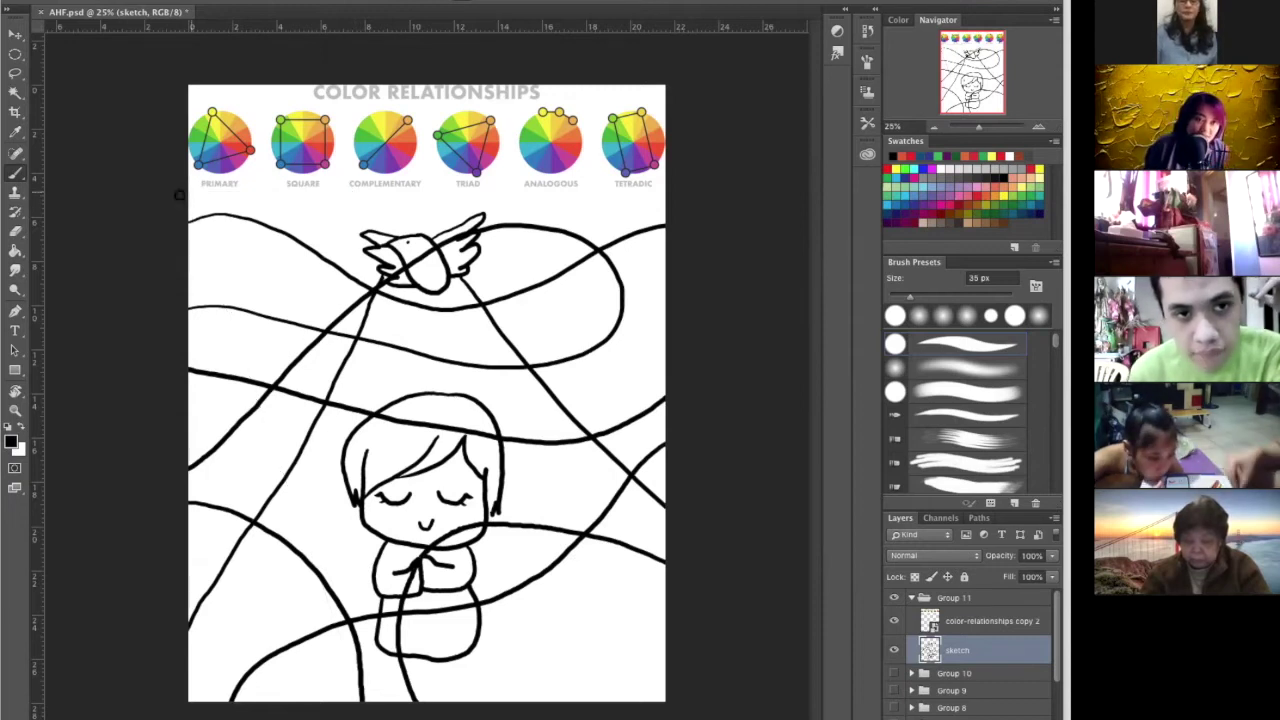
left_click_drag(625, 231, 727, 228)
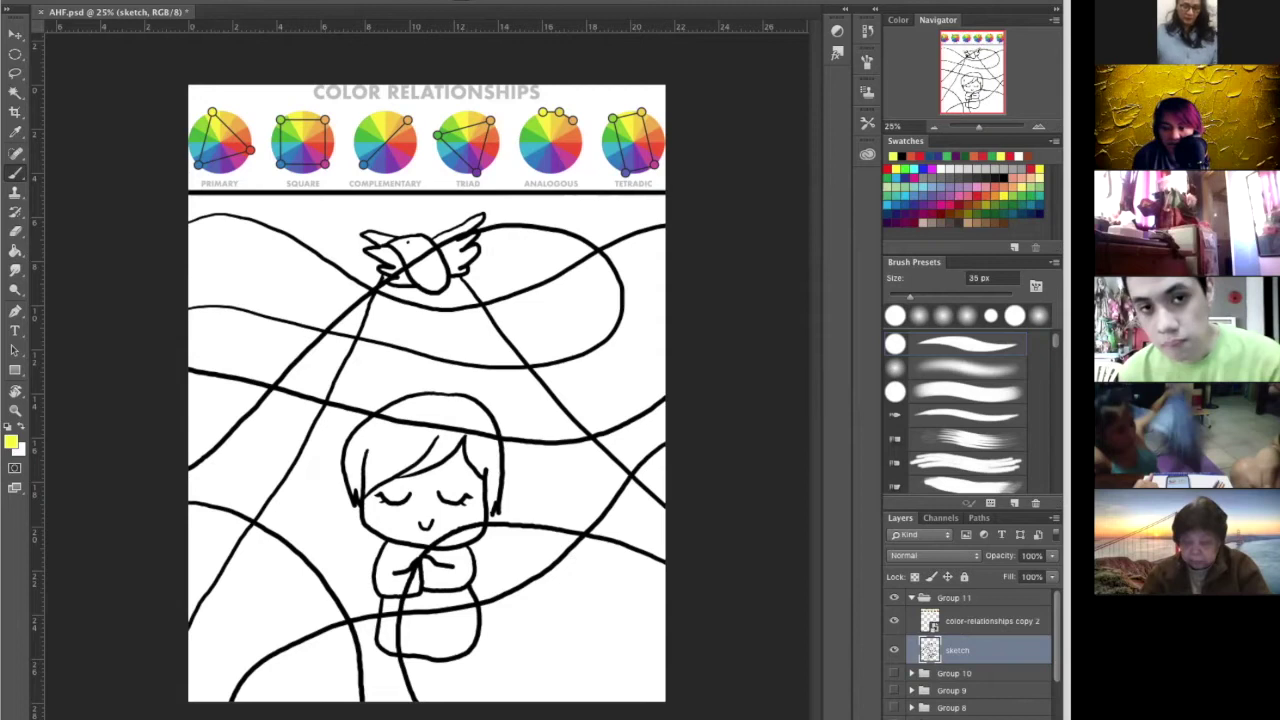
Duplicate the sketch layer and make the original sketch layer active
key("ctrl+j")
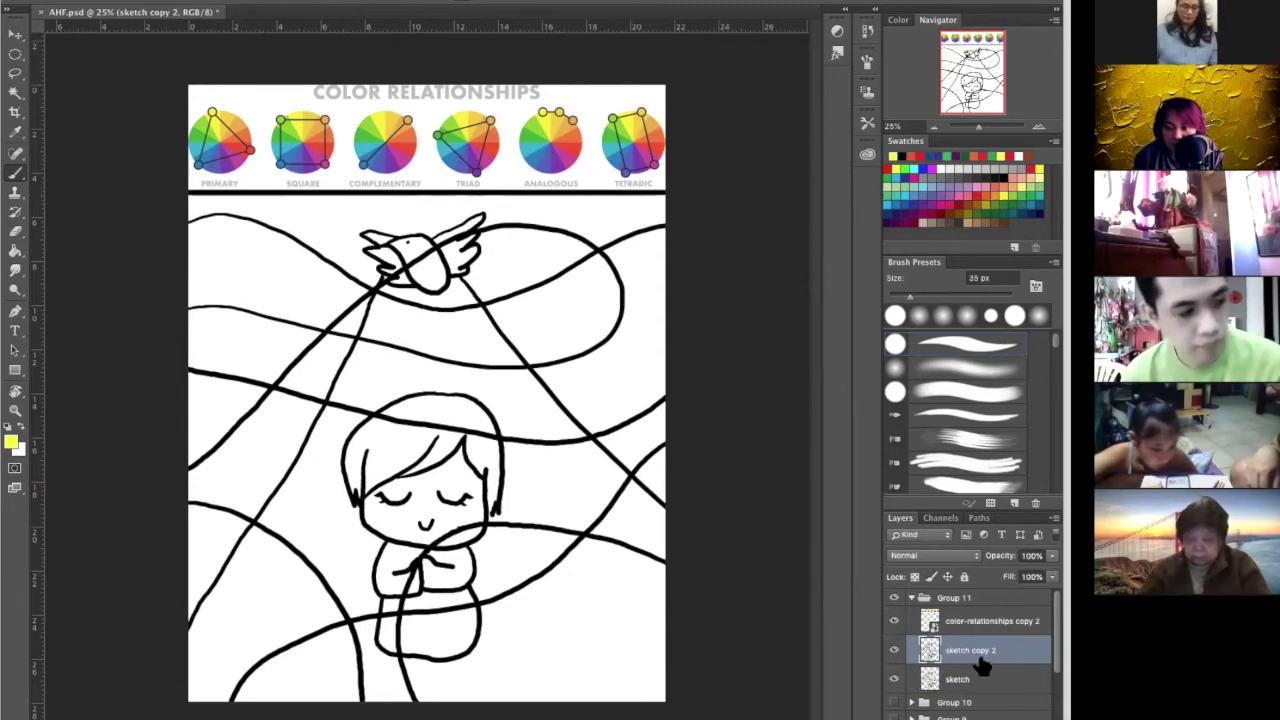
left_click(987, 686)
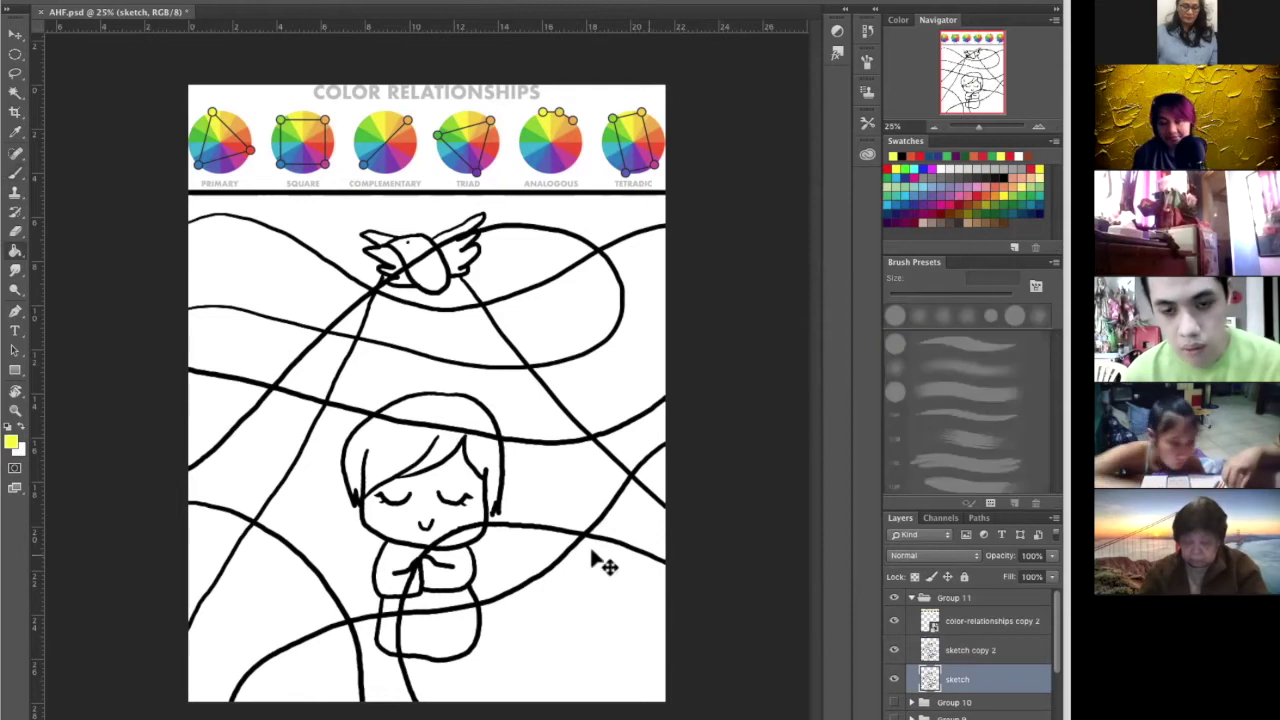
Select the rounded background section beside the dove's right ray and paint most of it yellow with a soft 200 px brush
key("ctrl+plus")
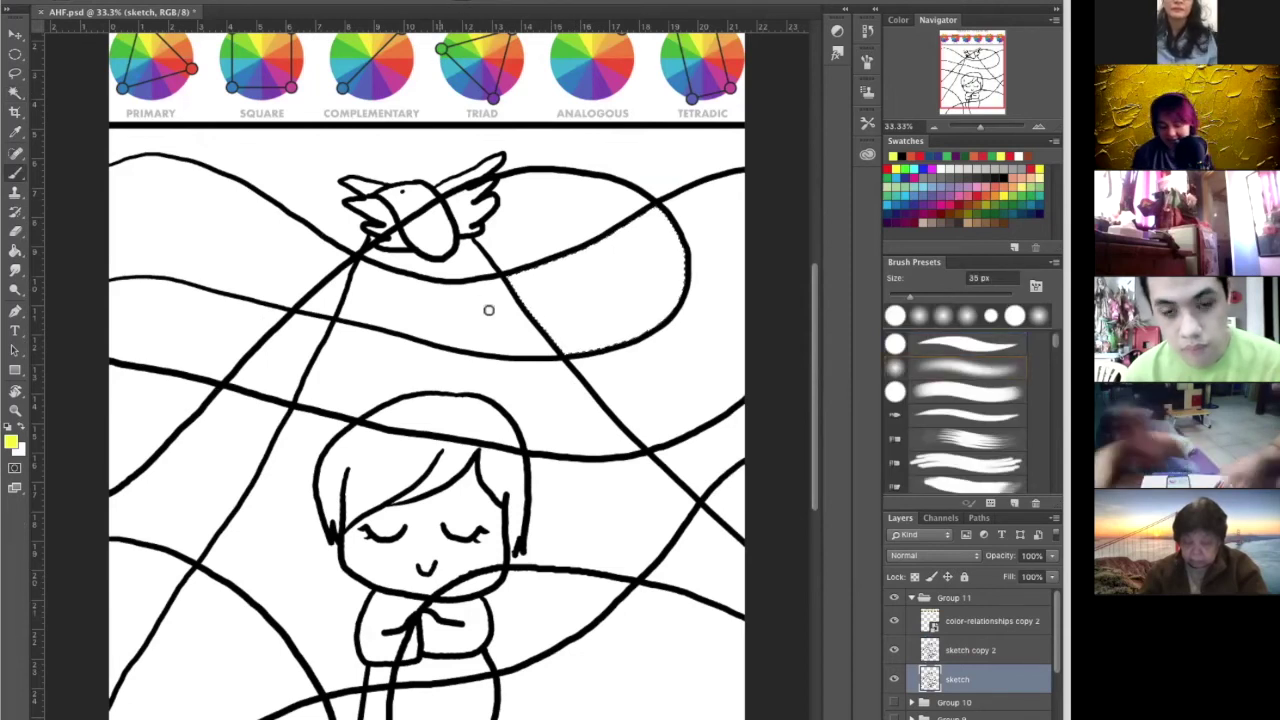
key("bracketright")
key("bracketright")
key("bracketright")
key("bracketright")
key("bracketright")
key("bracketright")
key("bracketright")
key("bracketright")
key("bracketright")
key("bracketright")
key("bracketright")
key("bracketright")
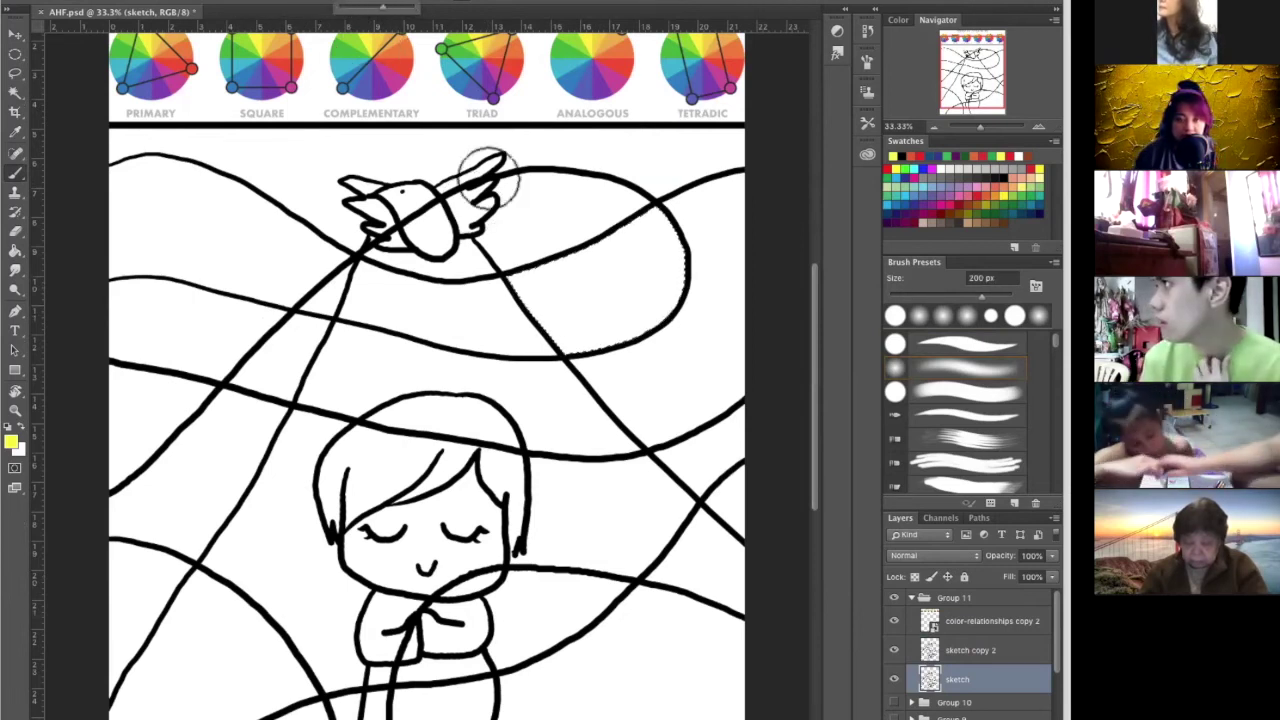
mouse_move(530, 278)
left_mouse_down()
mouse_move(675, 360)
mouse_move(671, 342)
mouse_move(588, 261)
mouse_move(600, 302)
mouse_move(658, 357)
mouse_move(606, 372)
mouse_move(492, 268)
mouse_move(570, 347)
mouse_move(669, 353)
mouse_move(597, 287)
mouse_move(618, 282)
mouse_move(607, 258)
mouse_move(557, 236)
mouse_move(504, 256)
mouse_move(530, 238)
mouse_move(514, 258)
mouse_move(489, 240)
mouse_move(525, 270)
mouse_move(551, 251)
mouse_move(643, 272)
mouse_move(591, 234)
mouse_move(706, 282)
mouse_move(565, 244)
mouse_move(522, 358)
left_mouse_up()
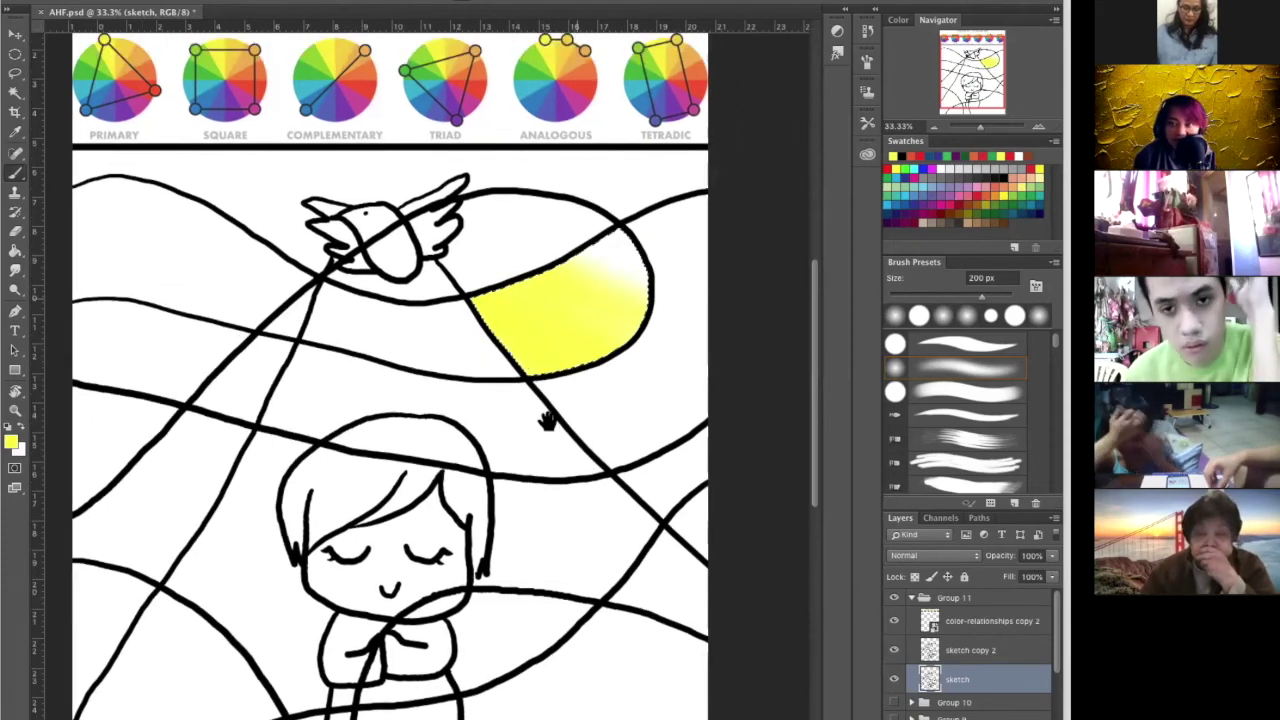
Brush light orange over the unpainted upper-right part of the yellow section, blending it into the yellow
left_click_drag(548, 420, 520, 503)
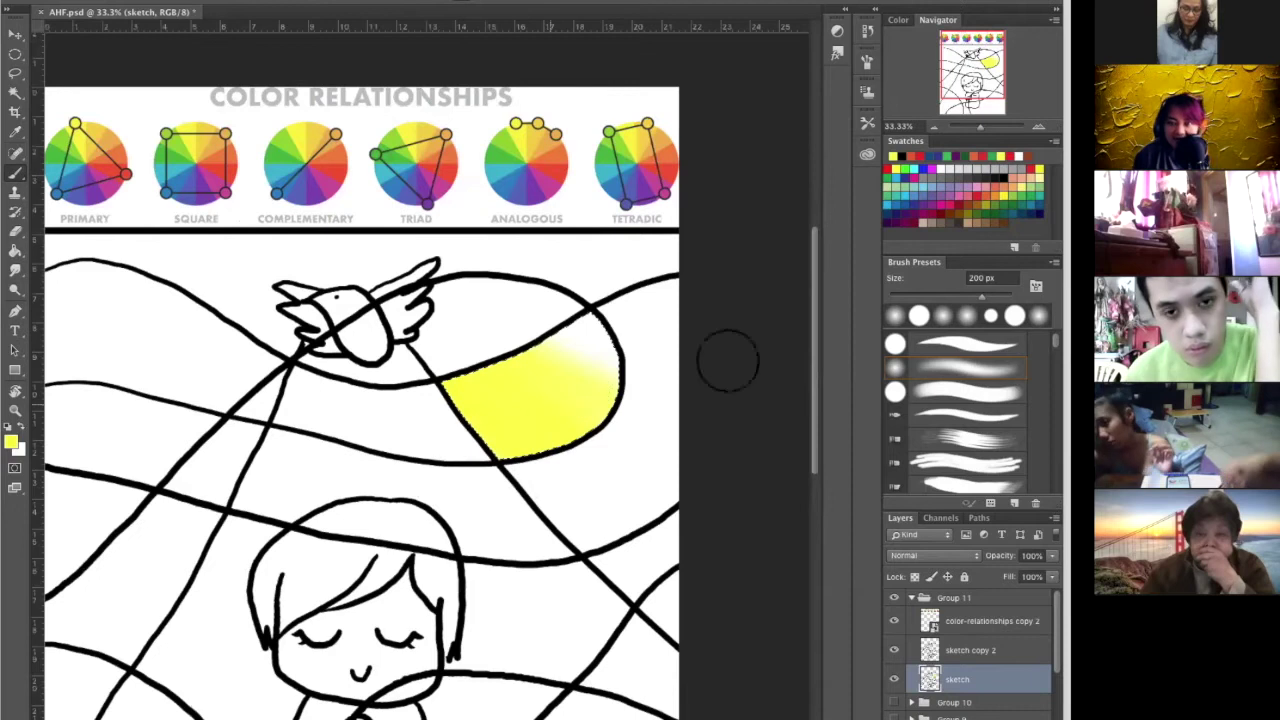
left_click(993, 197)
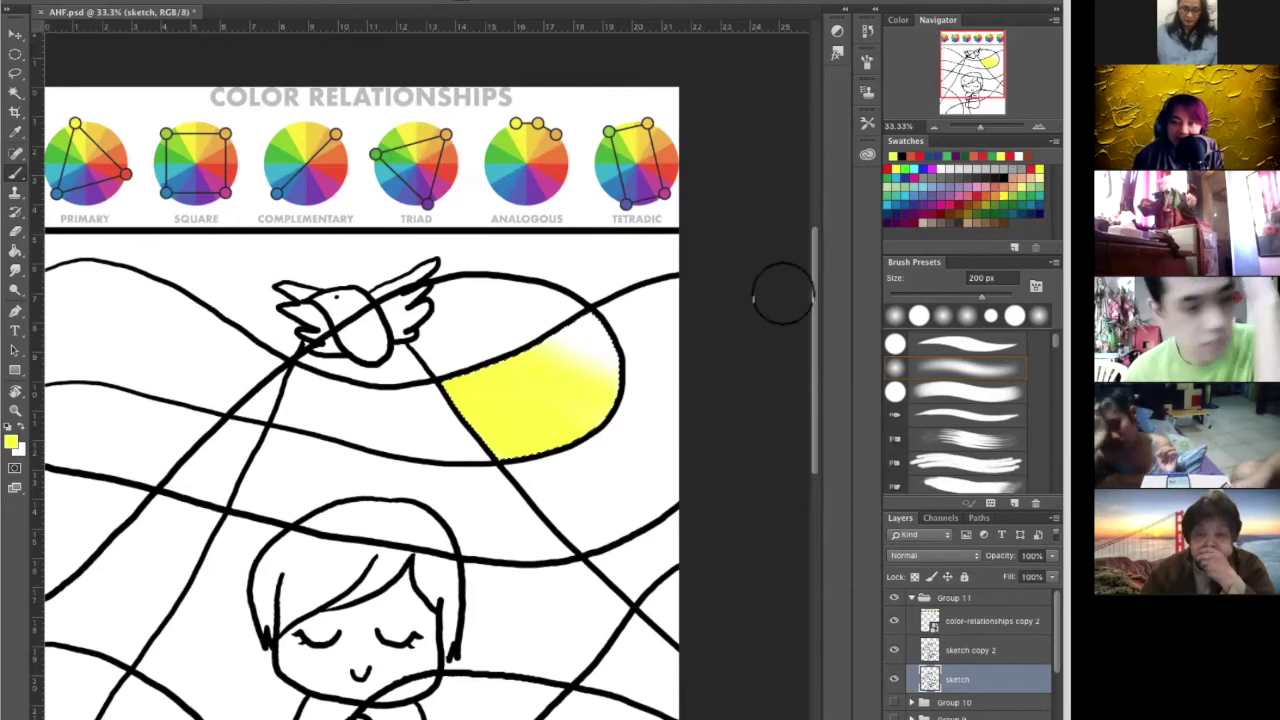
mouse_move(523, 309)
left_mouse_down()
mouse_move(640, 405)
mouse_move(589, 385)
mouse_move(599, 298)
mouse_move(594, 314)
mouse_move(649, 360)
mouse_move(611, 388)
mouse_move(618, 415)
mouse_move(575, 391)
mouse_move(532, 339)
mouse_move(570, 308)
mouse_move(569, 357)
left_mouse_up()
Enlarge the soft brush to 600 px and paint the section's upper-right end red, fading into the yellow
left_click(915, 157)
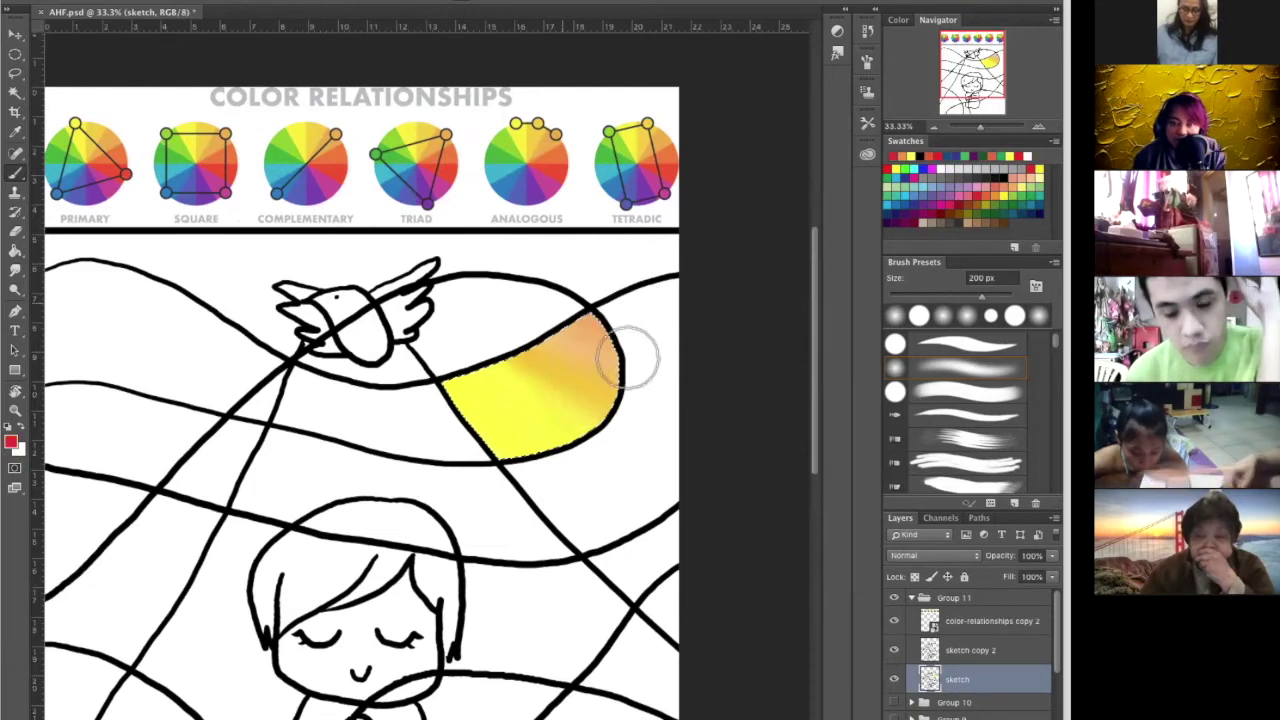
mouse_move(623, 297)
left_mouse_down()
mouse_move(580, 303)
mouse_move(603, 338)
mouse_move(621, 298)
mouse_move(632, 384)
left_mouse_up()
key("bracketright")
key("bracketright")
key("bracketright")
mouse_move(535, 323)
left_mouse_down()
mouse_move(590, 350)
mouse_move(582, 374)
left_mouse_up()
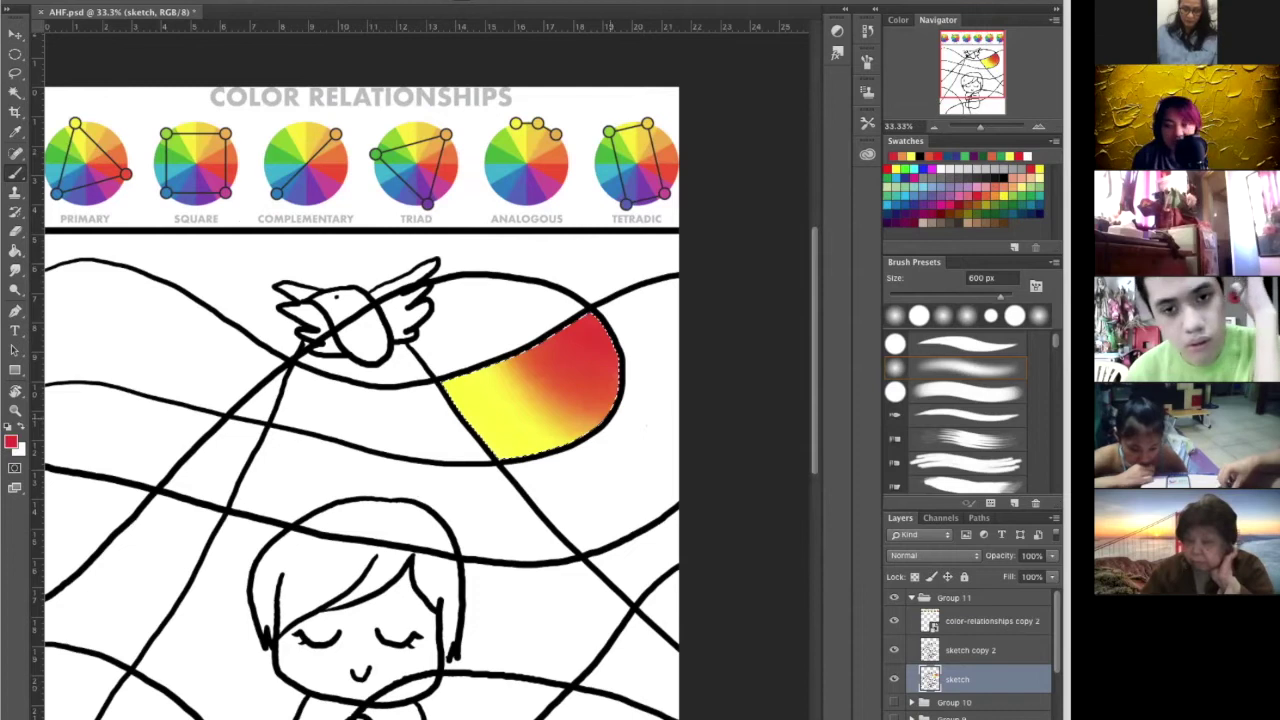
Select the curved section above the yellow-red one, beside the dove's right wing, and paint it orange with the soft 600 px brush
key("g")
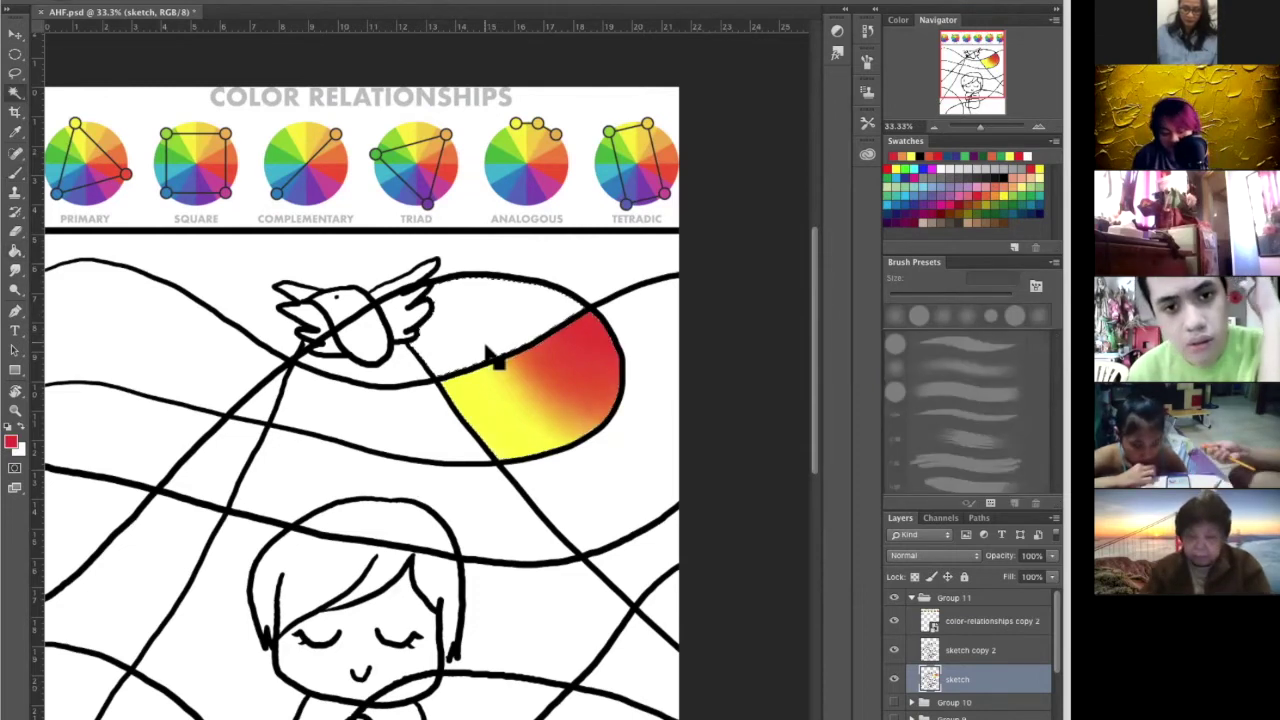
key("b")
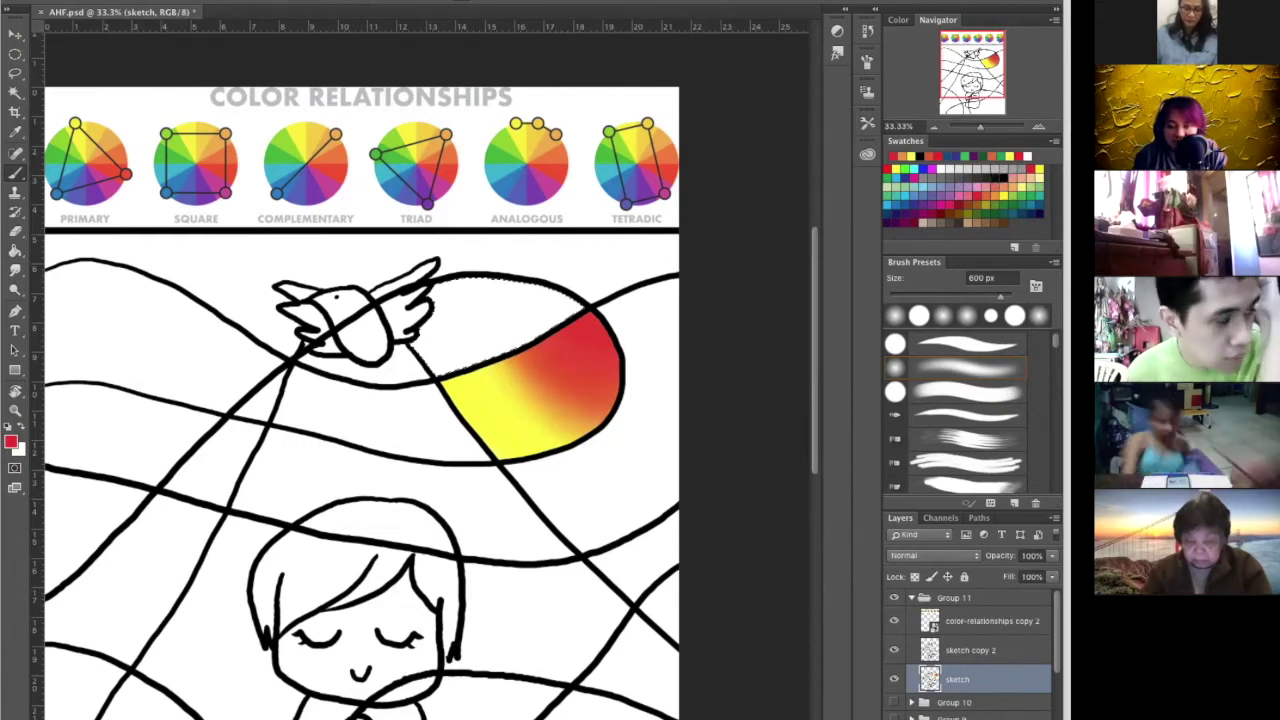
left_click(992, 157)
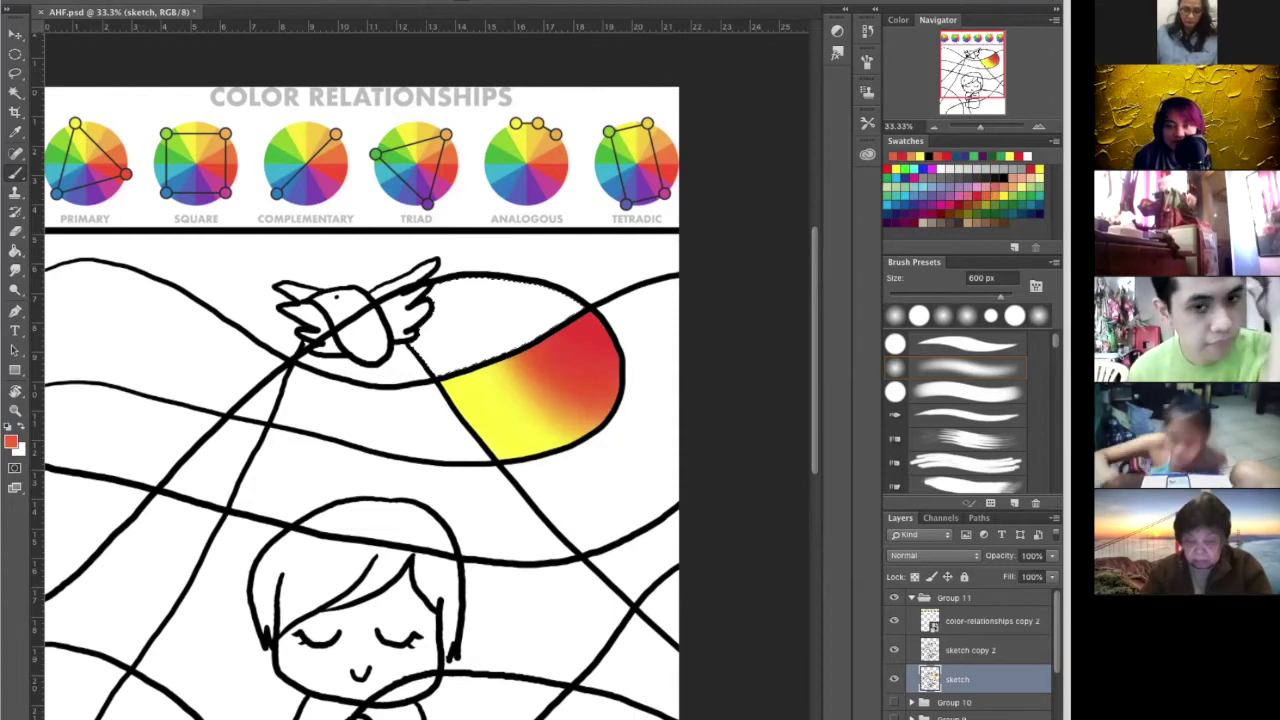
mouse_move(562, 278)
left_mouse_down()
mouse_move(552, 286)
mouse_move(570, 320)
left_mouse_up()
left_click_drag(470, 300, 565, 325)
mouse_move(535, 285)
left_mouse_down()
mouse_move(475, 300)
mouse_move(579, 329)
left_mouse_up()
left_click_drag(450, 305, 560, 322)
left_click(510, 308)
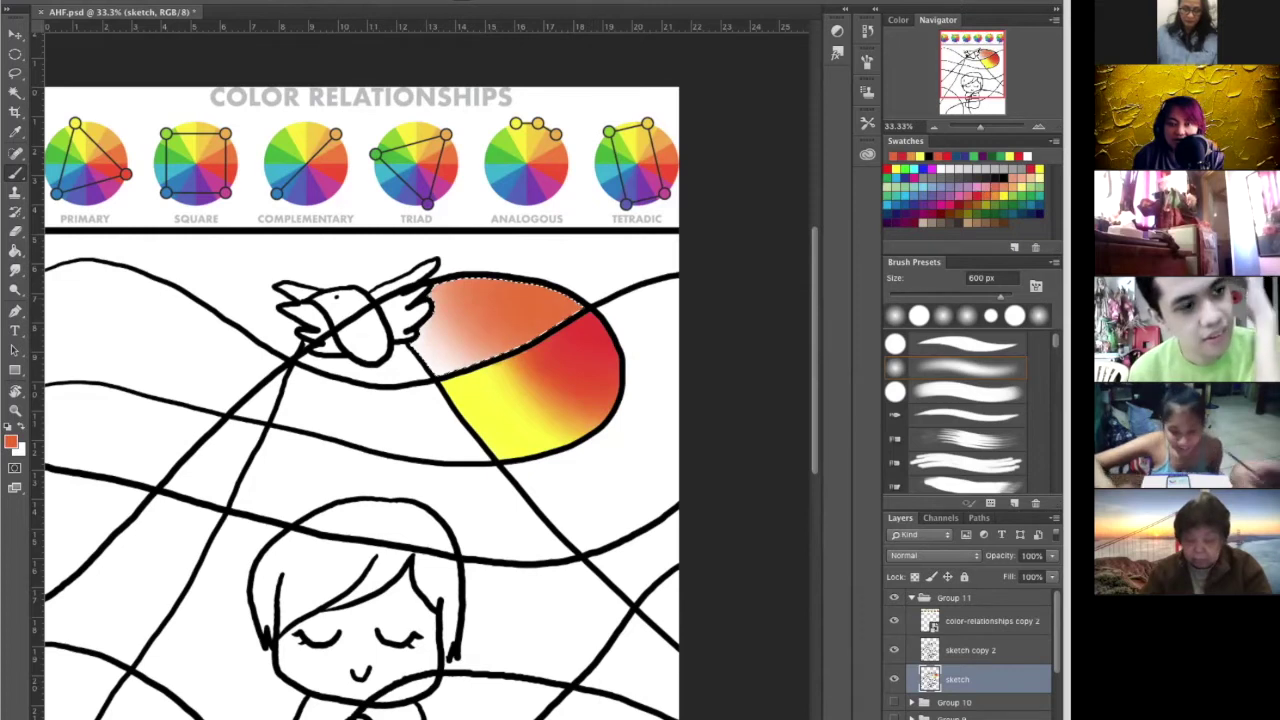
Brush soft pink over the end of the orange section nearest the dove's wing
left_click(943, 196)
left_click(402, 360)
left_click_drag(420, 360, 495, 315)
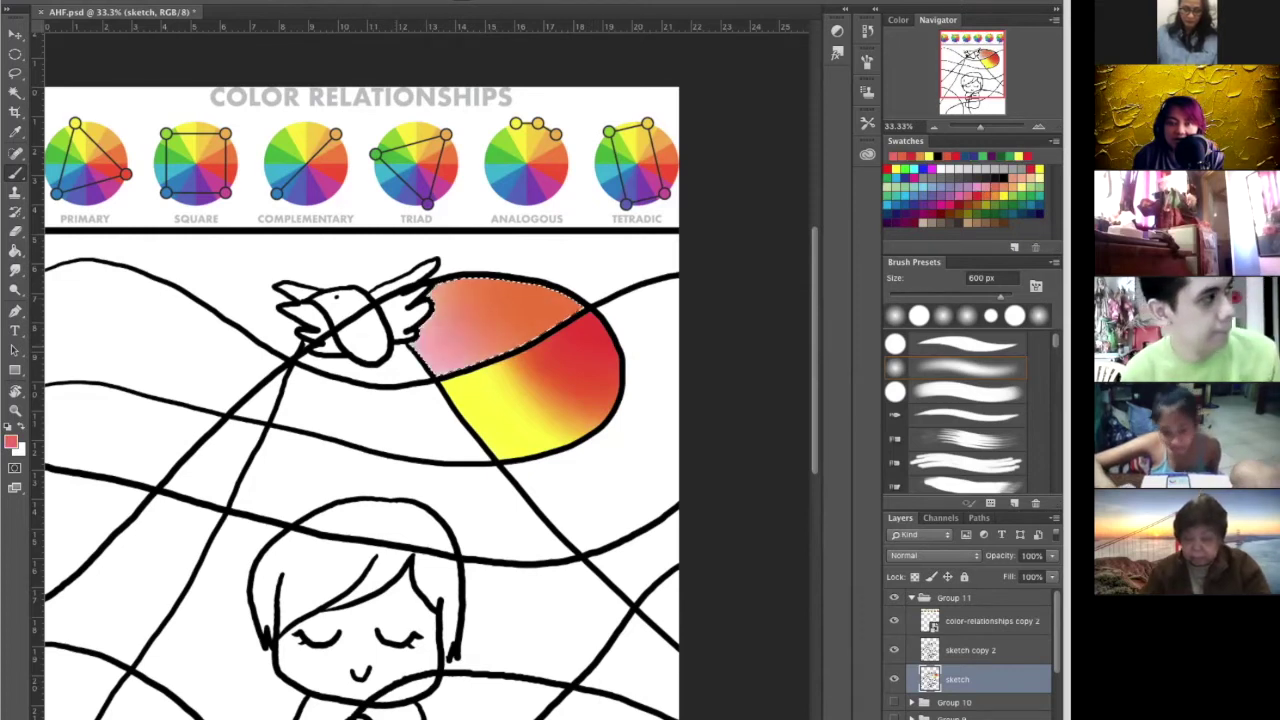
left_click_drag(420, 355, 500, 300)
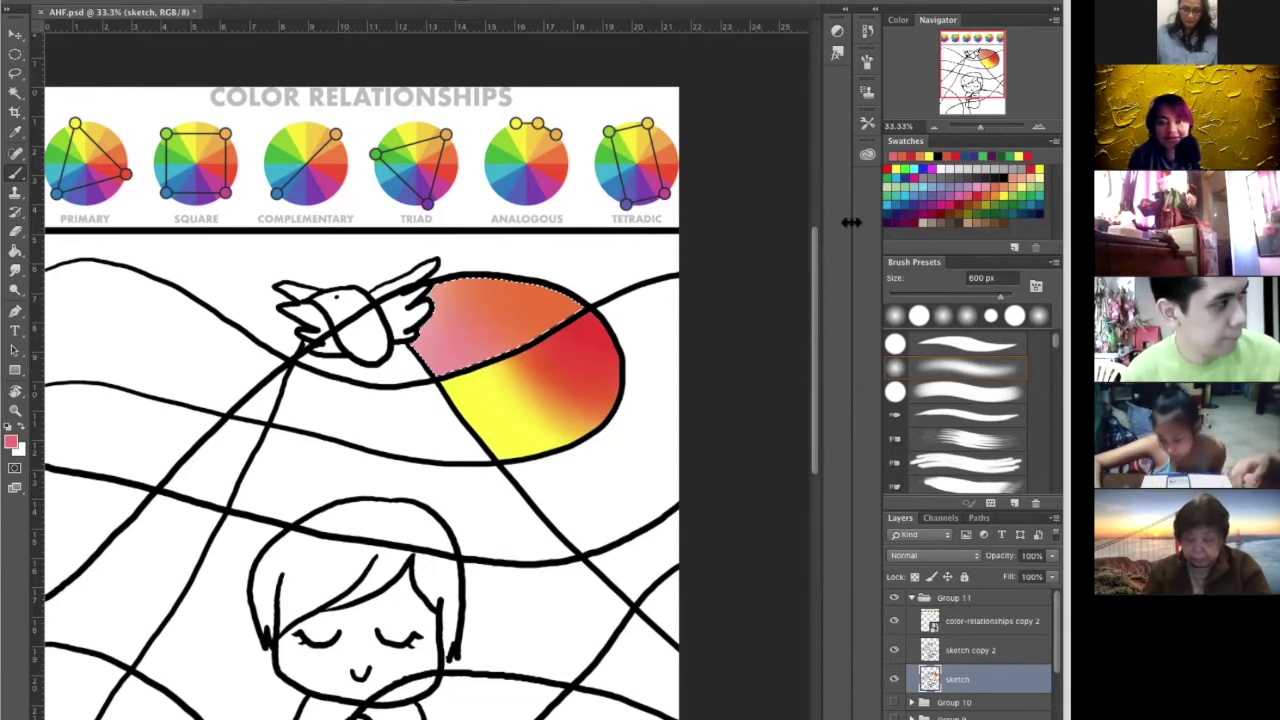
Paint the orange section's end nearest the dove red, building up the color so it fades into the orange
scroll(840, 223, "down", 1)
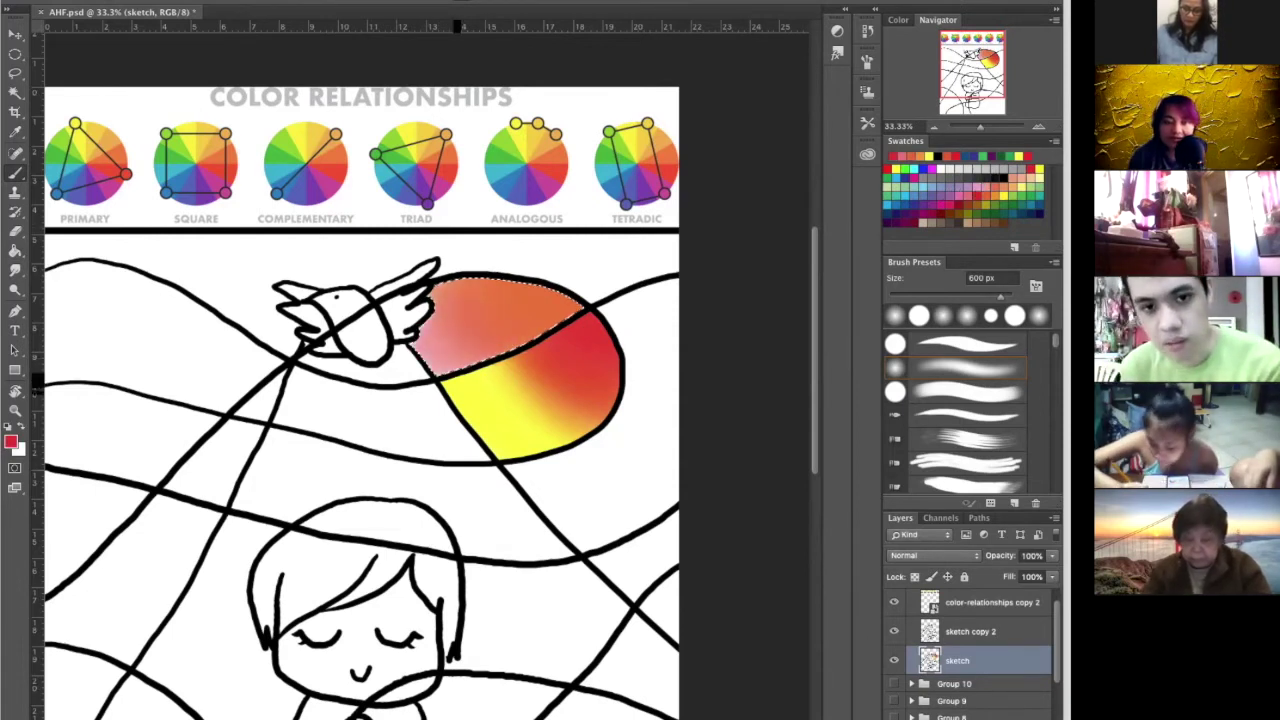
left_click(422, 348)
left_click(422, 346)
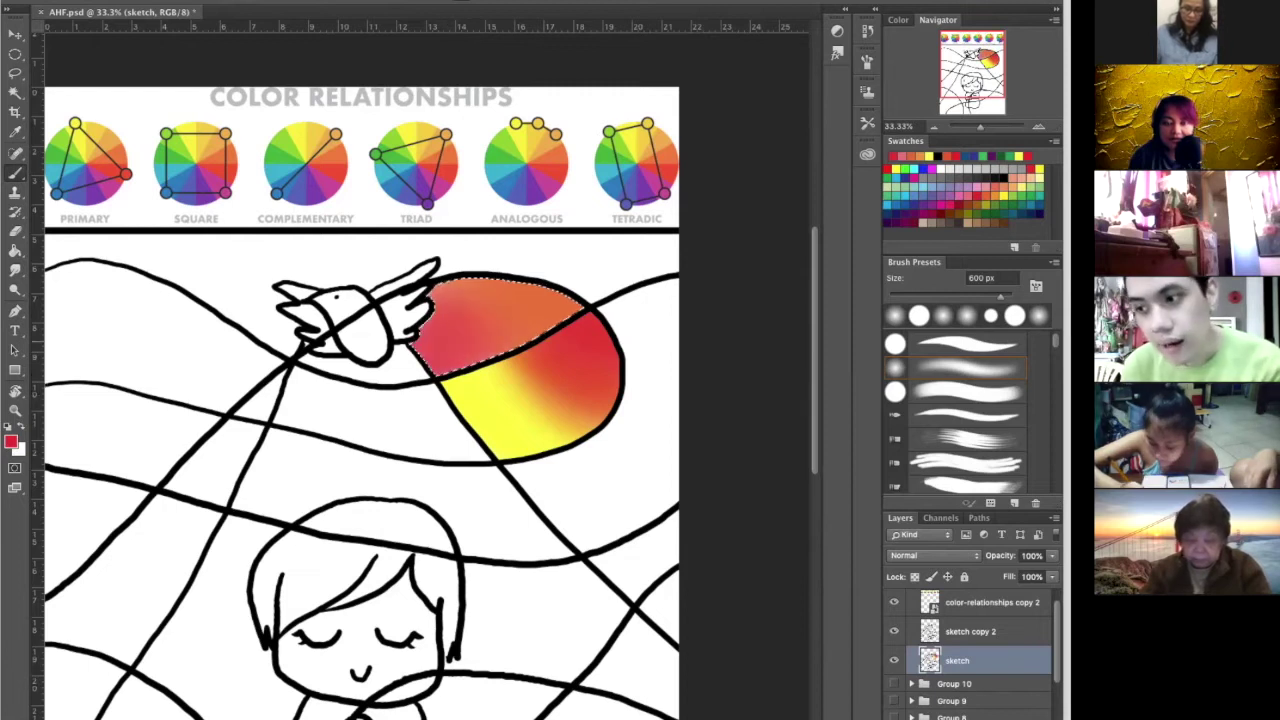
left_click(428, 348)
left_click(432, 345)
left_click(433, 342)
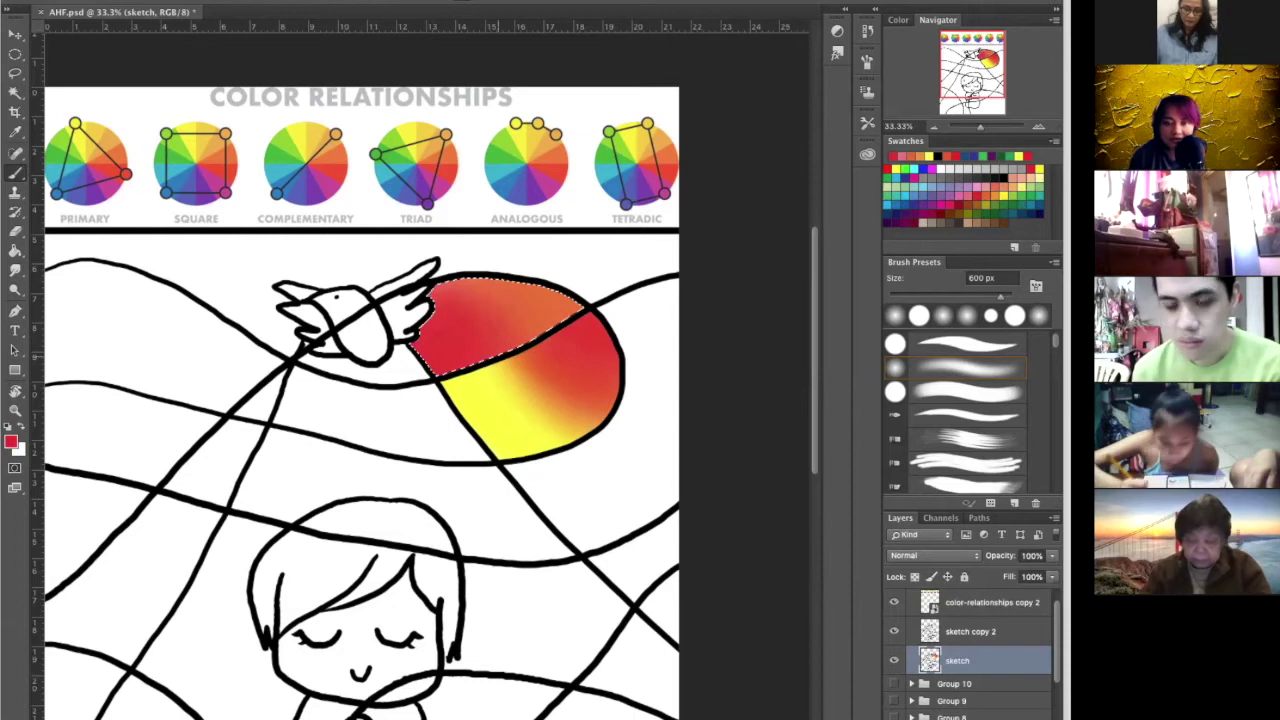
key("w")
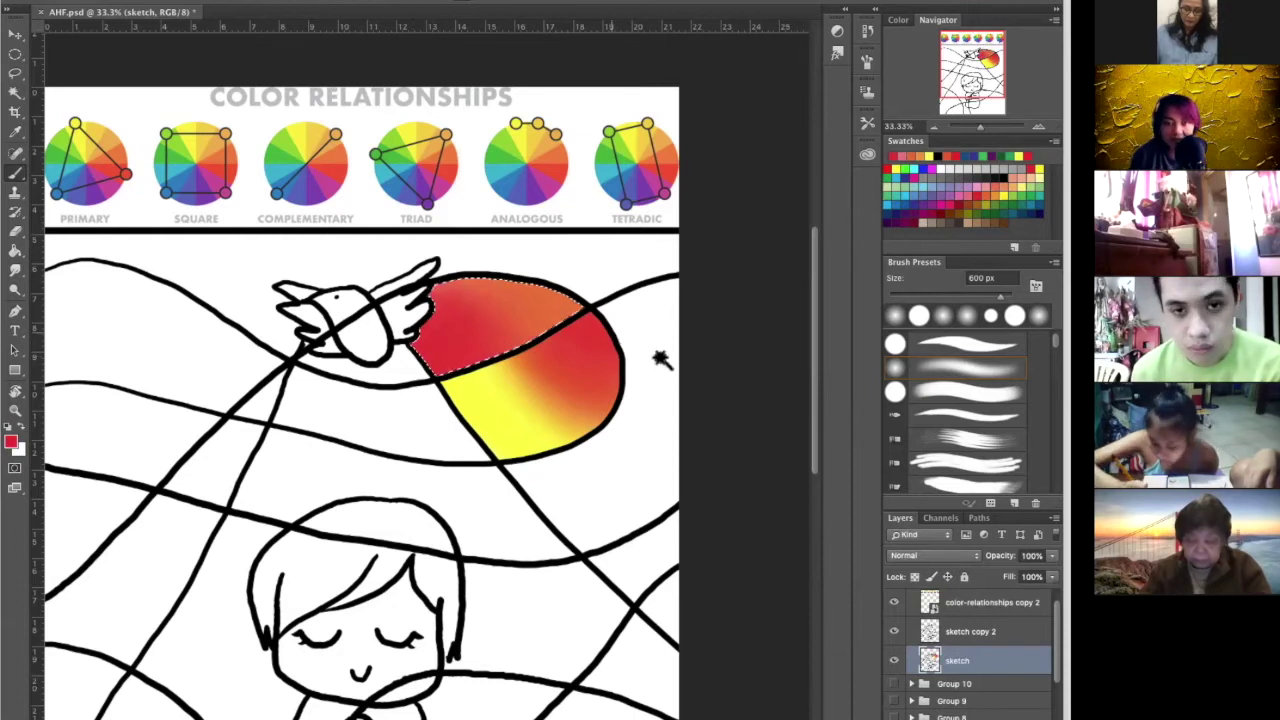
Select the white section between the yellow-red one and the canvas's right edge, and paint its upper part red with the soft 600 px brush
left_click(660, 358)
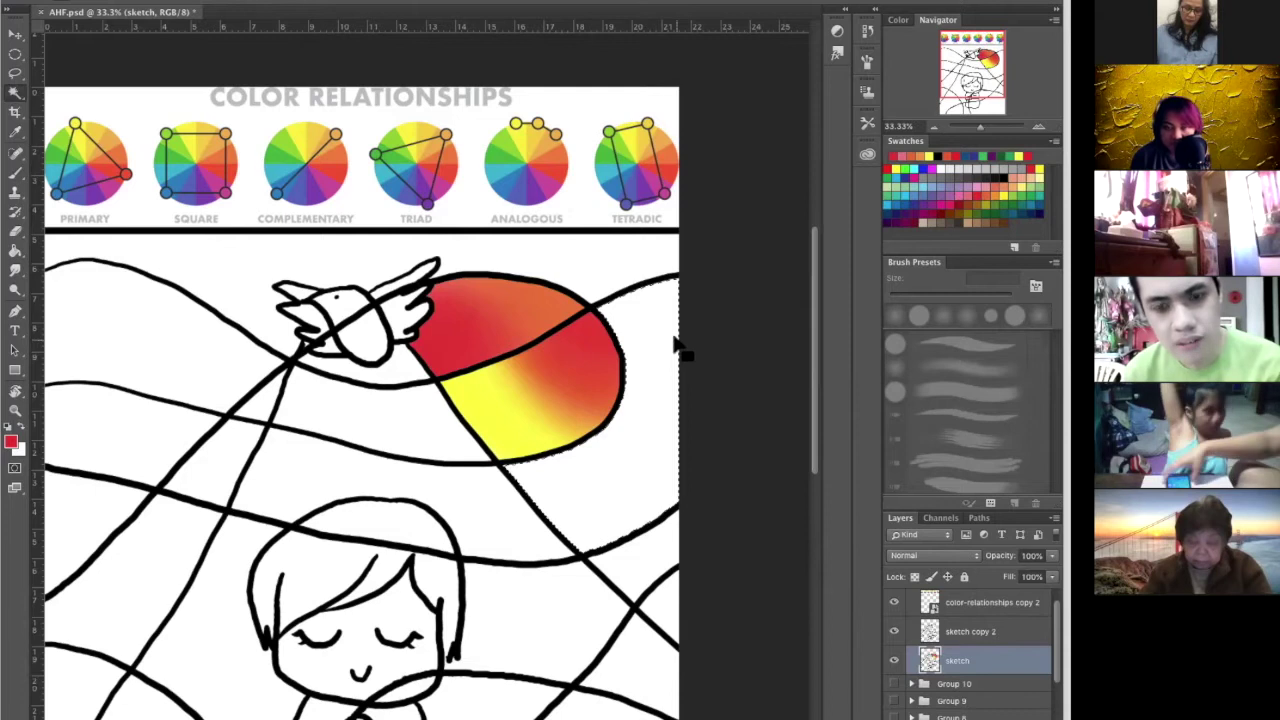
key("b")
mouse_move(700, 296)
left_mouse_down()
mouse_move(662, 304)
mouse_move(664, 350)
left_mouse_up()
left_click_drag(684, 304, 653, 368)
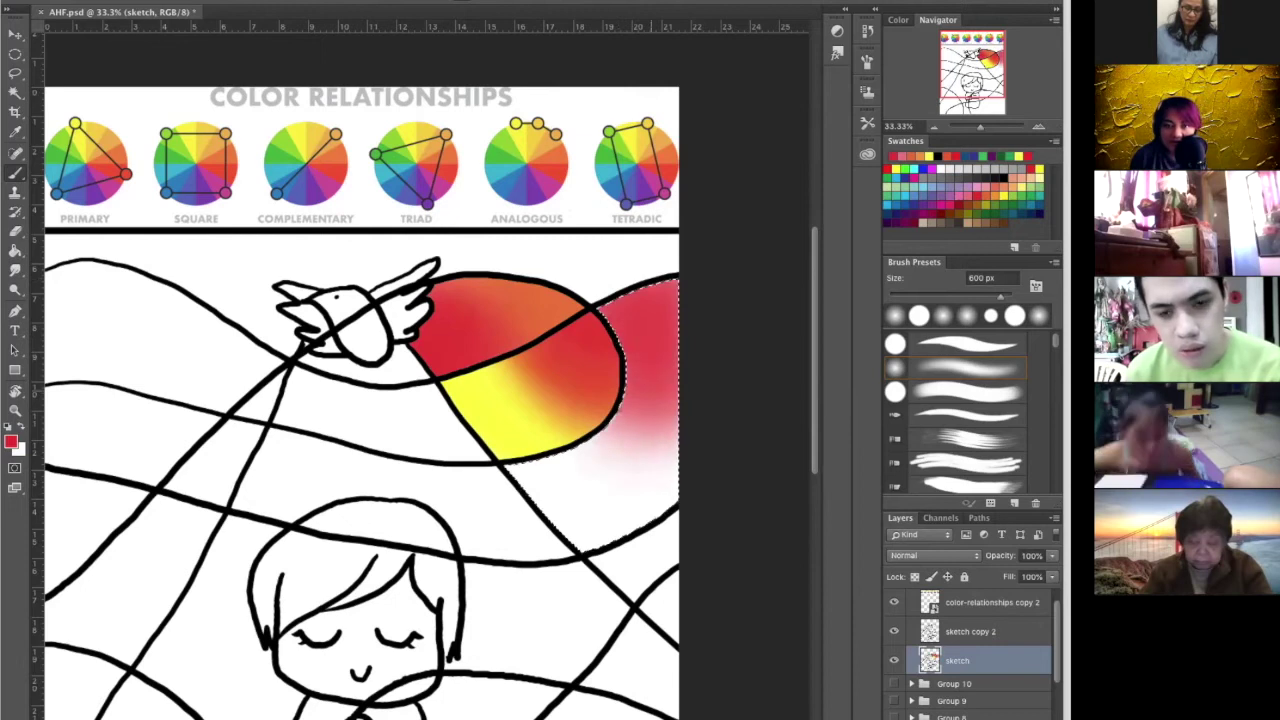
left_click_drag(678, 316, 654, 388)
mouse_move(676, 312)
left_mouse_down()
mouse_move(652, 362)
mouse_move(662, 432)
mouse_move(684, 436)
mouse_move(656, 470)
left_mouse_up()
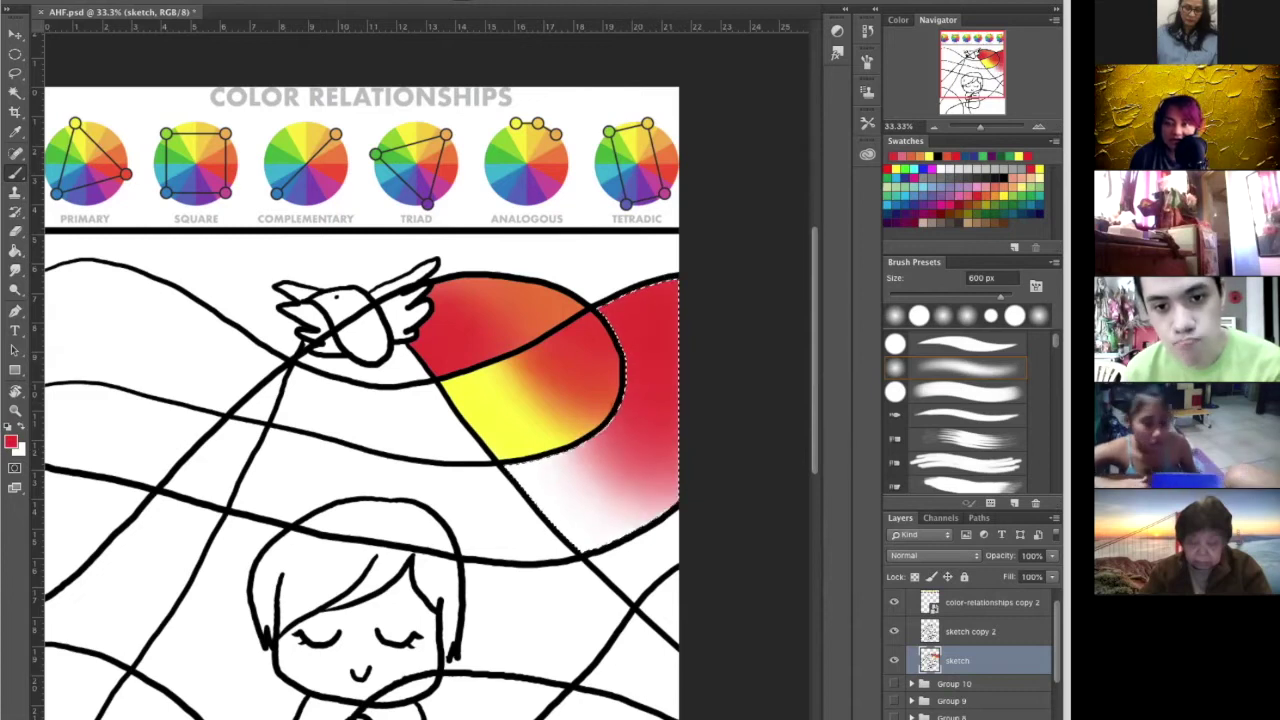
Paint the lower part of the red section purple, blending it into the red, and select the white section beneath it
left_click(932, 203)
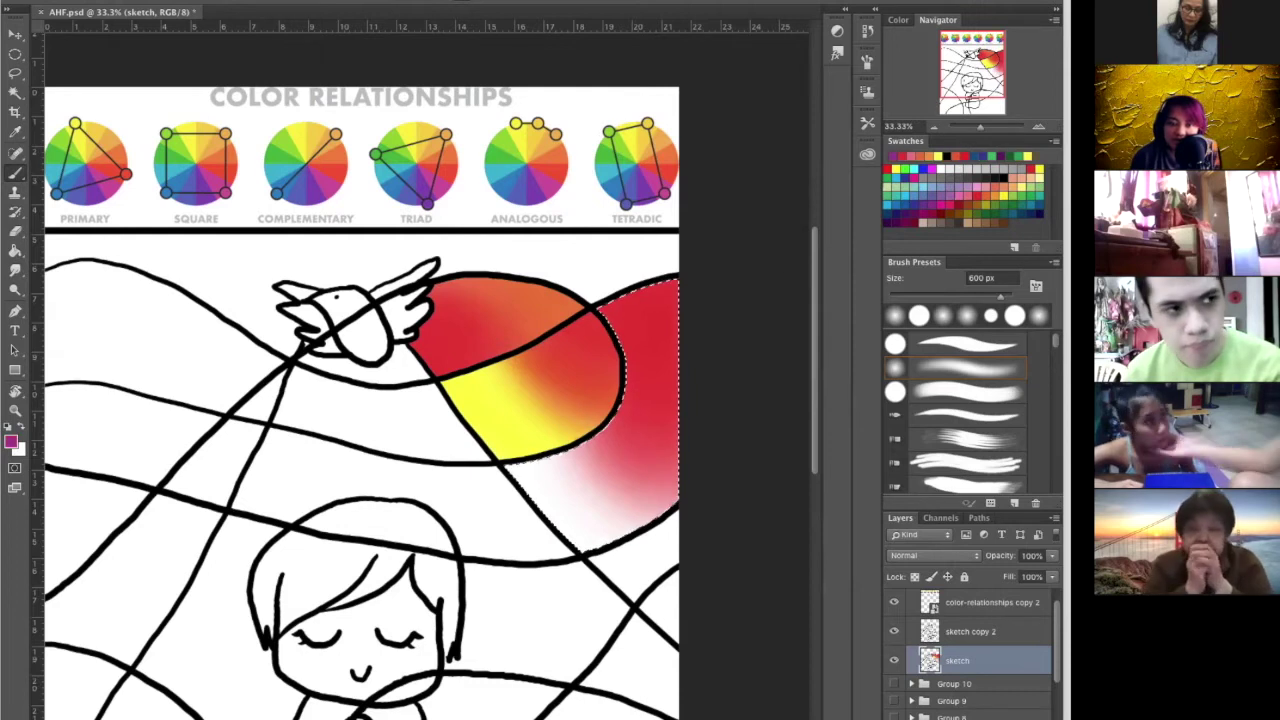
left_click(512, 535)
mouse_move(530, 498)
left_mouse_down()
mouse_move(640, 482)
mouse_move(543, 461)
left_mouse_up()
left_click(615, 475)
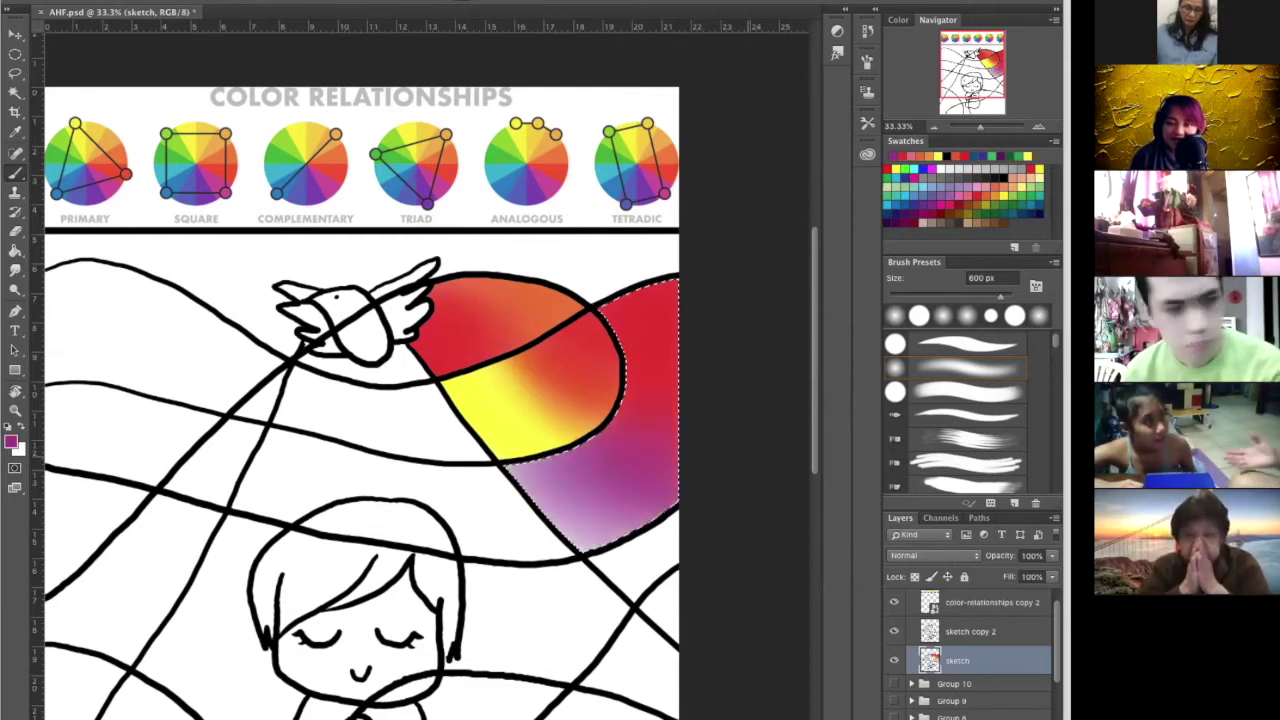
left_click_drag(715, 425, 555, 490)
left_click(585, 495)
left_click(570, 498)
left_click_drag(566, 505, 648, 490)
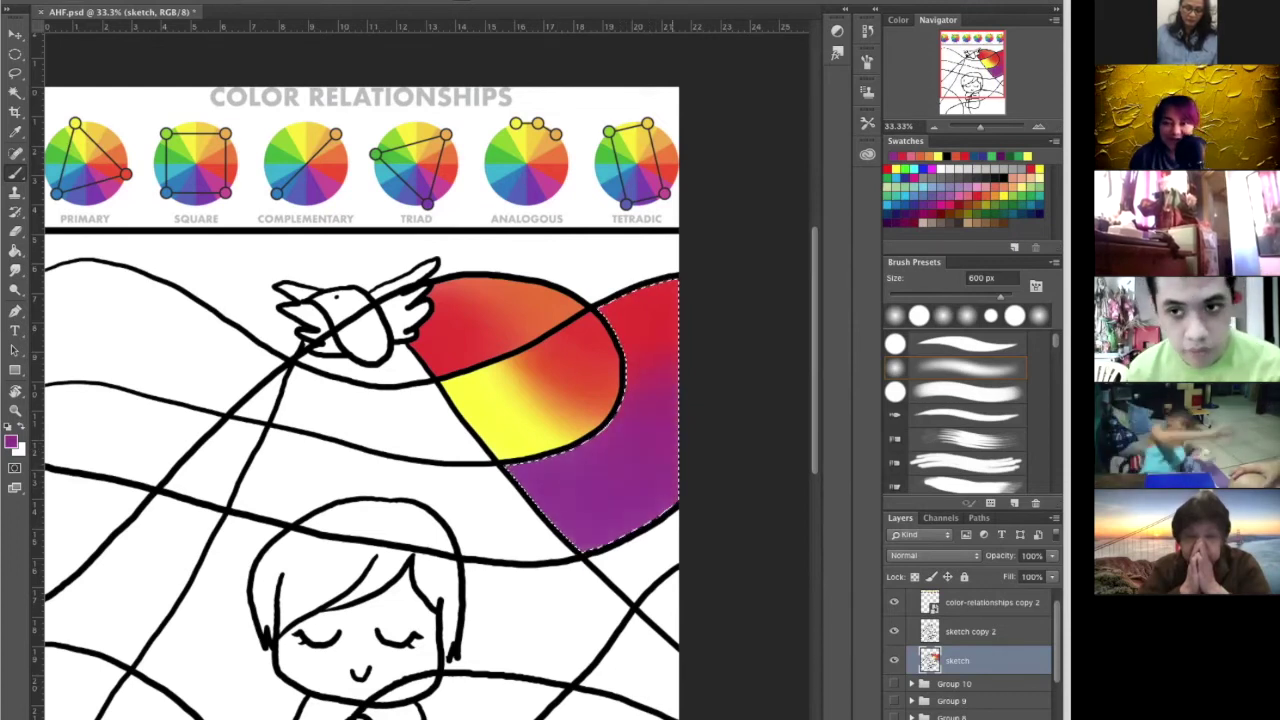
key("w")
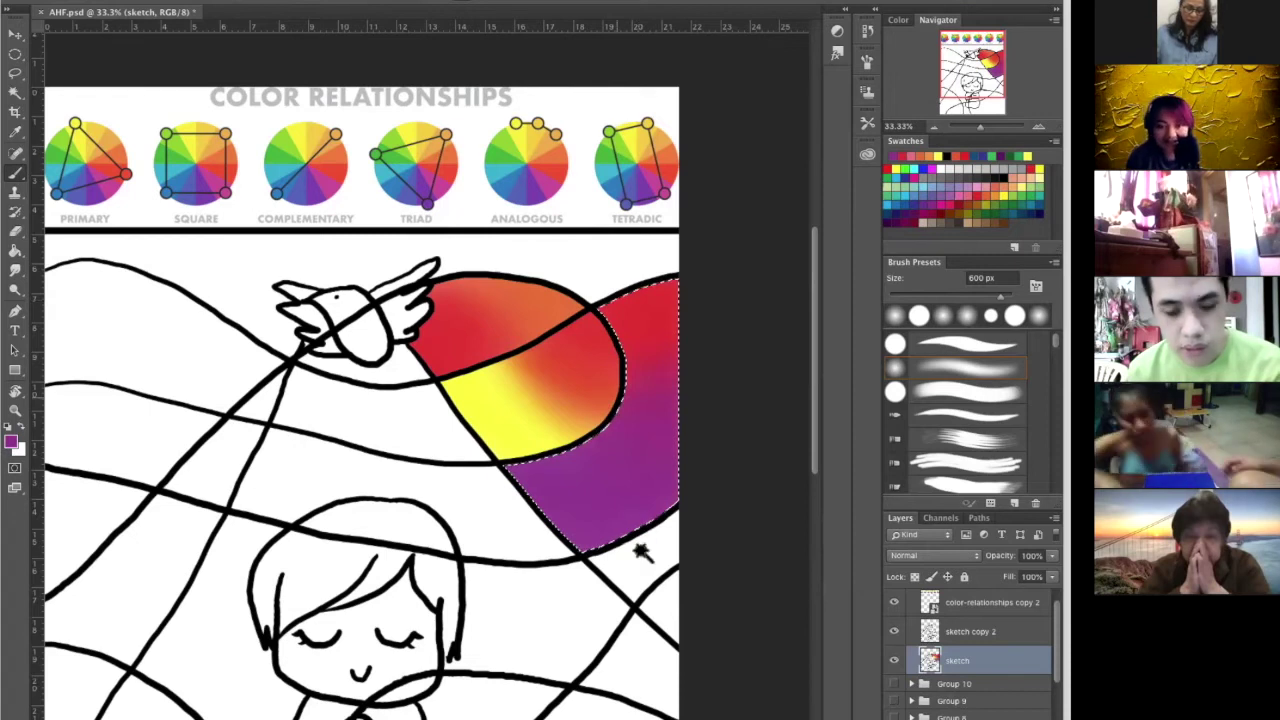
left_click(640, 552)
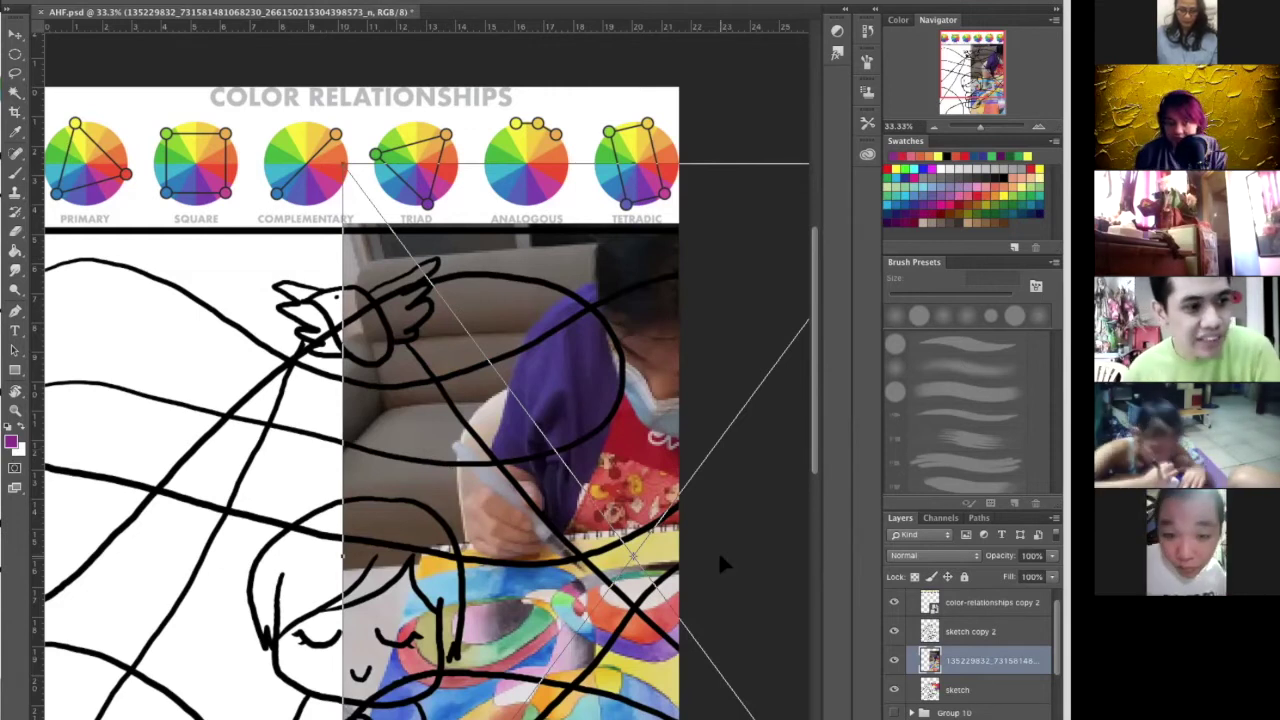
Place the photo of the watercolor painting at the top of the layer stack, above Group 11, and center it on the canvas
key("Return")
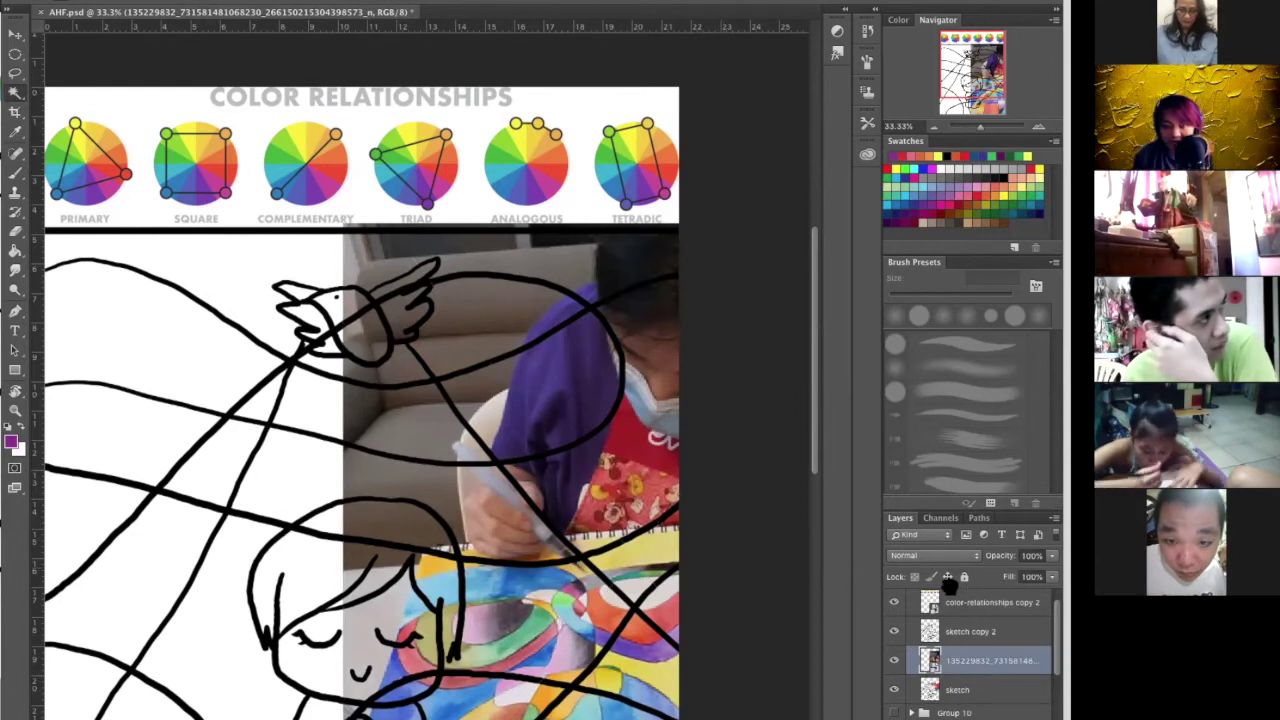
left_click_drag(948, 585, 946, 596)
left_click(523, 516)
left_click_drag(423, 524, 543, 400)
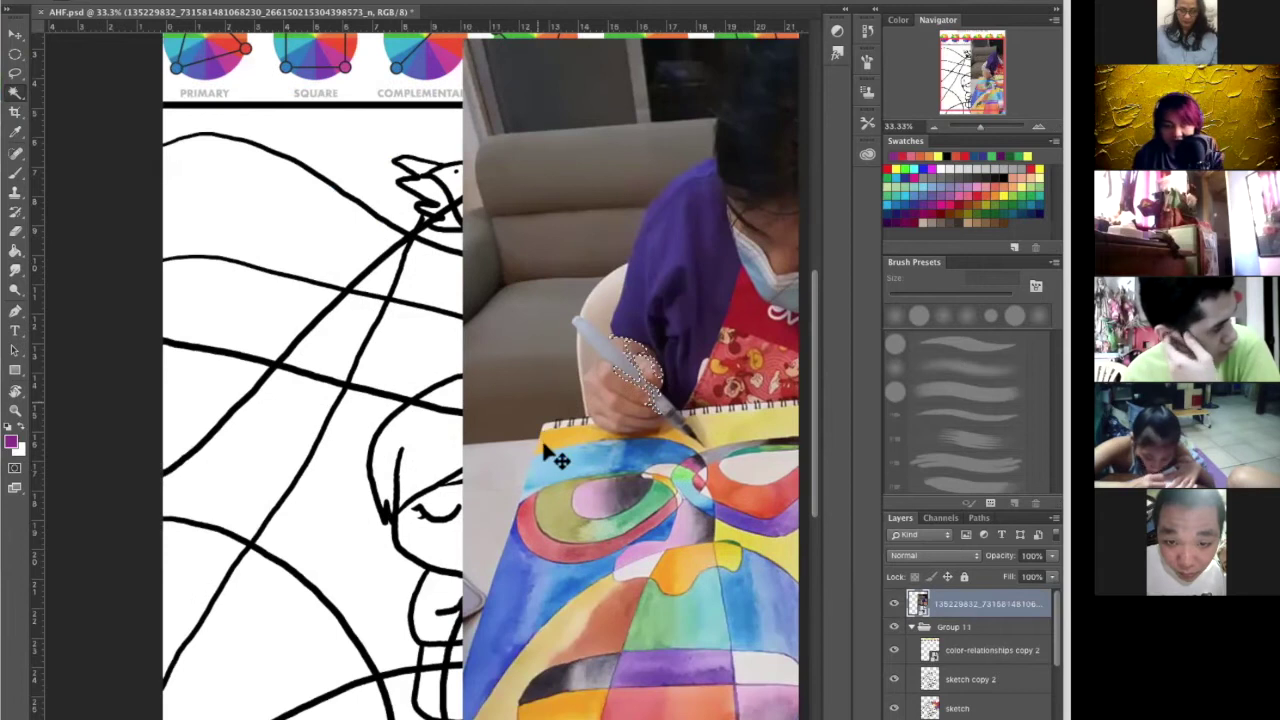
key("super+minus")
left_click(706, 507)
key("v")
left_click_drag(407, 448, 500, 509)
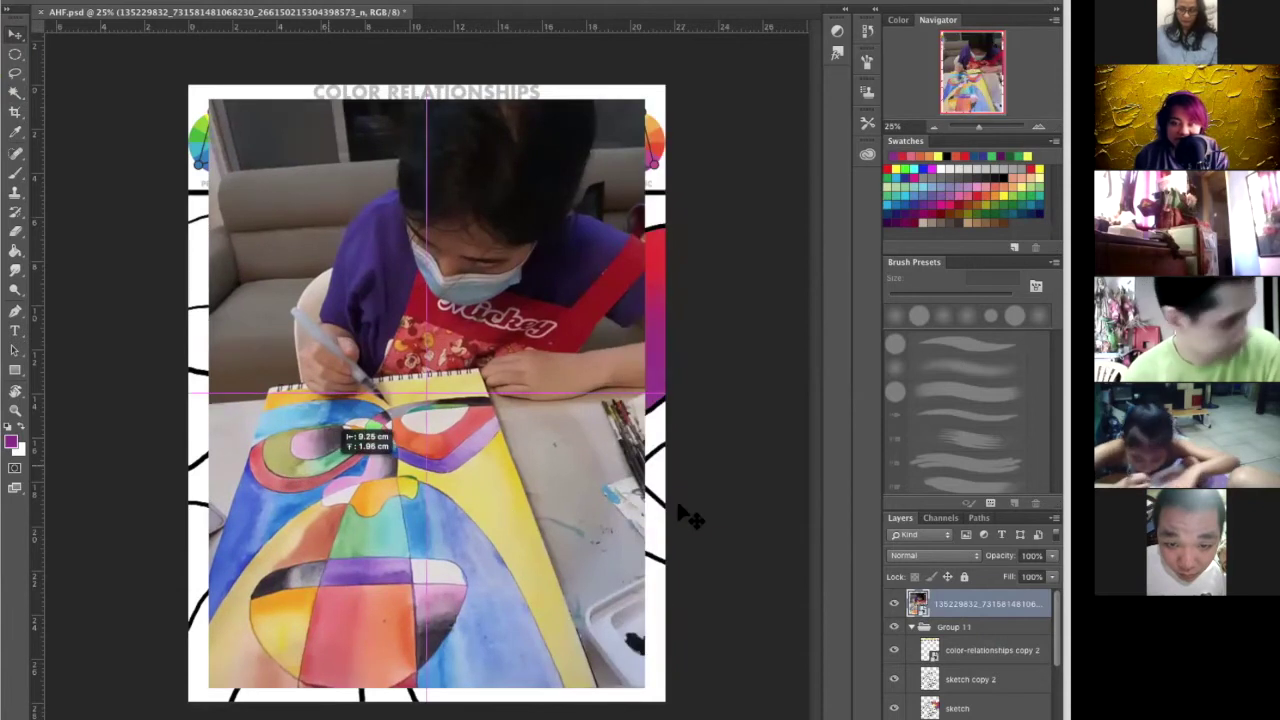
left_click_drag(690, 515, 714, 477)
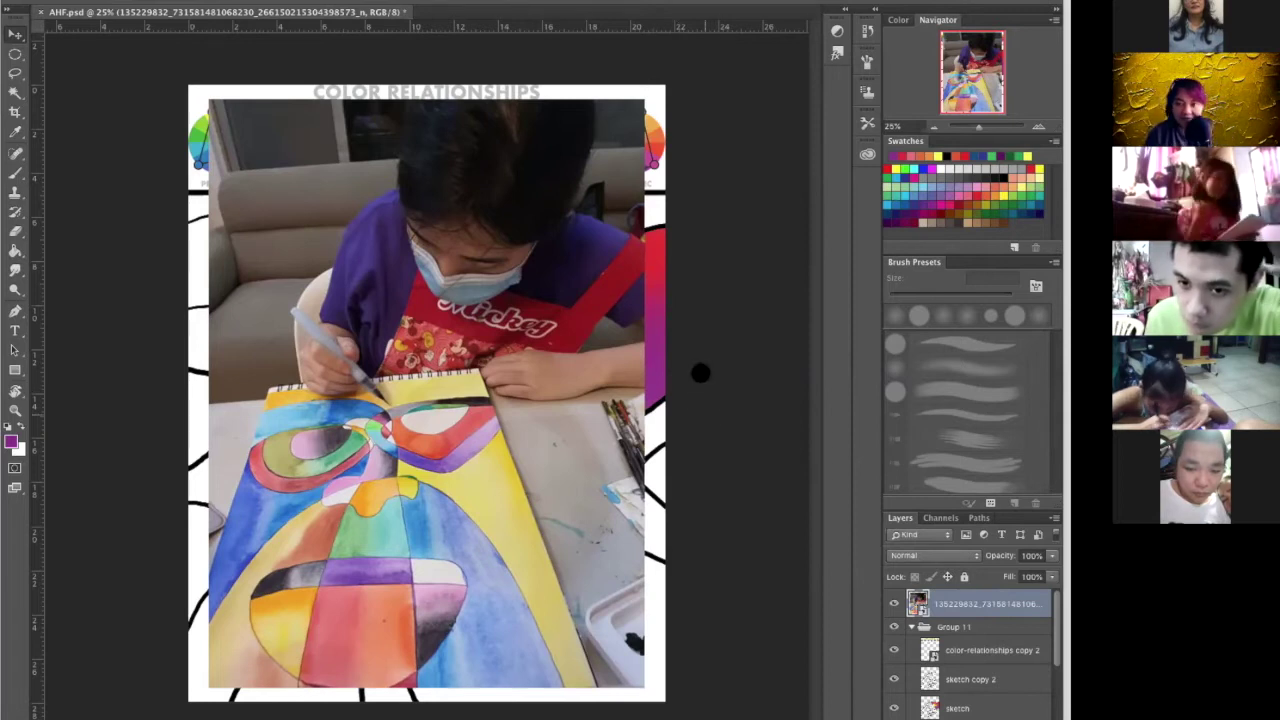
Add a new layer above the photo and reduce the soft brush to 80 px
key("b")
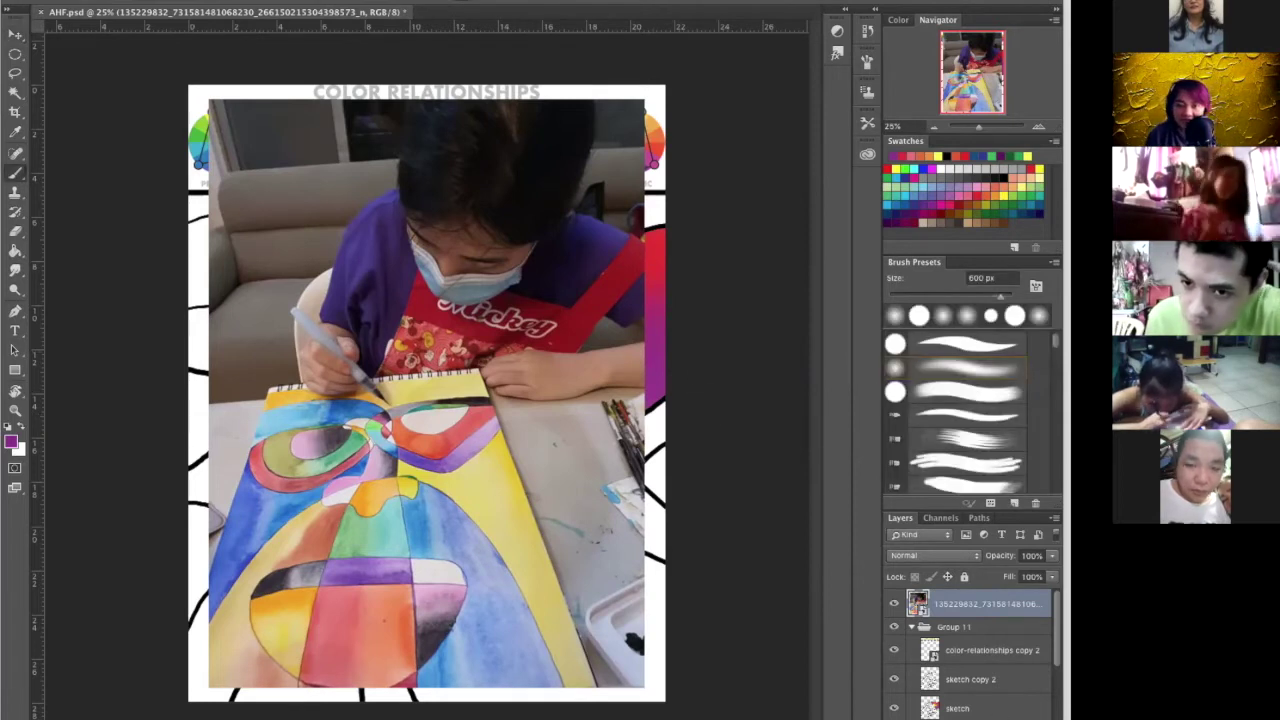
key("super+alt+shift+n")
key("bracketleft")
key("bracketleft")
key("bracketleft")
key("bracketleft")
key("bracketleft")
key("bracketleft")
key("bracketleft")
key("bracketleft")
key("bracketleft")
key("bracketleft")
key("bracketleft")
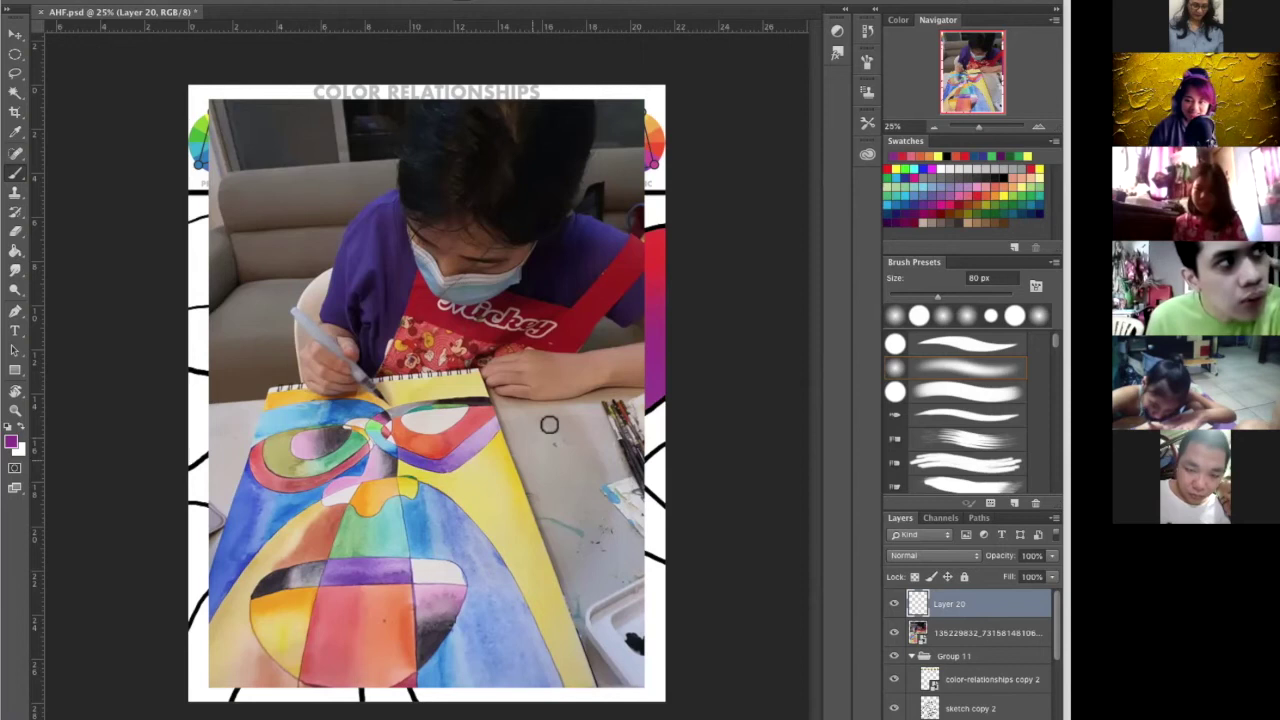
Hide the empty Layer 20 and the photo layer, and make the sketch layer active for painting
left_click_drag(895, 606, 897, 640)
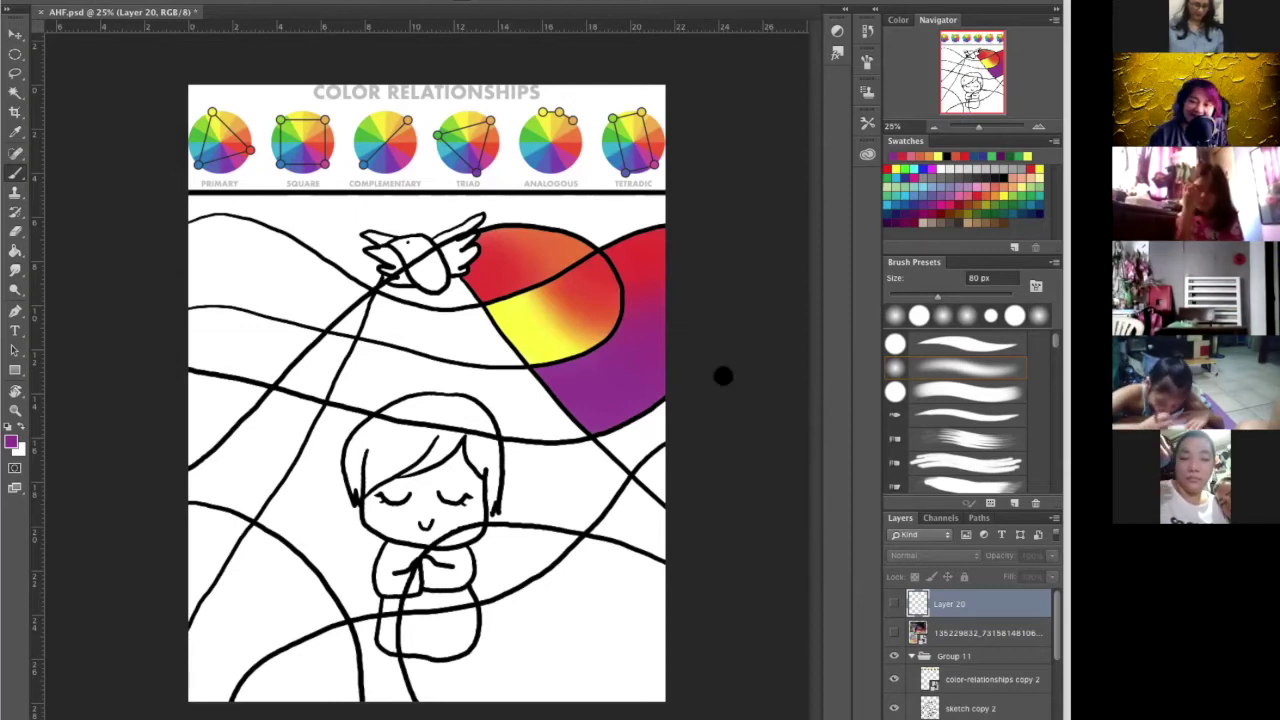
left_click(985, 684)
left_click(986, 717)
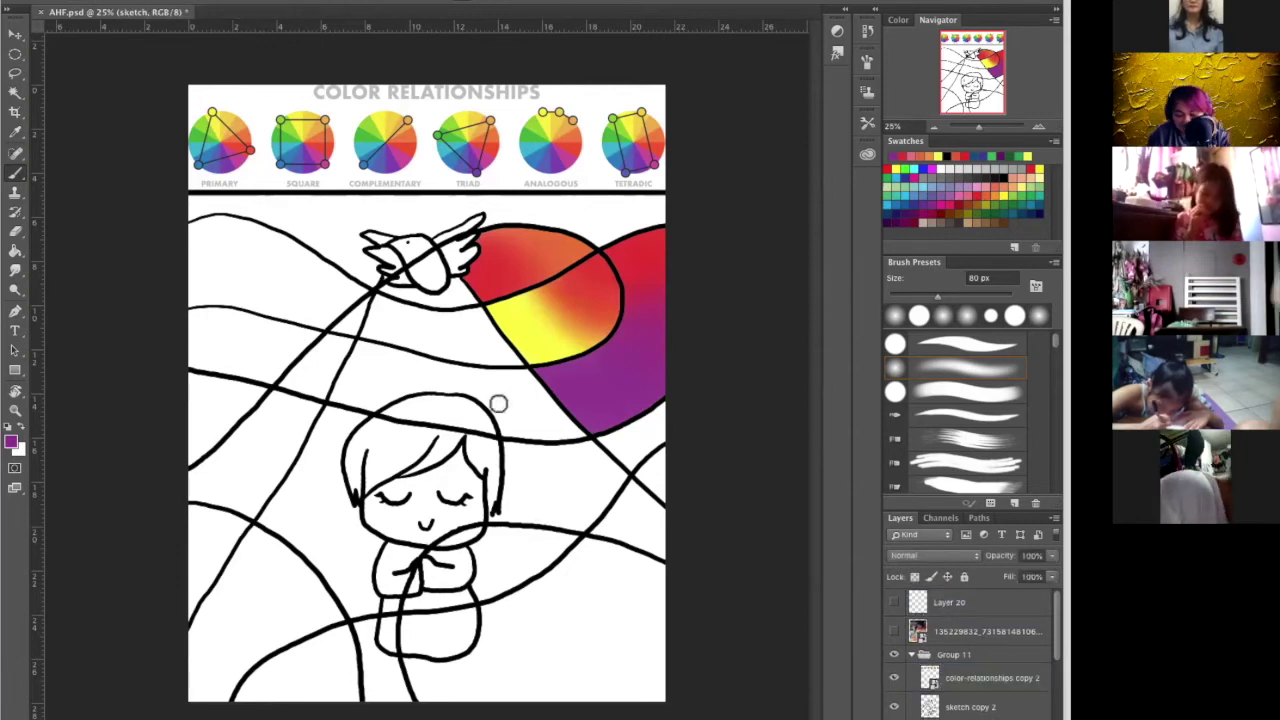
key("g")
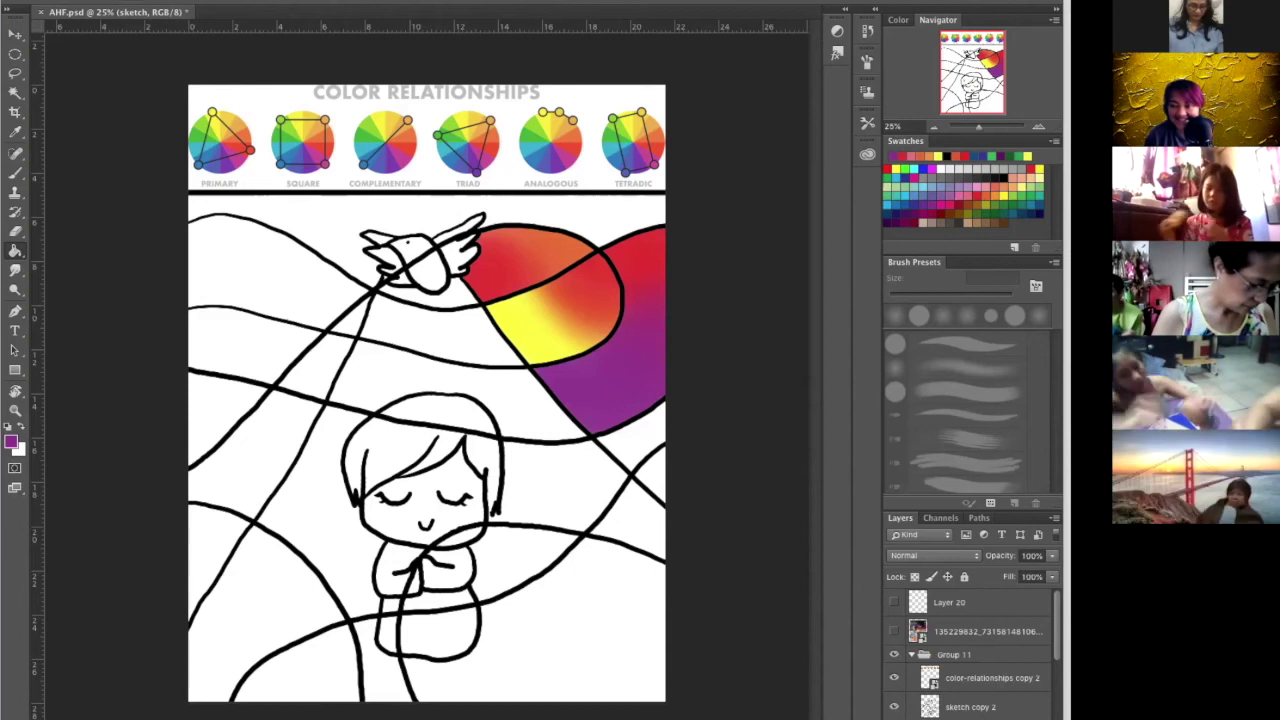
scroll(970, 655, "down", 1)
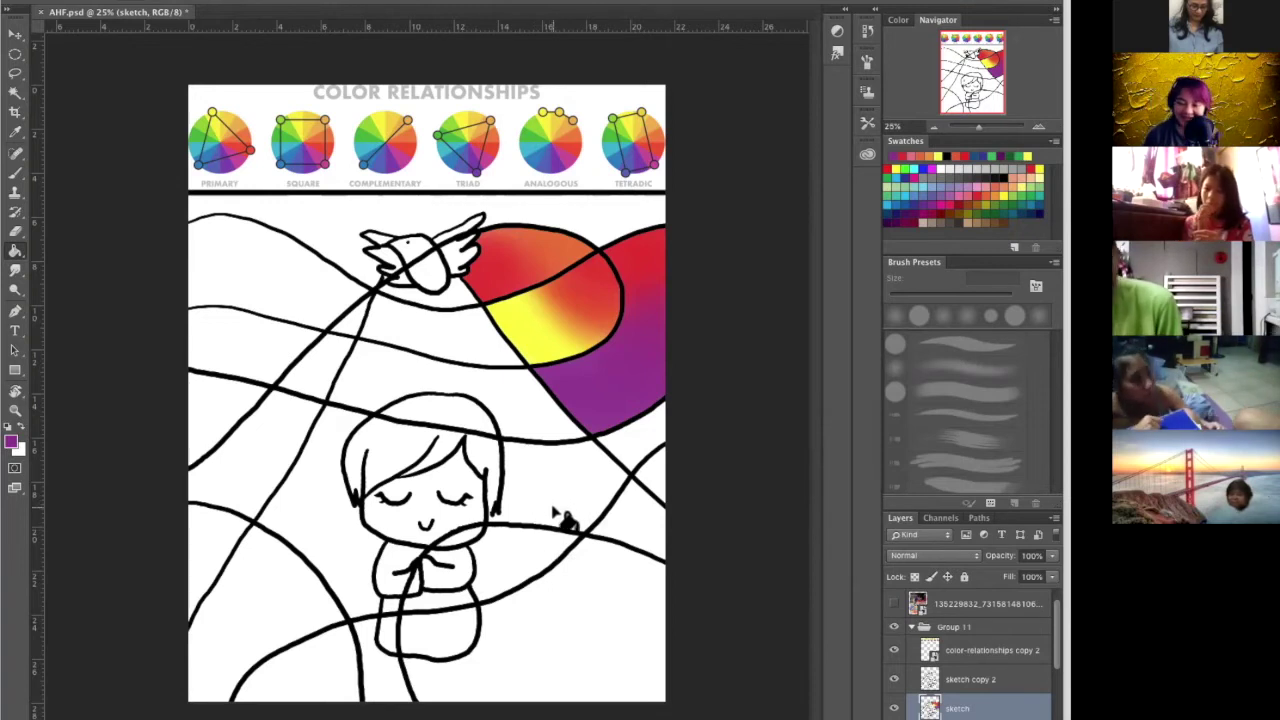
key("b")
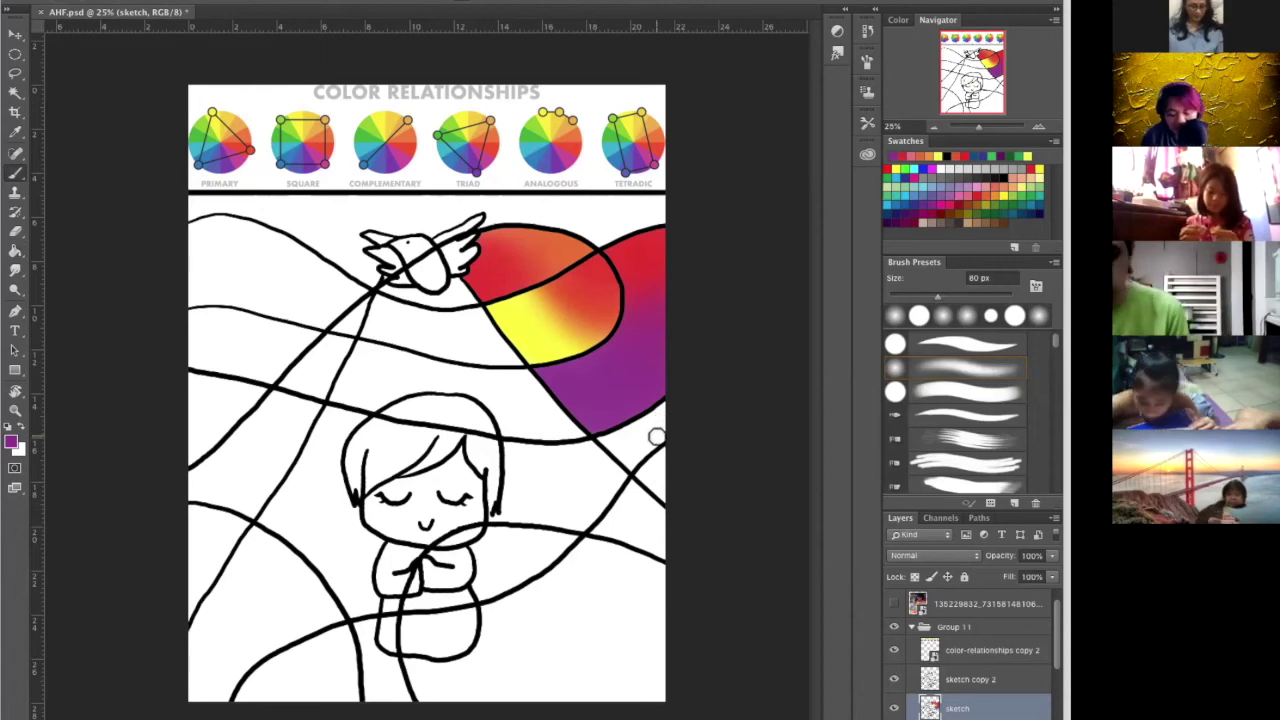
Select the small white section directly below the purple one, at the canvas's right edge
key("w")
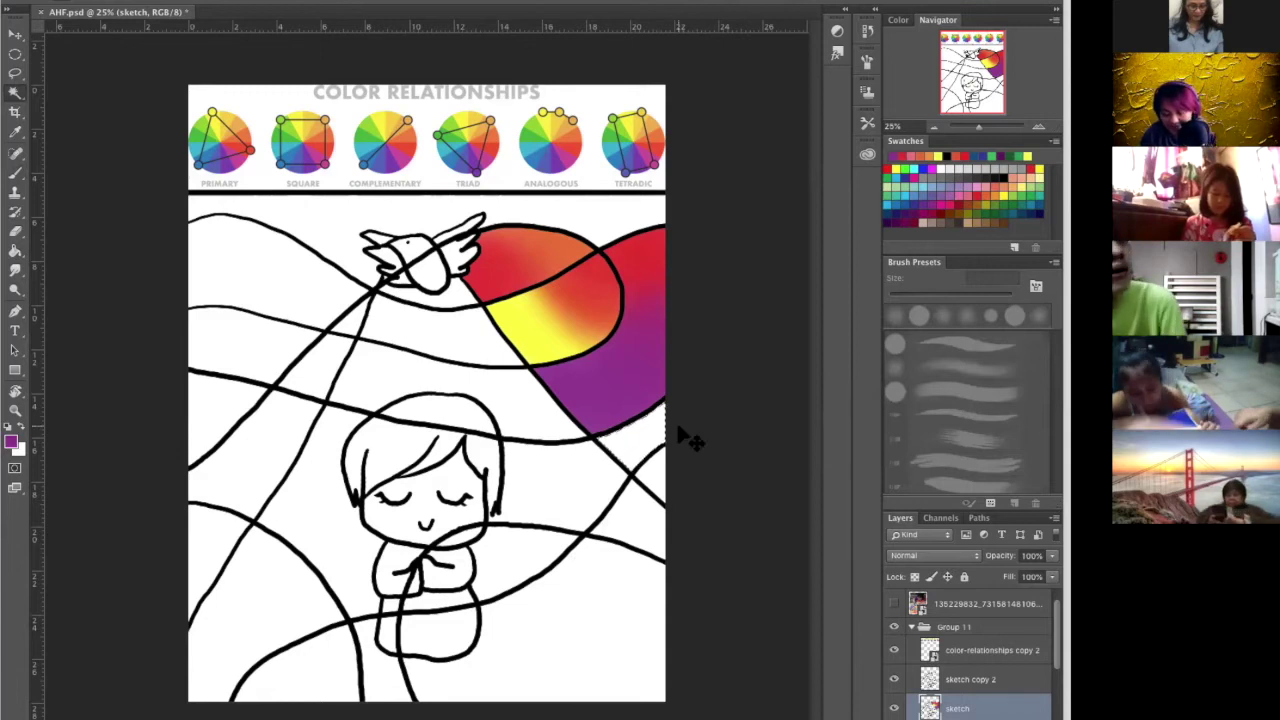
key("super+plus")
key("super+plus")
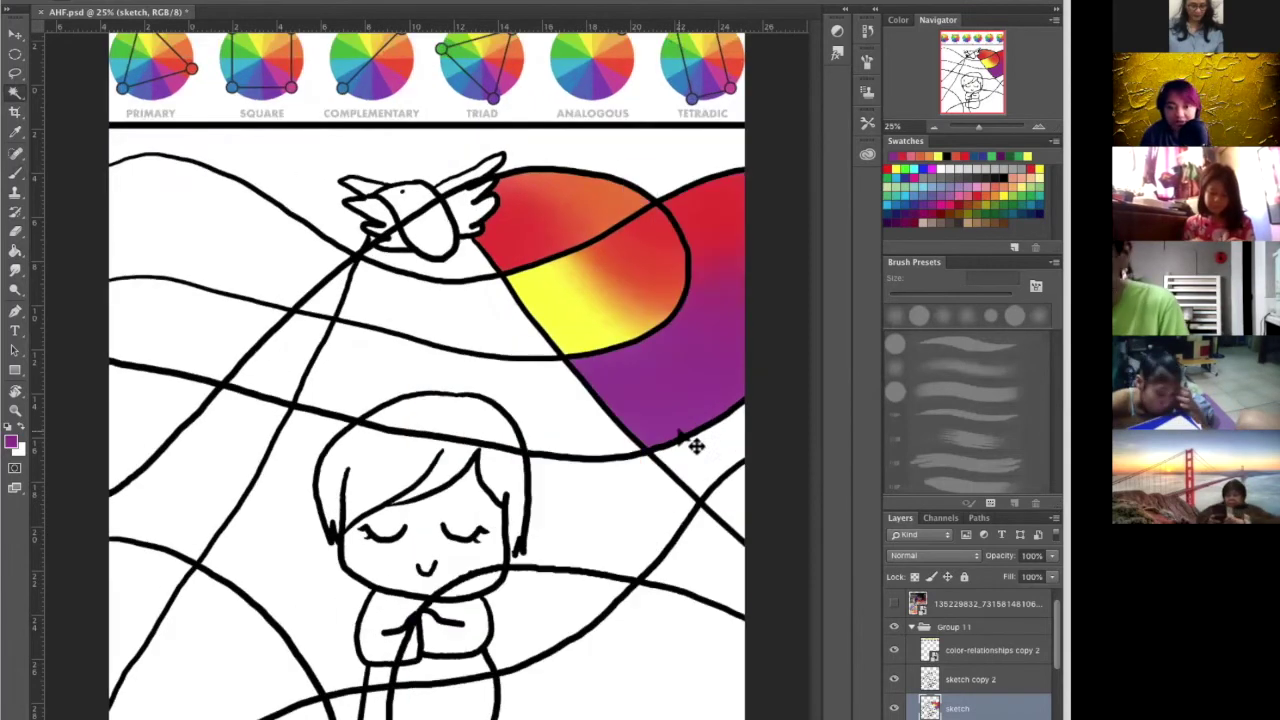
left_click_drag(703, 499, 360, 451)
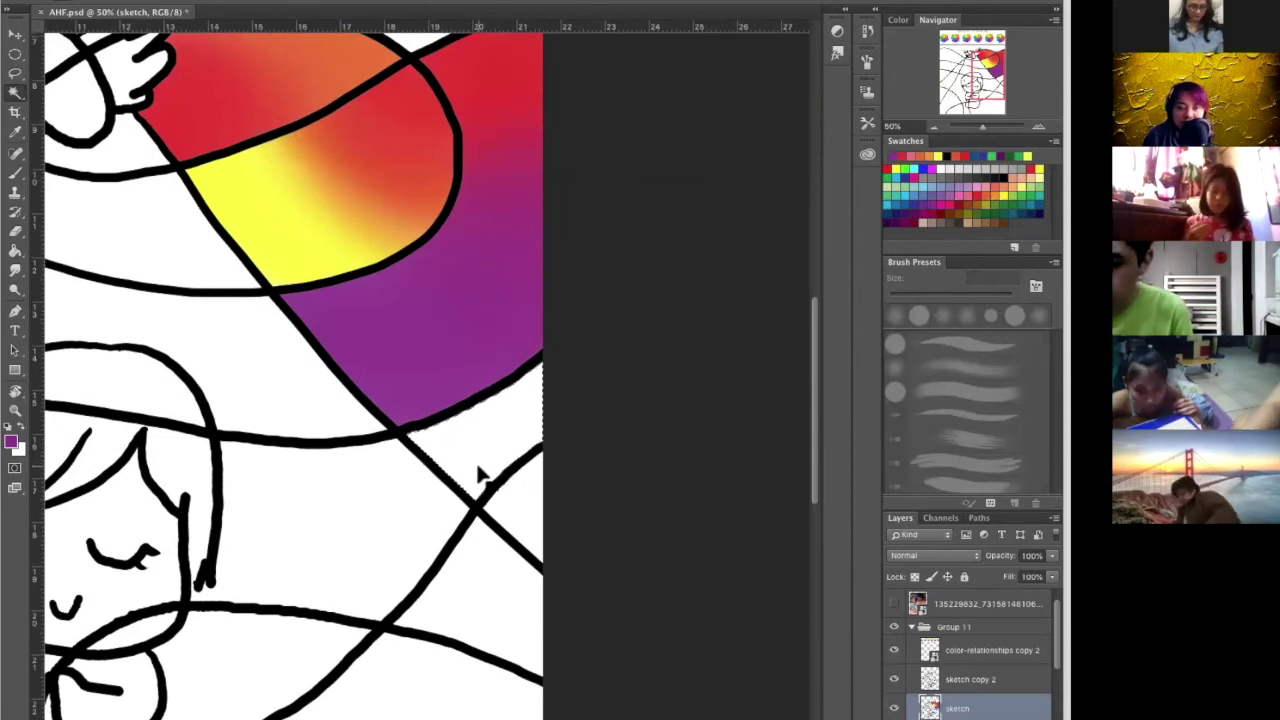
left_click_drag(486, 317, 520, 500)
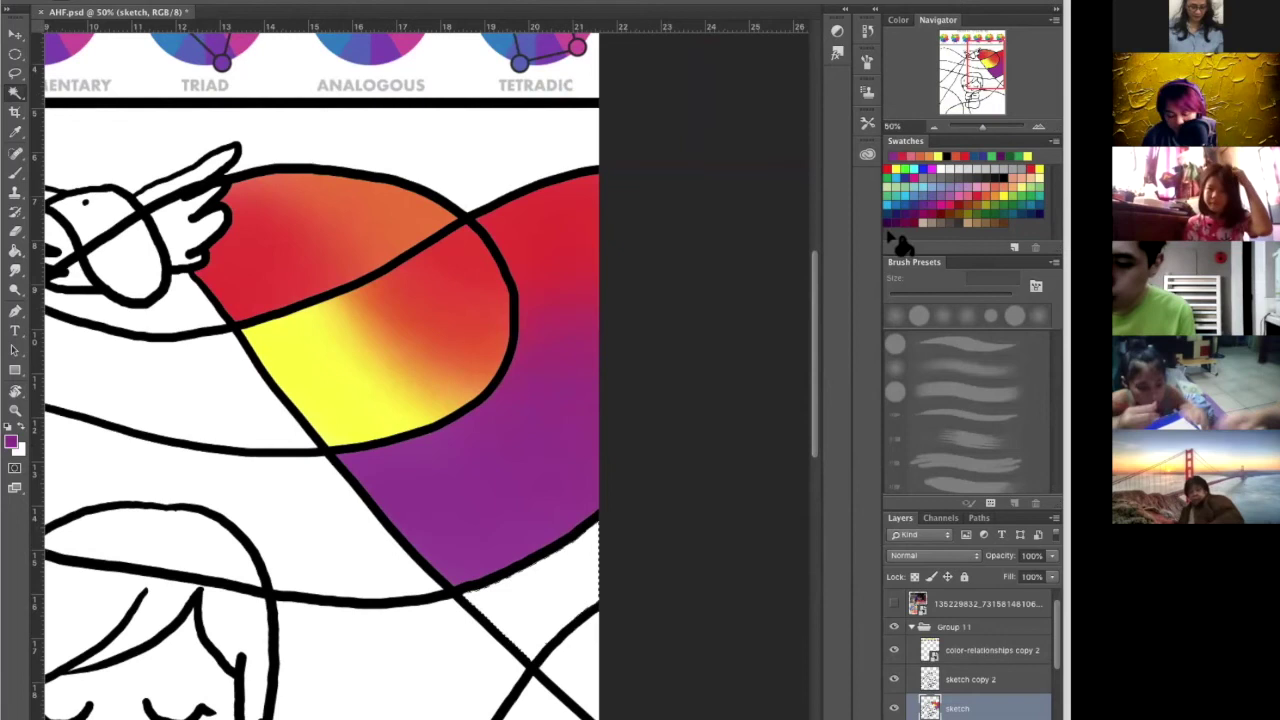
Paint the selected section's end at the canvas edge dark blue with the soft brush at 200 px, and switch the brush color to dark purple
key("b")
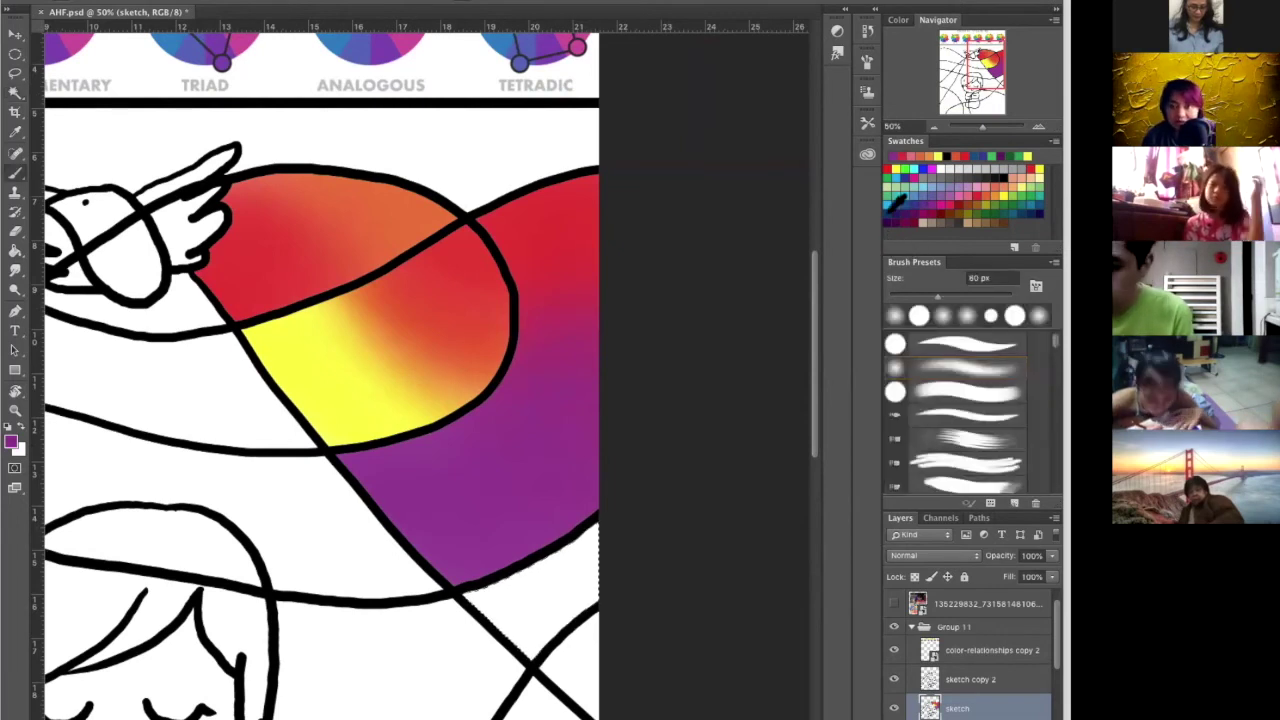
left_click(898, 208)
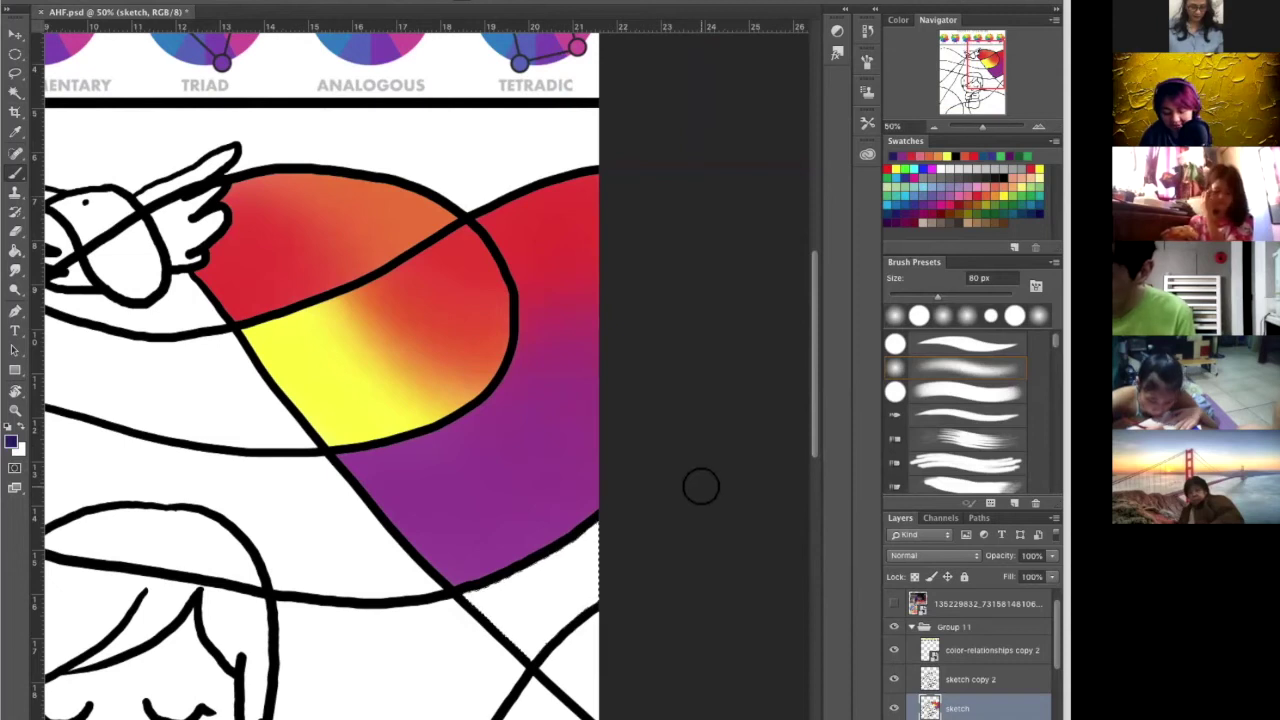
key("bracketright")
key("bracketright")
key("bracketright")
key("bracketright")
key("bracketright")
key("bracketright")
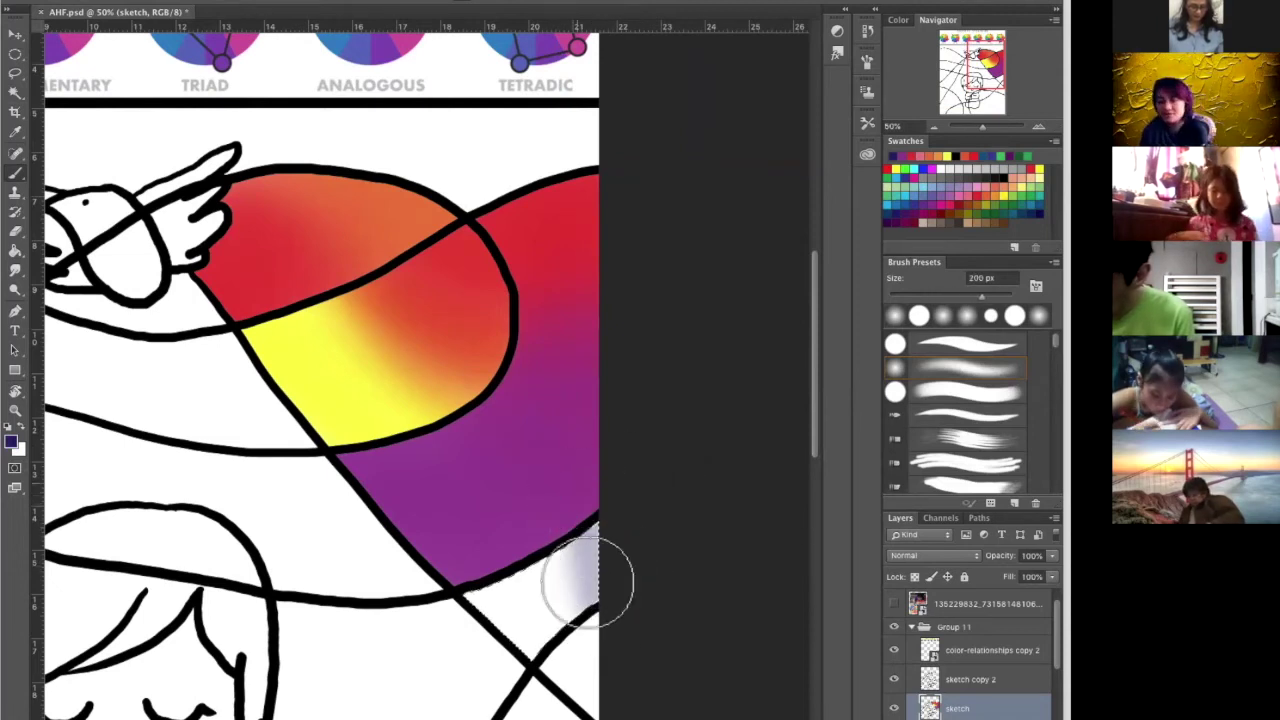
mouse_move(555, 538)
left_mouse_down()
mouse_move(548, 501)
mouse_move(603, 539)
mouse_move(588, 589)
mouse_move(542, 580)
mouse_move(559, 595)
mouse_move(570, 510)
left_mouse_up()
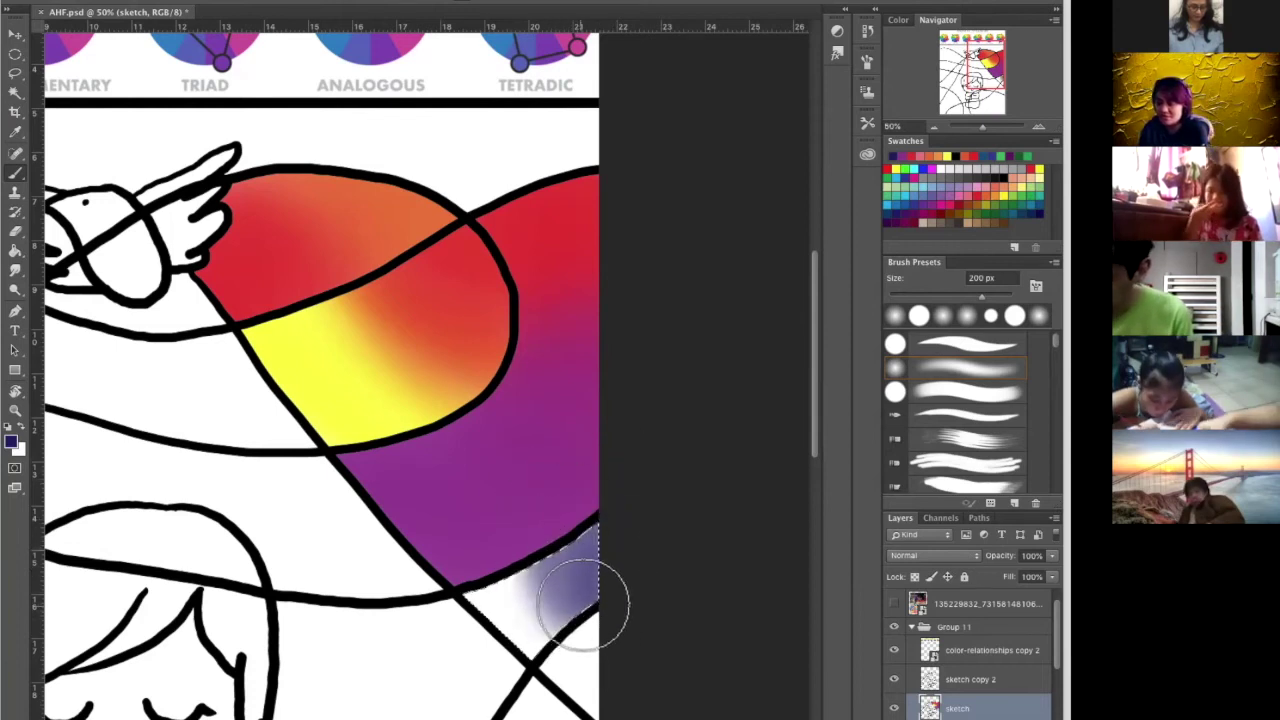
mouse_move(577, 611)
left_mouse_down()
mouse_move(567, 547)
mouse_move(623, 583)
mouse_move(603, 586)
left_mouse_up()
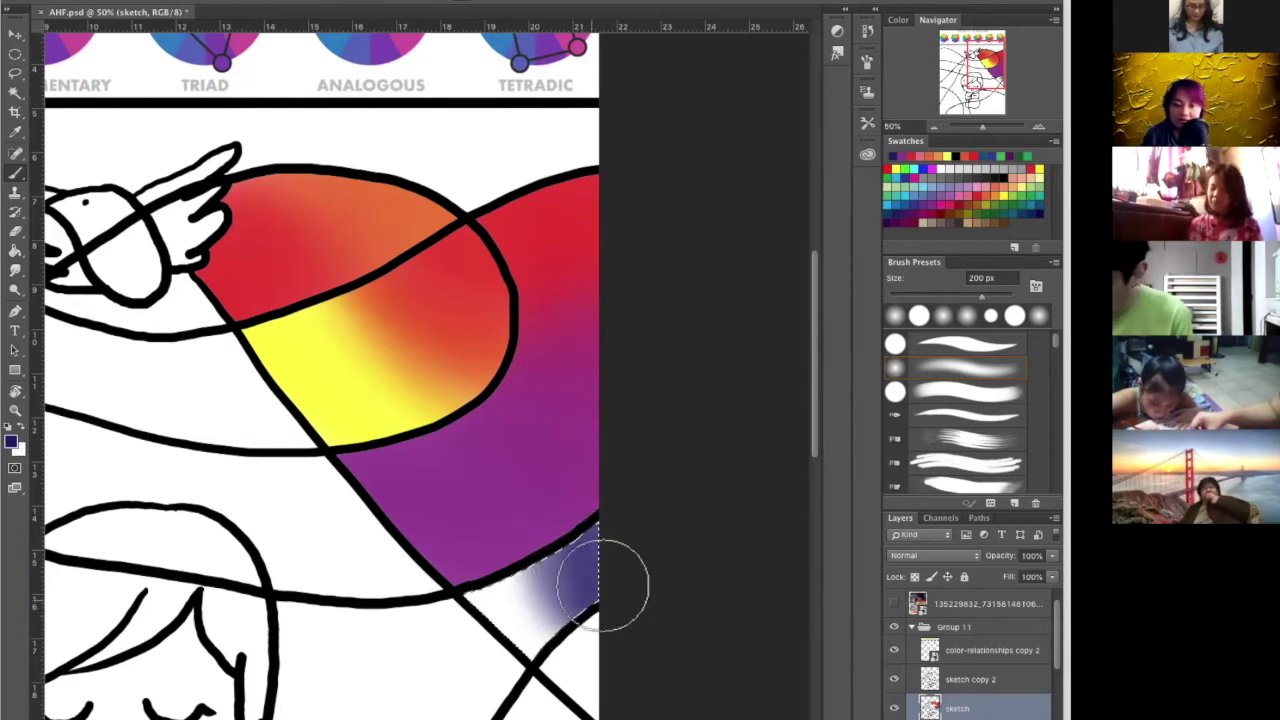
mouse_move(555, 524)
left_mouse_down()
mouse_move(582, 566)
mouse_move(624, 458)
mouse_move(577, 475)
mouse_move(545, 520)
mouse_move(551, 553)
mouse_move(587, 591)
mouse_move(588, 633)
left_mouse_up()
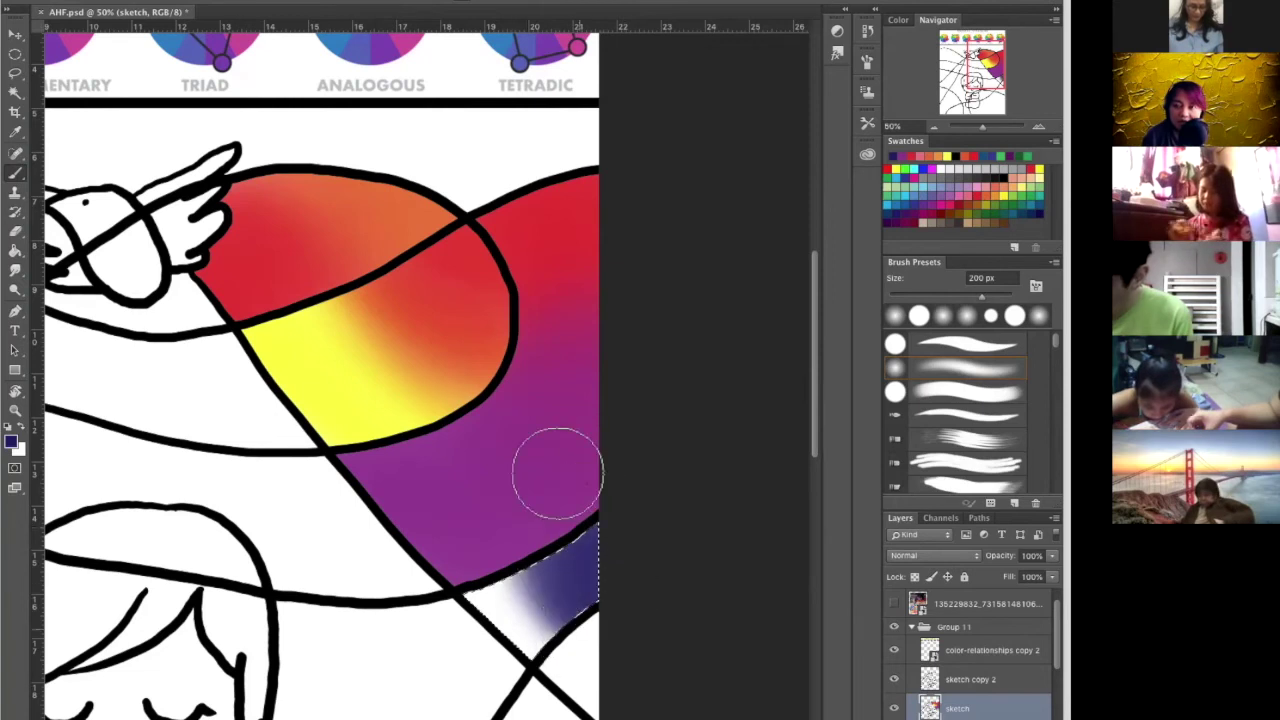
left_click(915, 205)
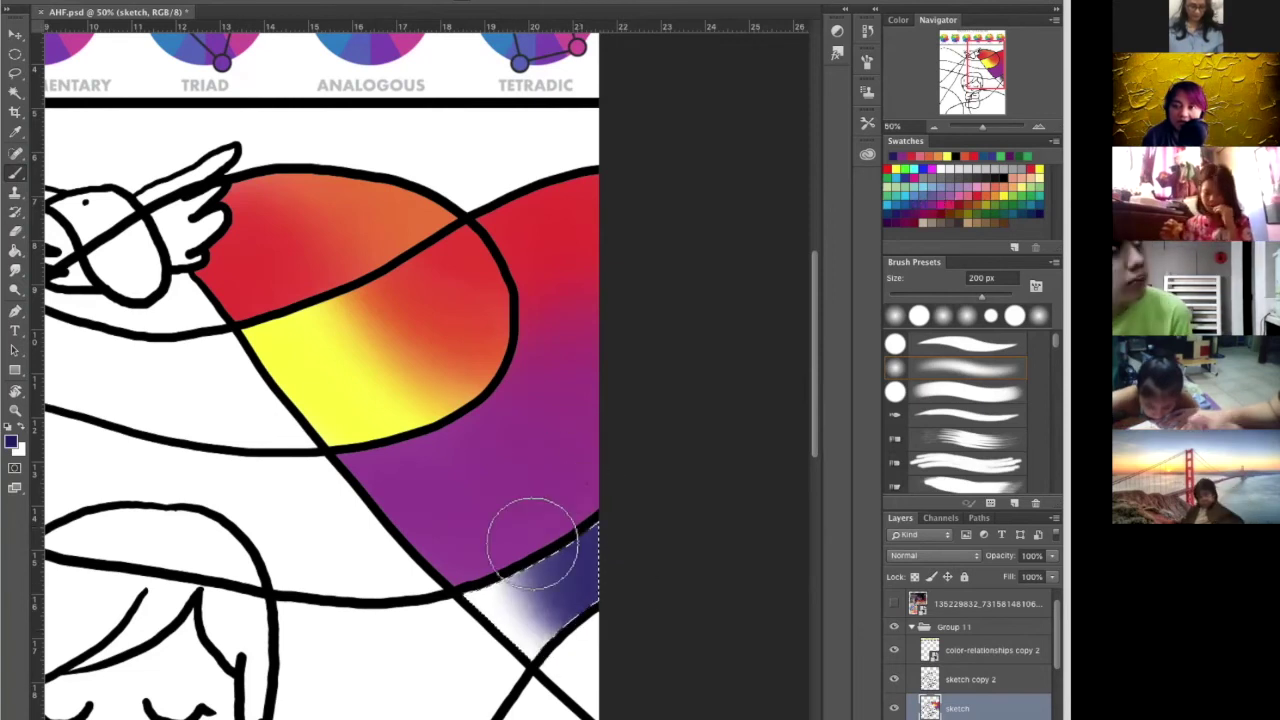
mouse_move(458, 575)
left_mouse_down()
mouse_move(543, 586)
mouse_move(543, 643)
mouse_move(529, 543)
mouse_move(615, 668)
left_mouse_up()
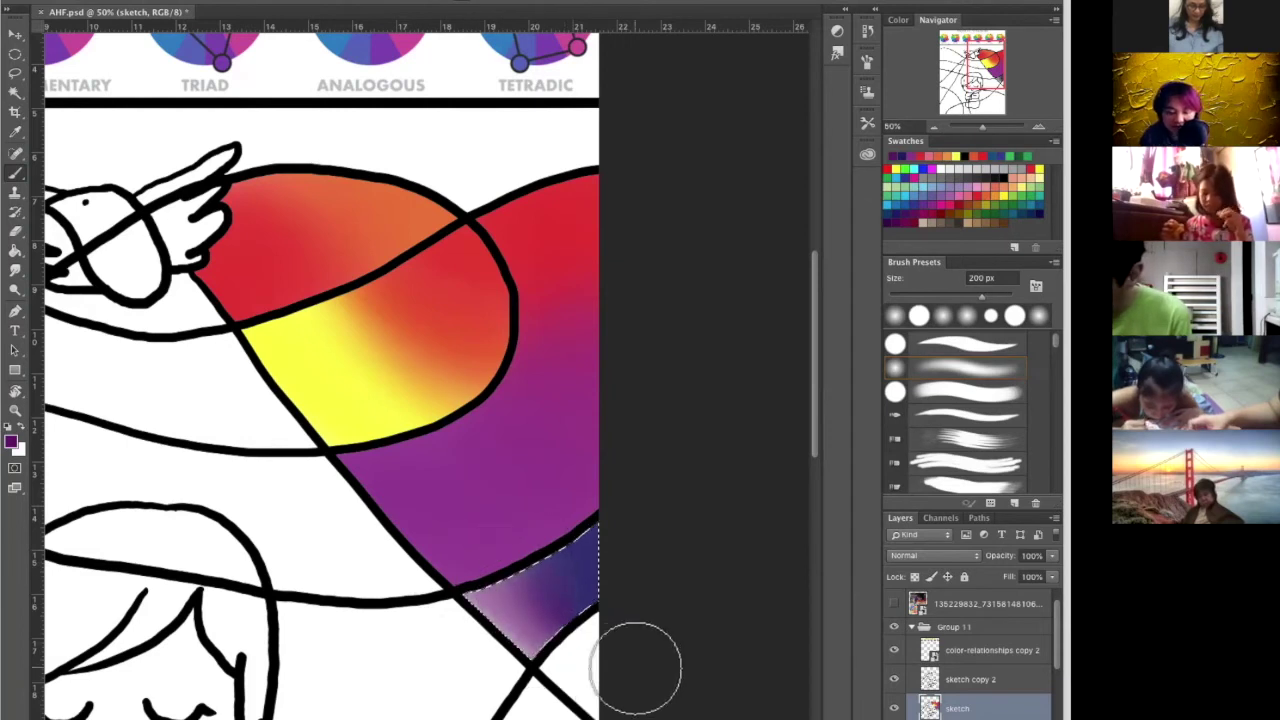
key("ctrl+z")
key("ctrl+alt+z")
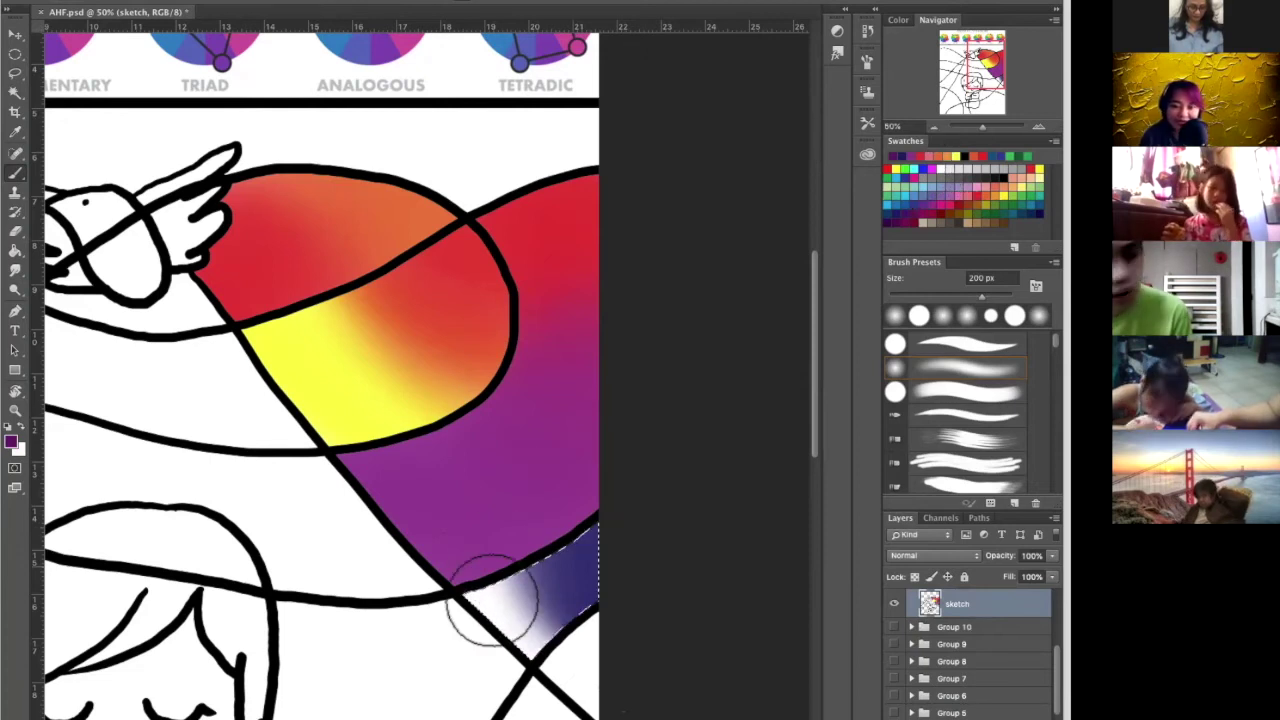
Paint the section's remaining white end dark purple, building up the color so it blends into the dark blue
left_click_drag(491, 594, 548, 665)
left_click_drag(467, 592, 578, 666)
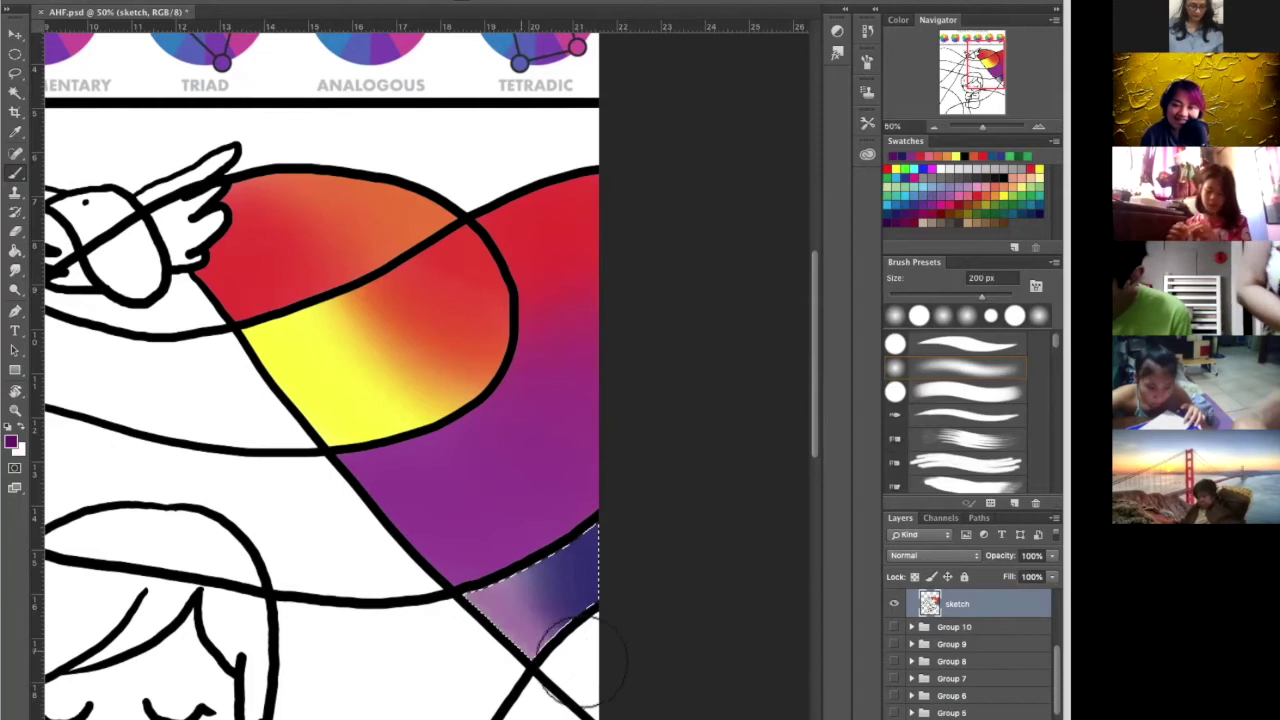
left_click_drag(494, 640, 548, 540)
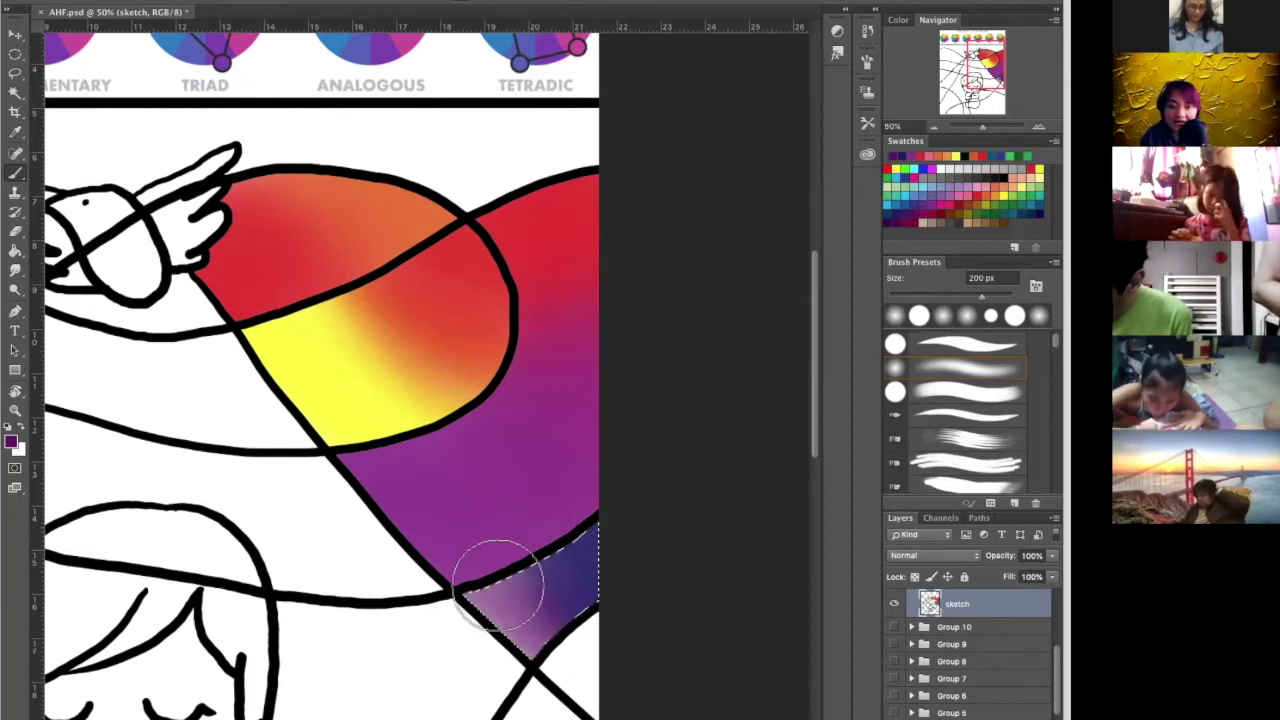
mouse_move(507, 592)
left_mouse_down()
mouse_move(561, 604)
mouse_move(599, 651)
mouse_move(497, 588)
mouse_move(551, 598)
mouse_move(581, 625)
mouse_move(540, 663)
left_mouse_up()
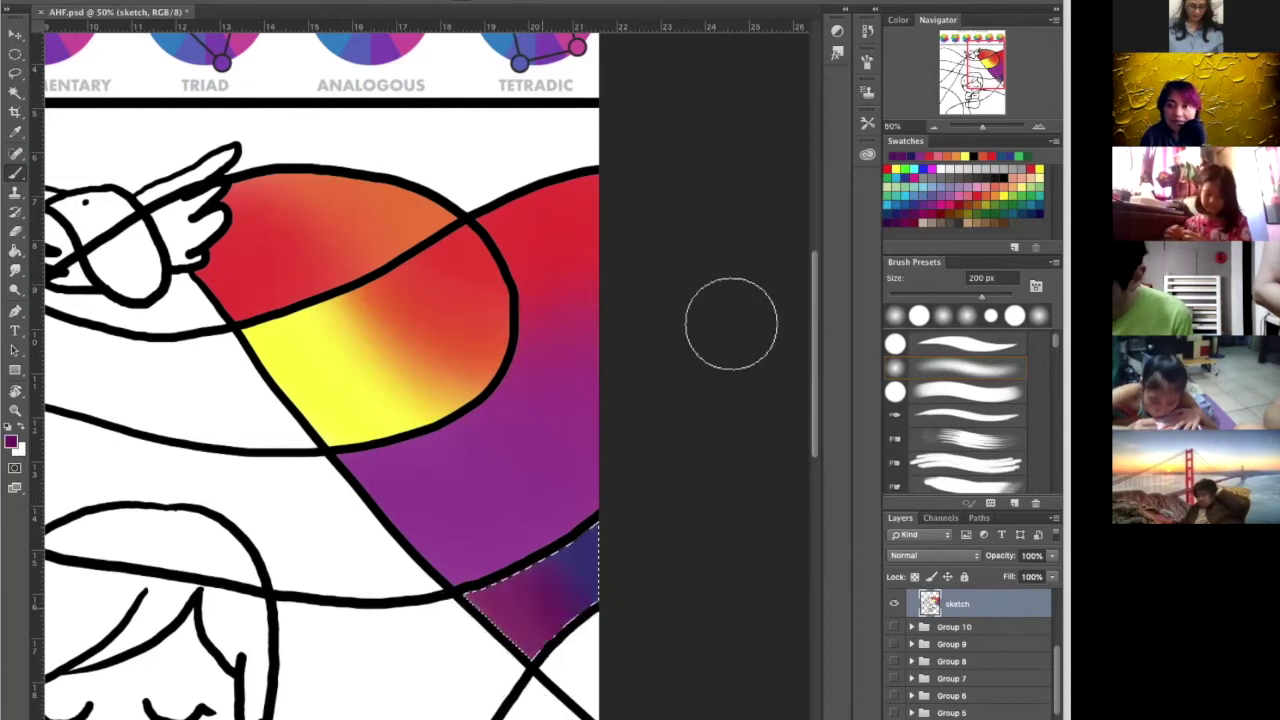
Paint dark magenta over the dark purple part of the small selected section below the large purple one
left_click(905, 223)
mouse_move(523, 614)
left_mouse_down()
mouse_move(484, 607)
mouse_move(527, 602)
mouse_move(549, 624)
mouse_move(528, 511)
mouse_move(534, 606)
mouse_move(567, 596)
mouse_move(556, 628)
left_mouse_up()
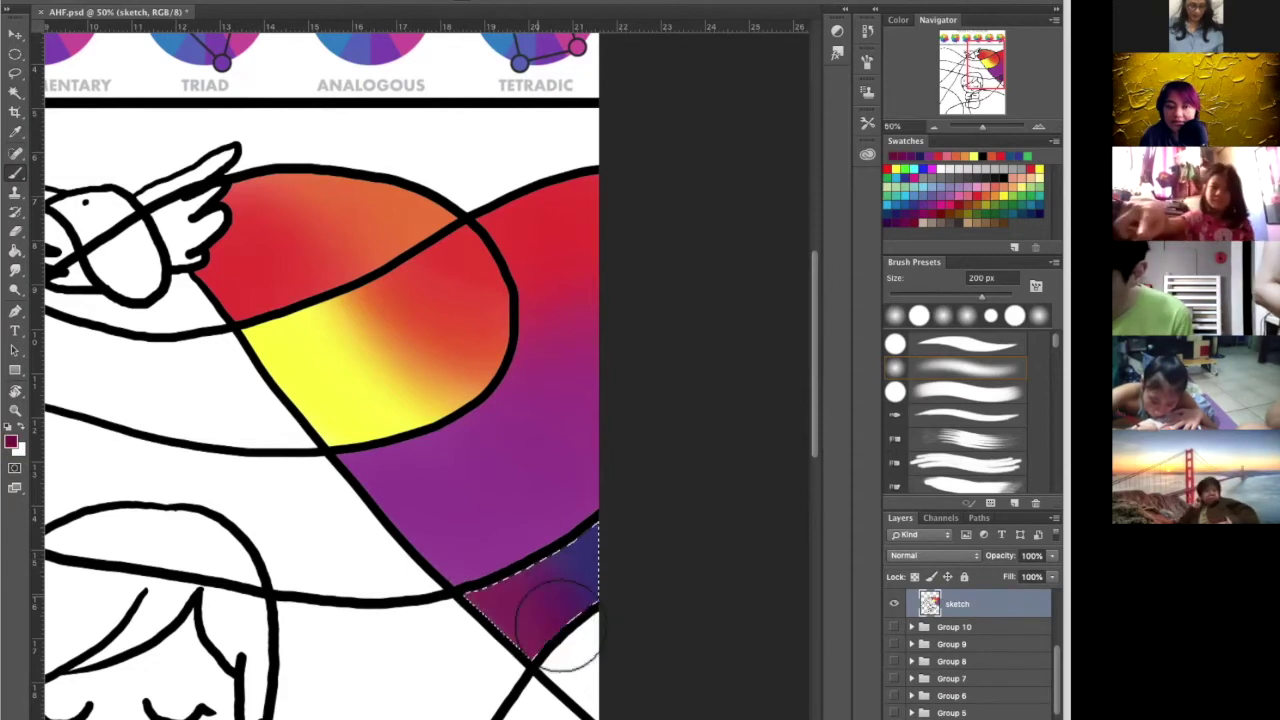
left_click_drag(355, 493, 520, 597)
Select the white section just beneath the dove, between the two rays, with the Magic Wand
scroll(578, 358, "down", 8)
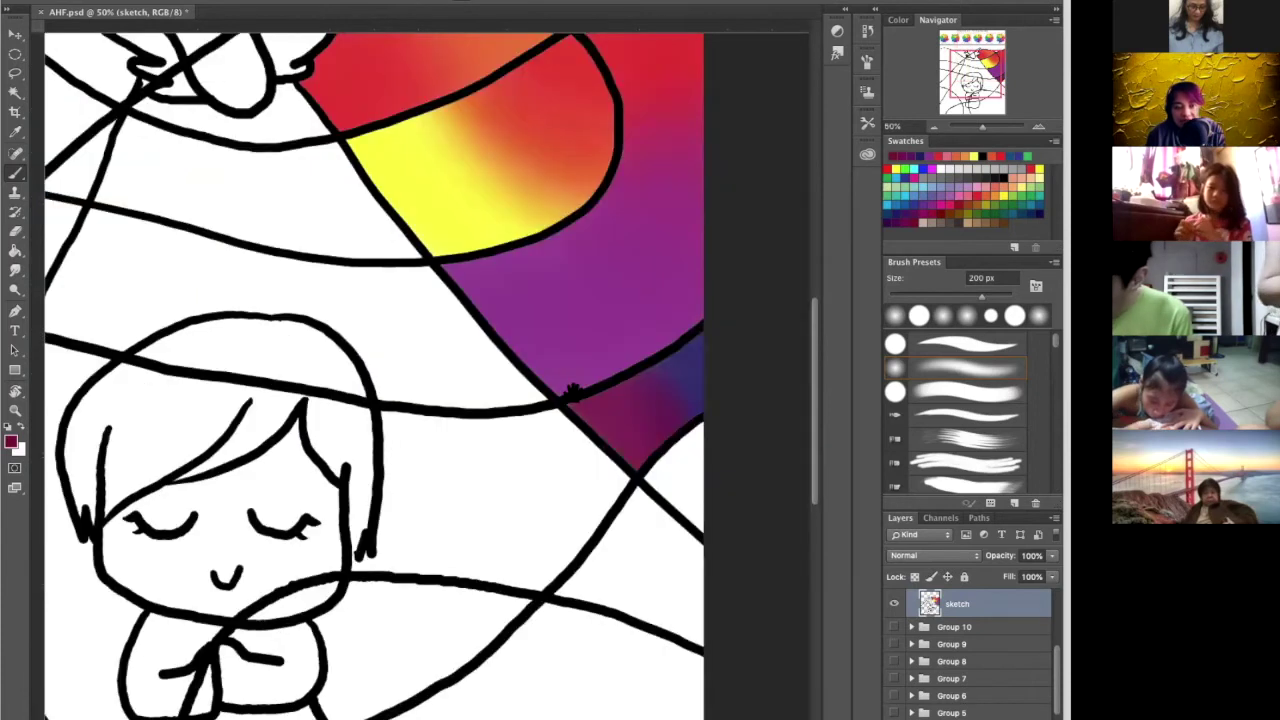
scroll(634, 403, "up", 1)
left_click_drag(508, 411, 631, 475)
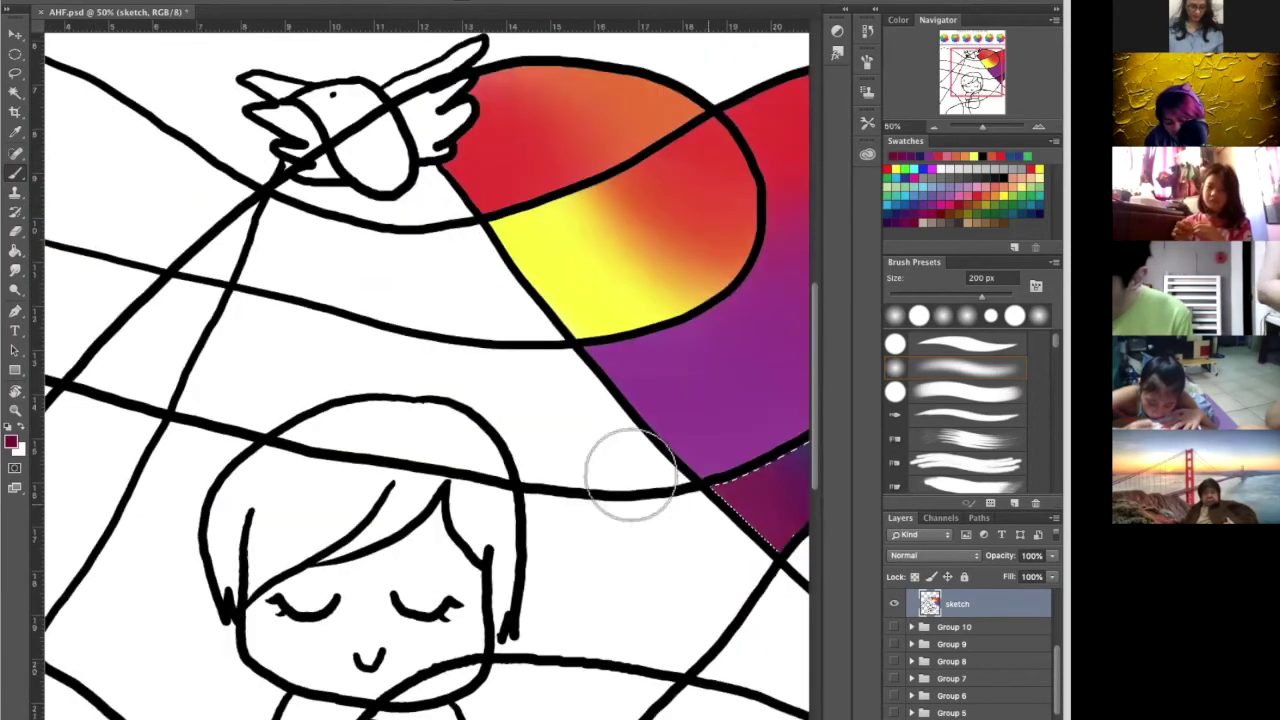
key("g")
left_click_drag(505, 381, 594, 486)
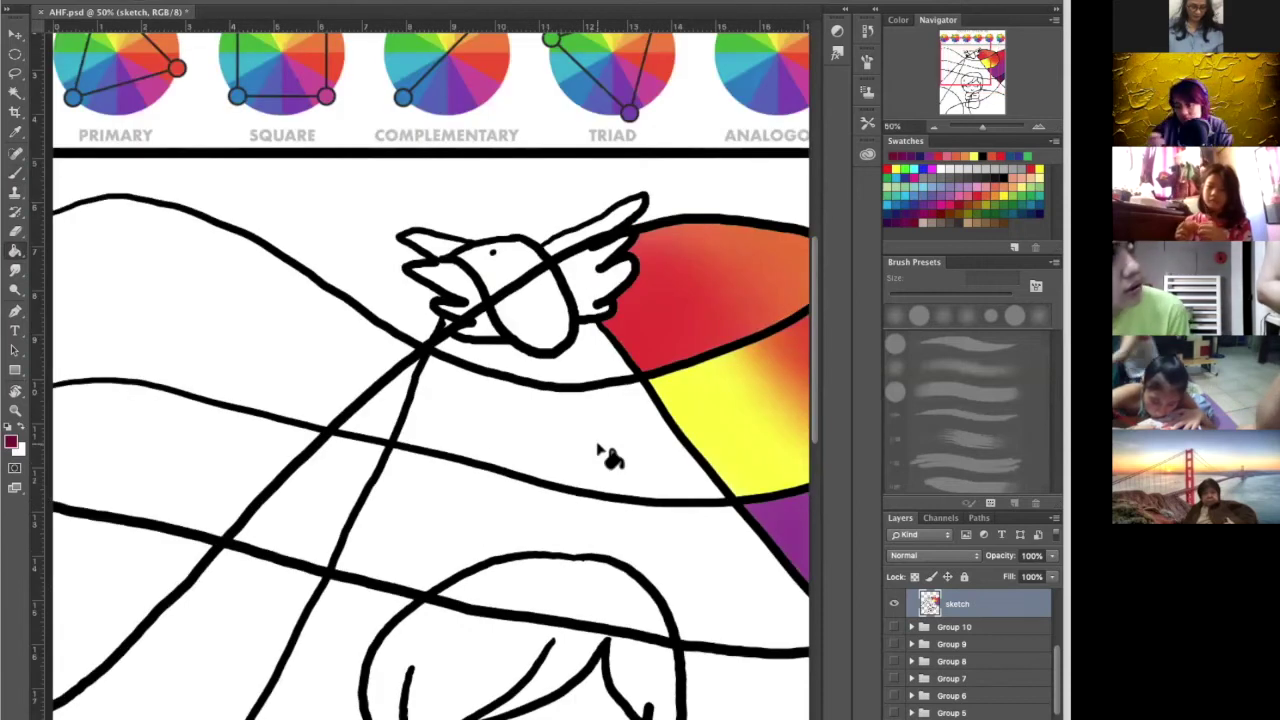
key("w")
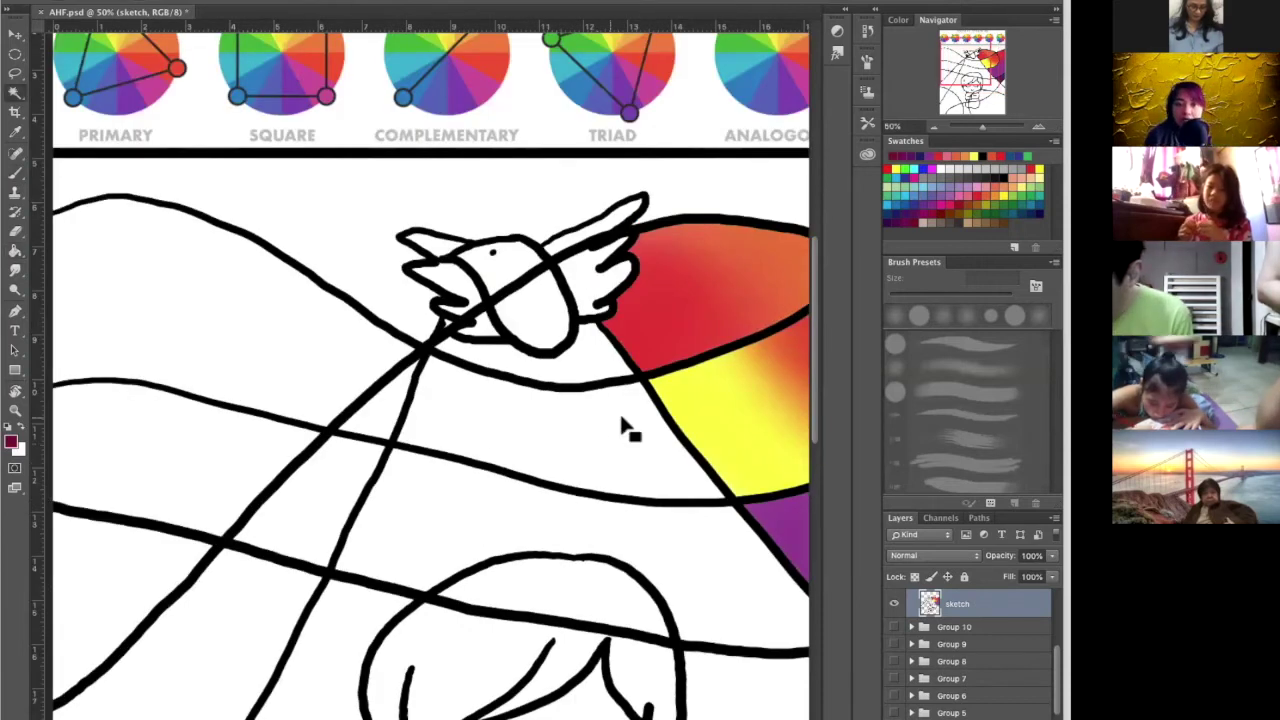
scroll(714, 363, "up", 3)
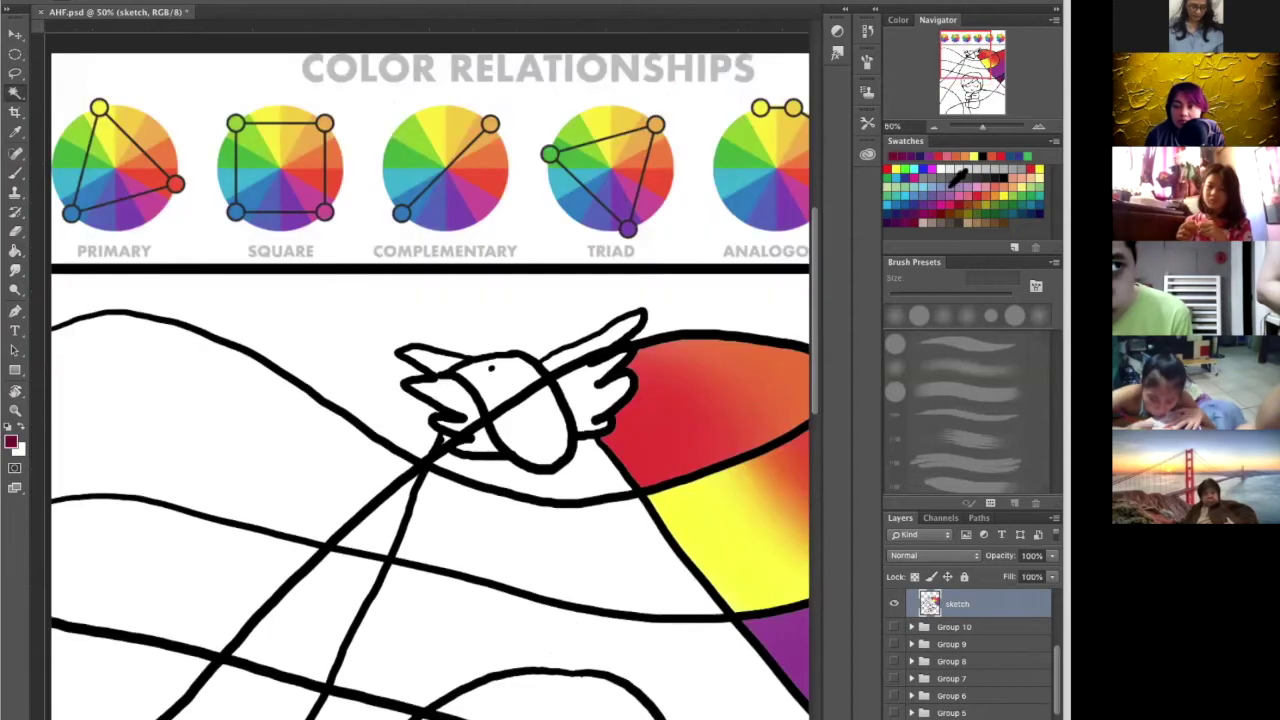
key("ctrl+r")
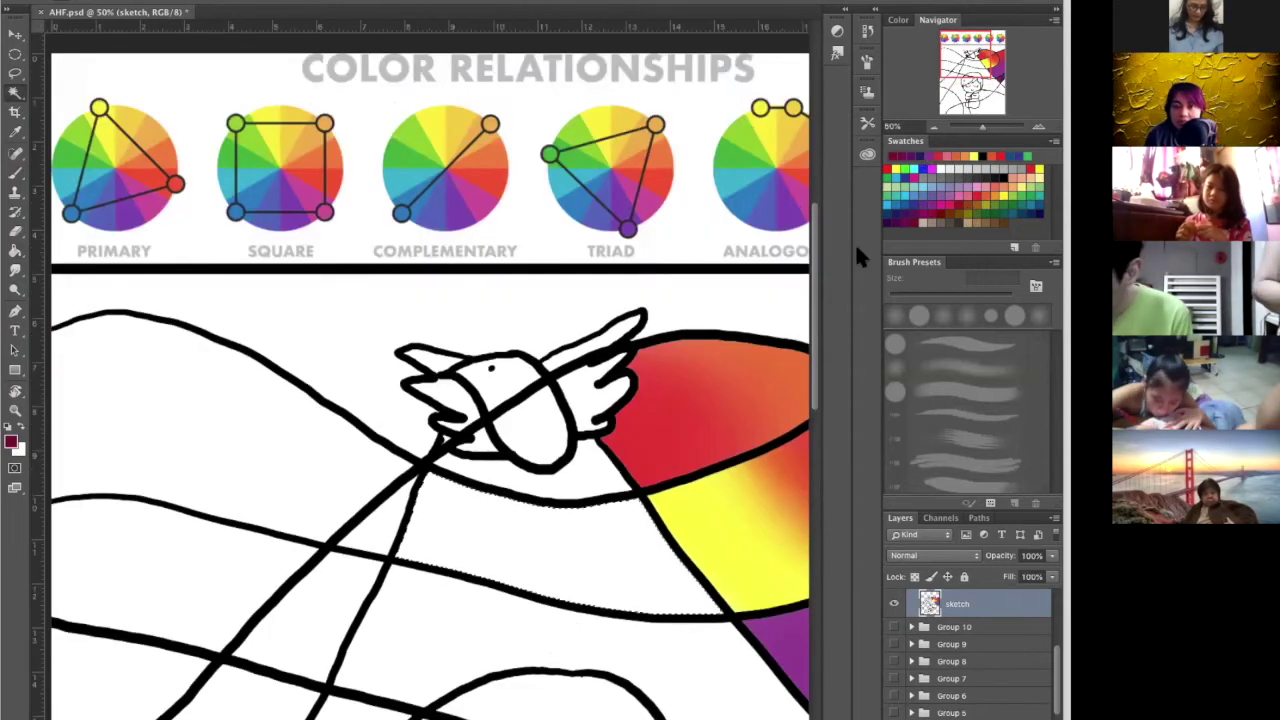
left_click_drag(682, 438, 570, 421)
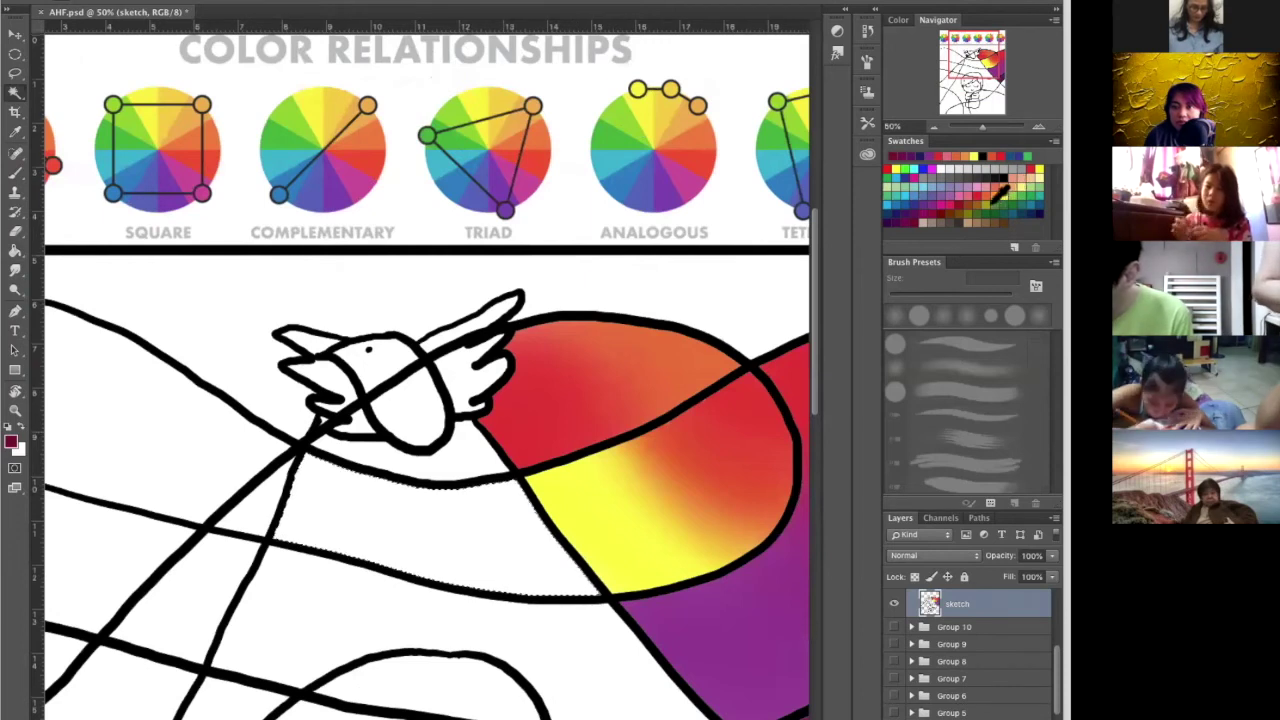
Paint the selected section's end beside the yellow section green, enlarging the soft brush to 600 px
left_click(965, 204)
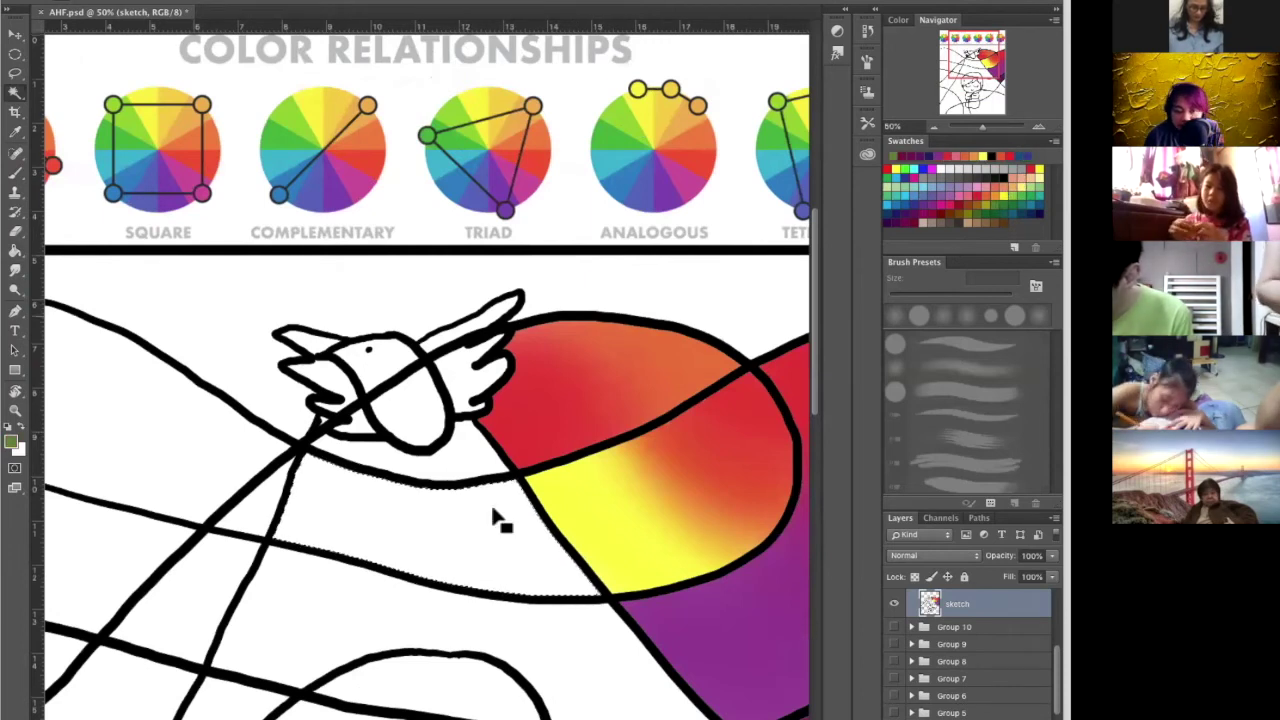
key("b")
mouse_move(543, 557)
left_mouse_down()
mouse_move(519, 592)
mouse_move(497, 574)
mouse_move(468, 472)
mouse_move(490, 460)
mouse_move(473, 428)
mouse_move(509, 424)
mouse_move(482, 423)
mouse_move(475, 459)
mouse_move(528, 626)
mouse_move(511, 553)
mouse_move(491, 540)
mouse_move(533, 507)
left_mouse_up()
key("bracketright")
key("bracketright")
key("bracketright")
key("bracketright")
key("bracketright")
key("bracketright")
key("bracketright")
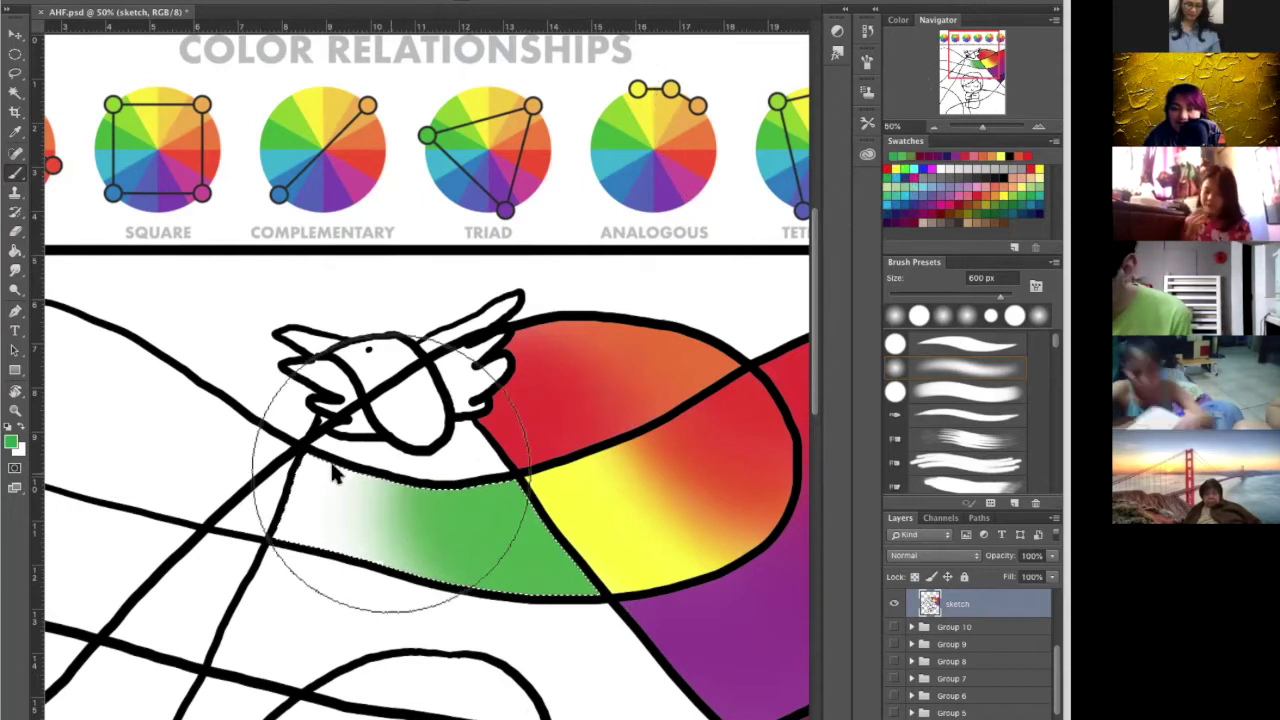
Cover the section's remaining white end with a cooler green, building it up to blend into the painted green
left_click(369, 491)
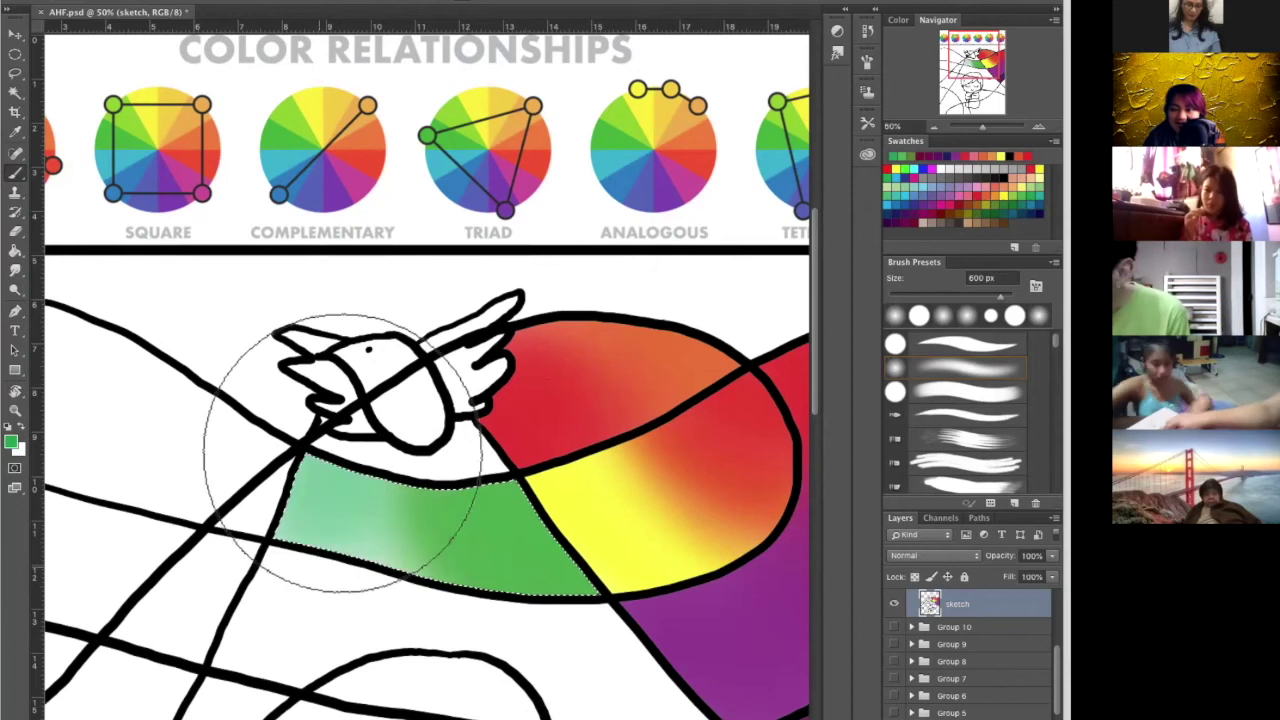
left_click(252, 480)
left_click(252, 480)
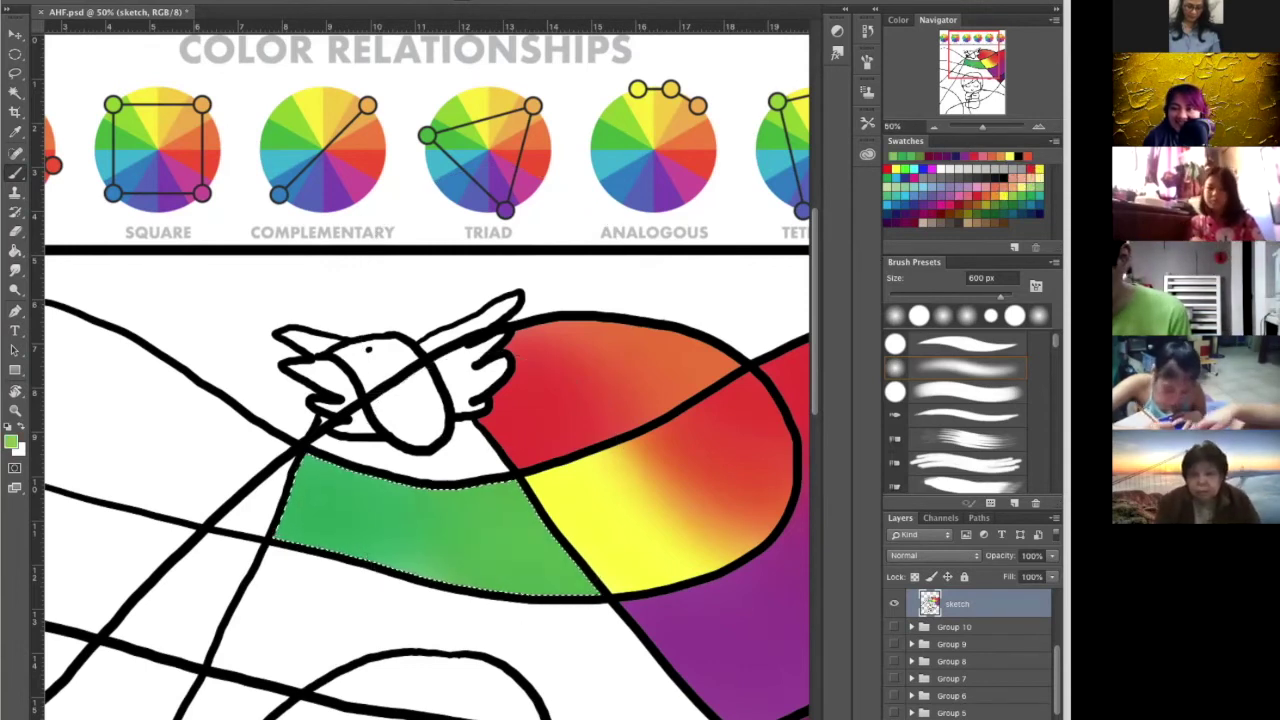
Blend yellow over the green section's end nearest the yellow section to form a yellow-green gradient
left_click(1018, 157)
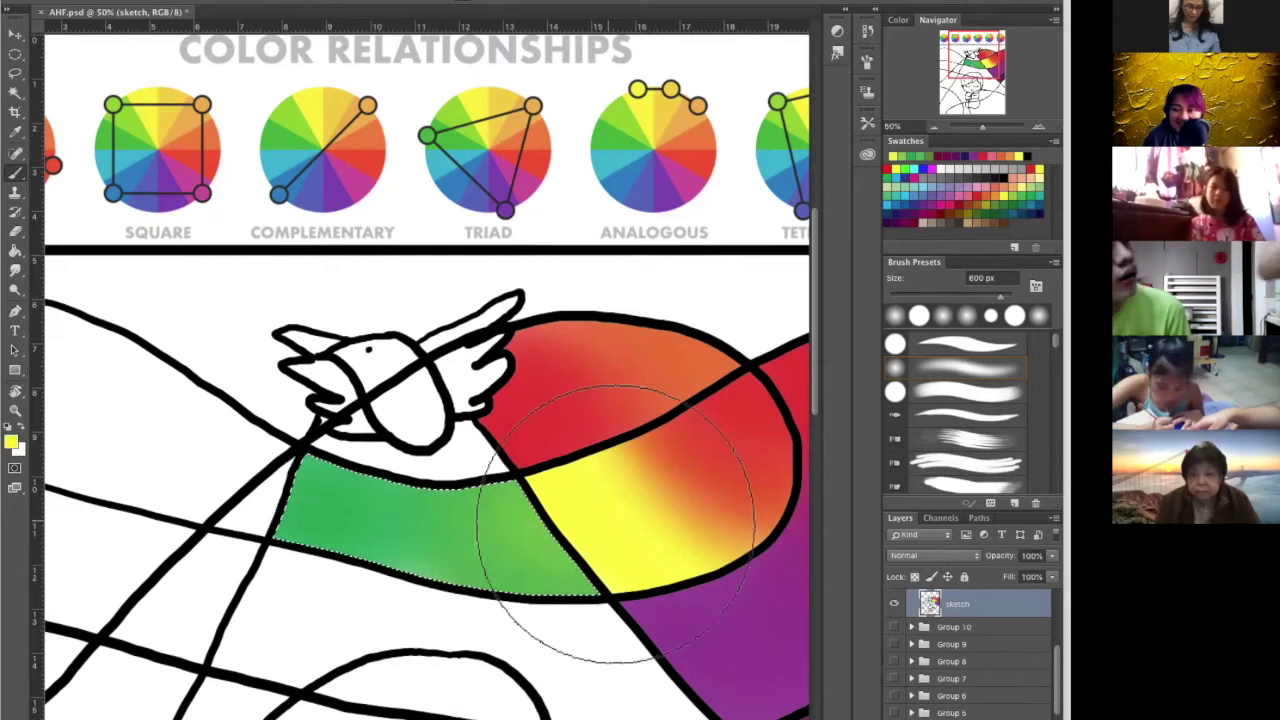
mouse_move(608, 550)
left_mouse_down()
mouse_move(488, 524)
mouse_move(583, 586)
mouse_move(486, 571)
mouse_move(475, 555)
left_mouse_up()
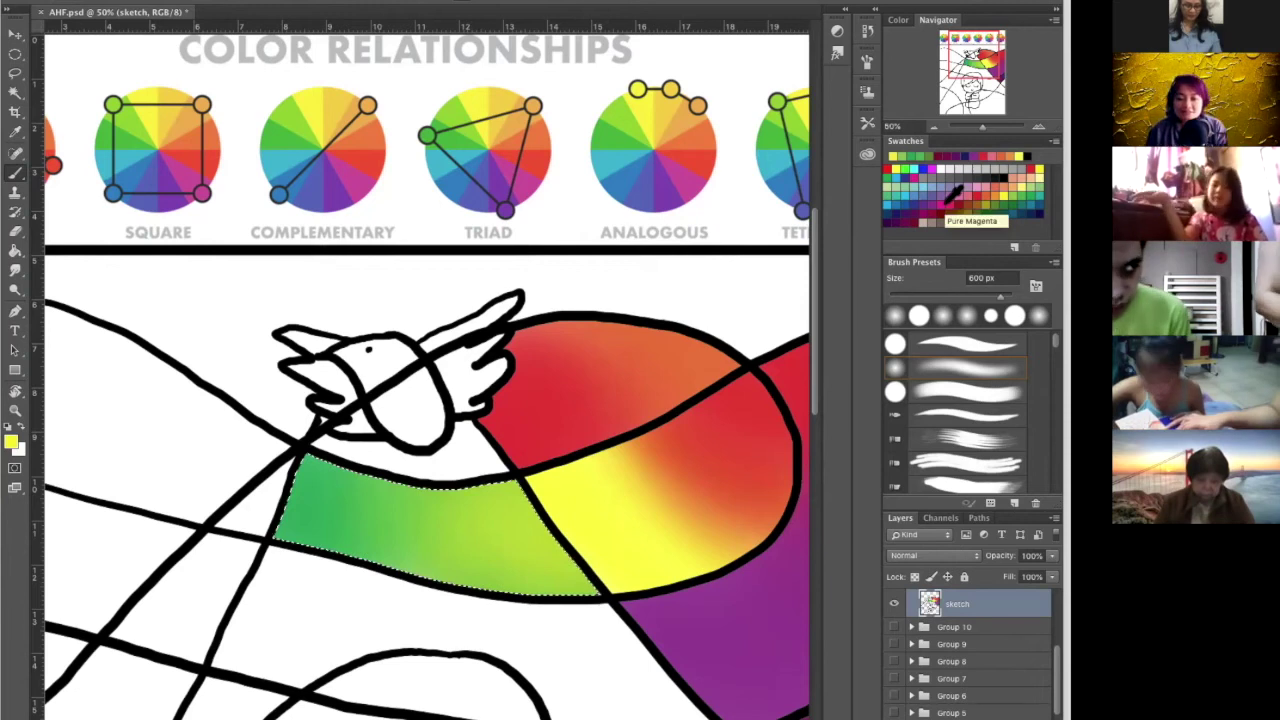
mouse_move(652, 478)
left_mouse_down()
mouse_move(652, 512)
mouse_move(647, 499)
left_mouse_up()
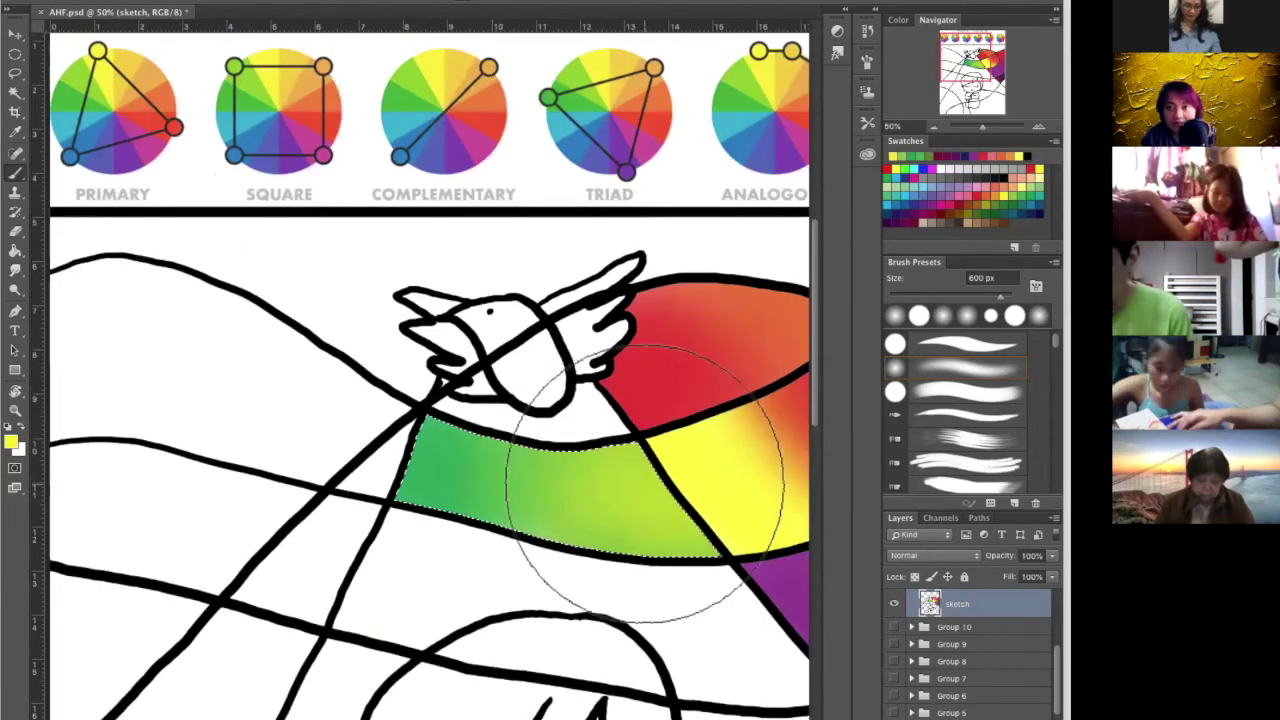
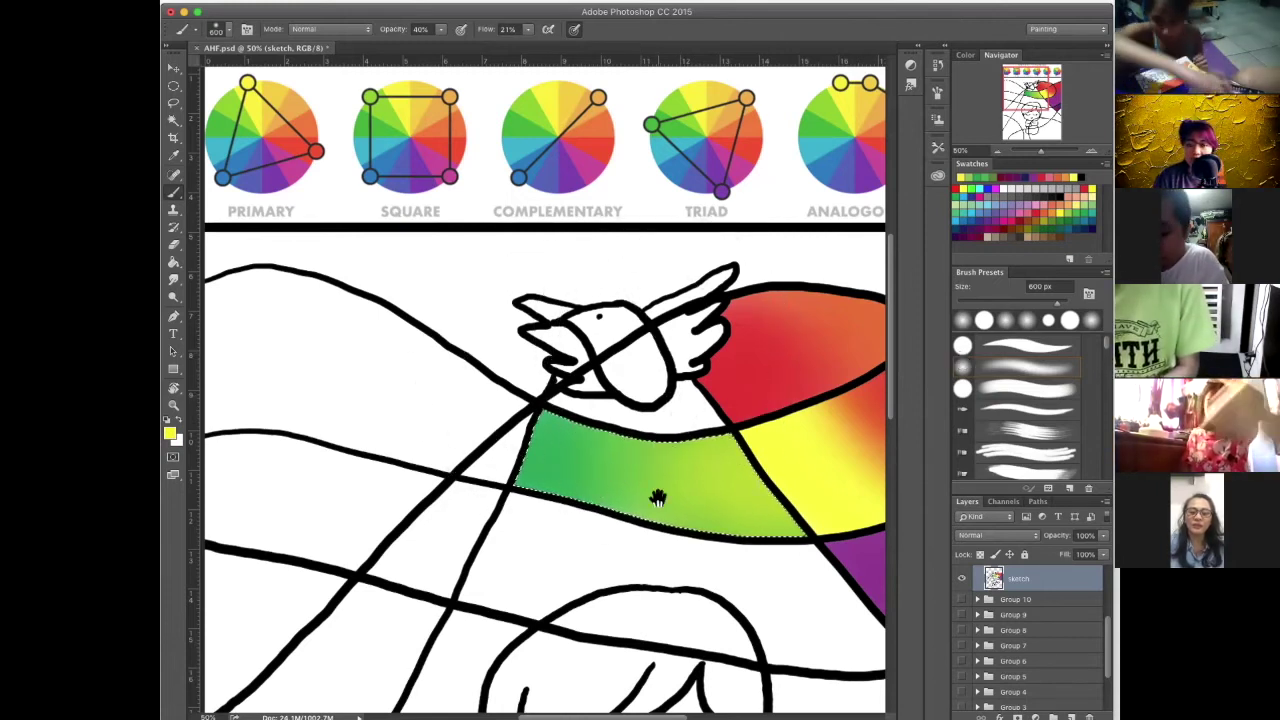
scroll(608, 449, "down", 5)
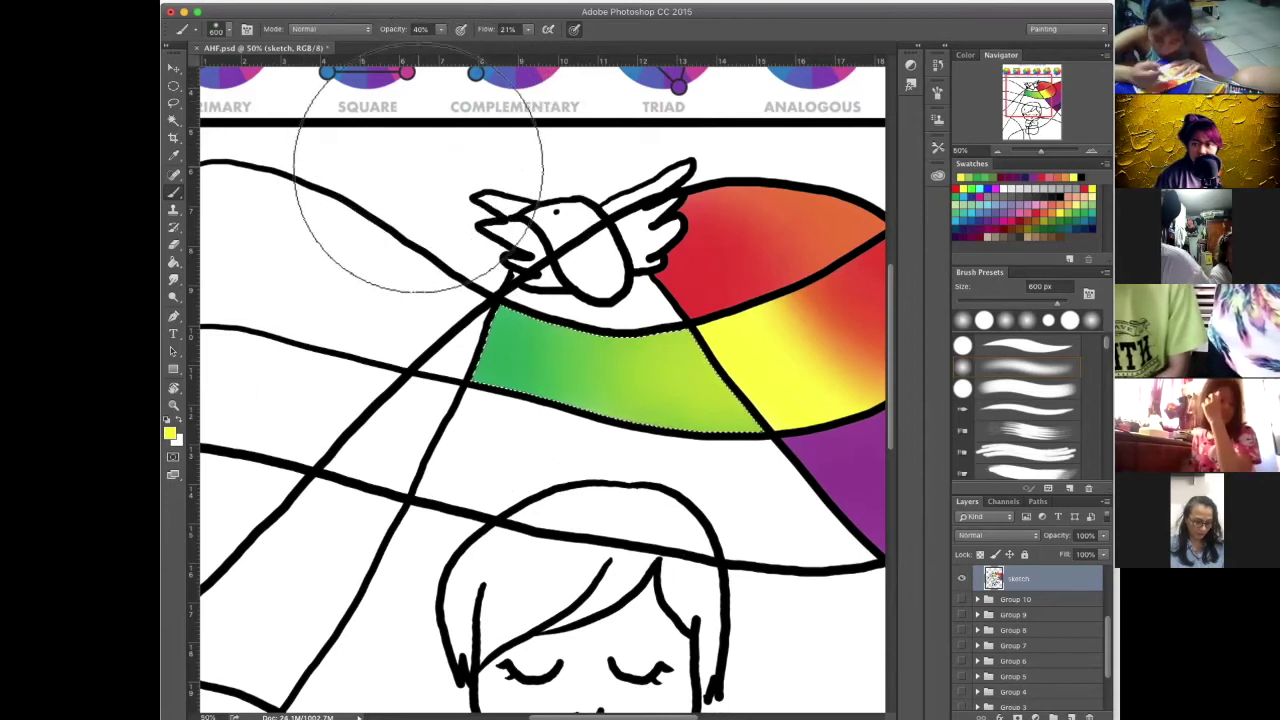
mouse_move(655, 523)
left_mouse_down()
mouse_move(723, 475)
mouse_move(733, 508)
left_mouse_up()
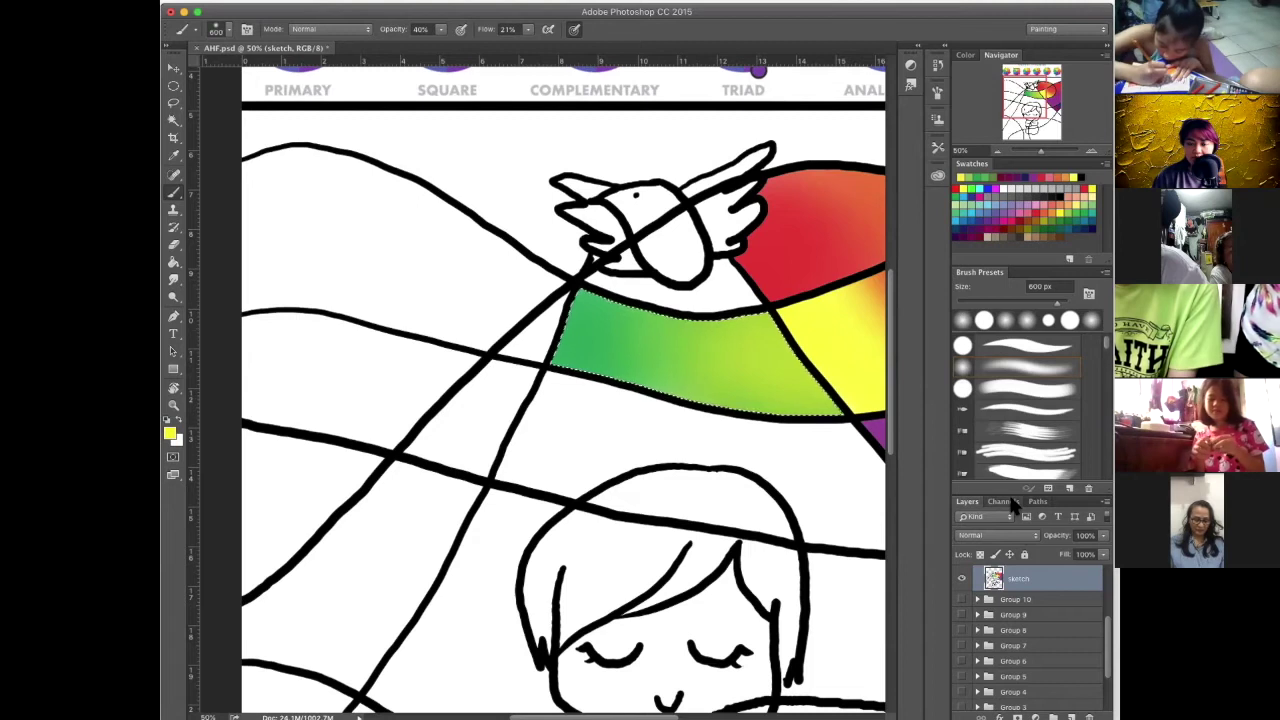
left_click(1010, 408)
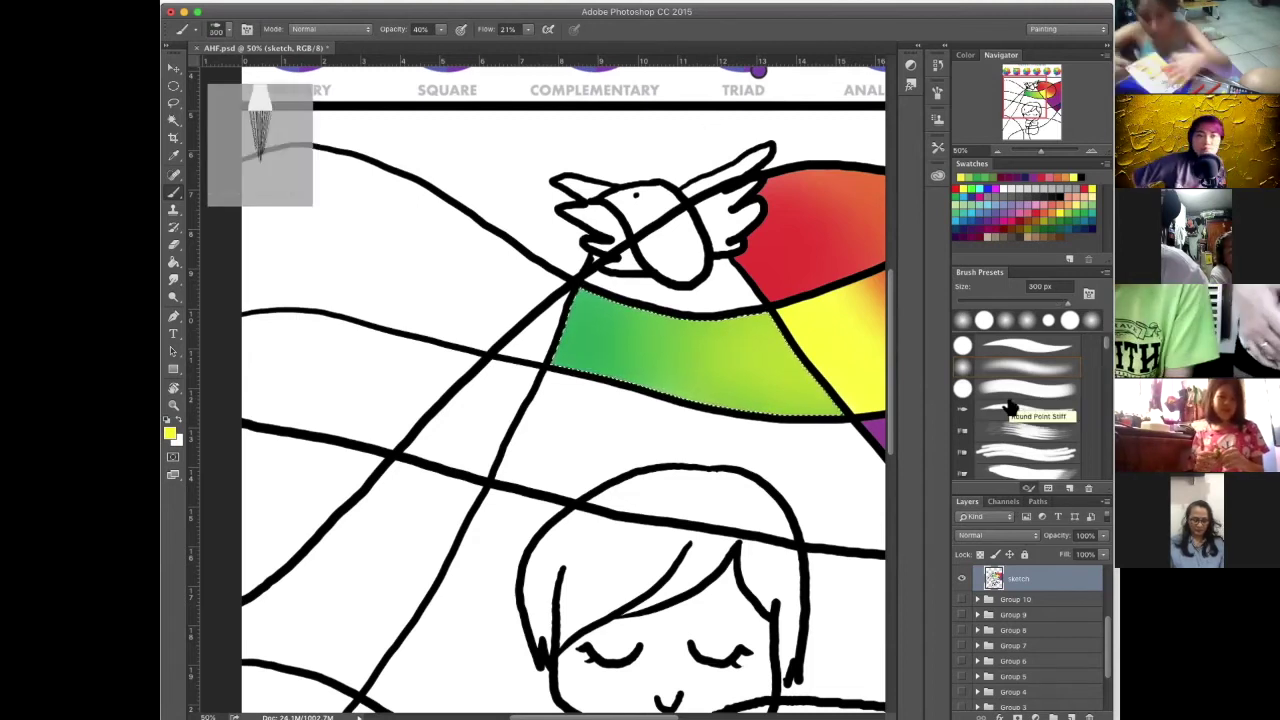
left_click(990, 366)
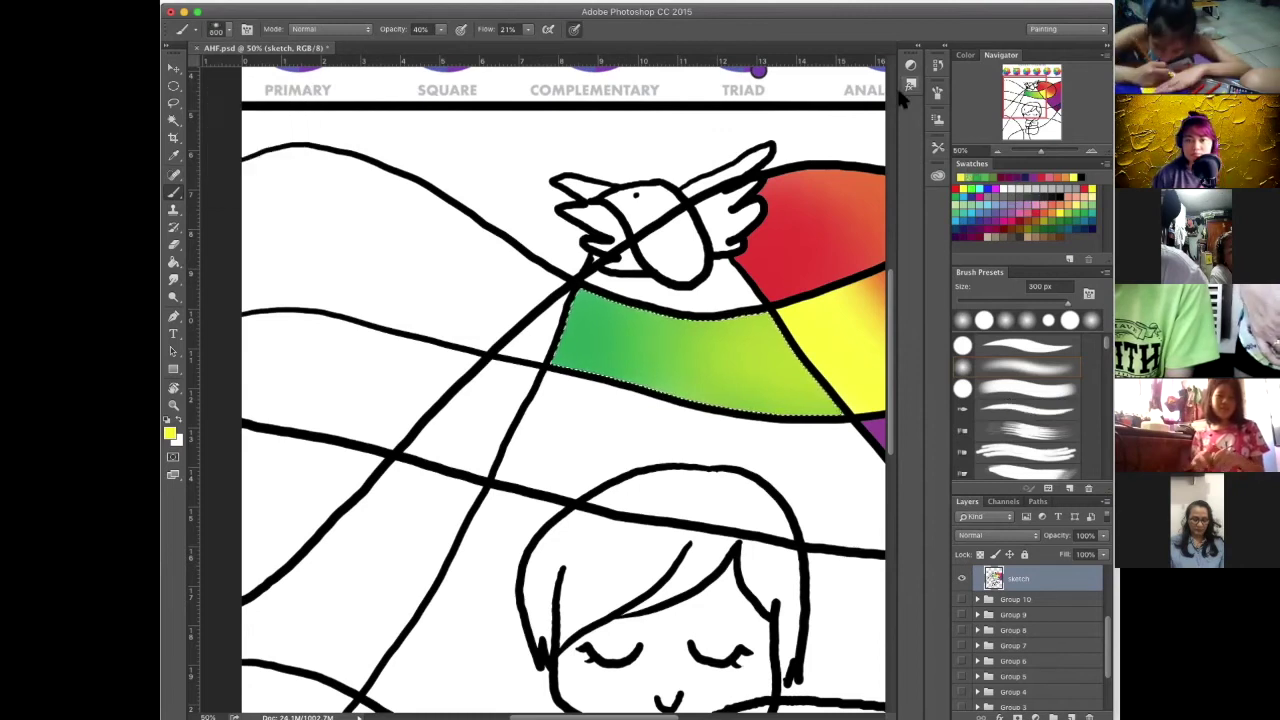
left_click(1015, 383)
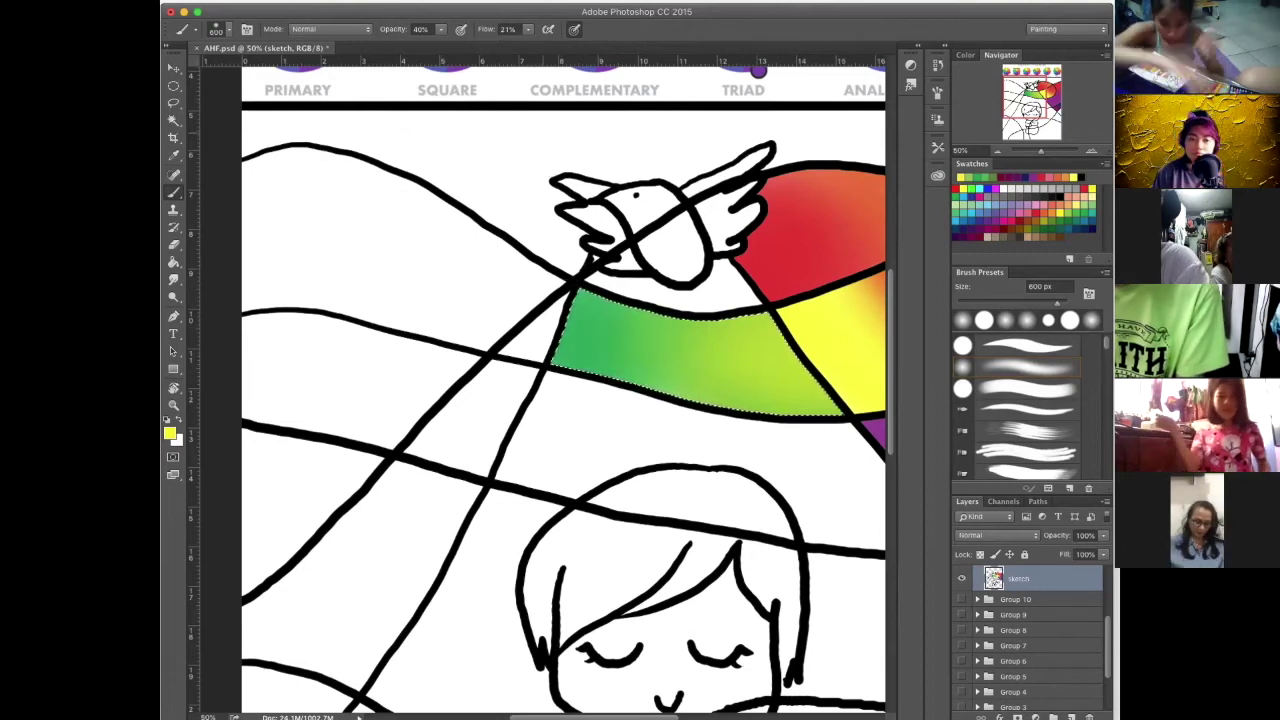
Select the white section between the green section and the figure's head with the Magic Wand
double_click(490, 14)
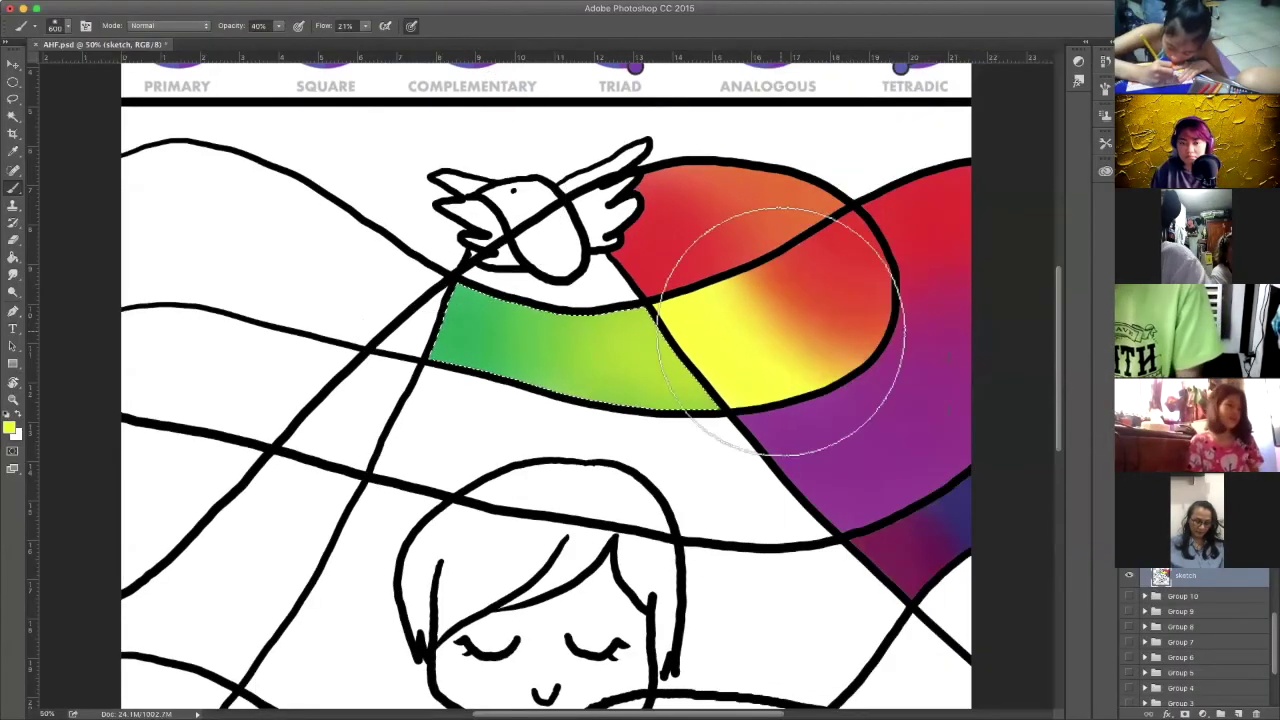
left_click_drag(670, 353, 738, 304)
mouse_move(654, 374)
left_mouse_down()
mouse_move(591, 303)
mouse_move(574, 325)
left_mouse_up()
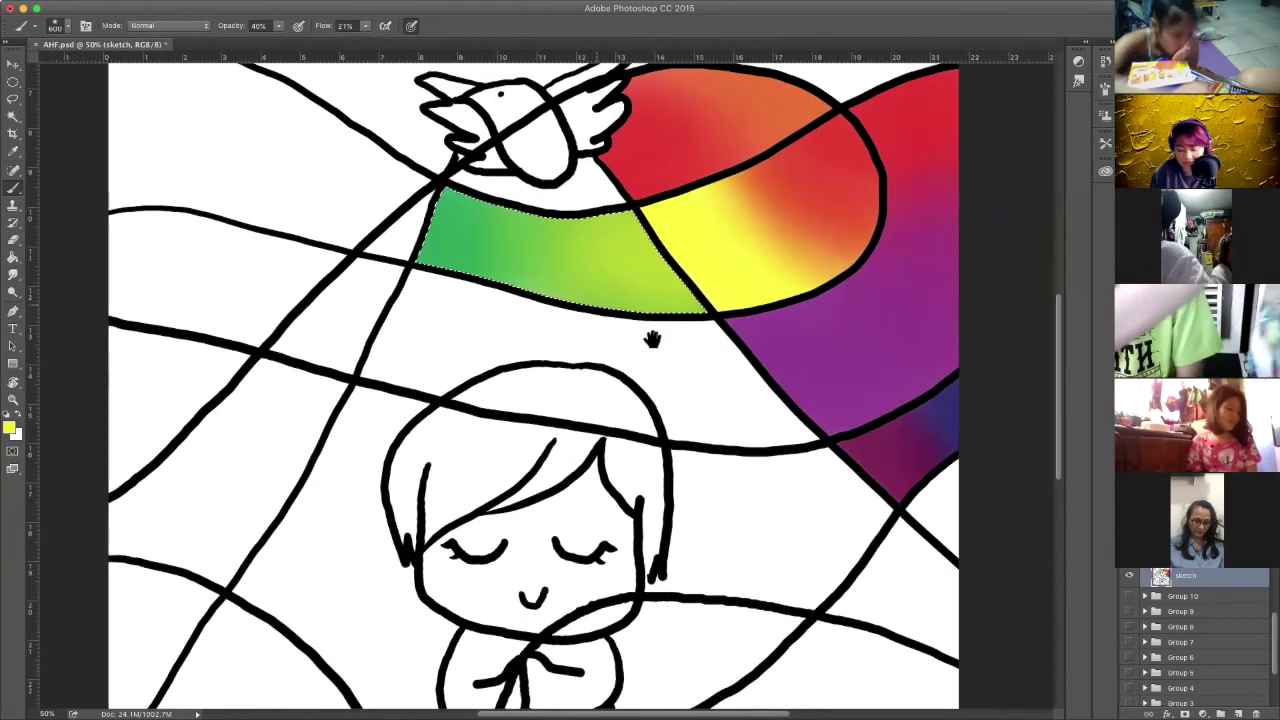
key("w")
left_click(689, 382)
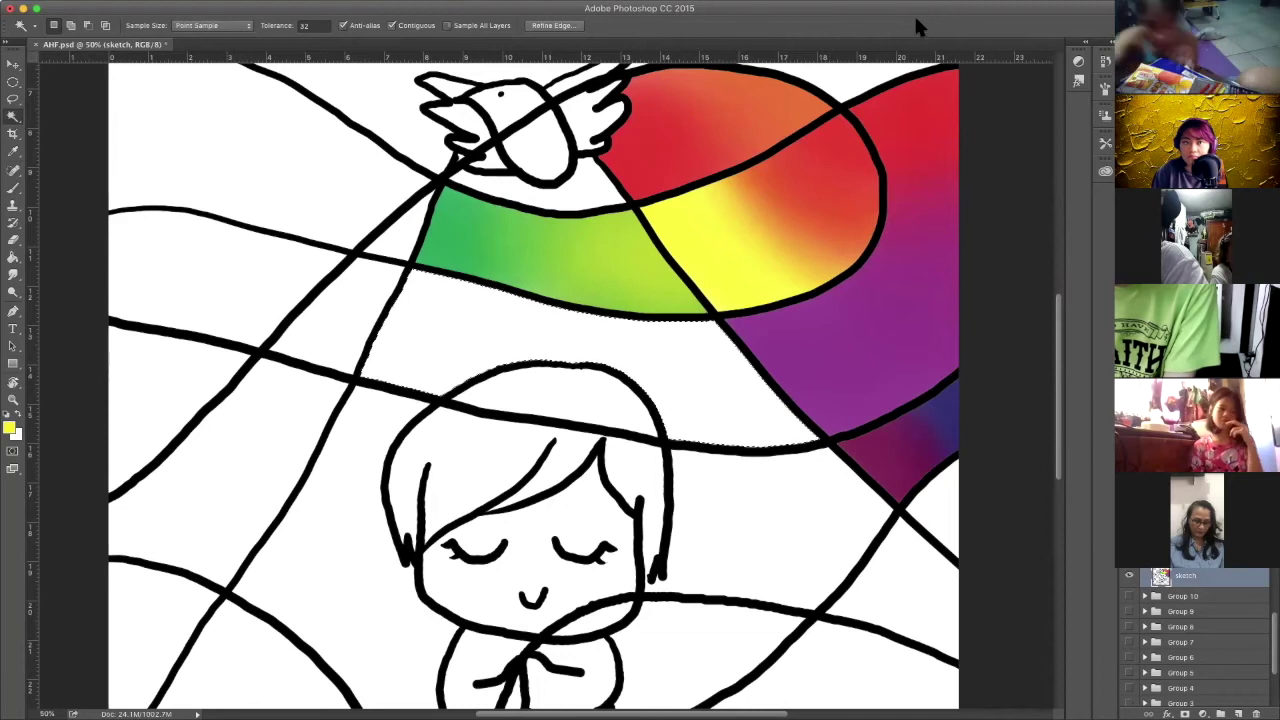
left_click(948, 78)
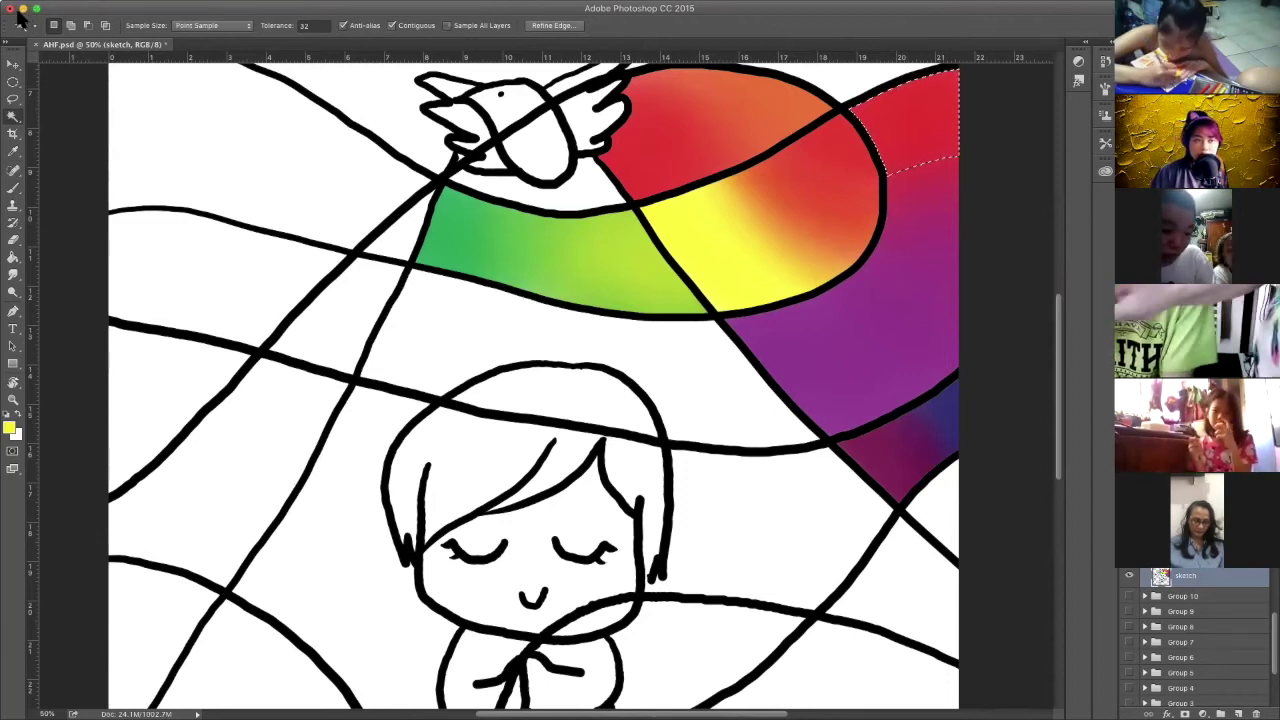
left_click_drag(1277, 717, 1063, 697)
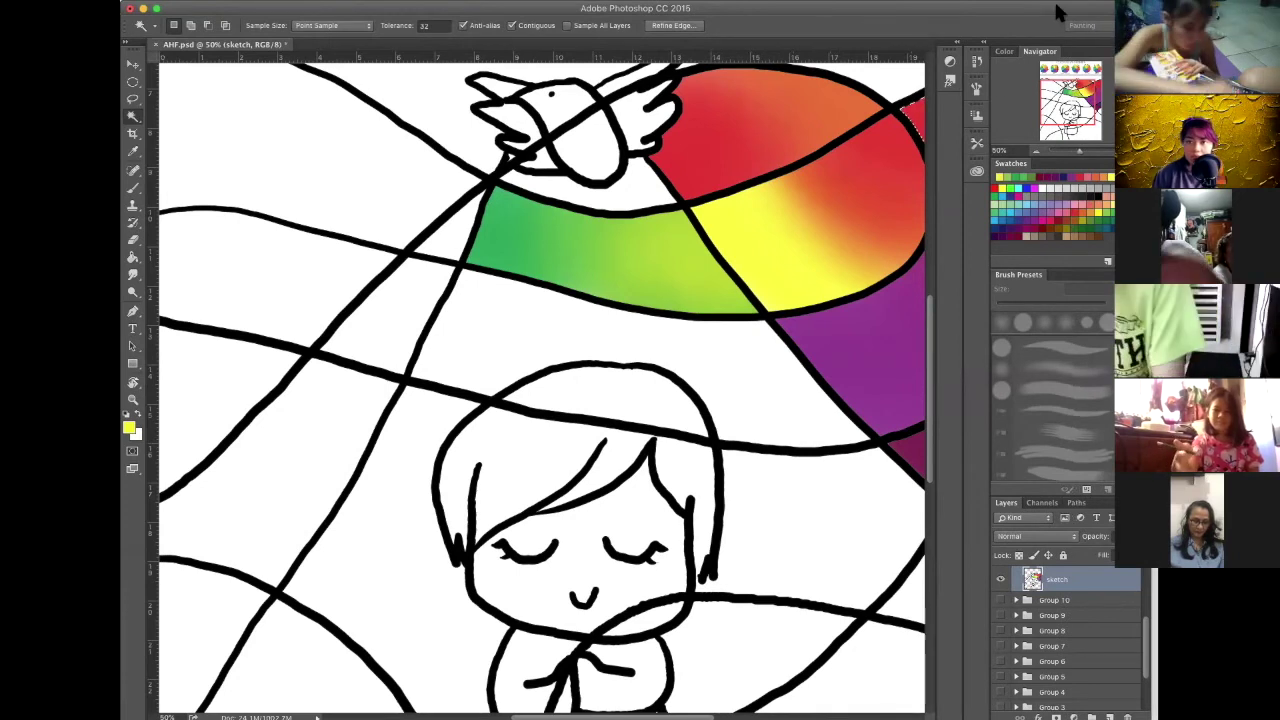
left_click_drag(750, 458, 645, 463)
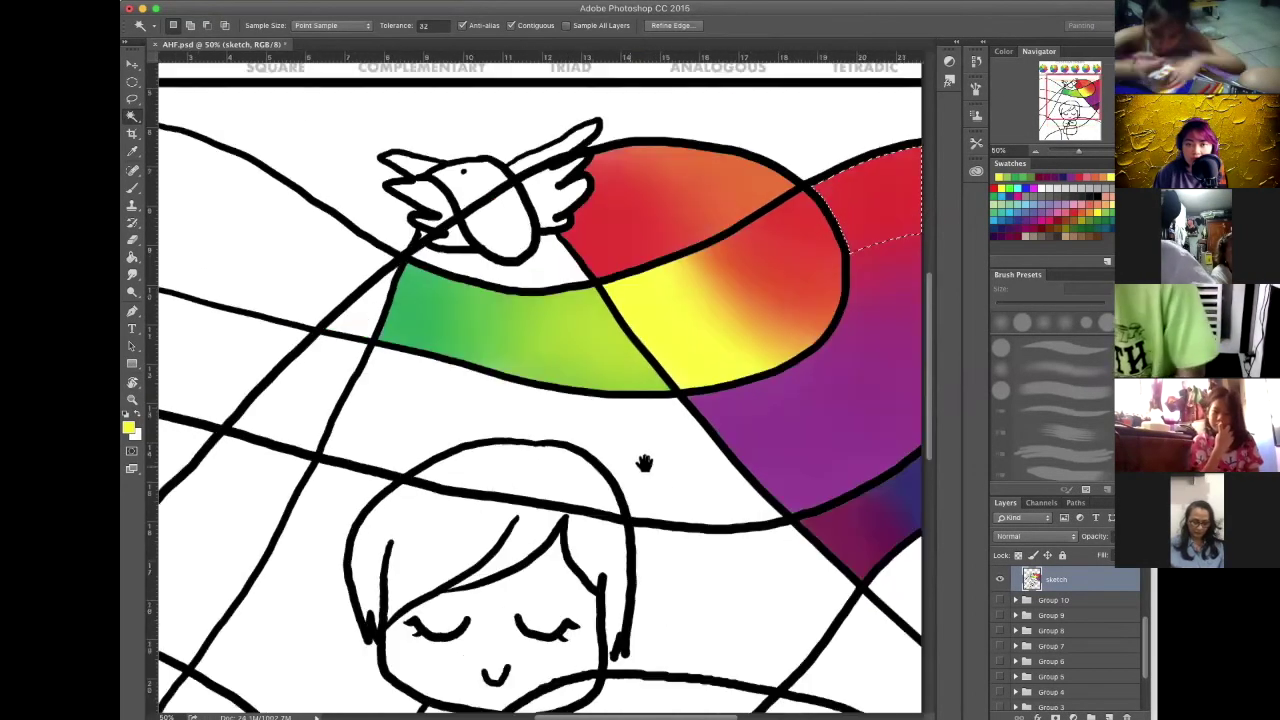
left_click(597, 455)
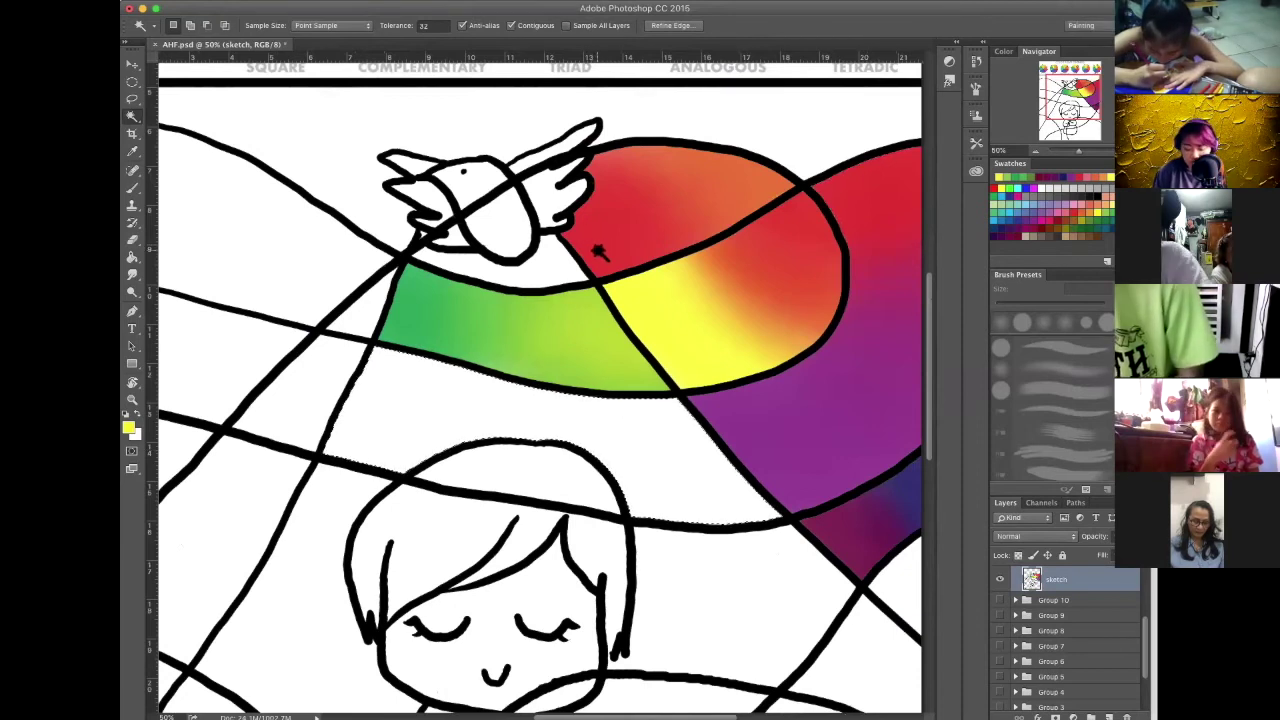
Paint the selected section's end beside the purple section red with the 600 px soft brush
key("b")
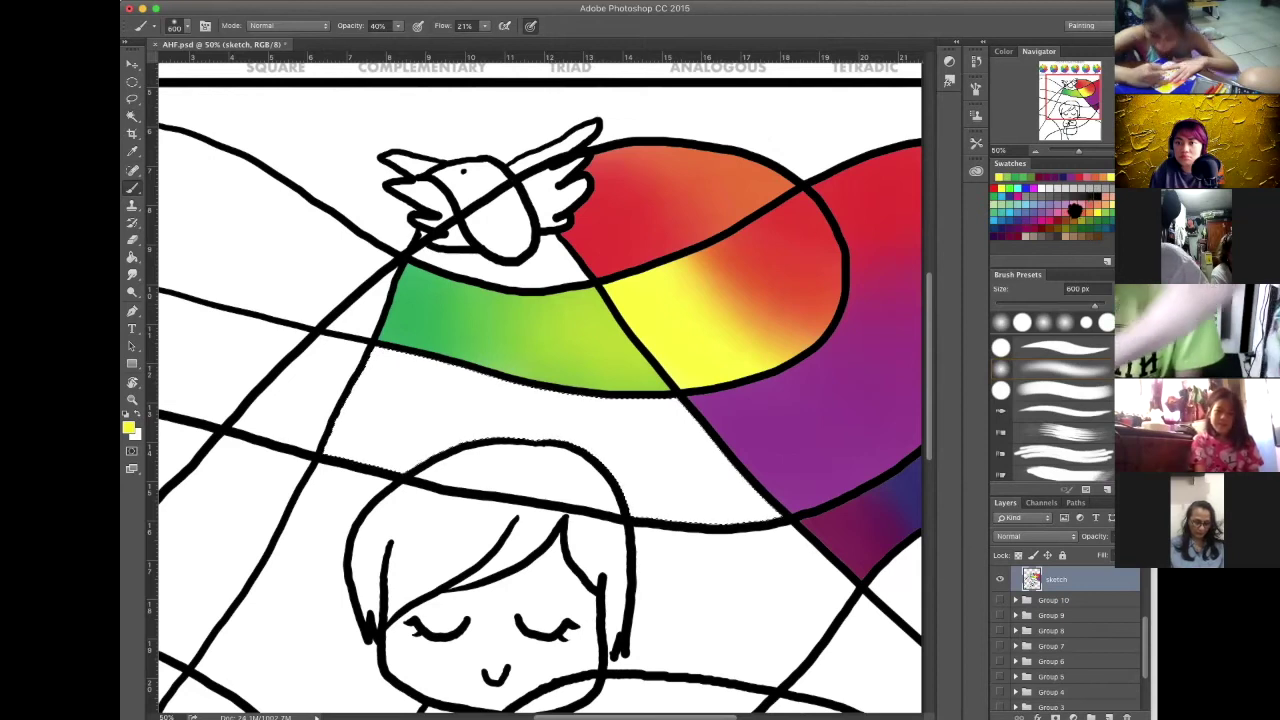
left_click(1074, 210)
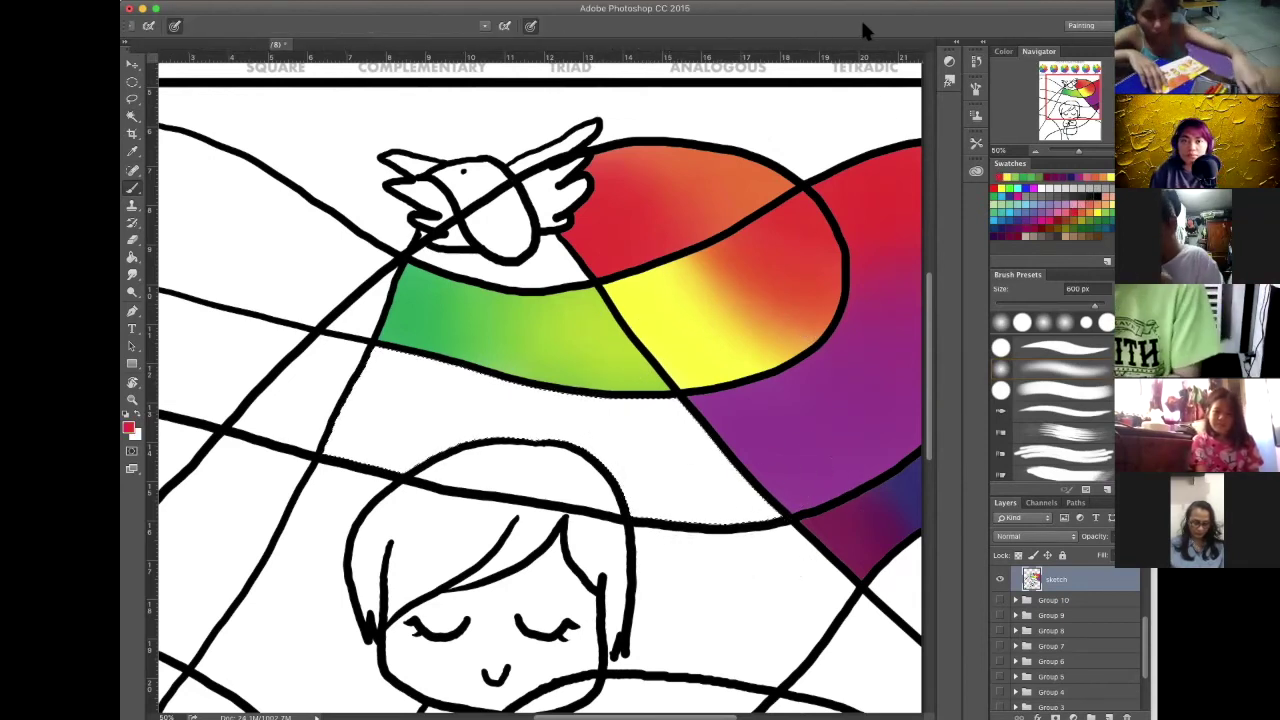
mouse_move(704, 444)
left_mouse_down()
mouse_move(664, 438)
mouse_move(720, 486)
mouse_move(686, 514)
mouse_move(690, 410)
mouse_move(808, 488)
mouse_move(729, 557)
mouse_move(600, 414)
mouse_move(700, 529)
mouse_move(708, 450)
mouse_move(737, 457)
mouse_move(663, 480)
mouse_move(568, 418)
mouse_move(731, 452)
mouse_move(699, 378)
mouse_move(700, 531)
mouse_move(582, 476)
mouse_move(657, 457)
mouse_move(700, 471)
mouse_move(782, 540)
mouse_move(757, 486)
mouse_move(818, 536)
mouse_move(630, 507)
mouse_move(660, 434)
mouse_move(748, 480)
mouse_move(655, 507)
left_mouse_up()
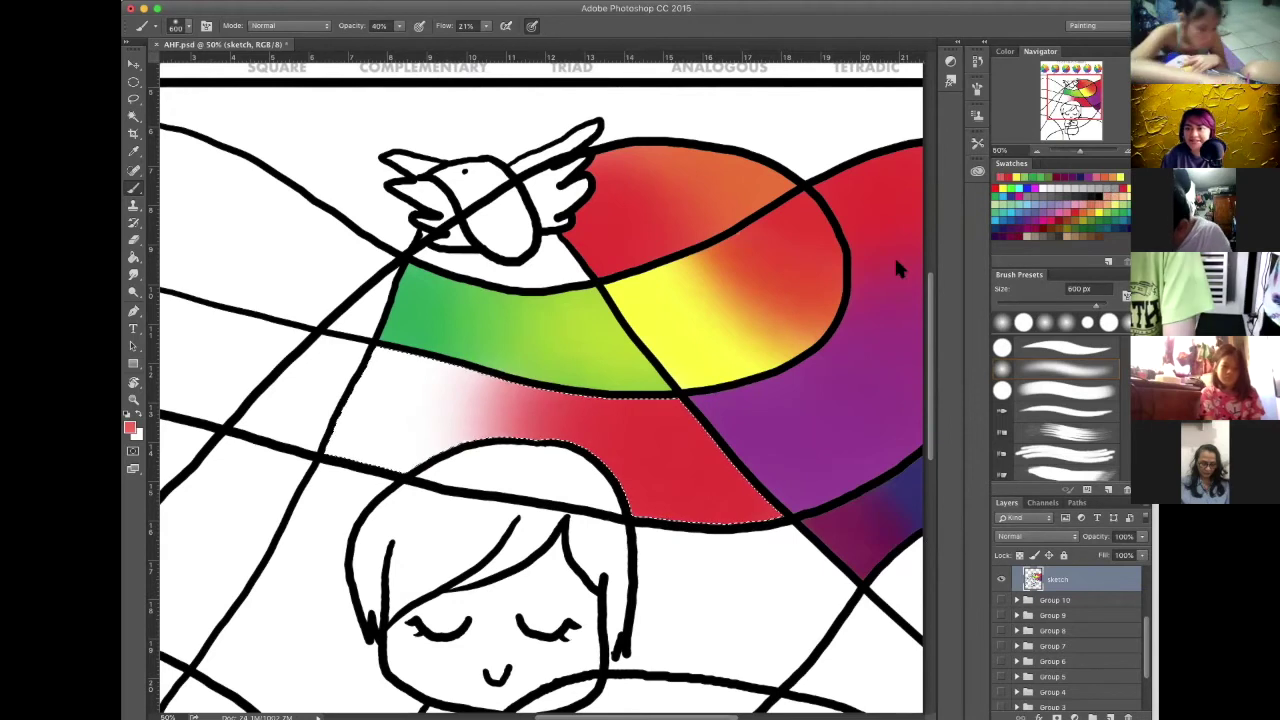
Paint the section's remaining white end light red, and cover it with orange to blend into the red
mouse_move(430, 290)
left_mouse_down()
mouse_move(423, 471)
mouse_move(390, 350)
mouse_move(386, 409)
mouse_move(366, 429)
mouse_move(420, 491)
mouse_move(542, 397)
mouse_move(390, 393)
mouse_move(515, 417)
mouse_move(556, 400)
left_mouse_up()
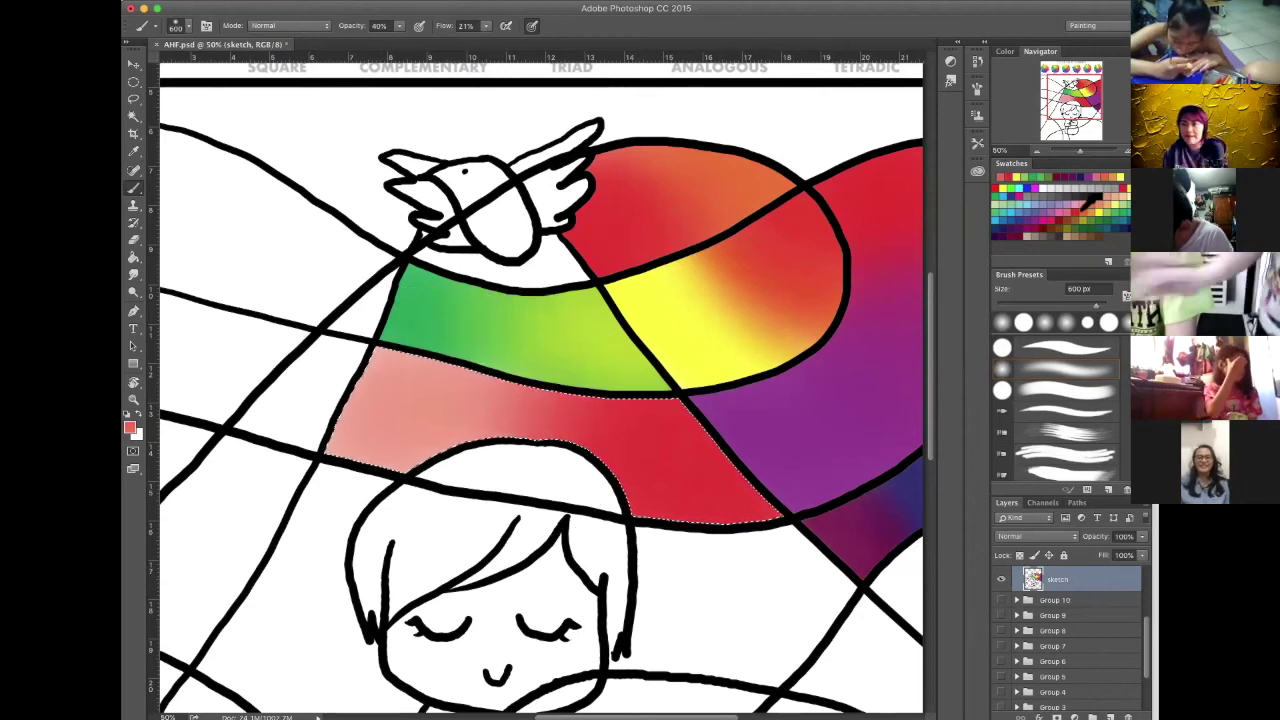
left_click(1084, 209)
mouse_move(363, 350)
left_mouse_down()
mouse_move(391, 429)
mouse_move(405, 428)
mouse_move(380, 386)
mouse_move(443, 414)
mouse_move(518, 418)
mouse_move(471, 423)
mouse_move(486, 428)
mouse_move(563, 432)
mouse_move(417, 420)
mouse_move(510, 440)
mouse_move(424, 480)
mouse_move(471, 429)
mouse_move(391, 500)
mouse_move(471, 457)
left_mouse_up()
key("ctrl+d")
key("ctrl+minus")
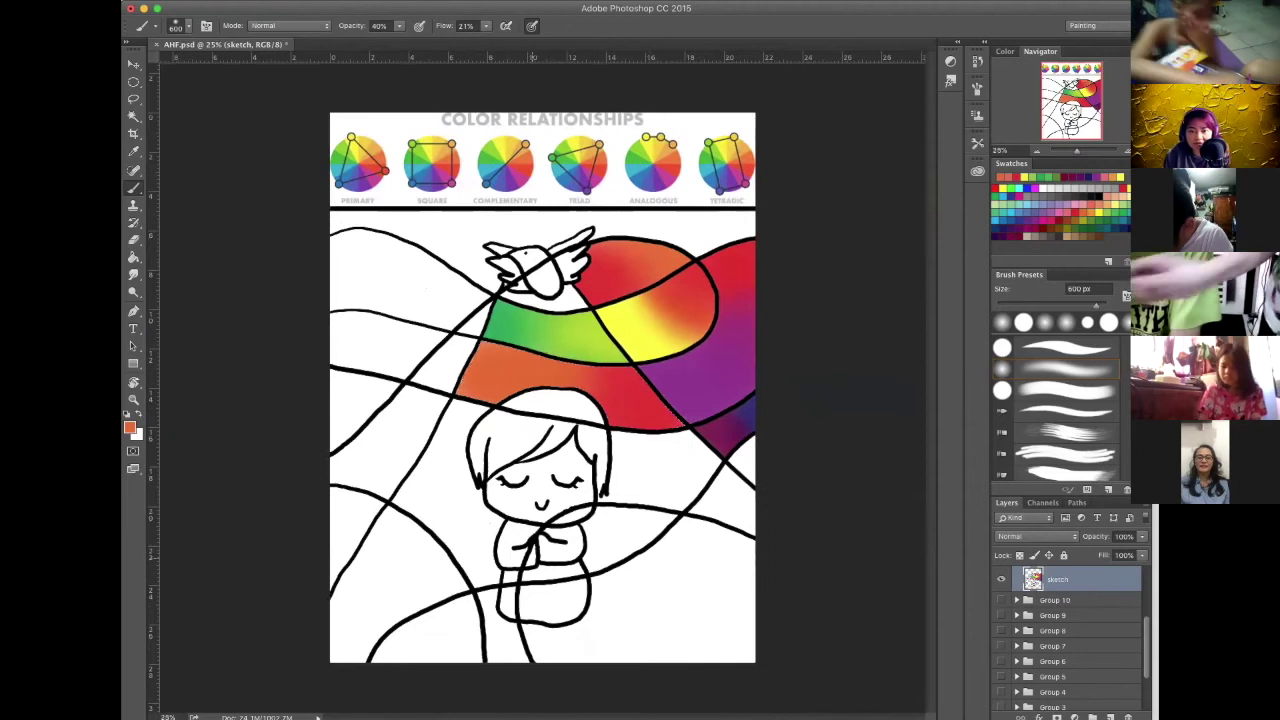
key("ctrl+plus")
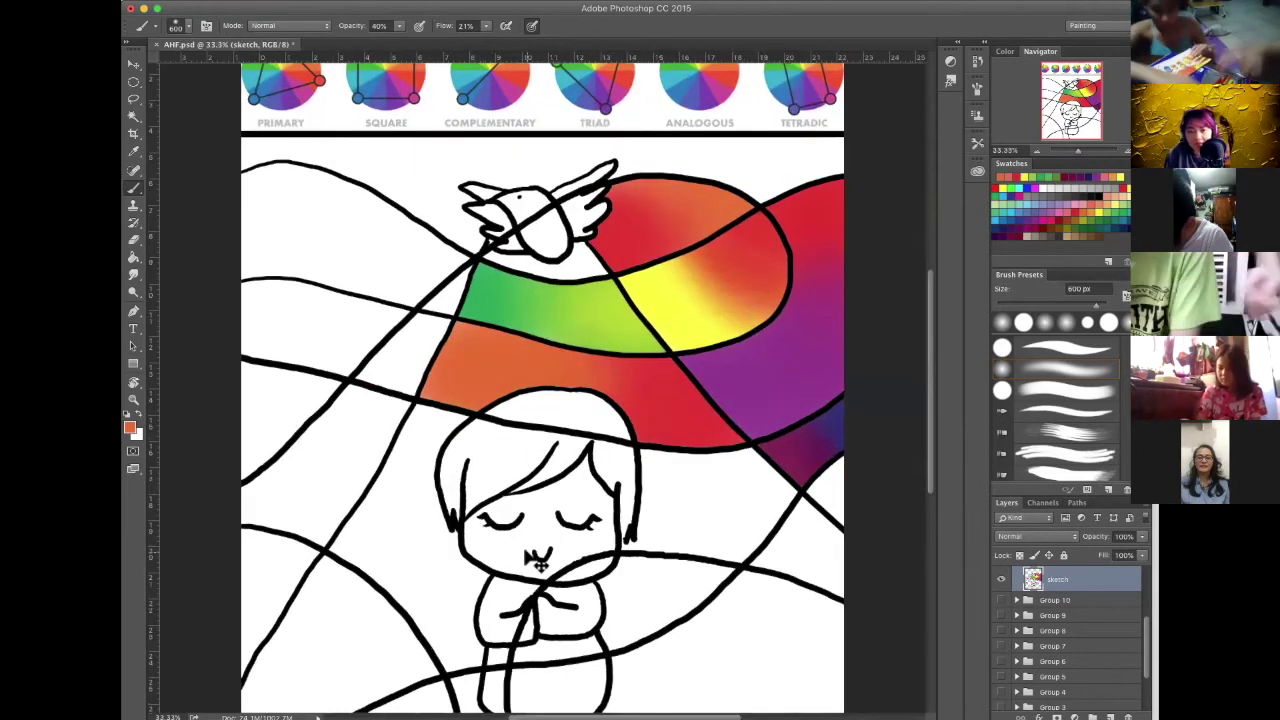
left_click_drag(574, 412, 574, 392)
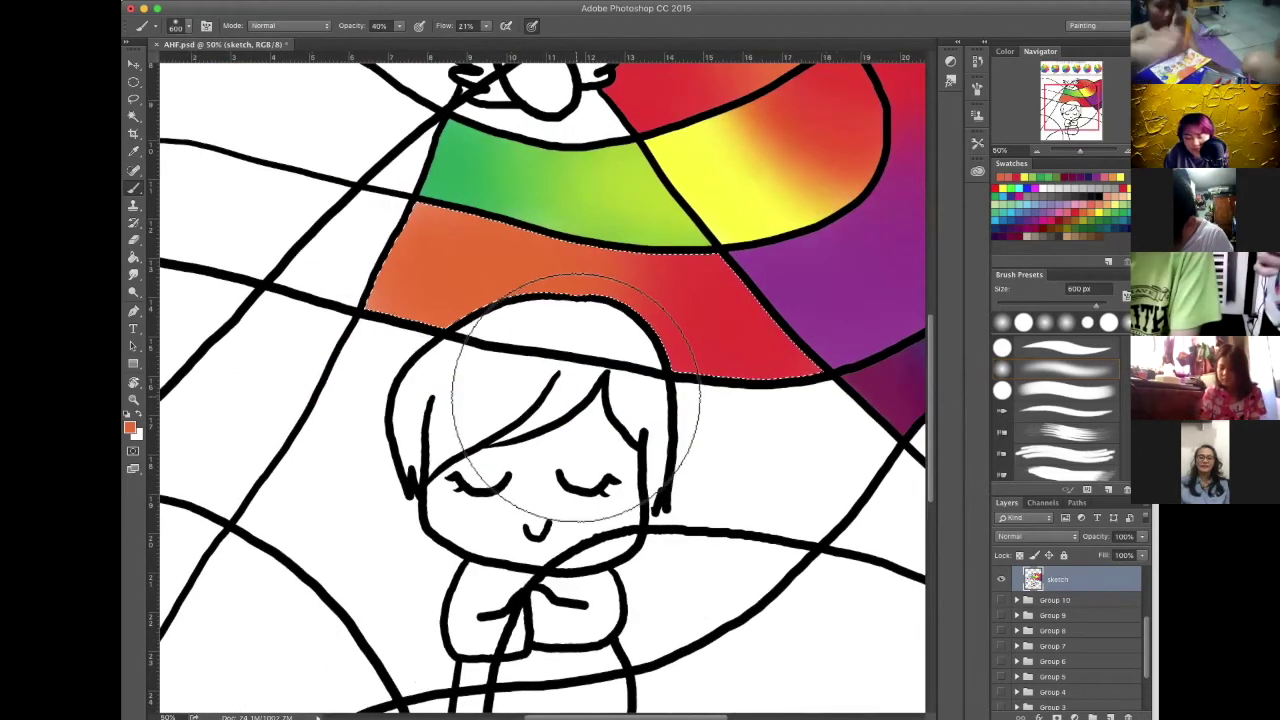
Select the white section across the top of the figure's head with the Magic Wand, and paint its end nearest the orange area dark violet
key("w")
left_click(577, 323)
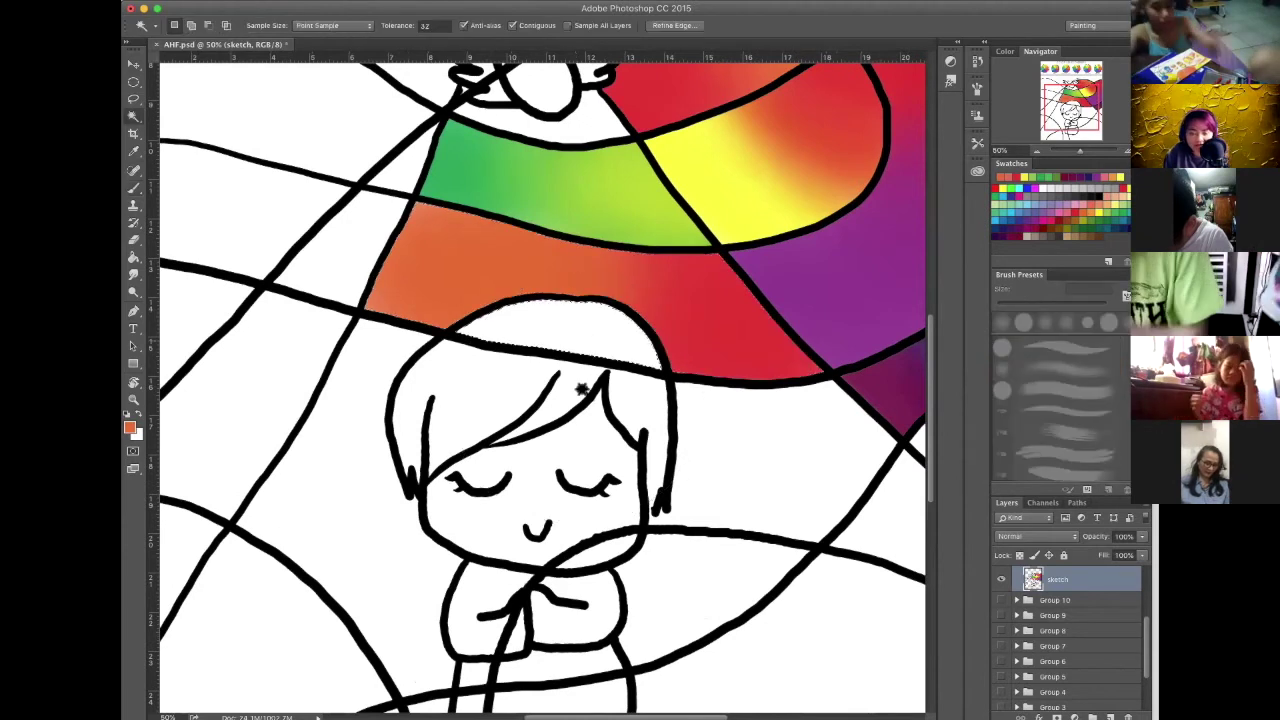
scroll(575, 347, "up", 3)
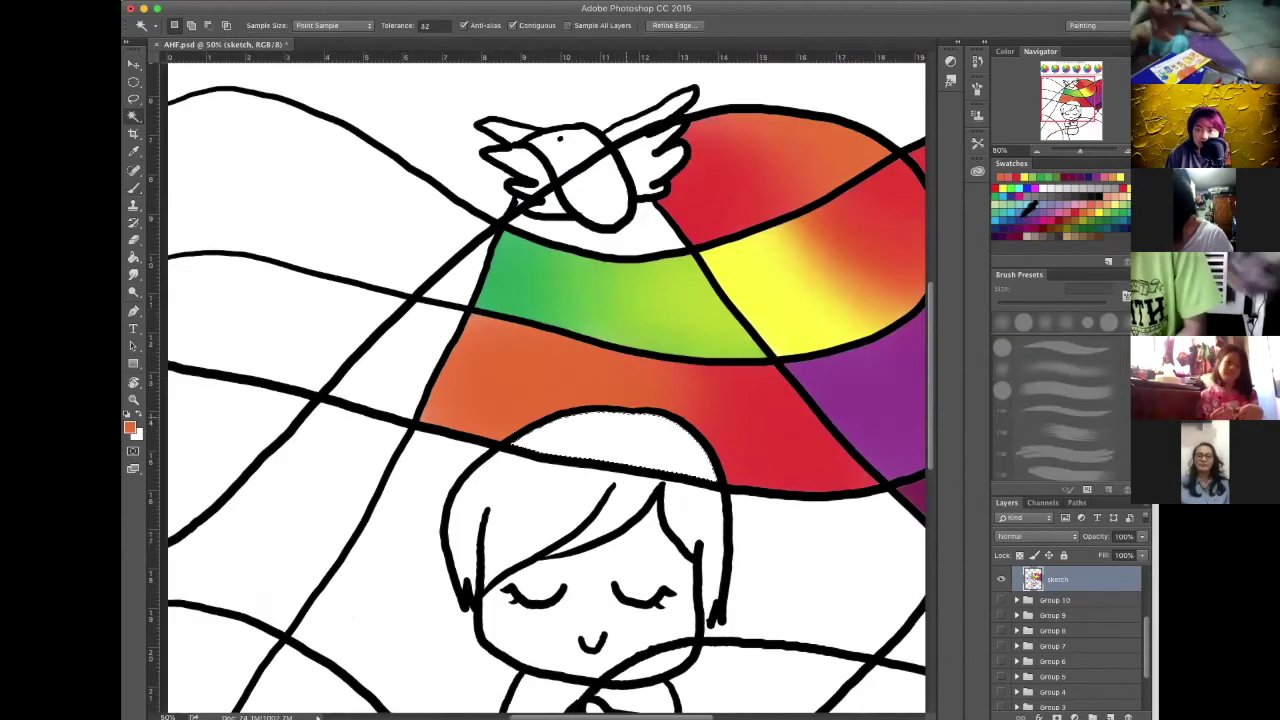
left_click(1022, 210)
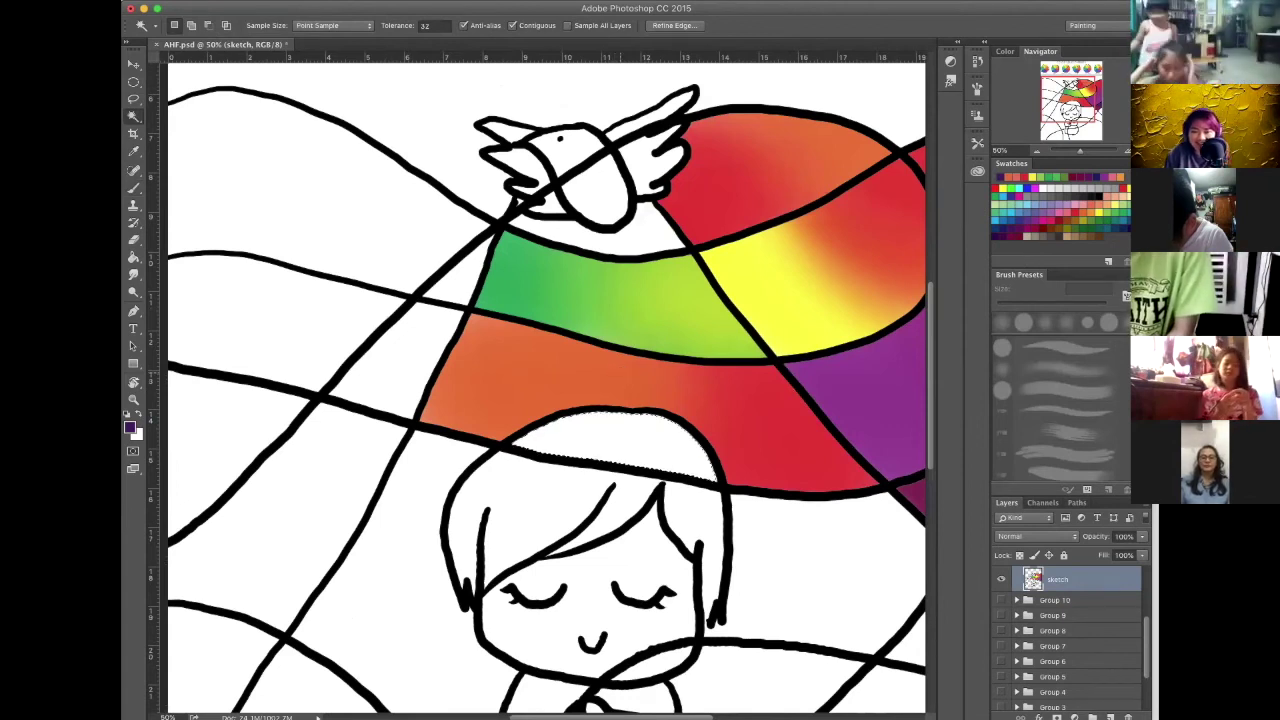
key("b")
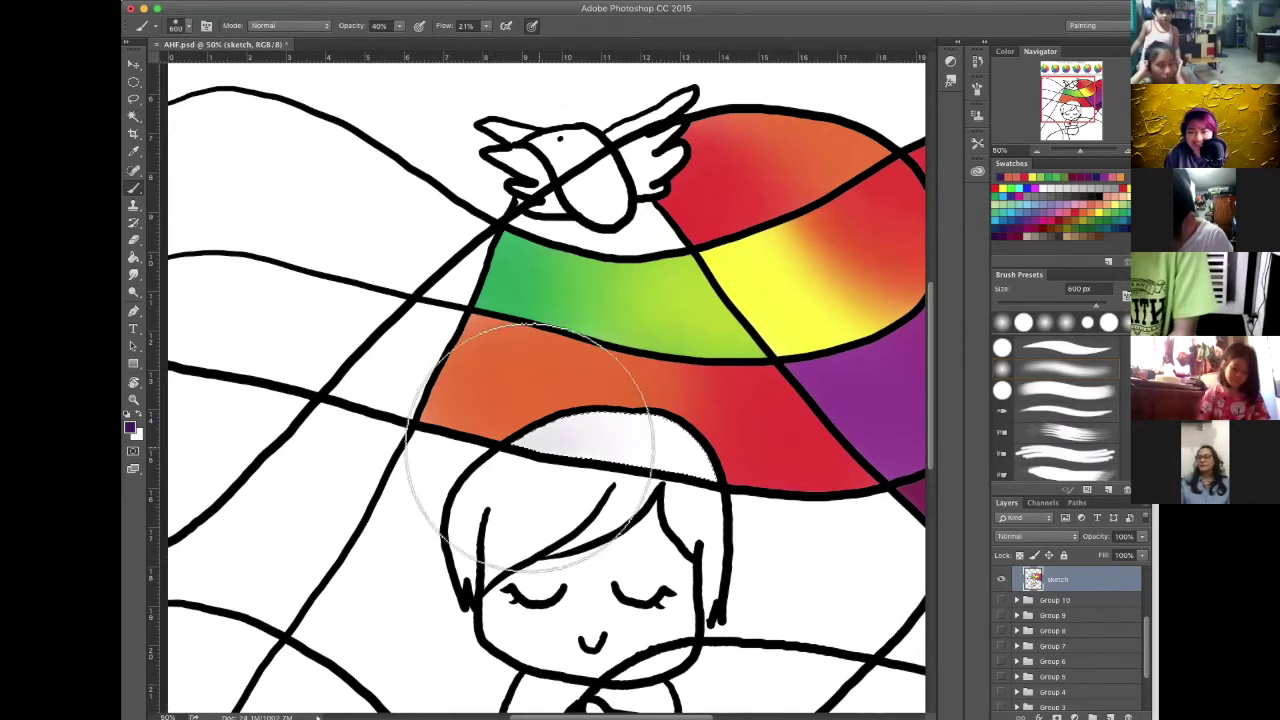
mouse_move(530, 446)
left_mouse_down()
mouse_move(530, 434)
mouse_move(468, 449)
left_mouse_up()
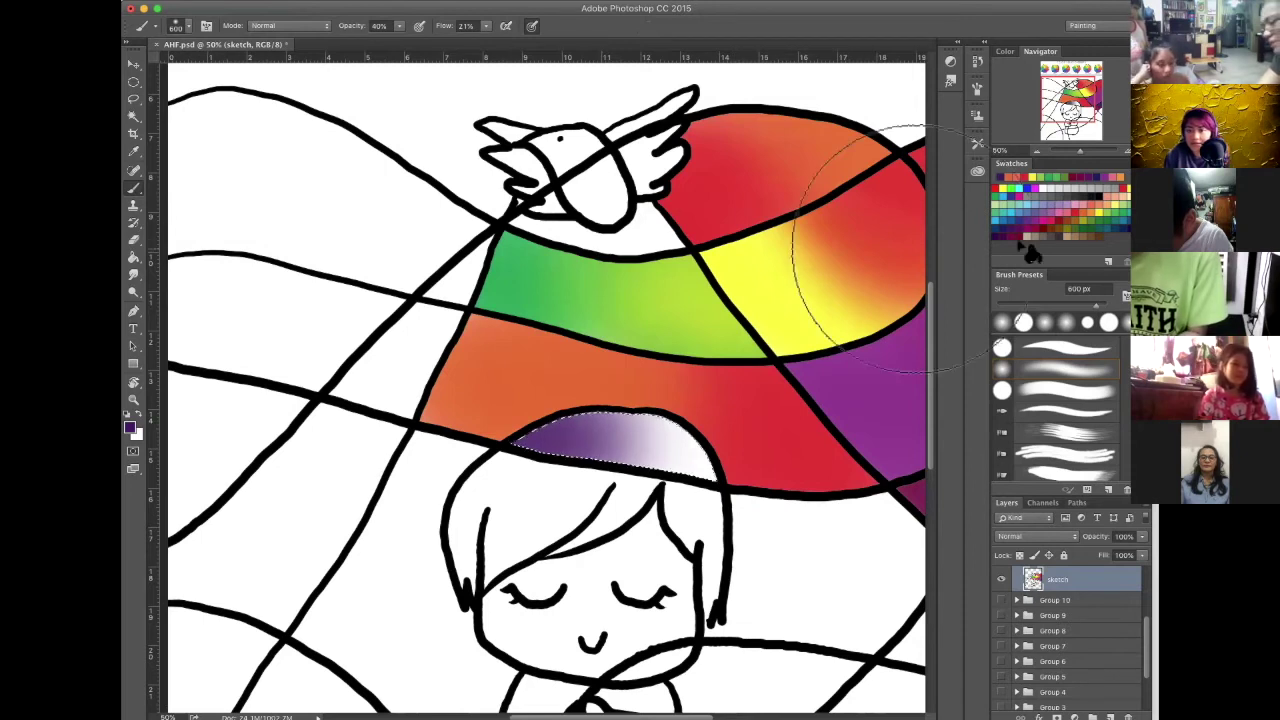
Paint the rest of the head-top section dark magenta-purple with the 600 px soft brush, blending it into the violet
left_click(671, 443)
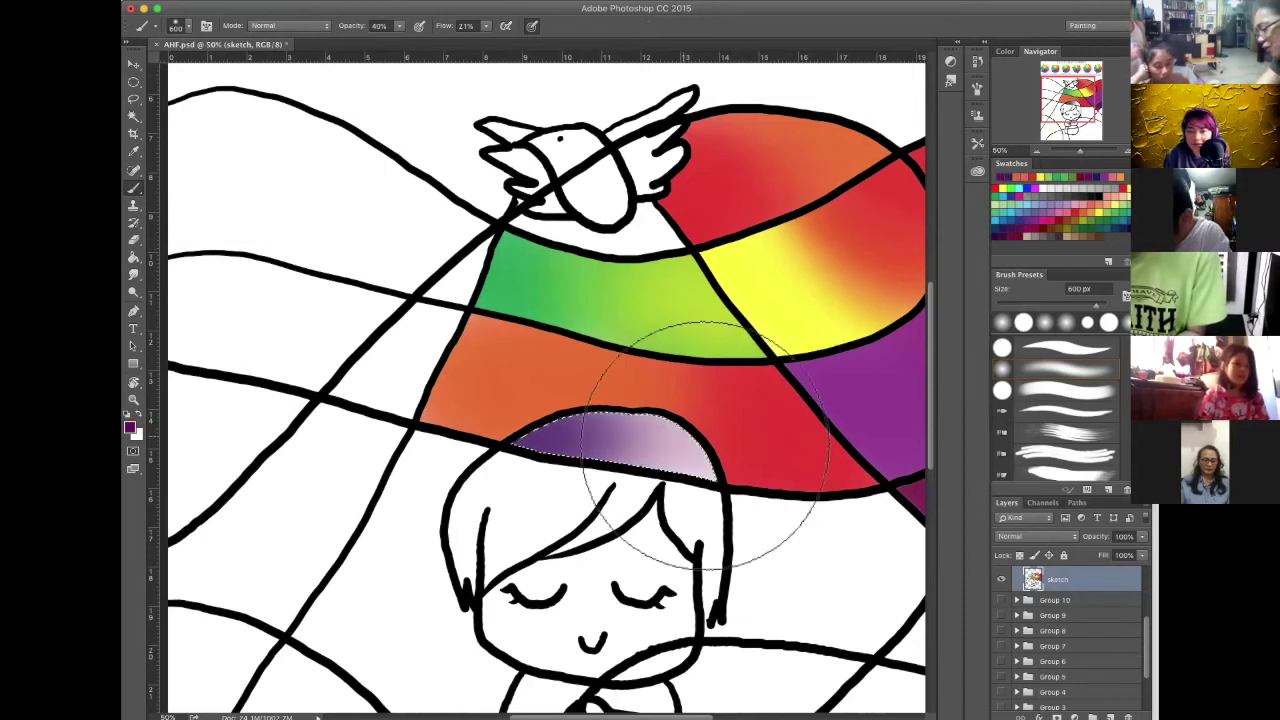
mouse_move(752, 459)
left_mouse_down()
mouse_move(750, 488)
mouse_move(658, 457)
mouse_move(742, 485)
mouse_move(681, 456)
mouse_move(692, 440)
left_mouse_up()
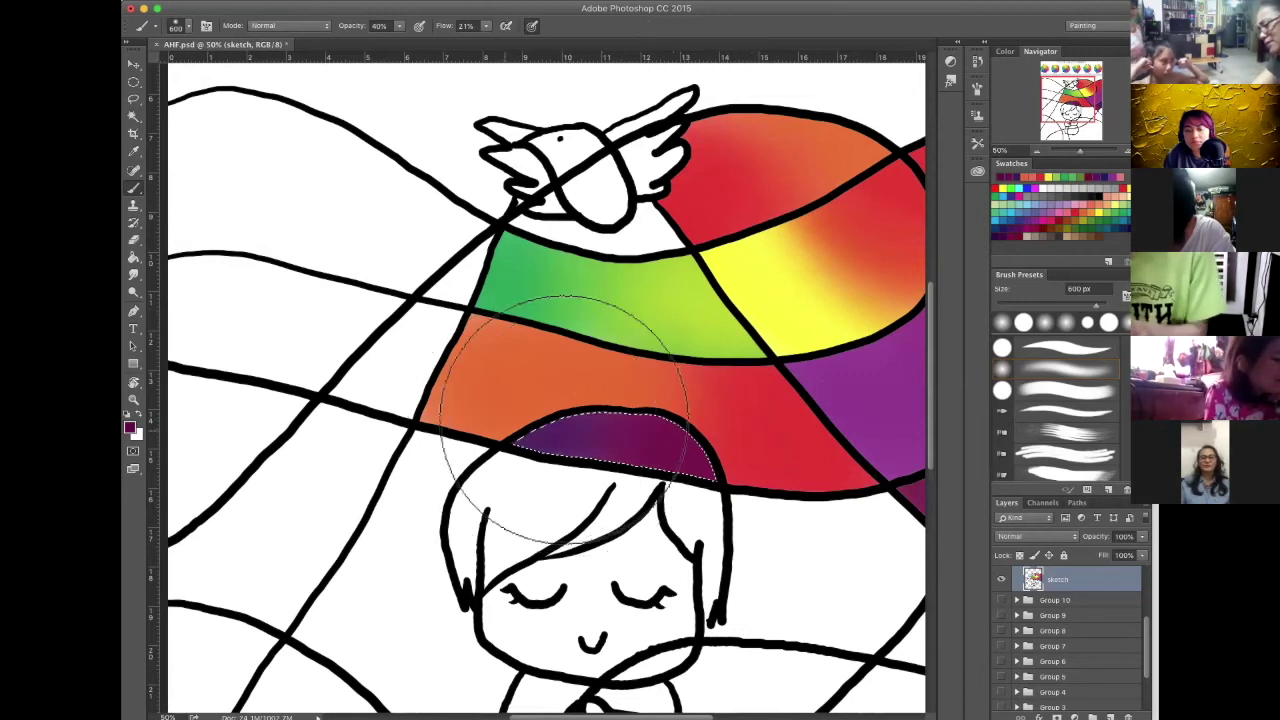
scroll(728, 420, "down", 3)
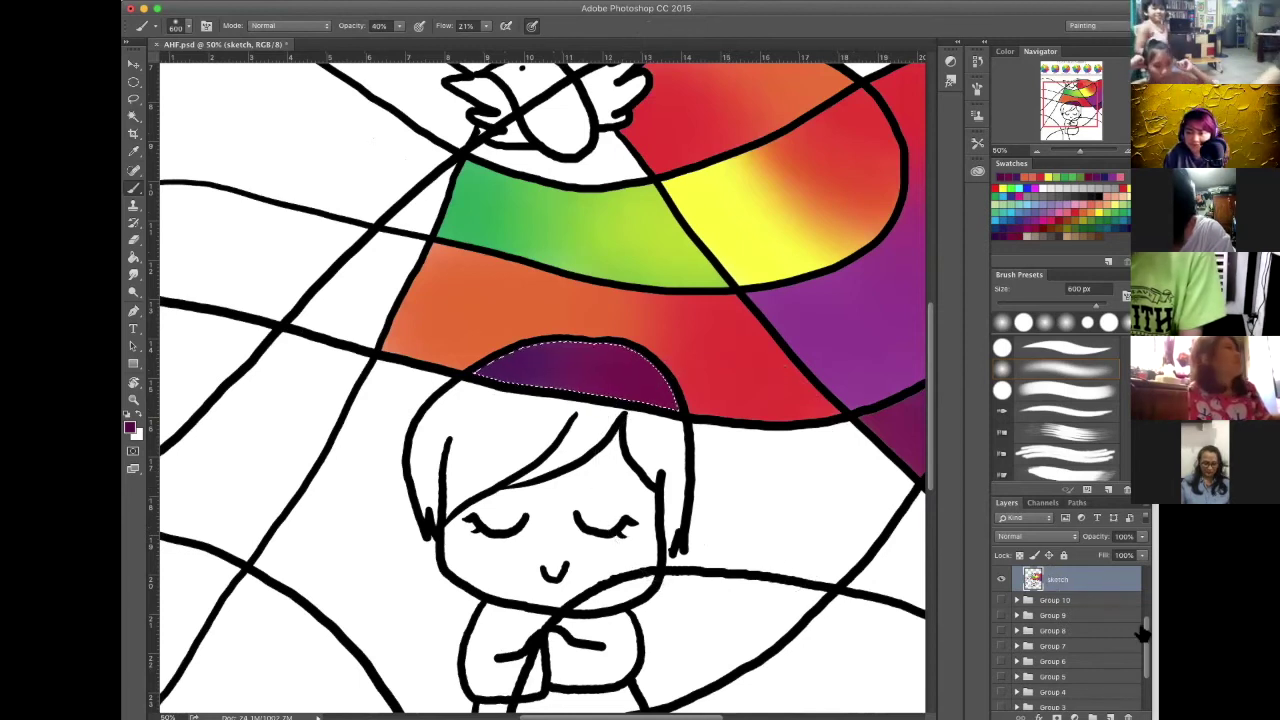
Deselect the head-top section and set up a black 35 px hard round brush on the sketch layer
scroll(1152, 620, "up", 2)
scroll(1060, 622, "up", 1)
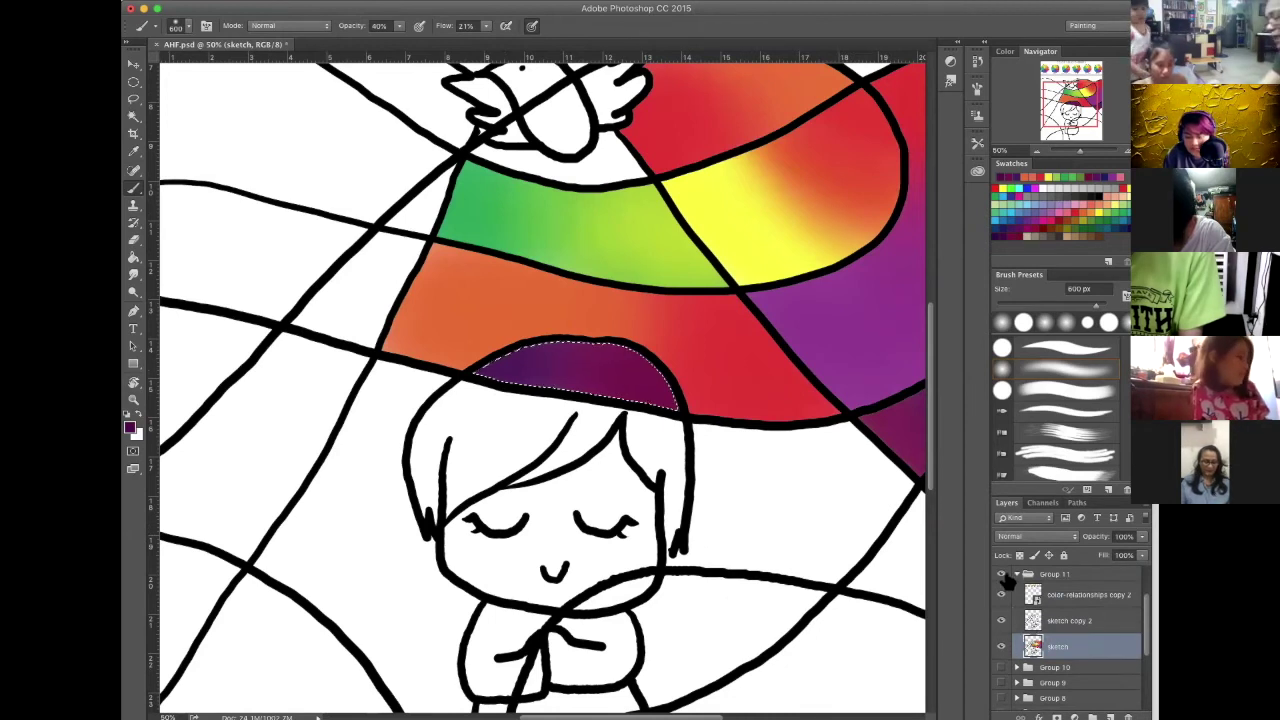
key("m")
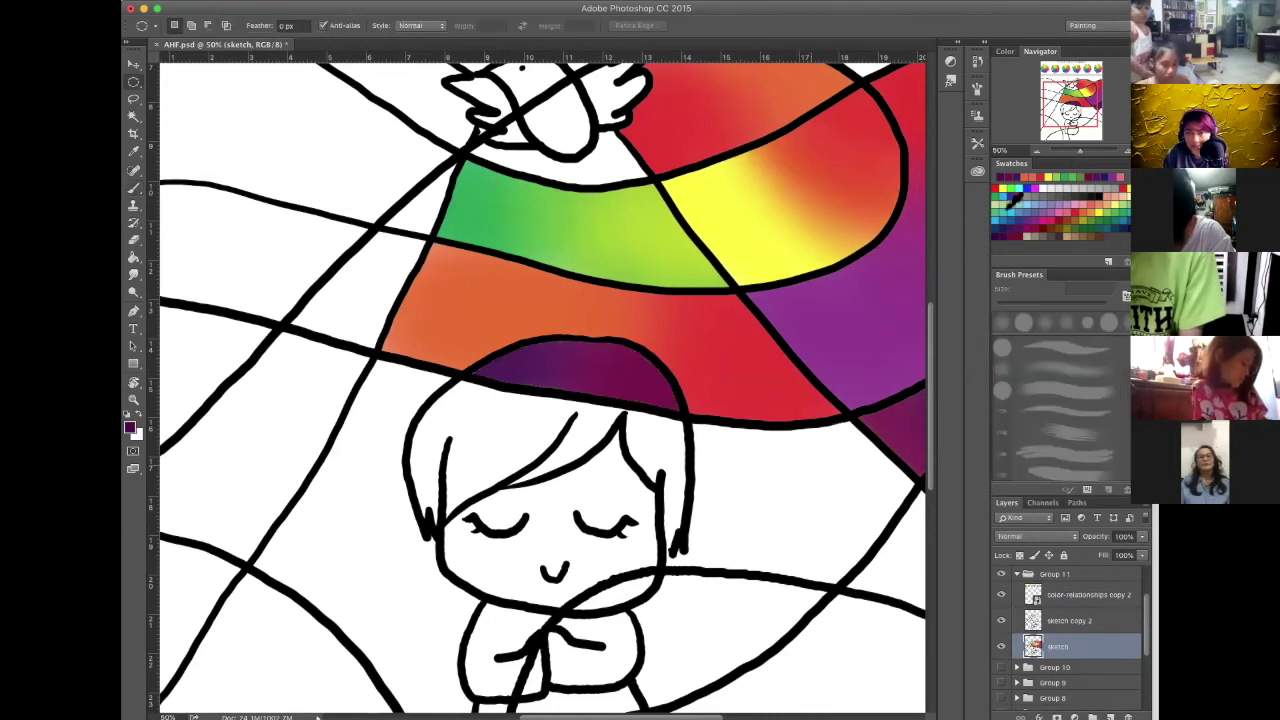
left_click(1100, 180)
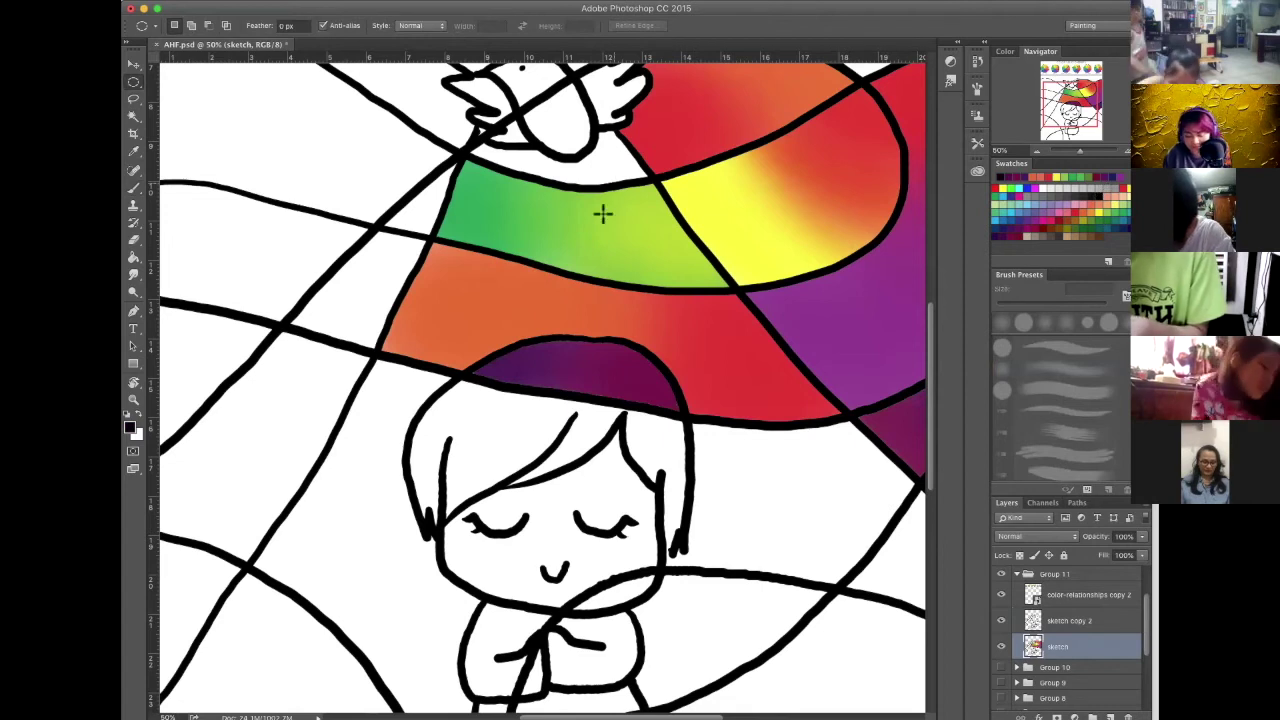
key("b")
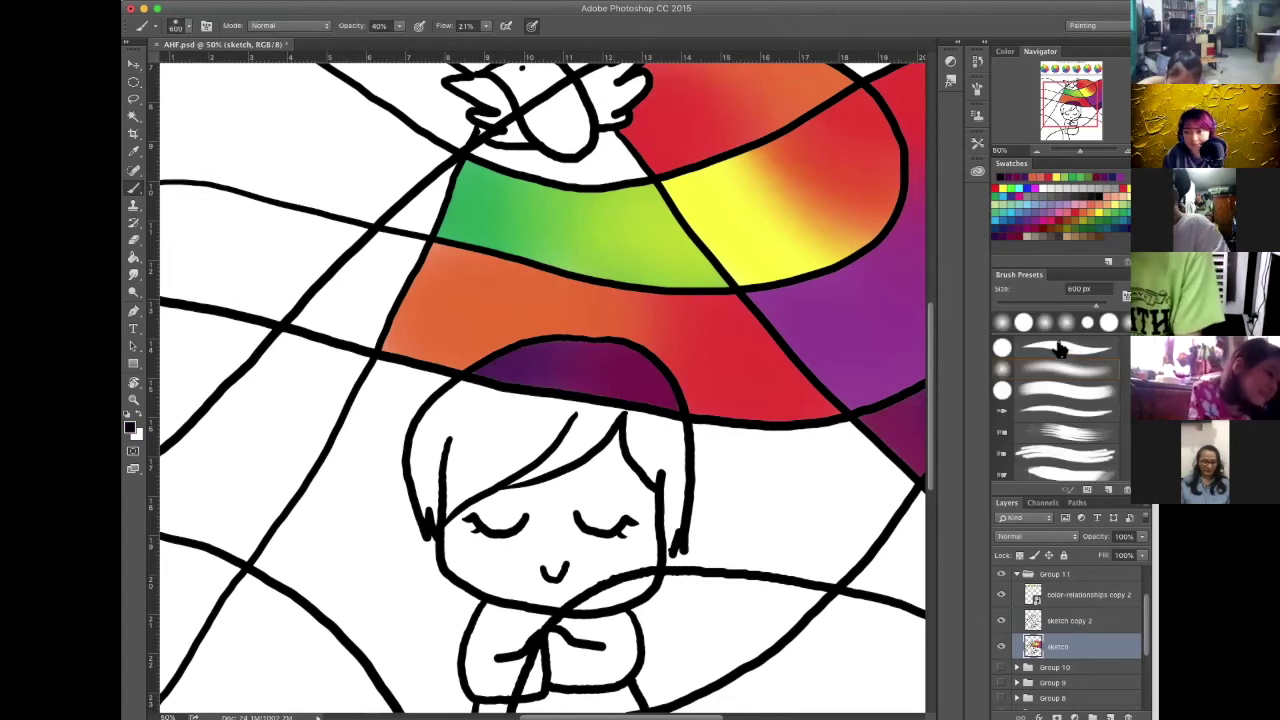
left_click(1023, 322)
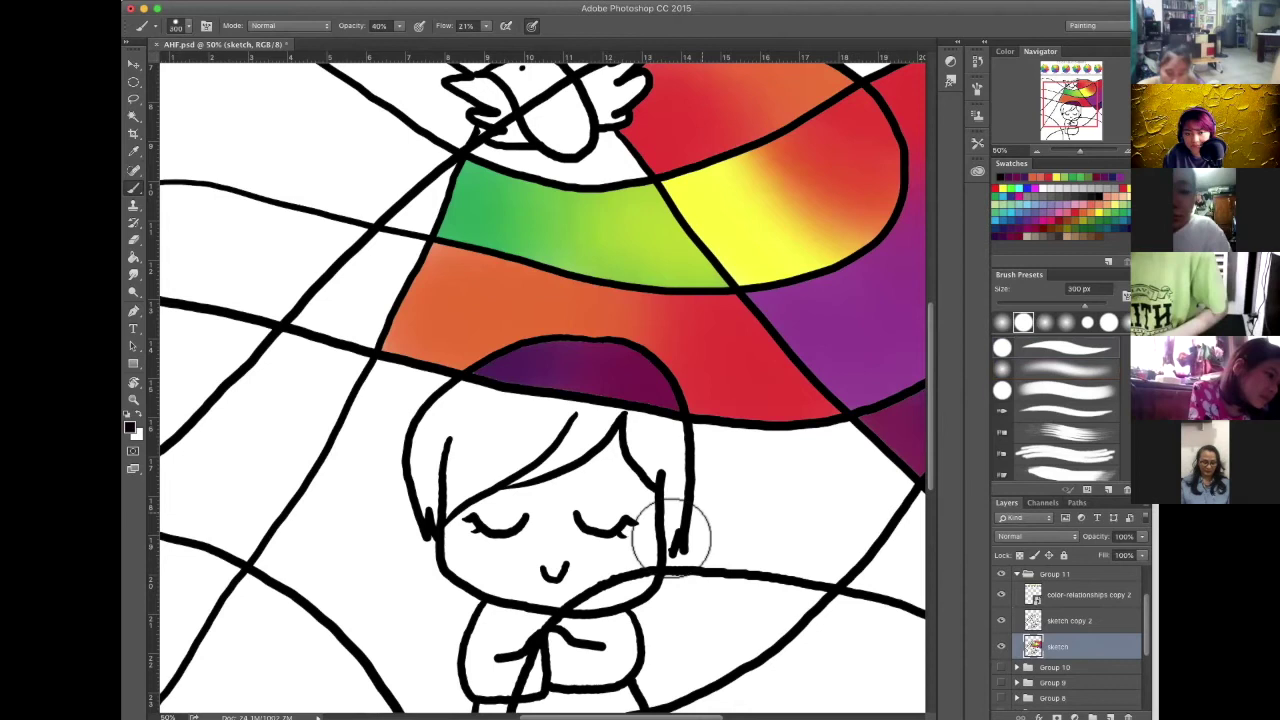
key("bracketleft")
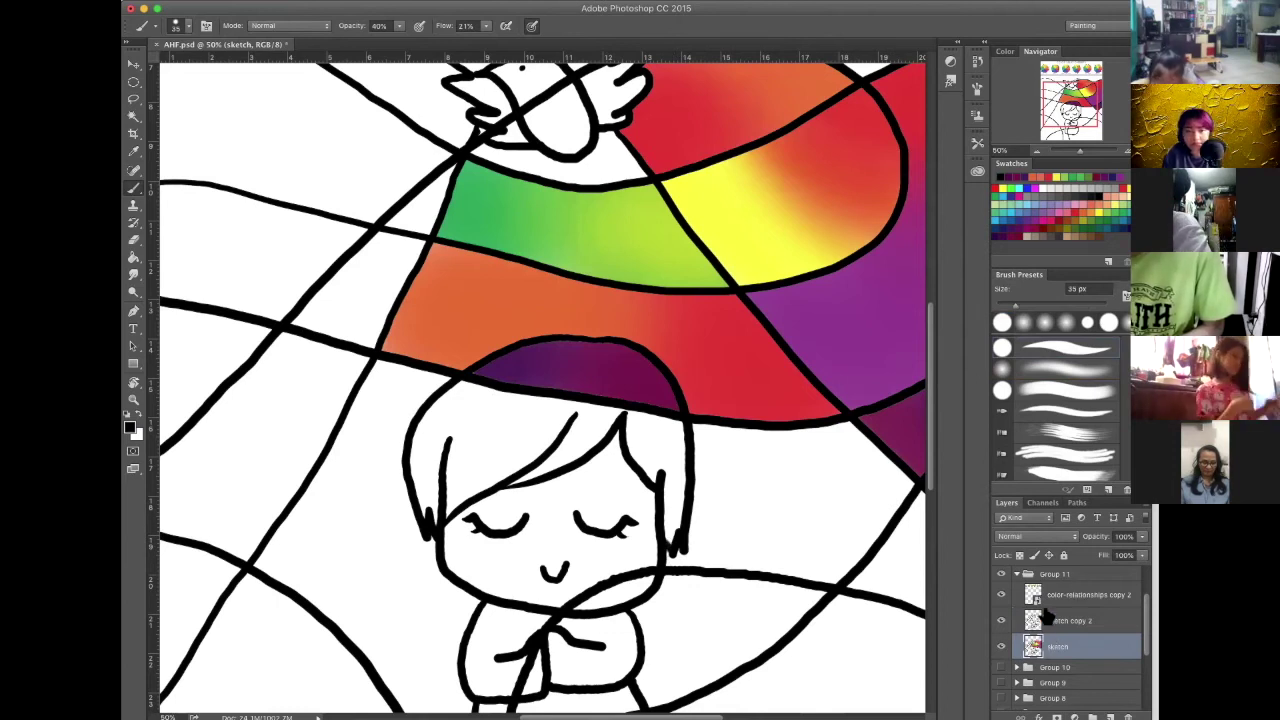
Try filling the figure's front hair section with solid black, and undo the fill
key("g")
left_click(515, 444)
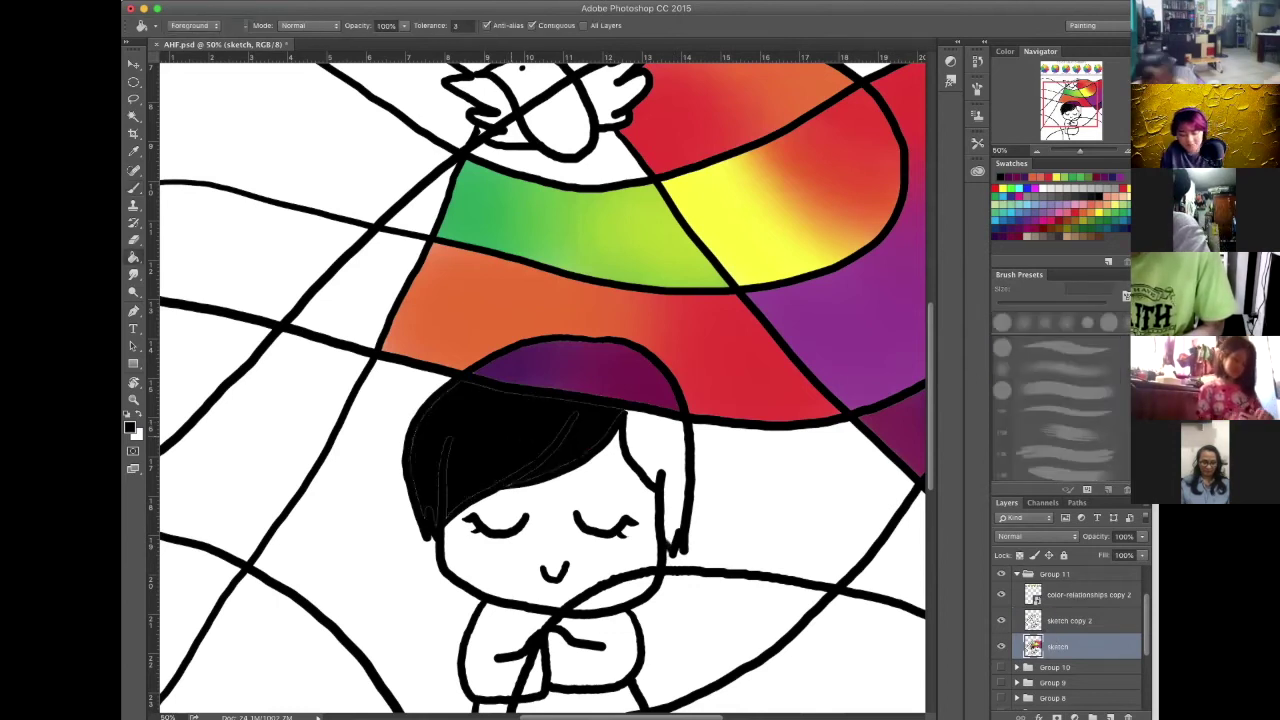
key("ctrl+z")
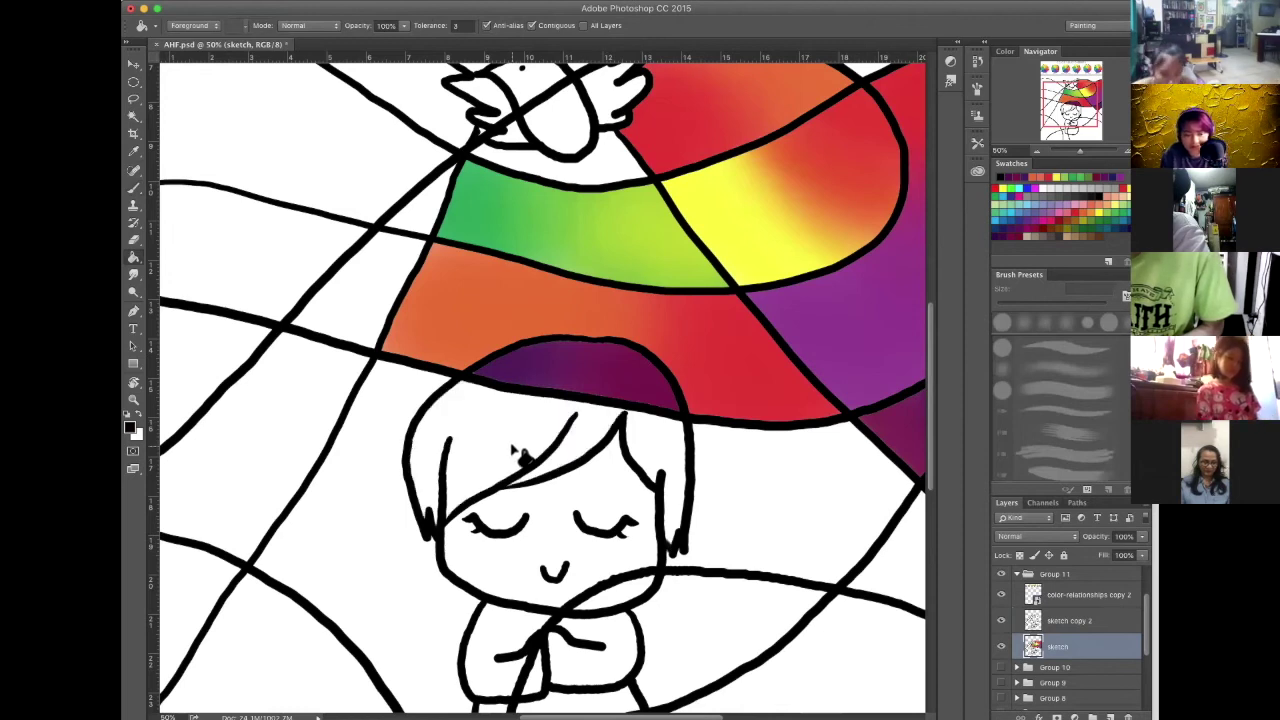
Select the figure's white front hair section with the Magic Wand
key("w")
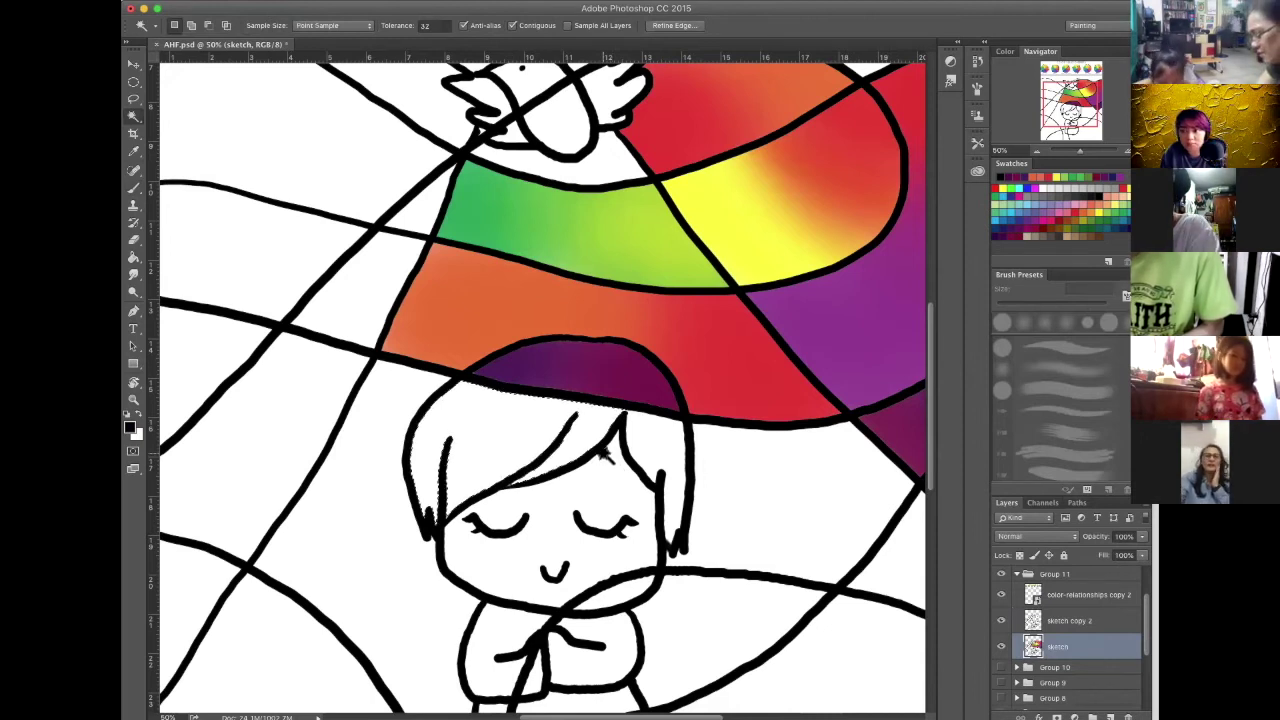
left_click(682, 318)
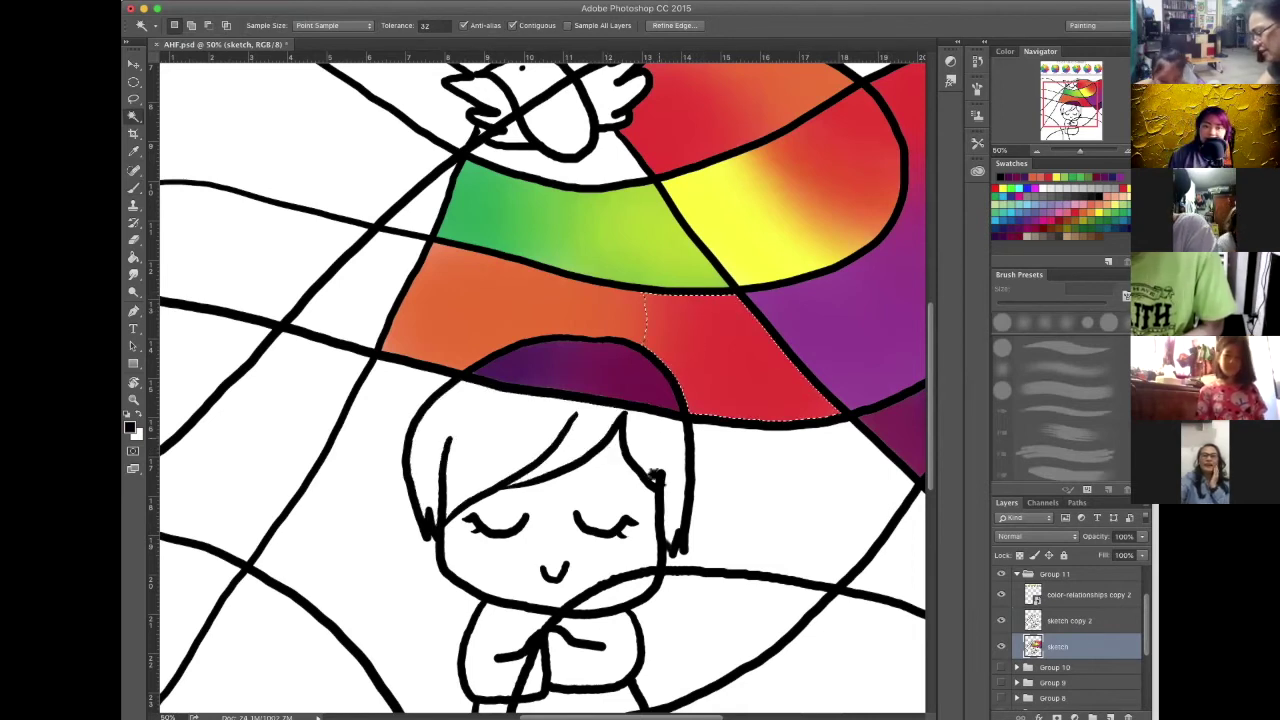
left_click(669, 456)
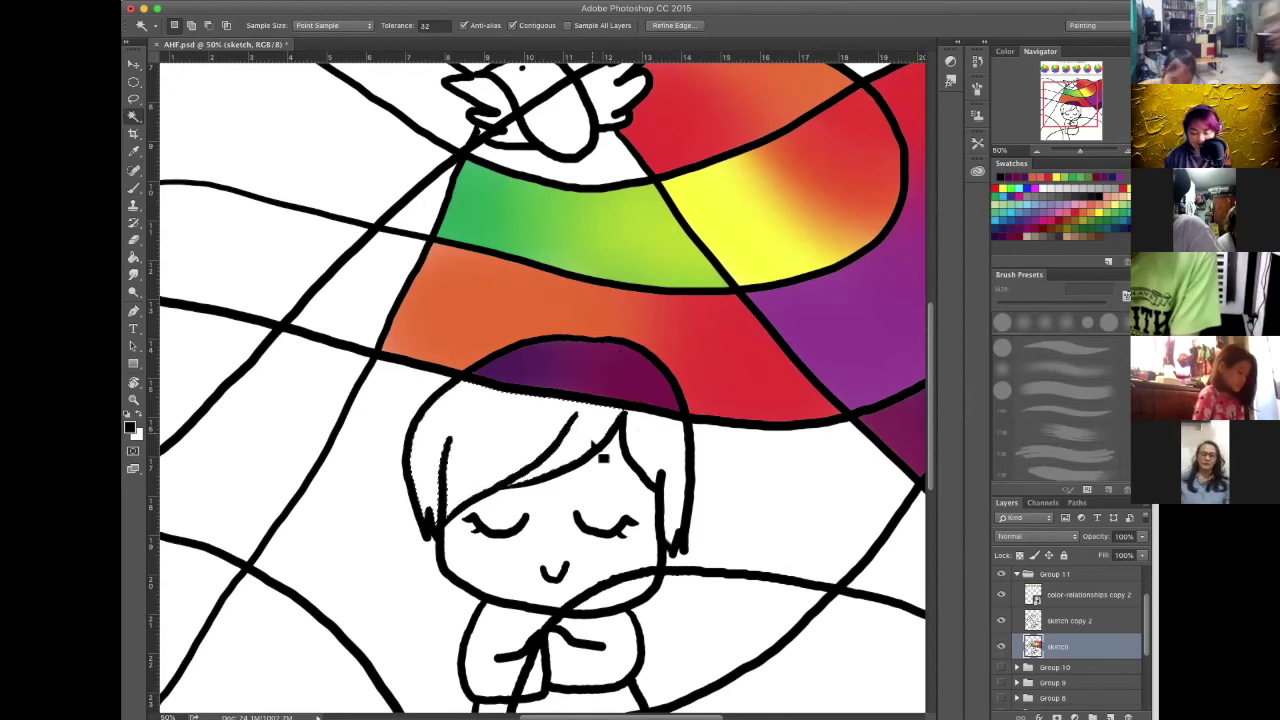
Paint the selected front hair crimson from its outer tip towards the parting, using a soft round brush enlarged to 700 px
left_click(1035, 226)
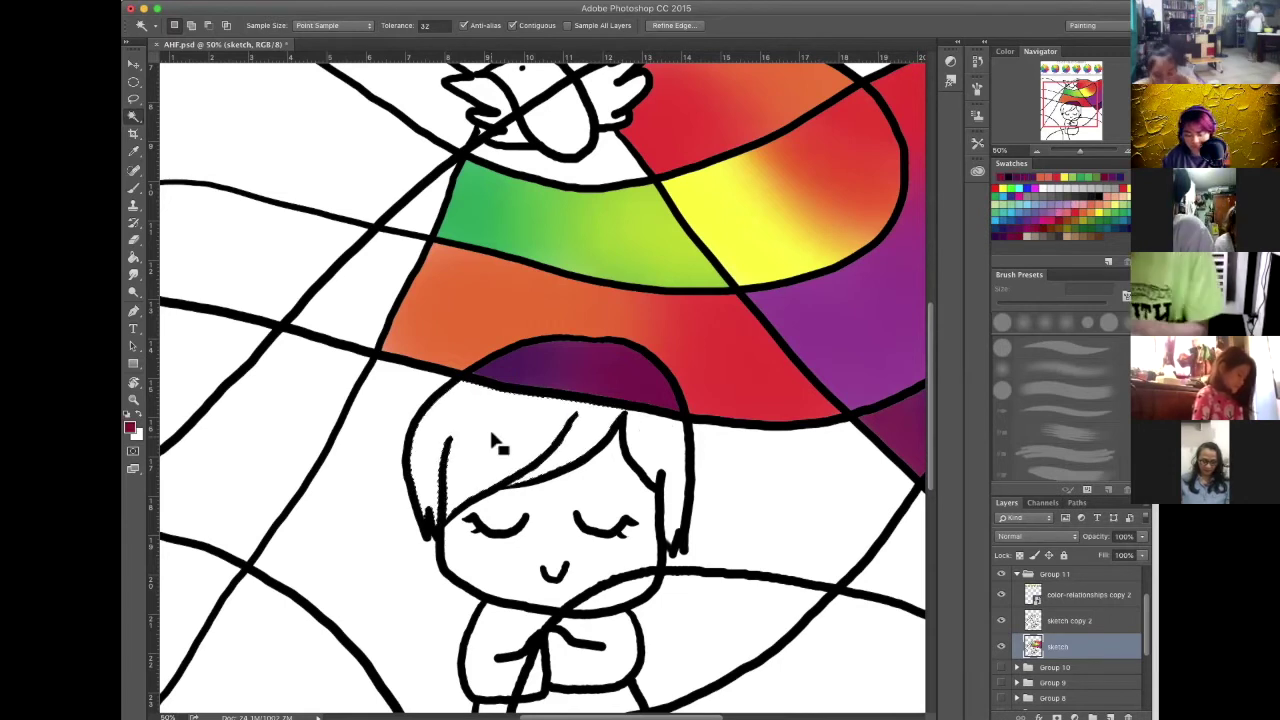
key("b")
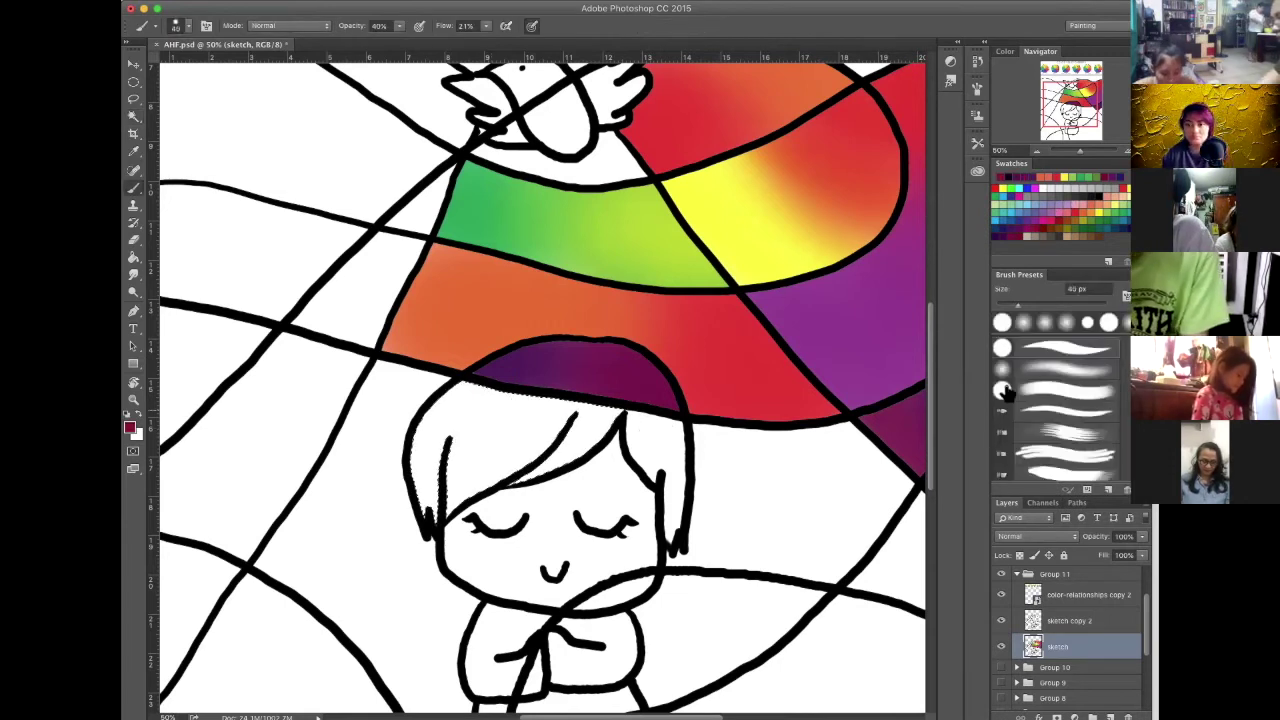
left_click(1049, 369)
key("bracketright")
key("bracketright")
key("bracketright")
key("bracketright")
key("bracketright")
key("bracketright")
key("bracketright")
key("bracketright")
key("bracketright")
key("bracketright")
key("bracketright")
key("bracketright")
key("bracketright")
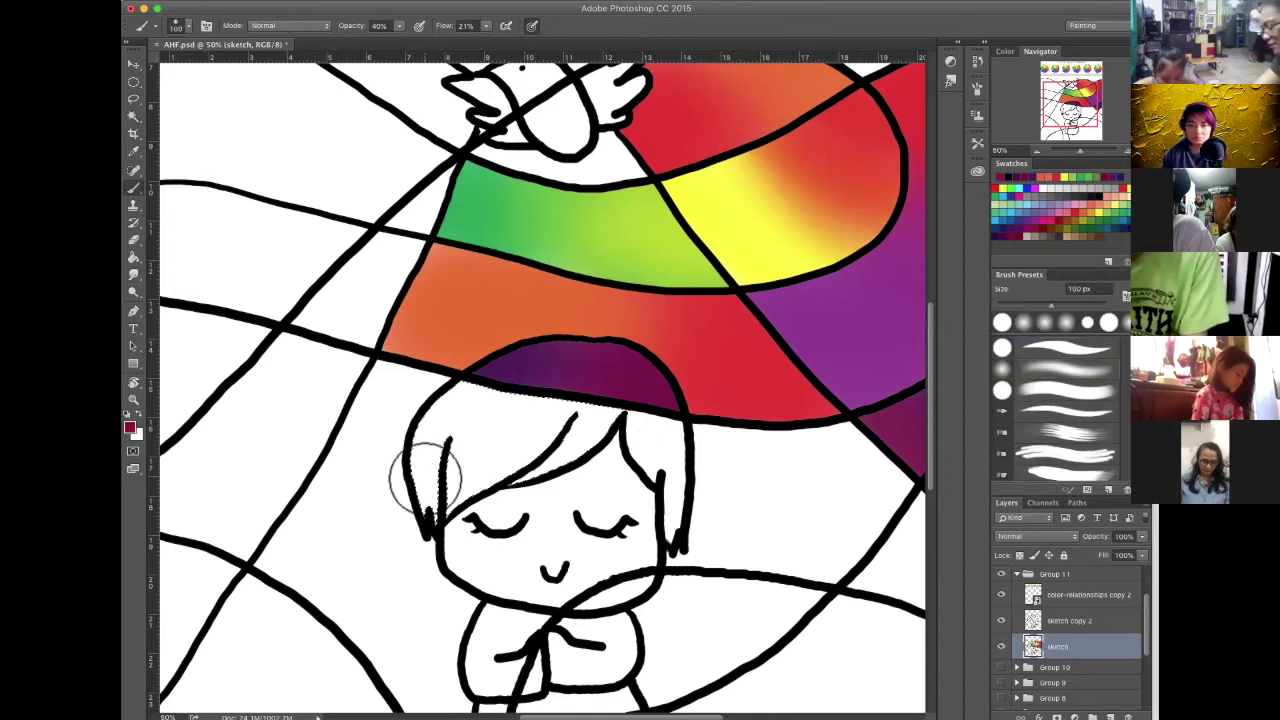
key("bracketright")
mouse_move(449, 505)
left_mouse_down()
mouse_move(415, 513)
mouse_move(438, 467)
mouse_move(425, 482)
mouse_move(440, 494)
mouse_move(473, 451)
left_mouse_up()
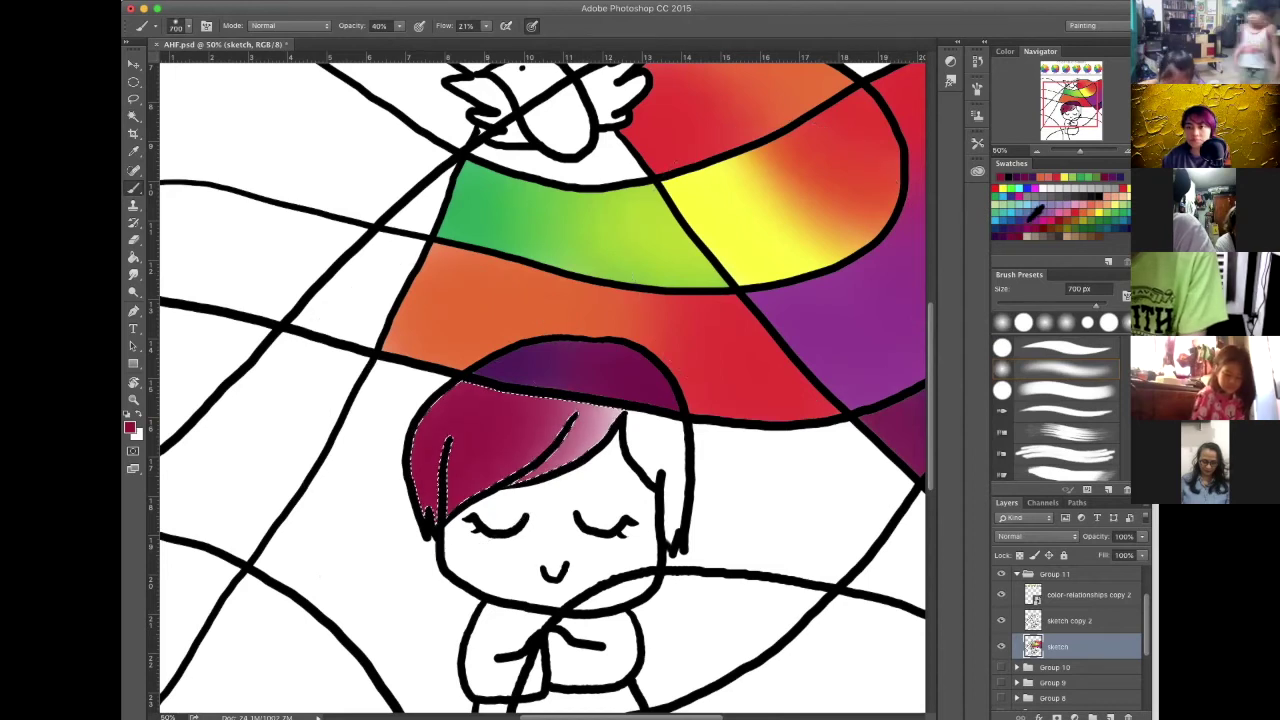
Paint the front hair's end near the parting purple with the 700 px soft brush, blending it into the crimson
left_click(999, 219)
left_click(600, 410)
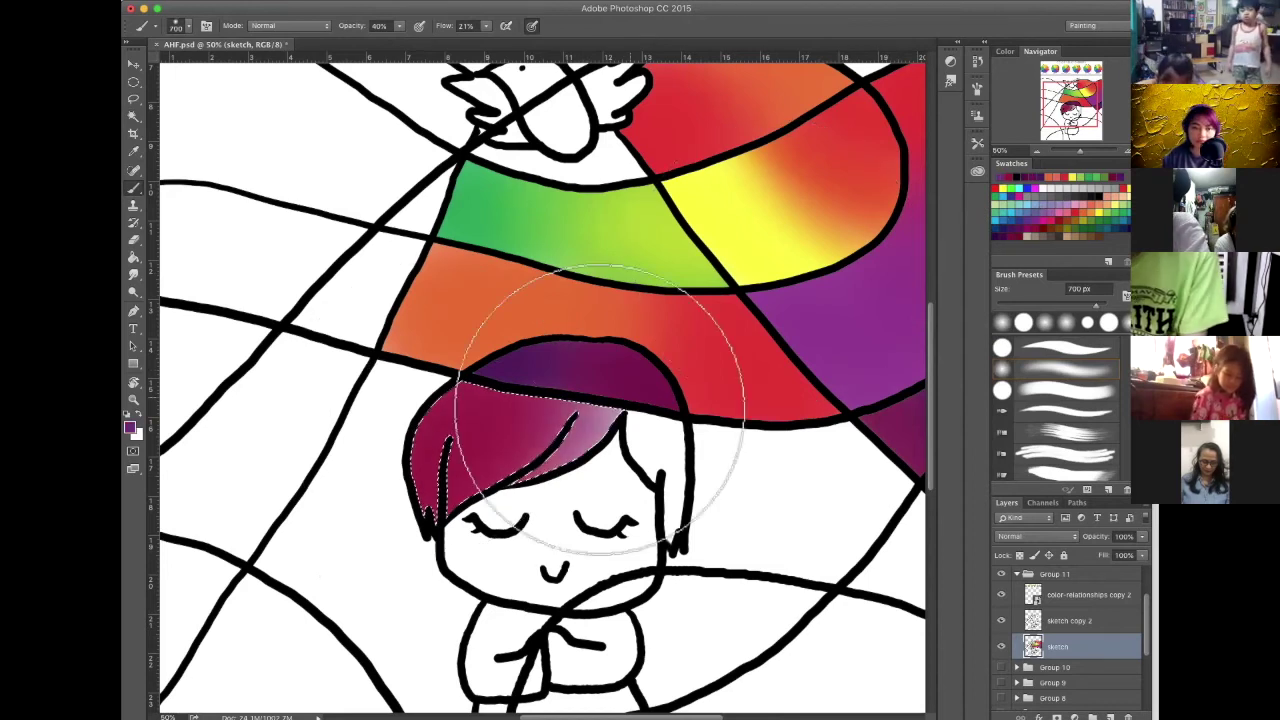
mouse_move(600, 410)
left_mouse_down()
mouse_move(614, 385)
mouse_move(650, 395)
left_mouse_up()
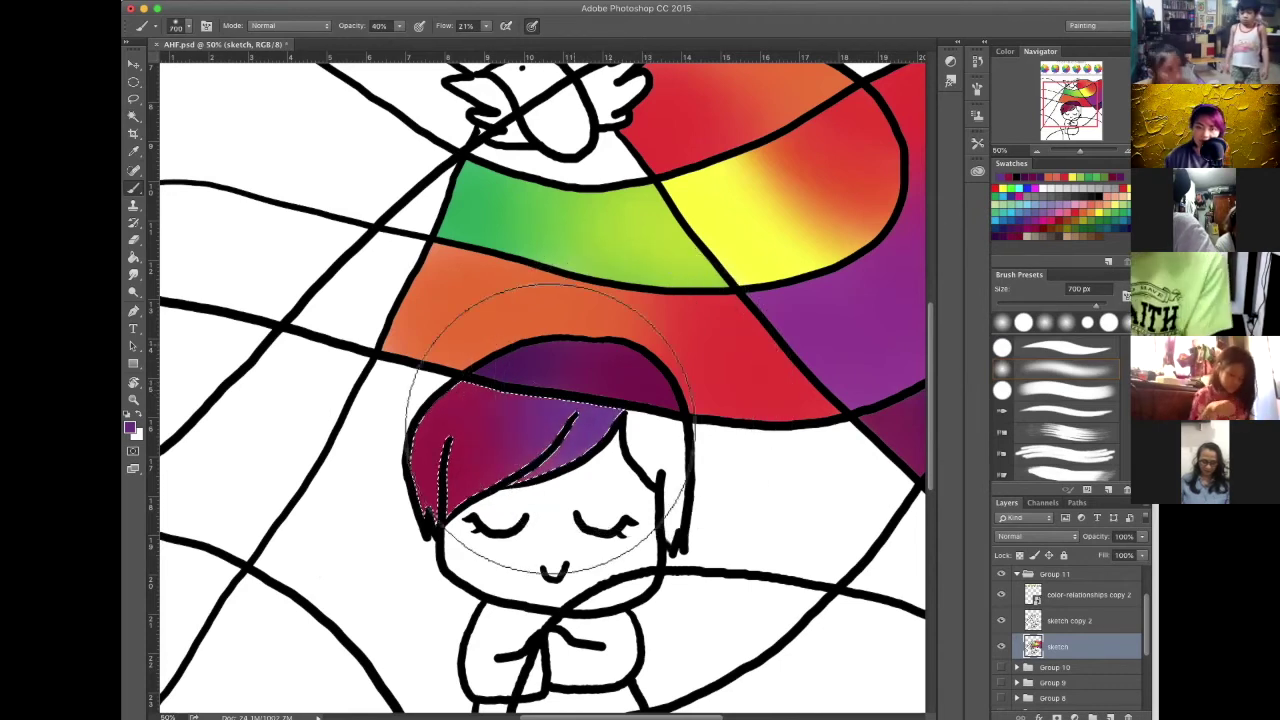
mouse_move(551, 429)
left_mouse_down()
mouse_move(624, 430)
mouse_move(510, 465)
mouse_move(630, 455)
left_mouse_up()
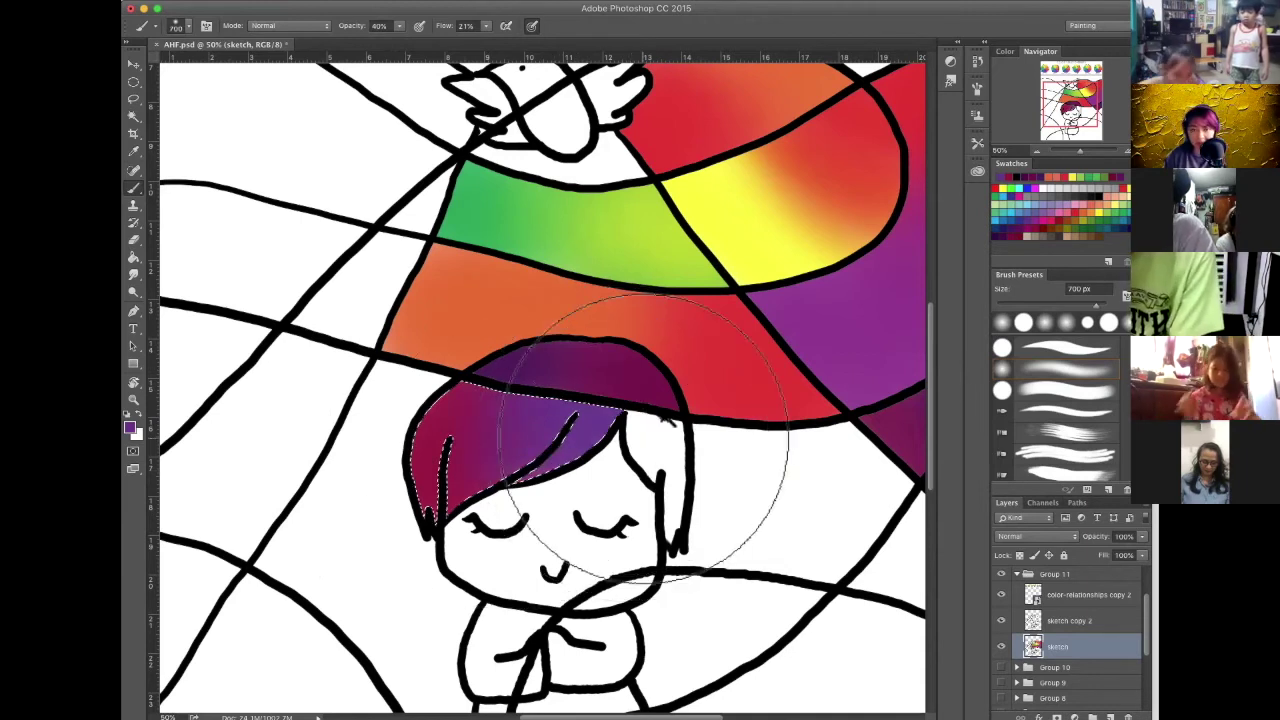
Select the remaining white side hair lock with the Magic Wand, and paint it blue upward from its tip with a soft brush enlarged to 250 px
key("w")
left_click(672, 455)
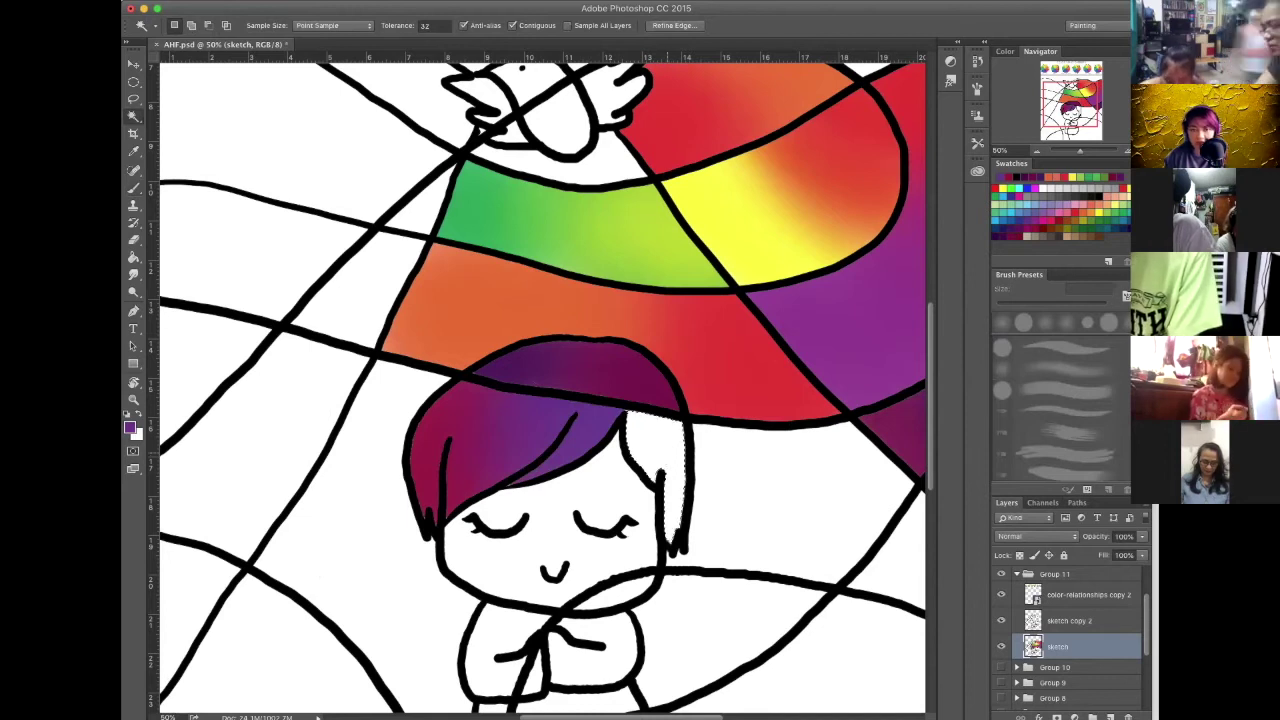
key("b")
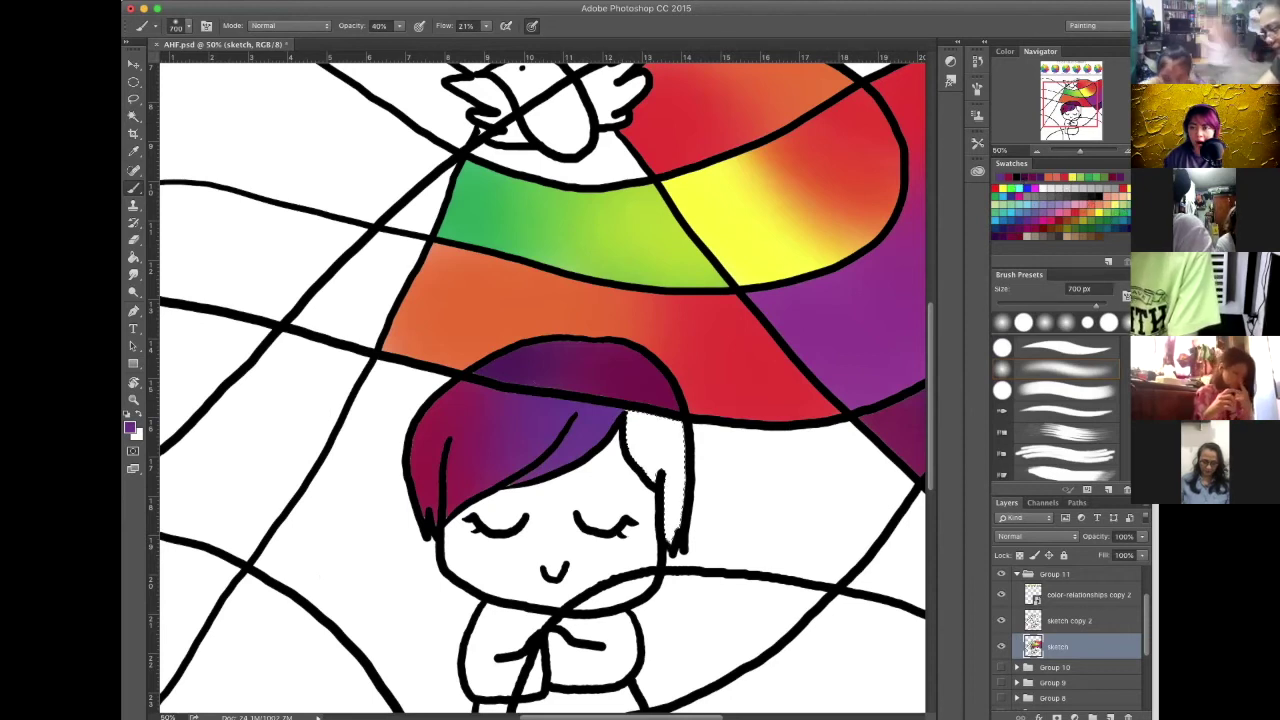
left_click(1100, 178)
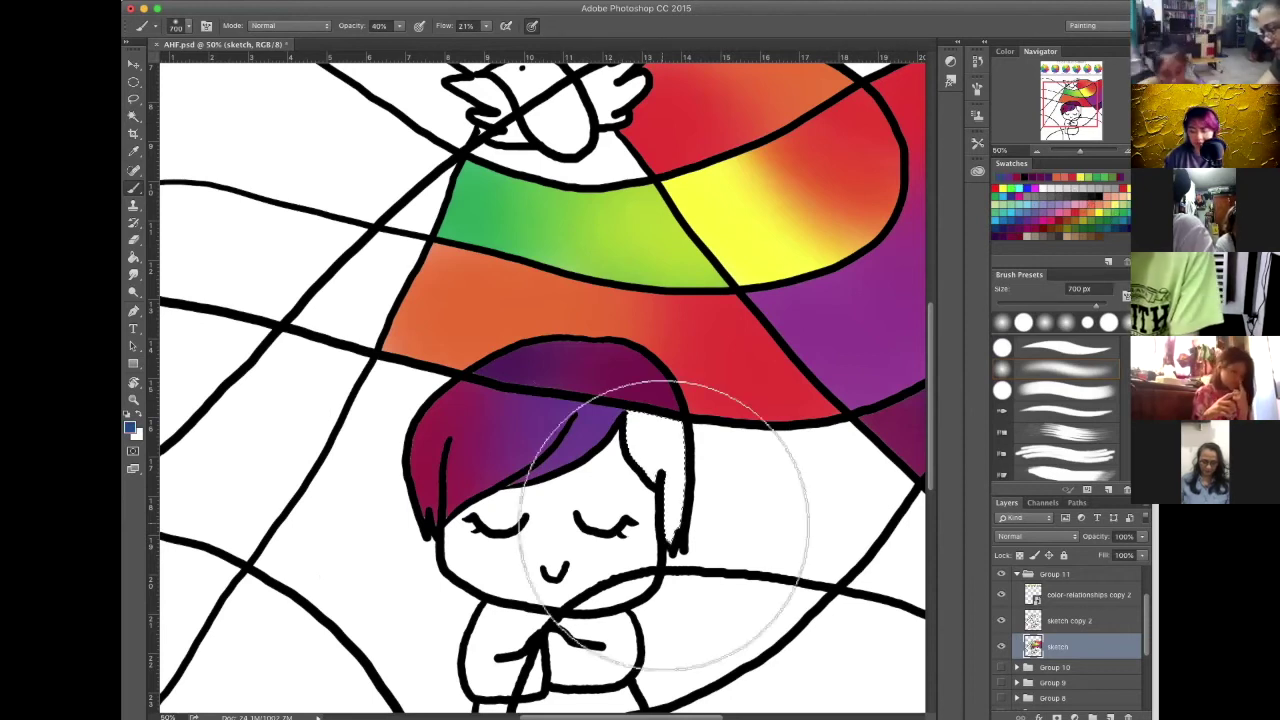
key("bracketleft")
key("bracketleft")
key("bracketleft")
key("bracketleft")
key("bracketleft")
key("bracketleft")
key("bracketleft")
key("bracketleft")
key("bracketleft")
key("bracketleft")
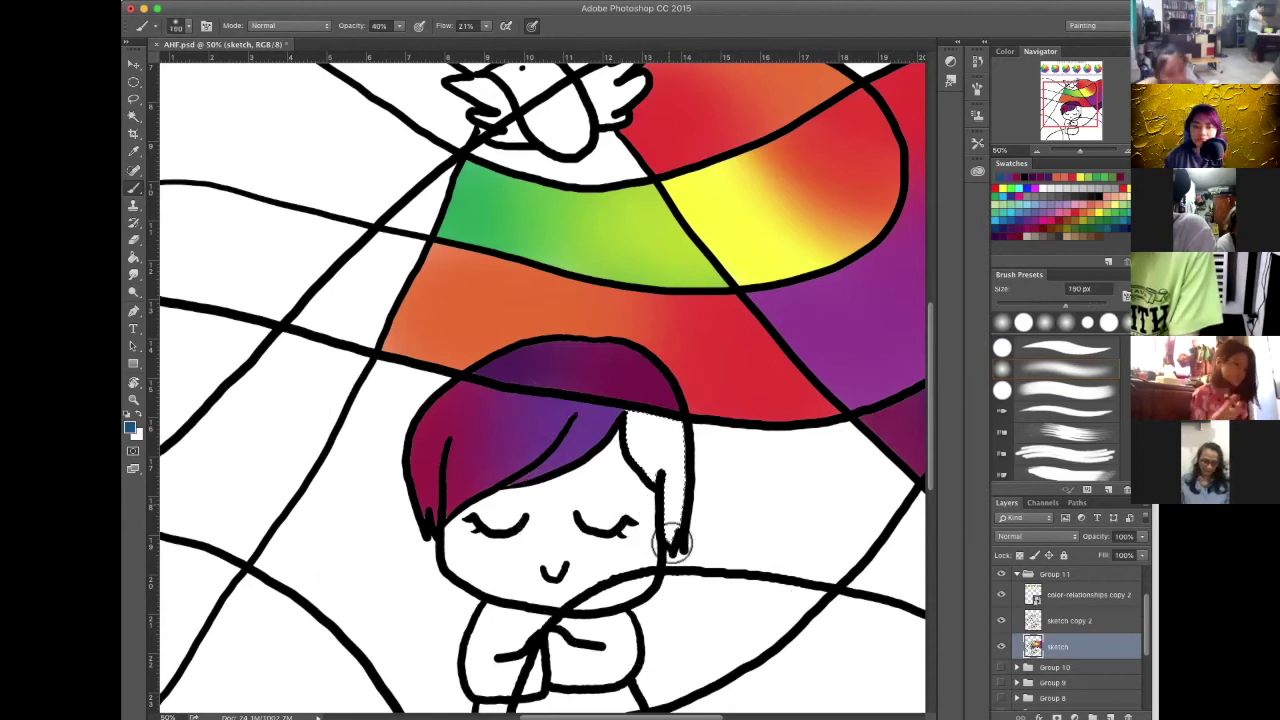
key("bracketright")
mouse_move(675, 537)
left_mouse_down()
mouse_move(672, 464)
mouse_move(678, 498)
left_mouse_up()
key("bracketright")
key("bracketright")
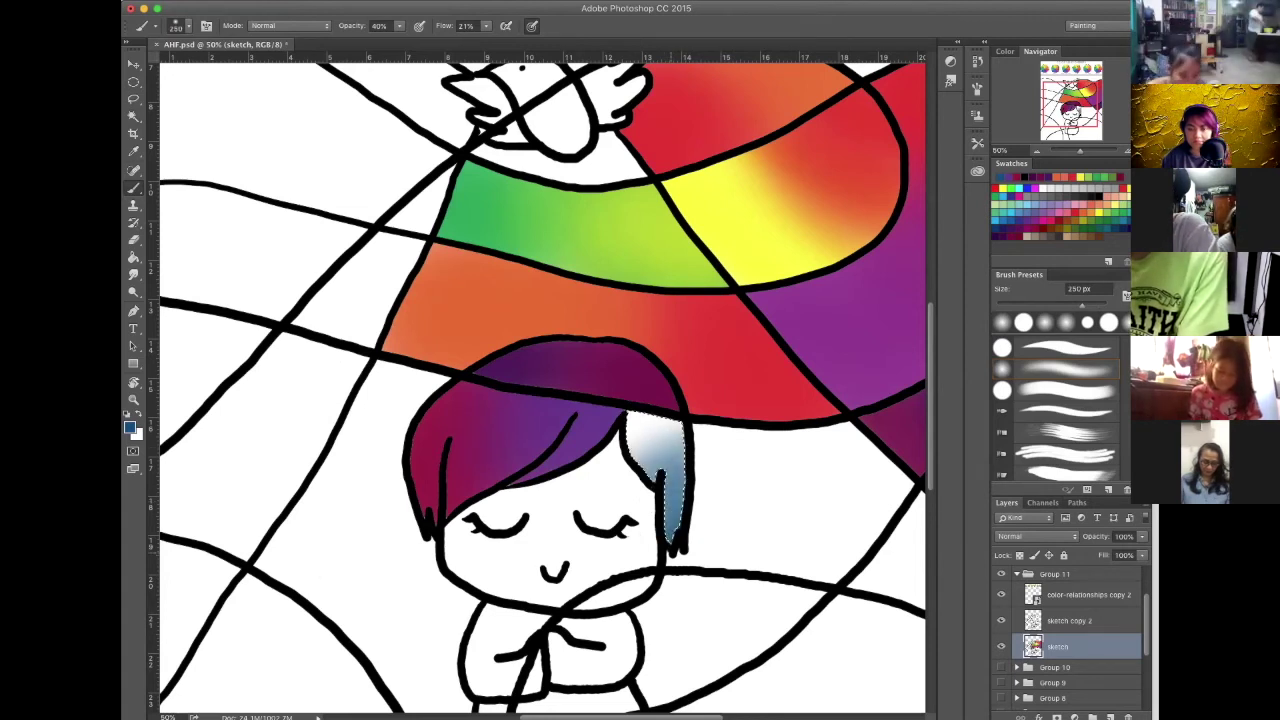
left_click(680, 484)
left_click(682, 484)
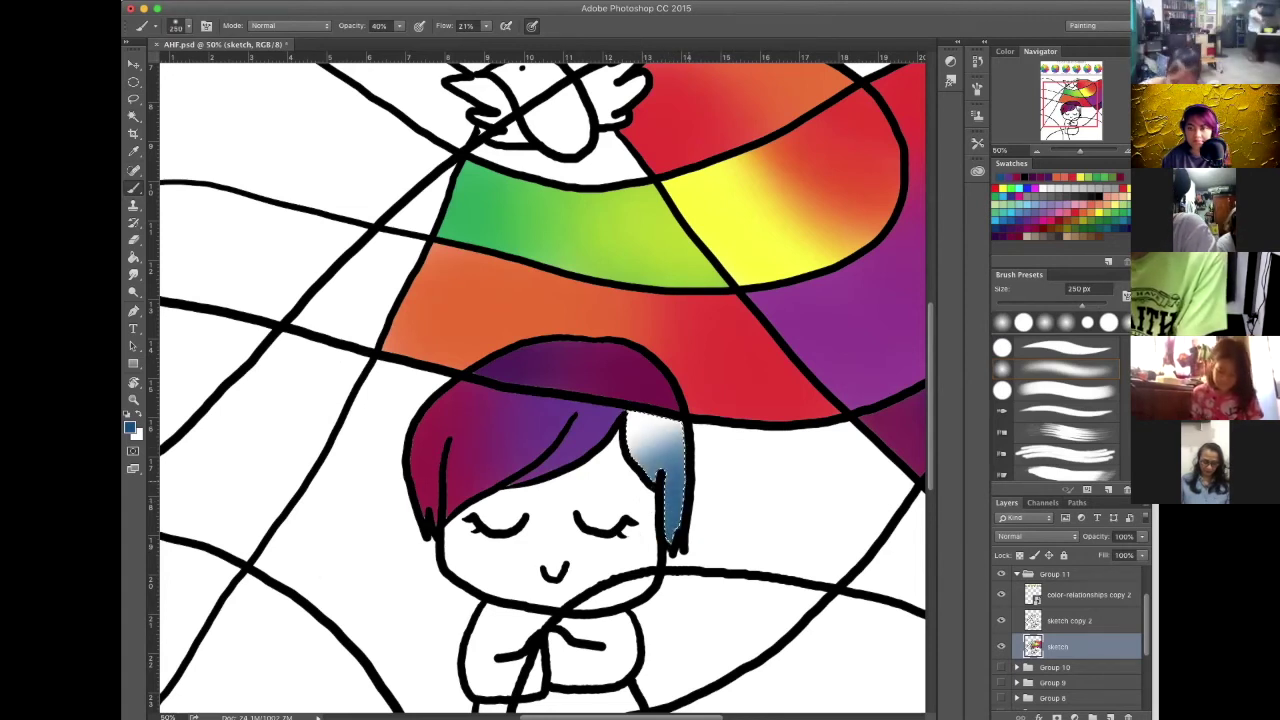
Paint the upper part of the side hair lock purple with the 250 px soft brush, blending it into the blue
left_click(1019, 229)
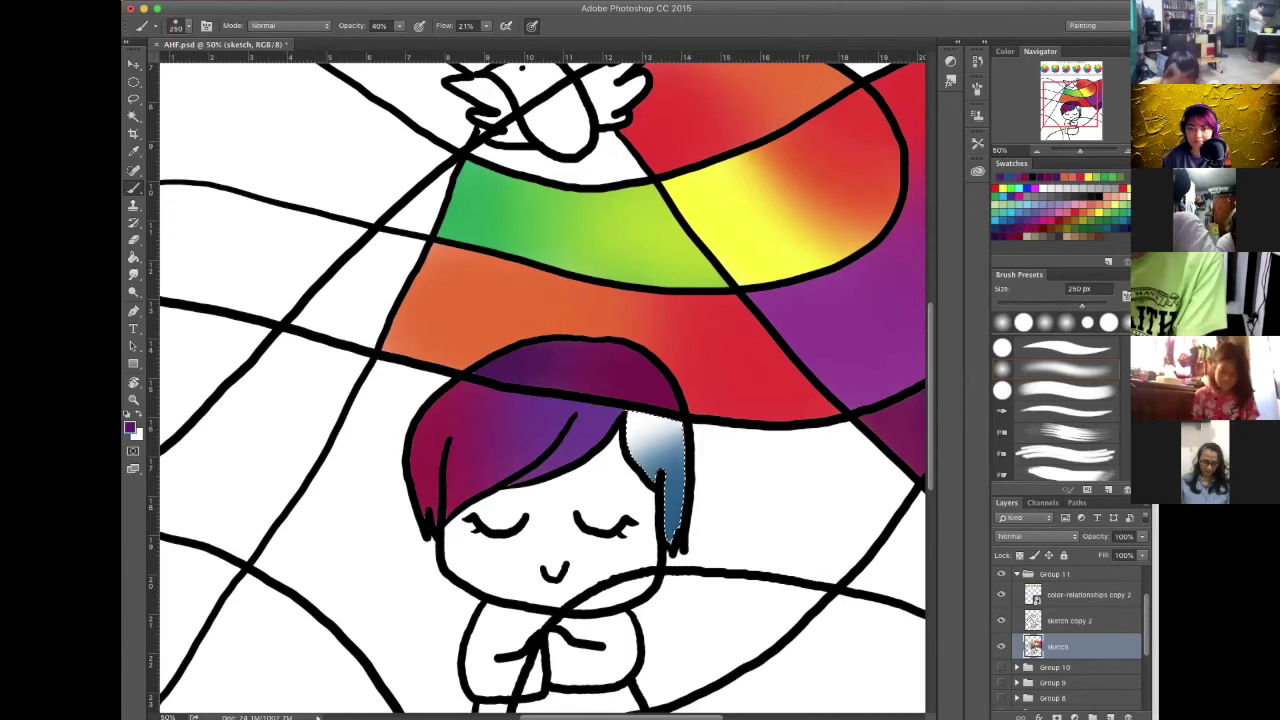
left_click(655, 440)
left_click(638, 432)
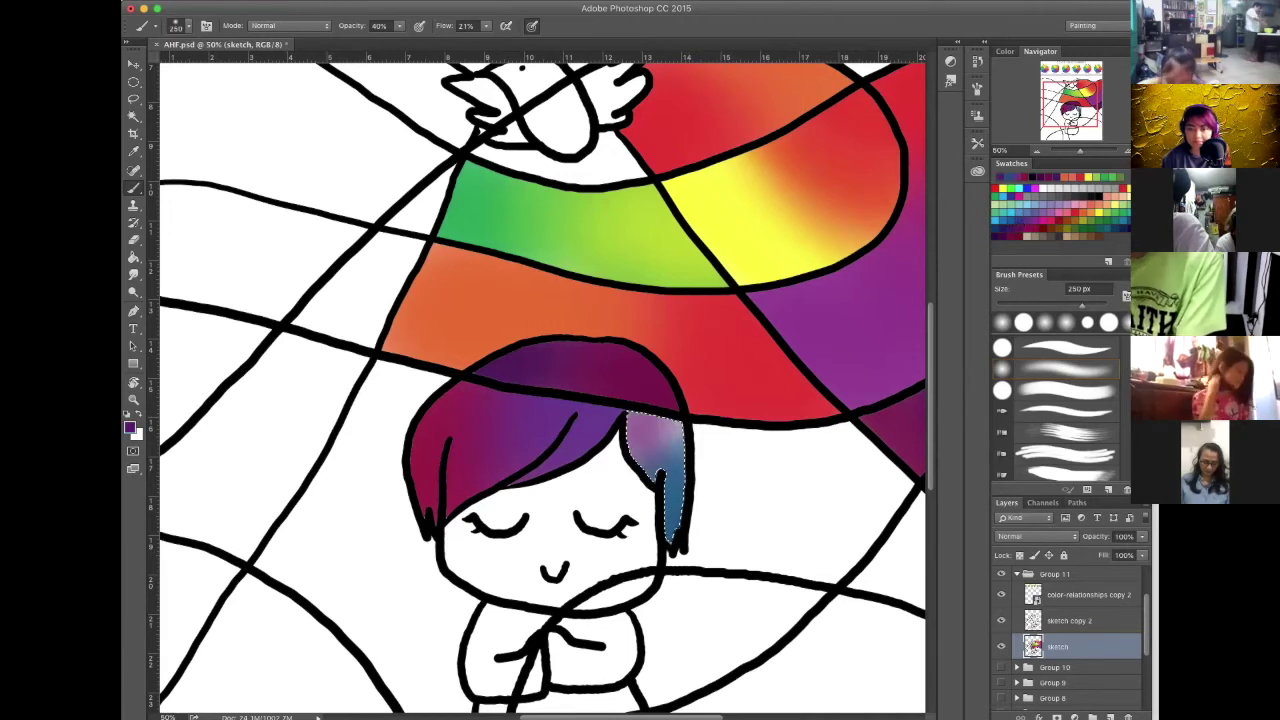
left_click(655, 440)
left_click(655, 445)
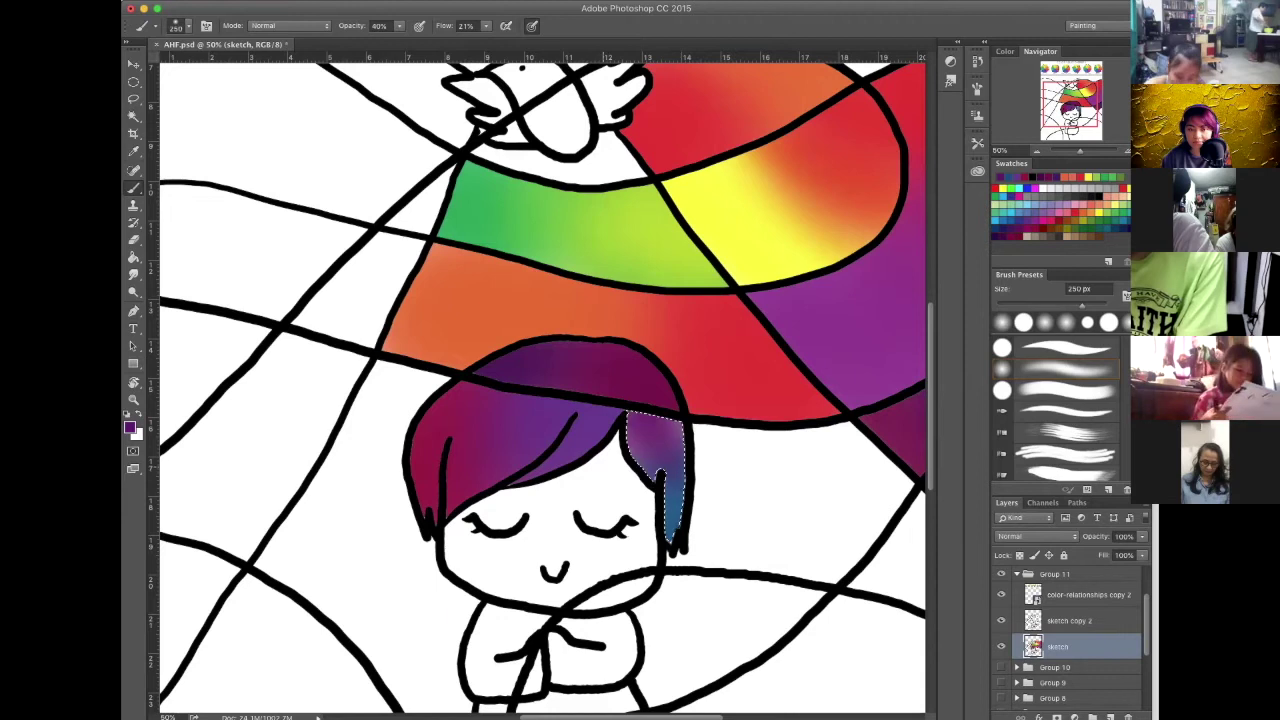
Deepen the purple on the upper side hair lock with the 250 px soft brush, extending it down into the blue
left_click(656, 443)
left_click(655, 445)
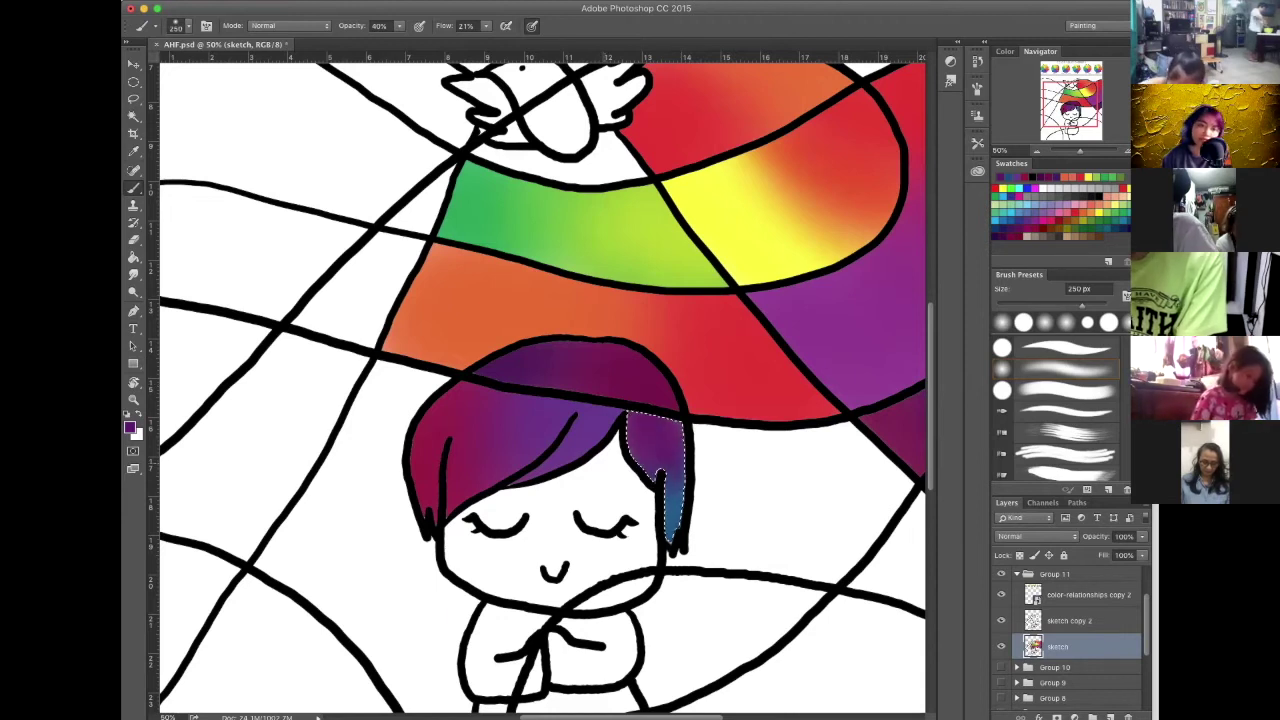
left_click(660, 450)
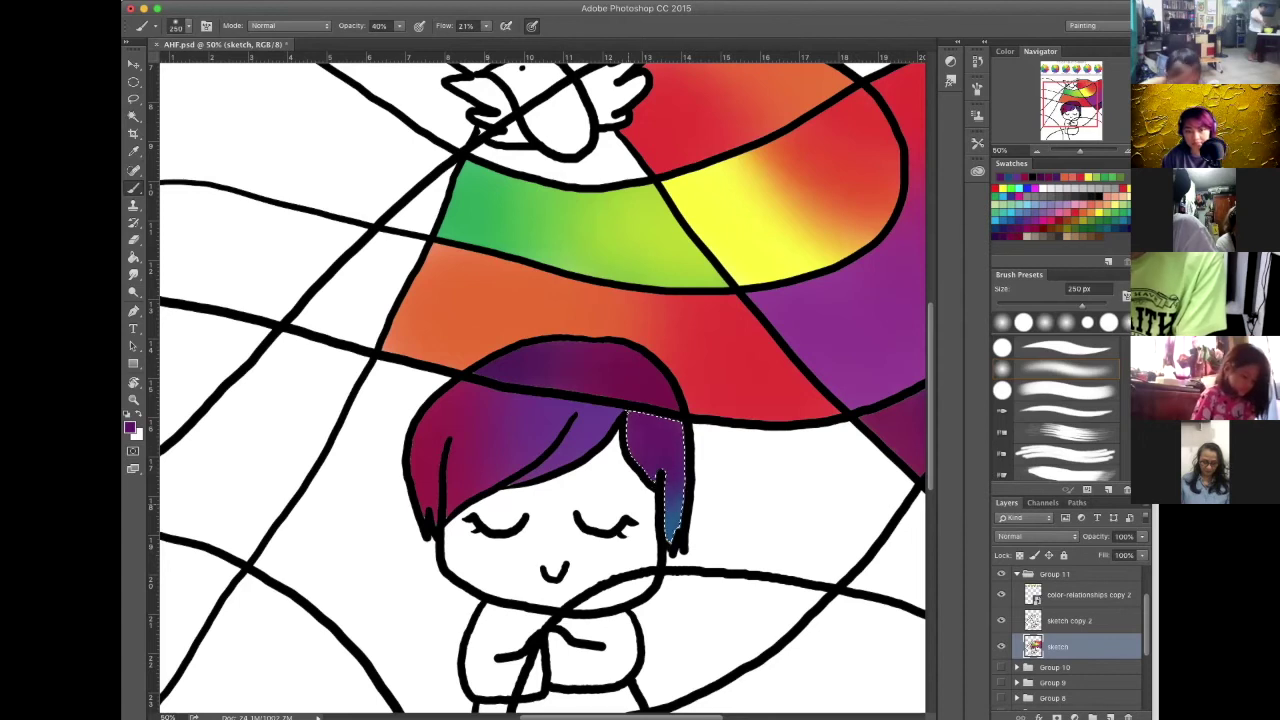
scroll(660, 430, "down", 3)
scroll(655, 428, "down", 2)
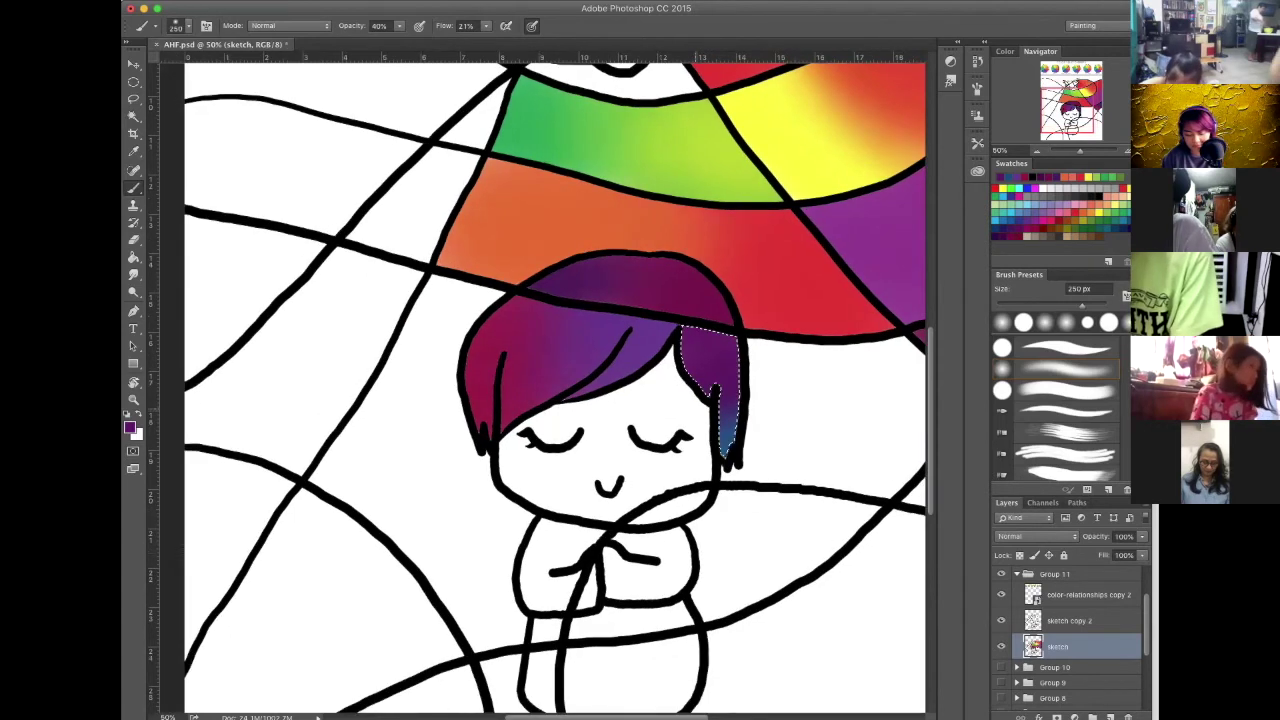
key("w")
left_click(655, 425)
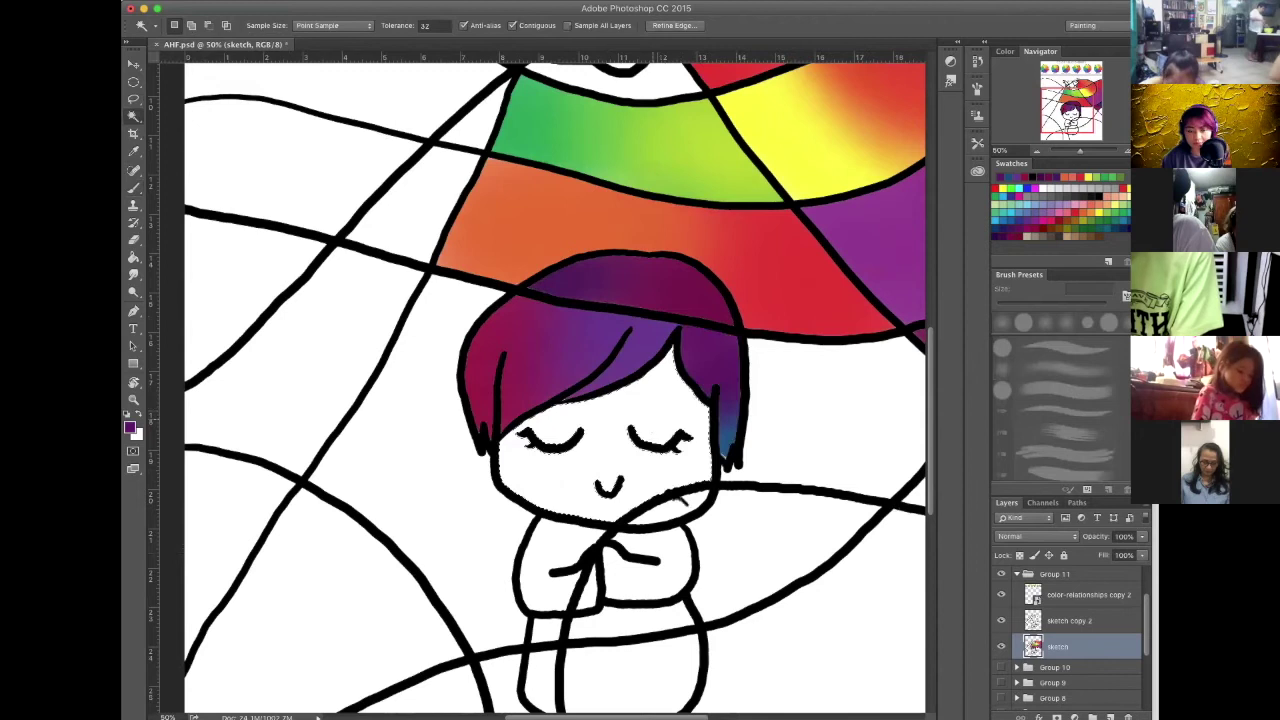
left_click(679, 503, "shift")
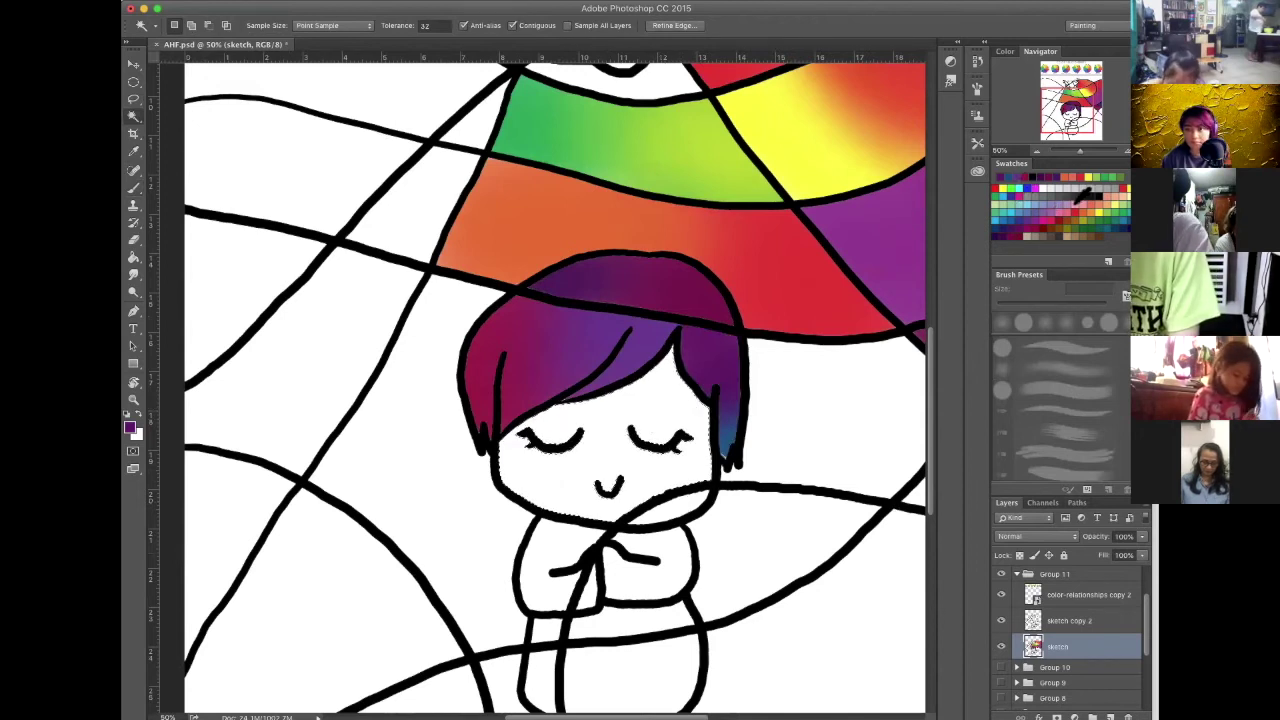
Select the white background section beside the side hair lock with the Magic Wand, and paint it dark green outward from the hair at 800 px
left_click(827, 443)
left_click_drag(872, 388, 722, 384)
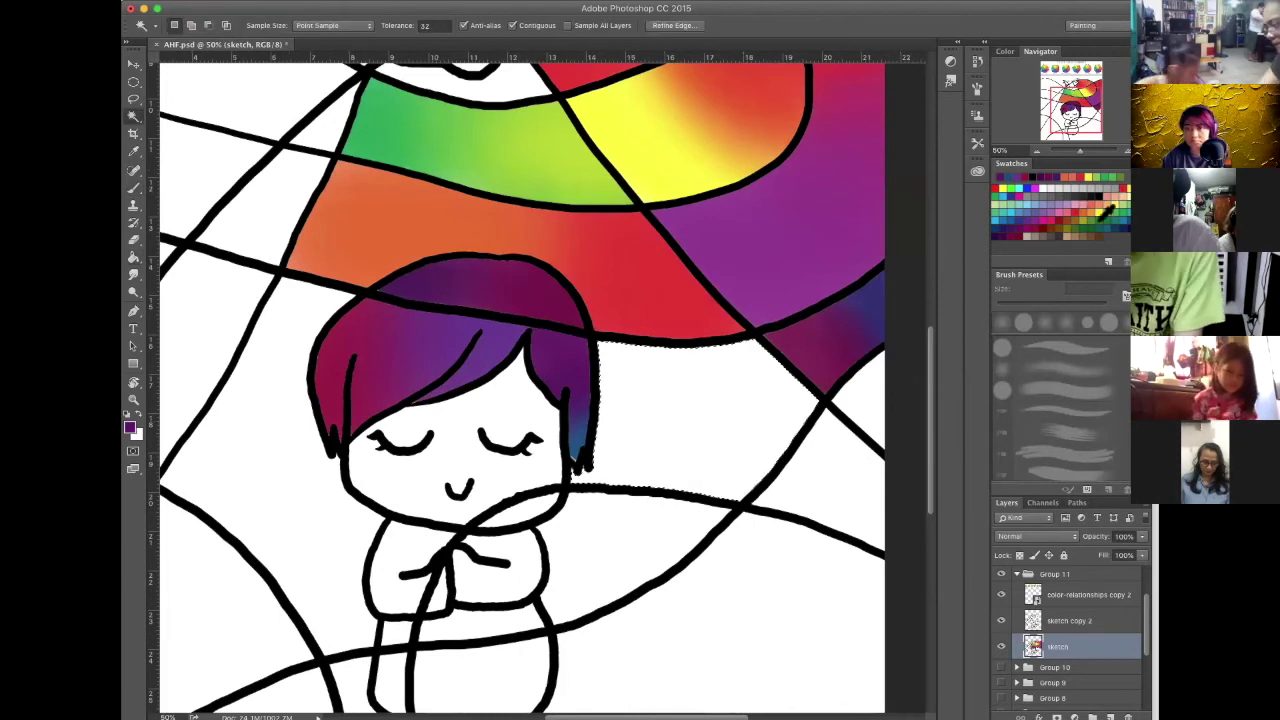
left_click(1113, 177)
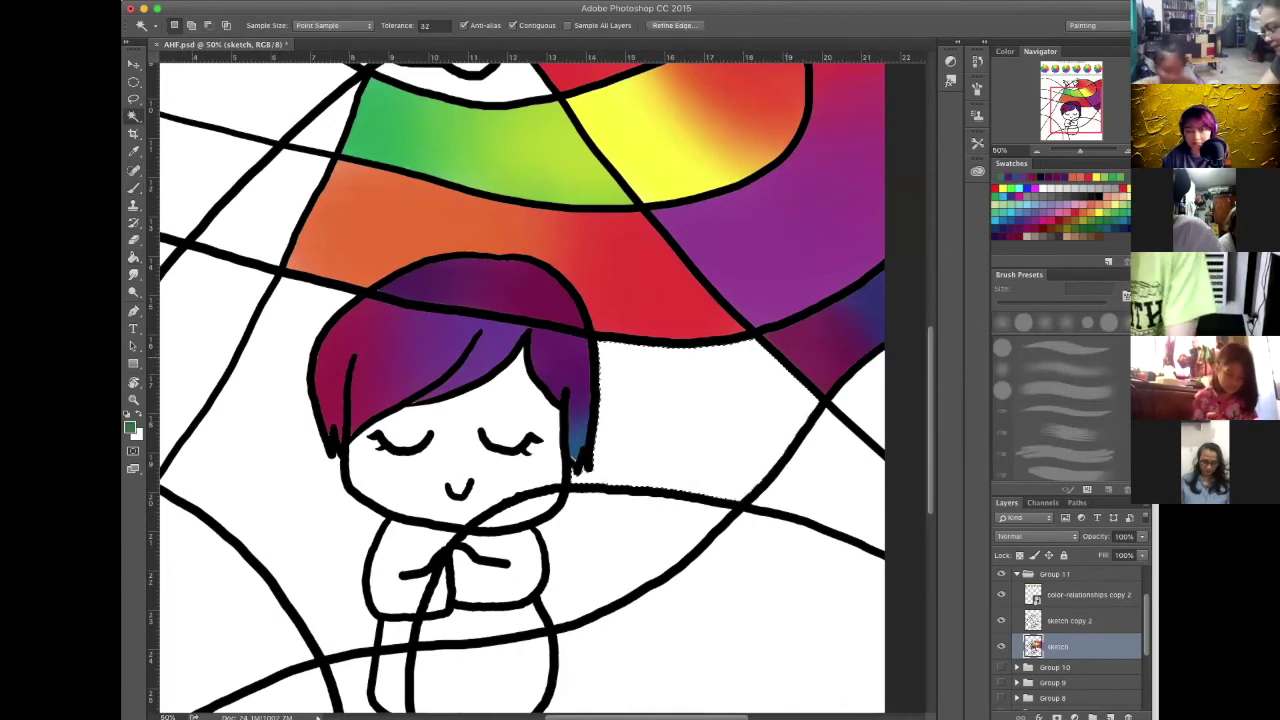
key("b")
key("bracketright")
key("bracketright")
key("bracketright")
key("bracketright")
key("bracketright")
key("bracketright")
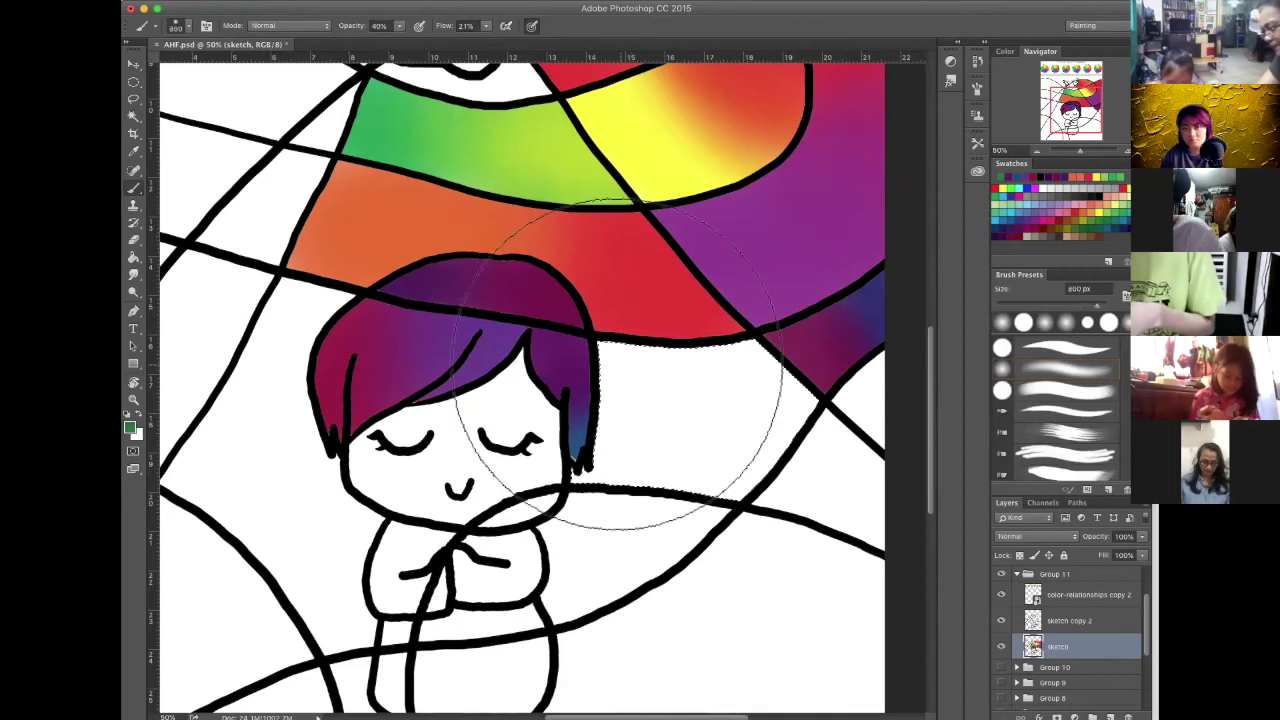
mouse_move(617, 365)
left_mouse_down()
mouse_move(687, 305)
mouse_move(641, 327)
mouse_move(572, 411)
mouse_move(678, 248)
mouse_move(705, 296)
left_mouse_up()
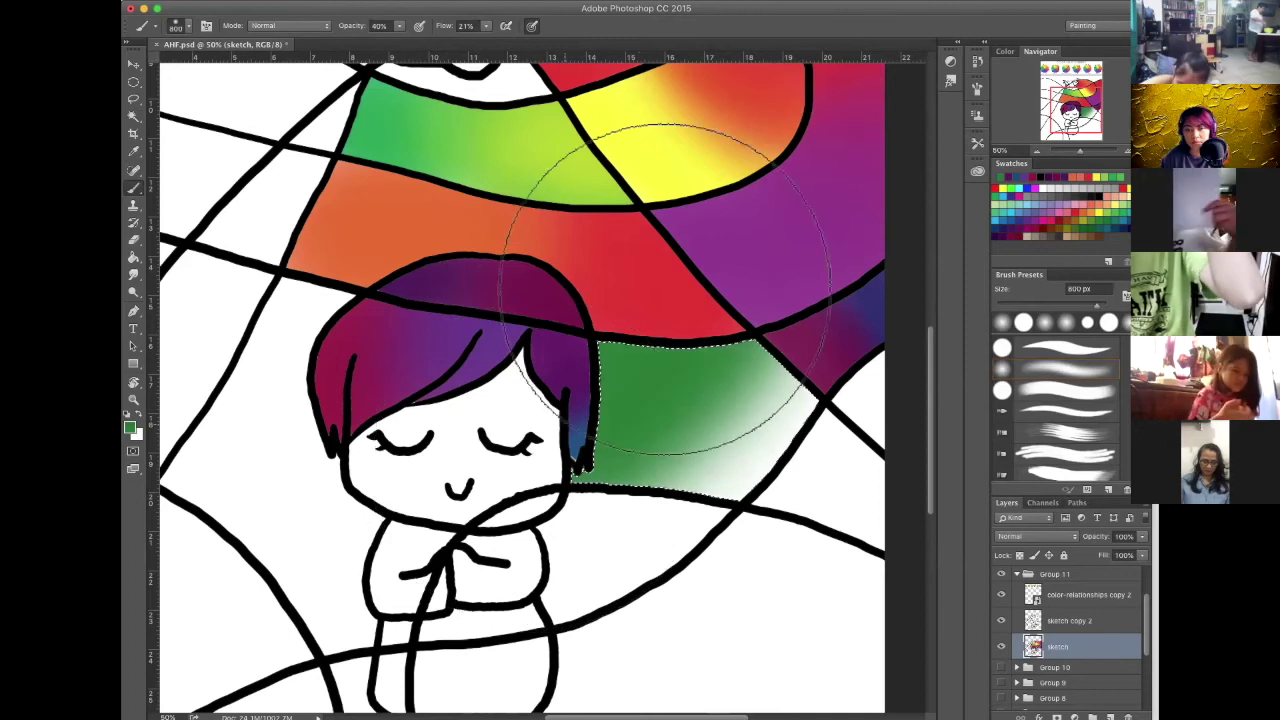
Paint the white outer part of the selected section light green with the 800 px soft brush, blending it into the dark green
left_click_drag(697, 230, 603, 368)
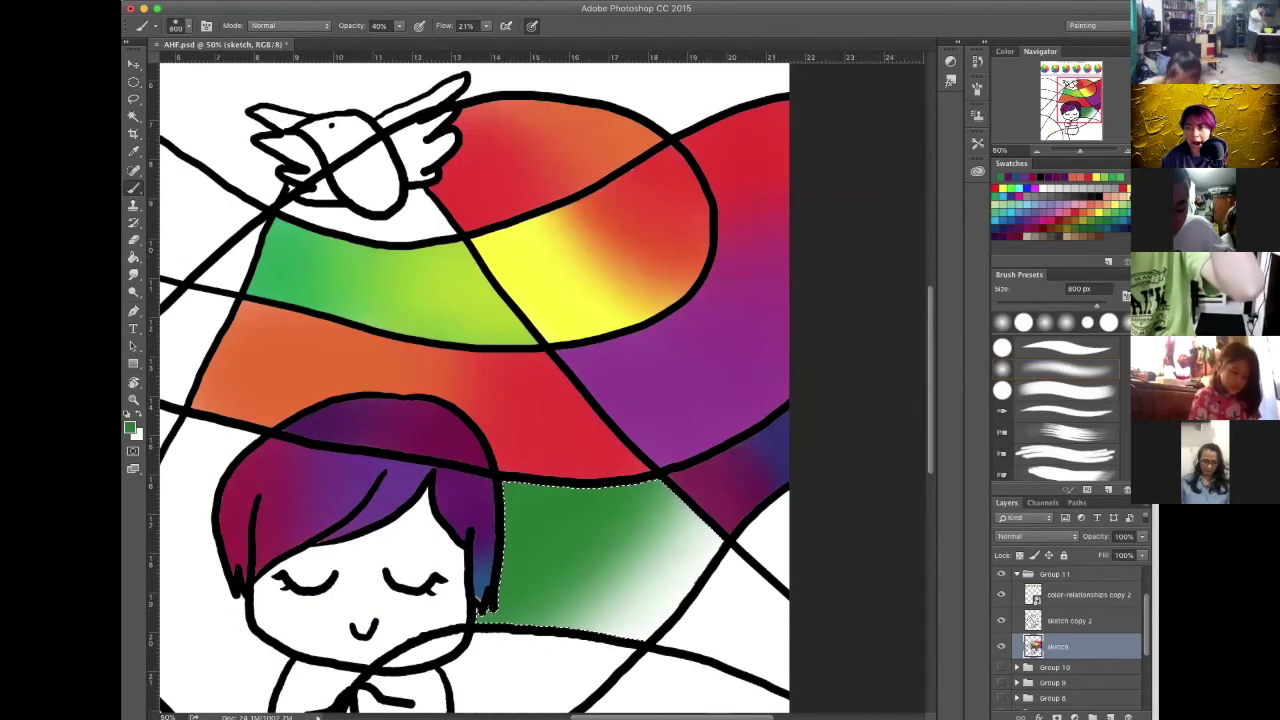
left_click(1008, 178)
left_click(704, 545)
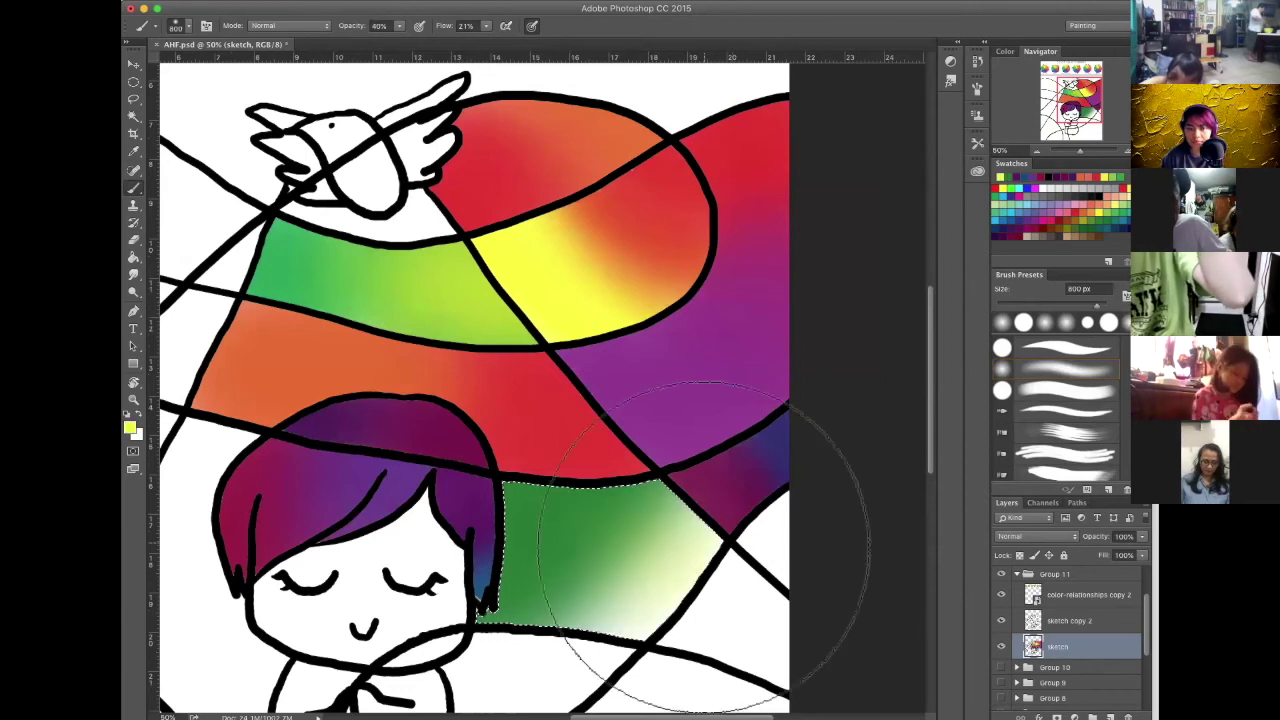
left_click(1116, 206)
left_click_drag(686, 522, 677, 349)
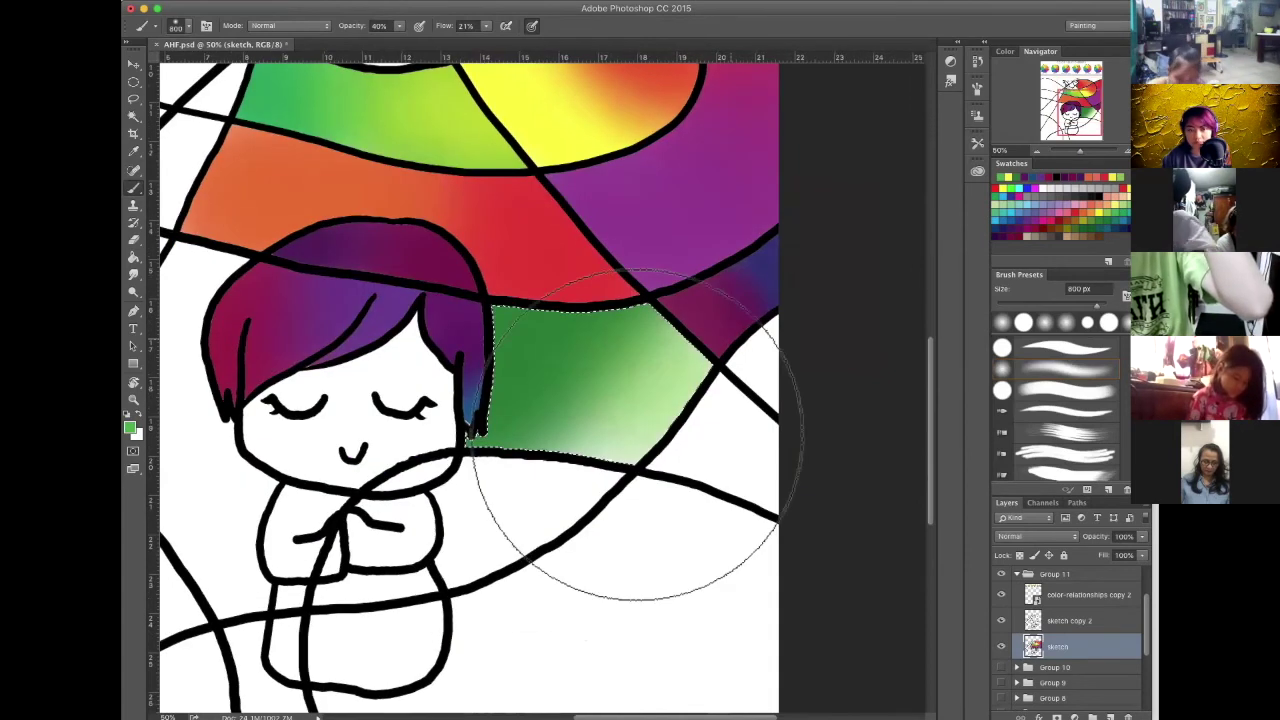
mouse_move(637, 435)
left_mouse_down()
mouse_move(709, 375)
mouse_move(745, 388)
mouse_move(605, 455)
left_mouse_up()
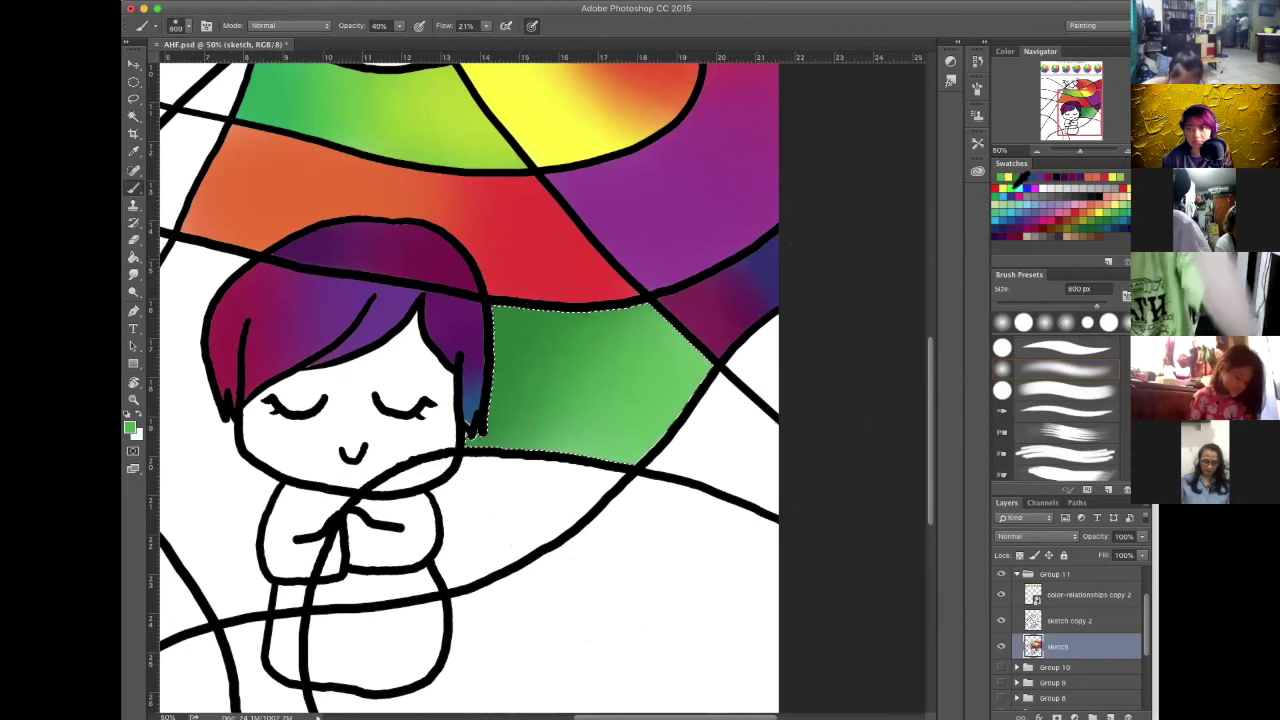
Paint the green section's outer end pale yellow with the 800 px soft brush, blending it into the green
left_click(1026, 210)
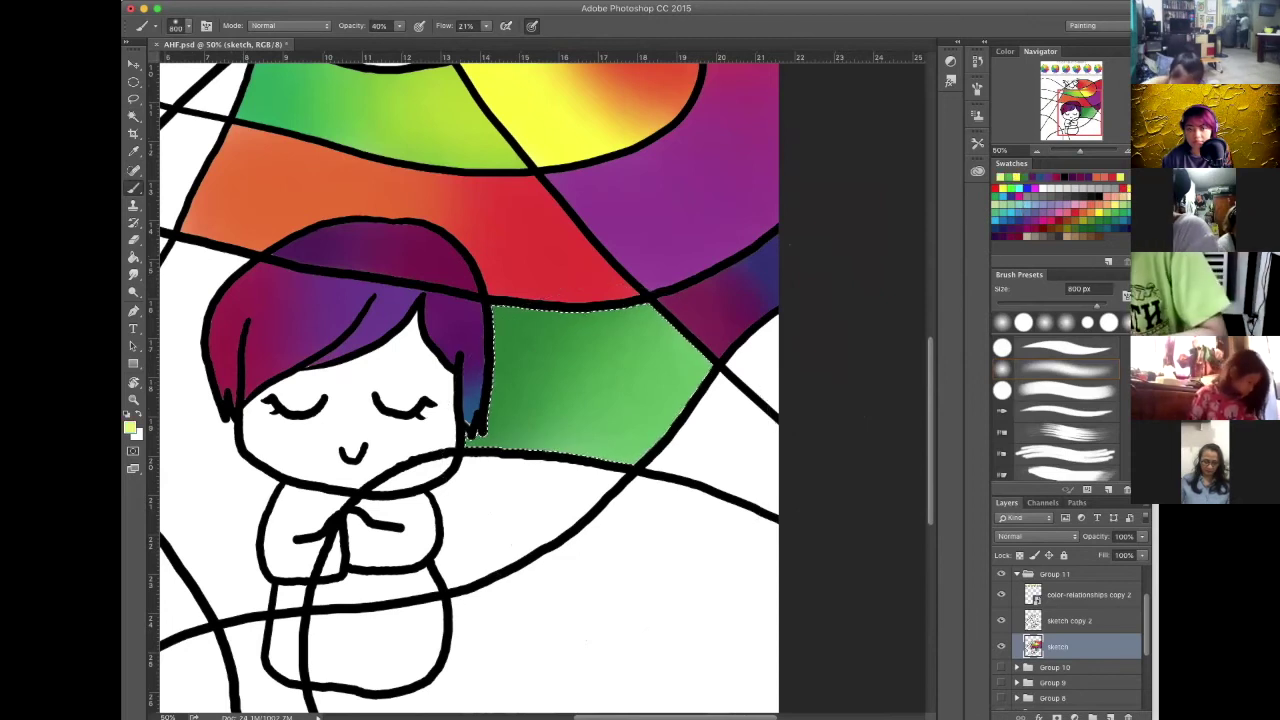
mouse_move(699, 391)
left_mouse_down()
mouse_move(628, 452)
mouse_move(618, 424)
mouse_move(662, 390)
left_mouse_up()
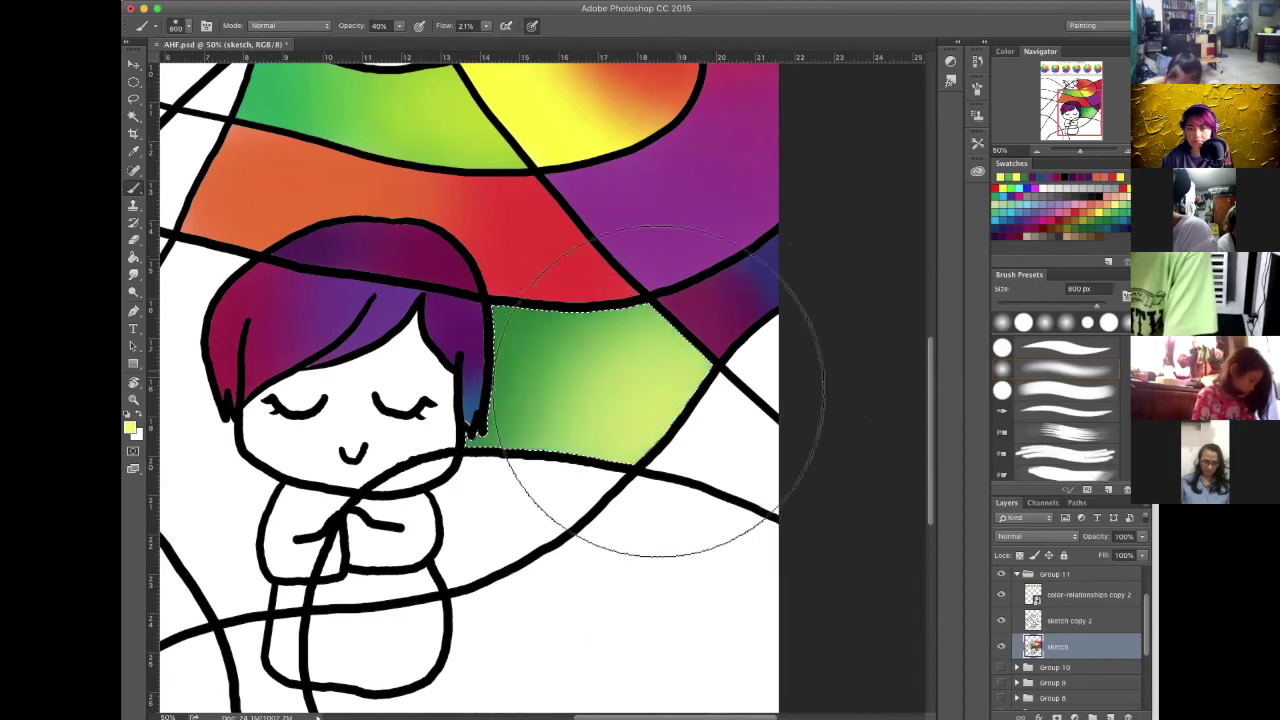
key("super+d")
Select the small white triangle at the canvas edge below the purple-blue section with the Magic Wand, and paint it coral with a 300 px soft brush
mouse_move(729, 326)
left_mouse_down()
mouse_move(683, 609)
mouse_move(764, 387)
left_mouse_up()
key("w")
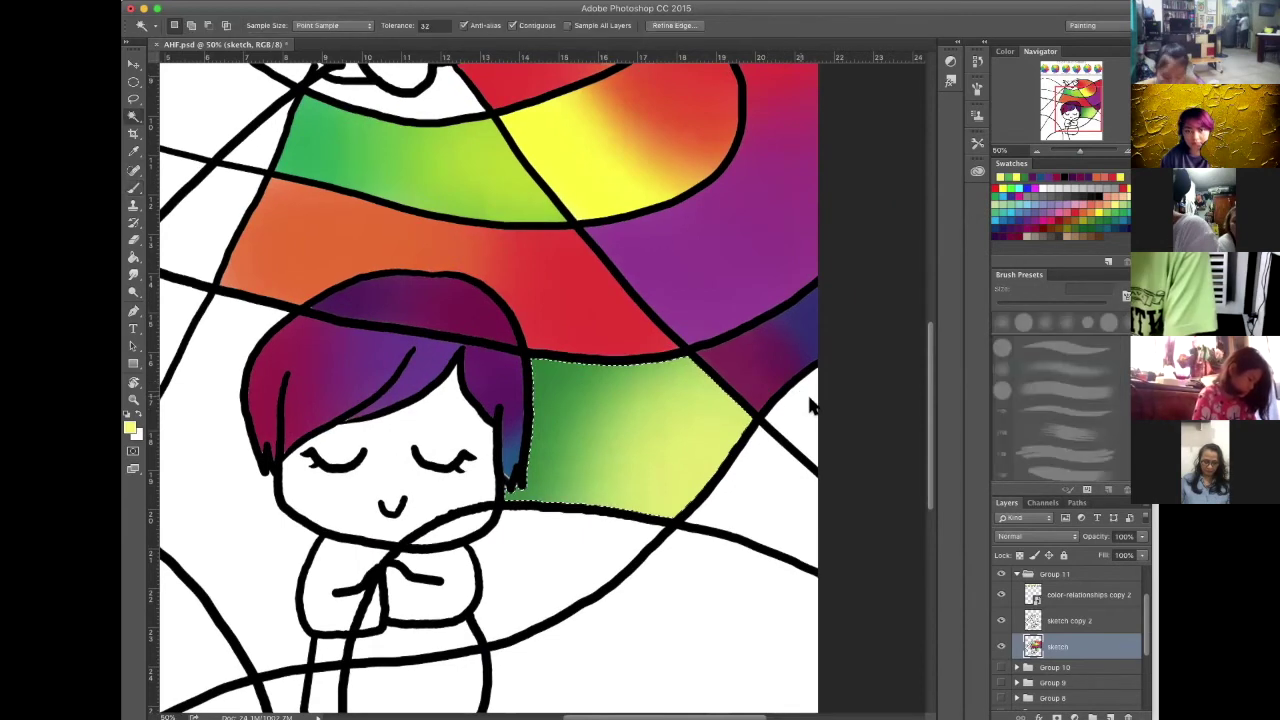
key("super+d")
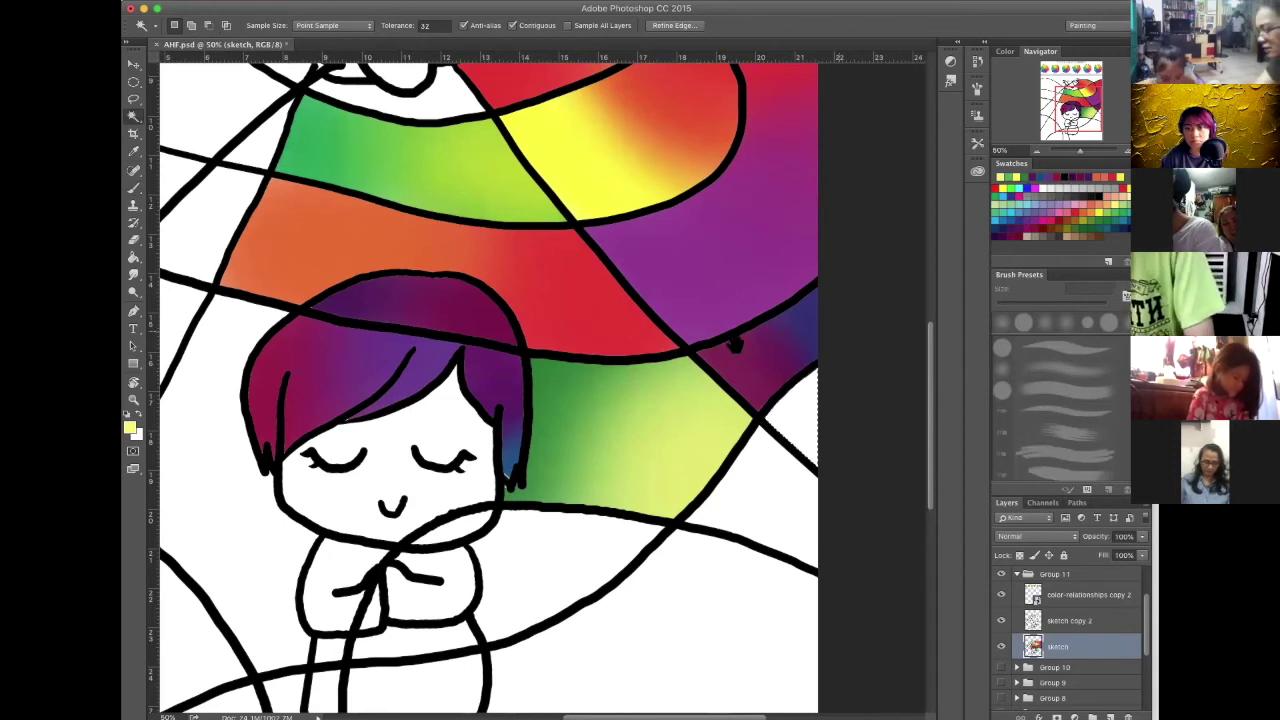
left_click_drag(1022, 212, 898, 249)
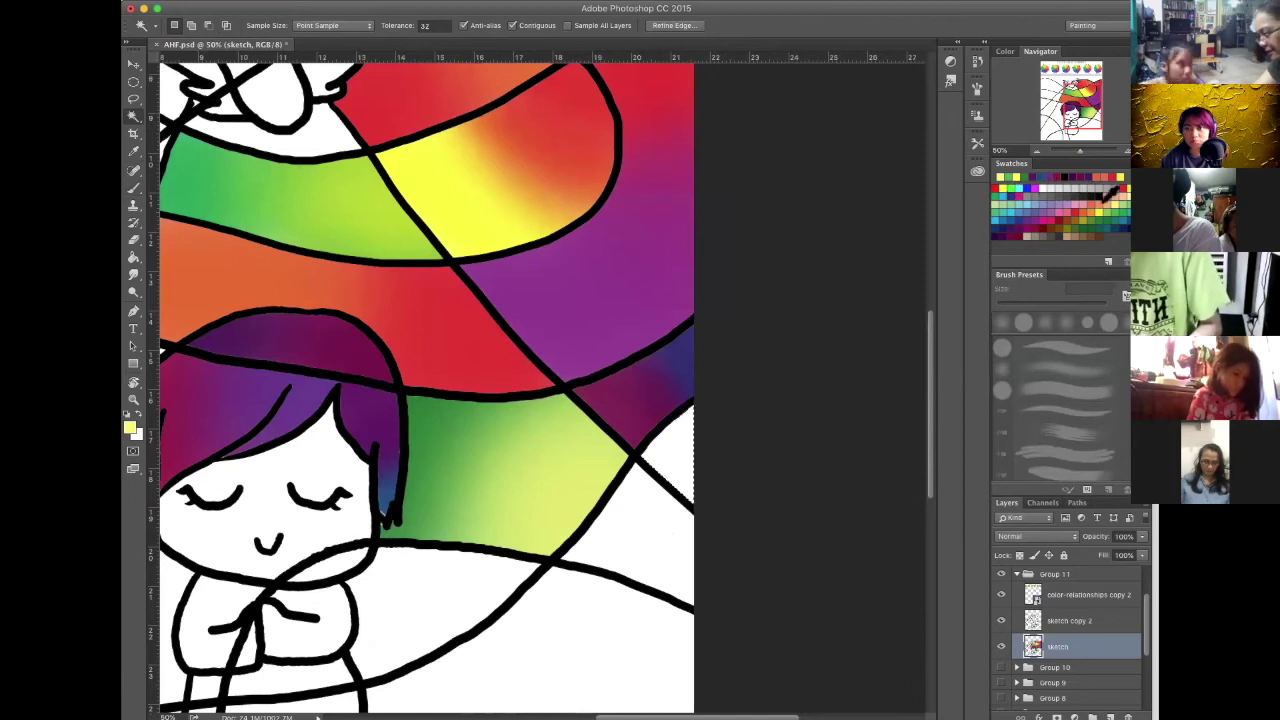
left_click(1086, 206)
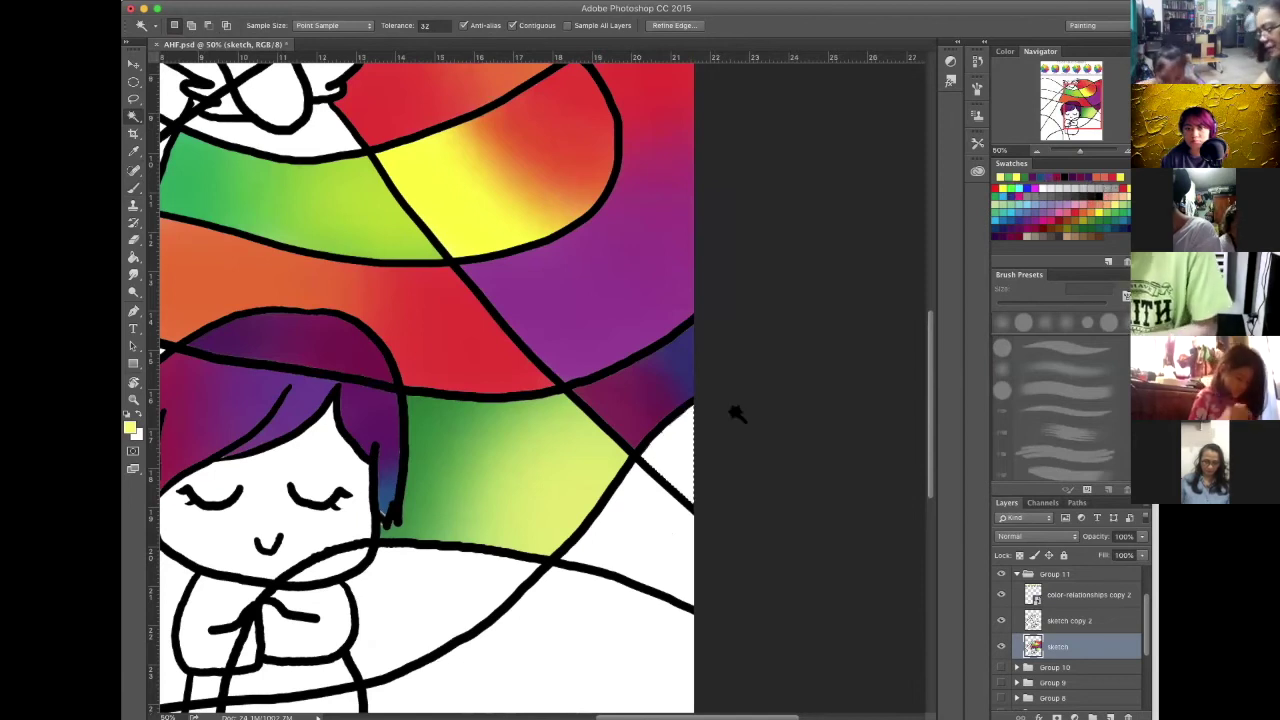
key("b")
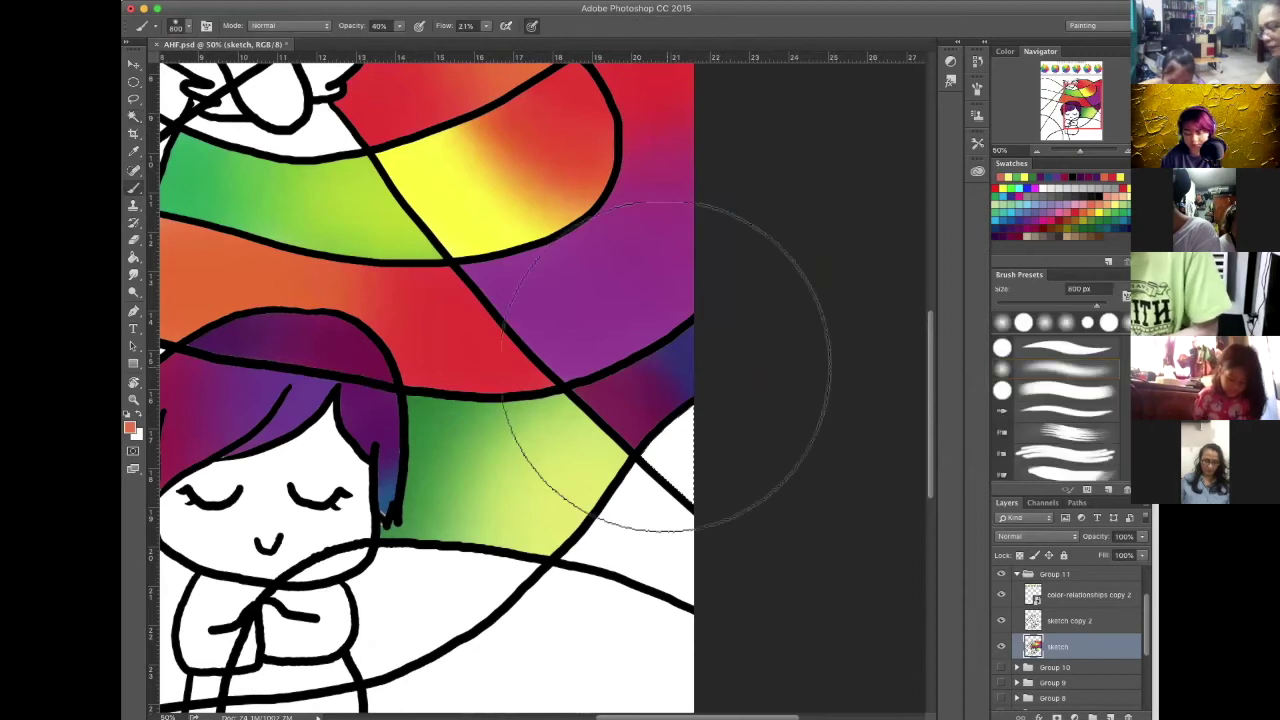
key("bracketleft")
key("bracketleft")
key("bracketleft")
key("bracketleft")
key("bracketleft")
mouse_move(672, 388)
left_mouse_down()
mouse_move(682, 446)
mouse_move(650, 436)
mouse_move(678, 440)
mouse_move(686, 466)
left_mouse_up()
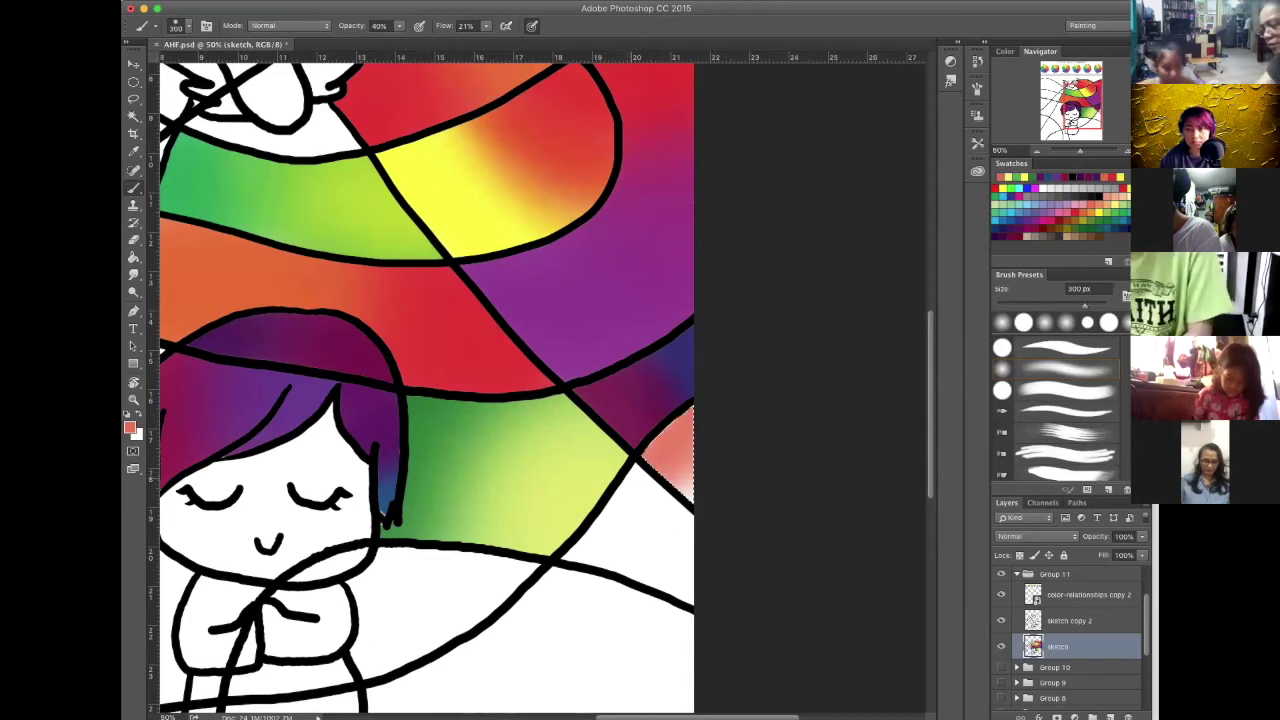
left_click(664, 369)
Paint the triangle's lower corner yellow with the 300 px soft brush, blending it into the coral
left_click(1003, 188)
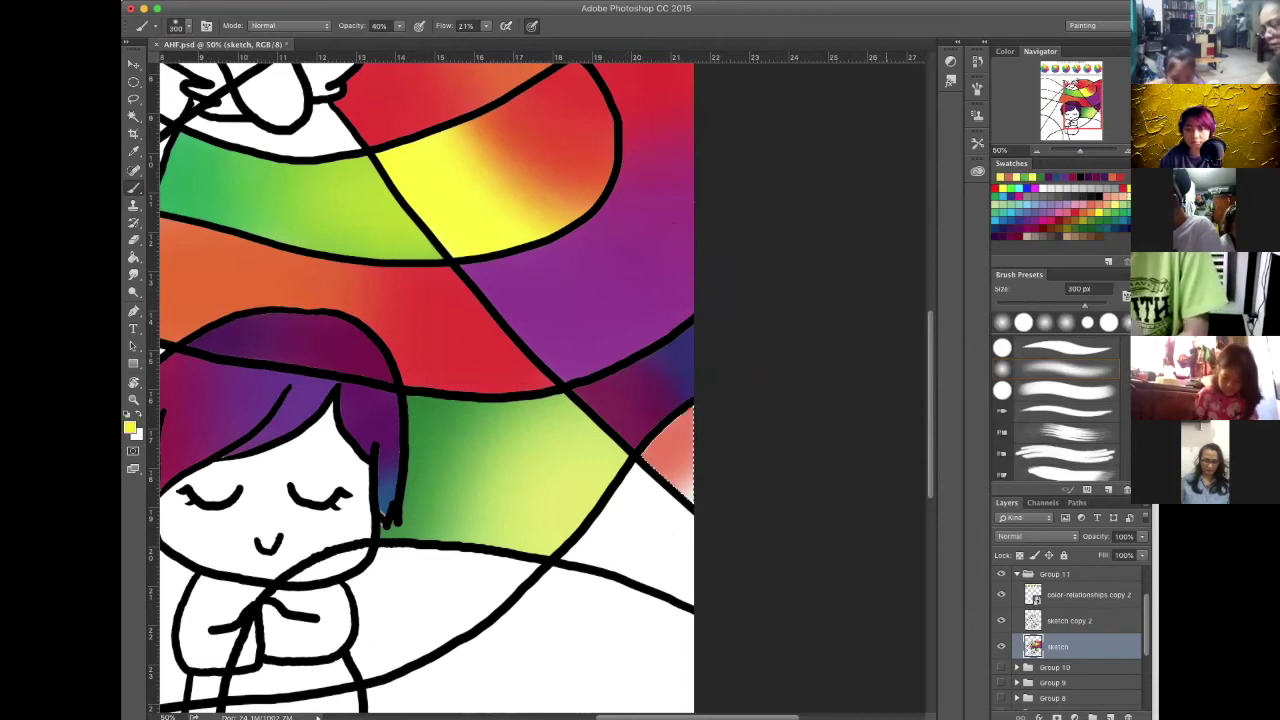
left_click_drag(706, 482, 685, 494)
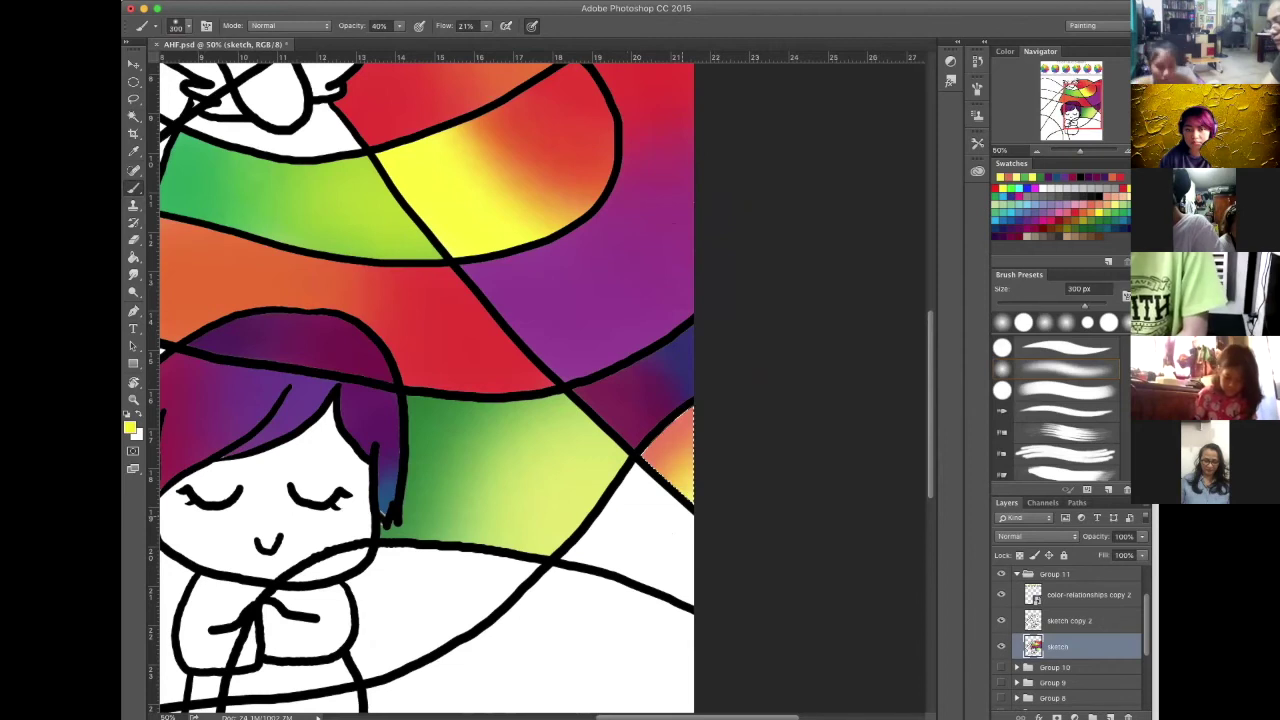
left_click(1090, 206)
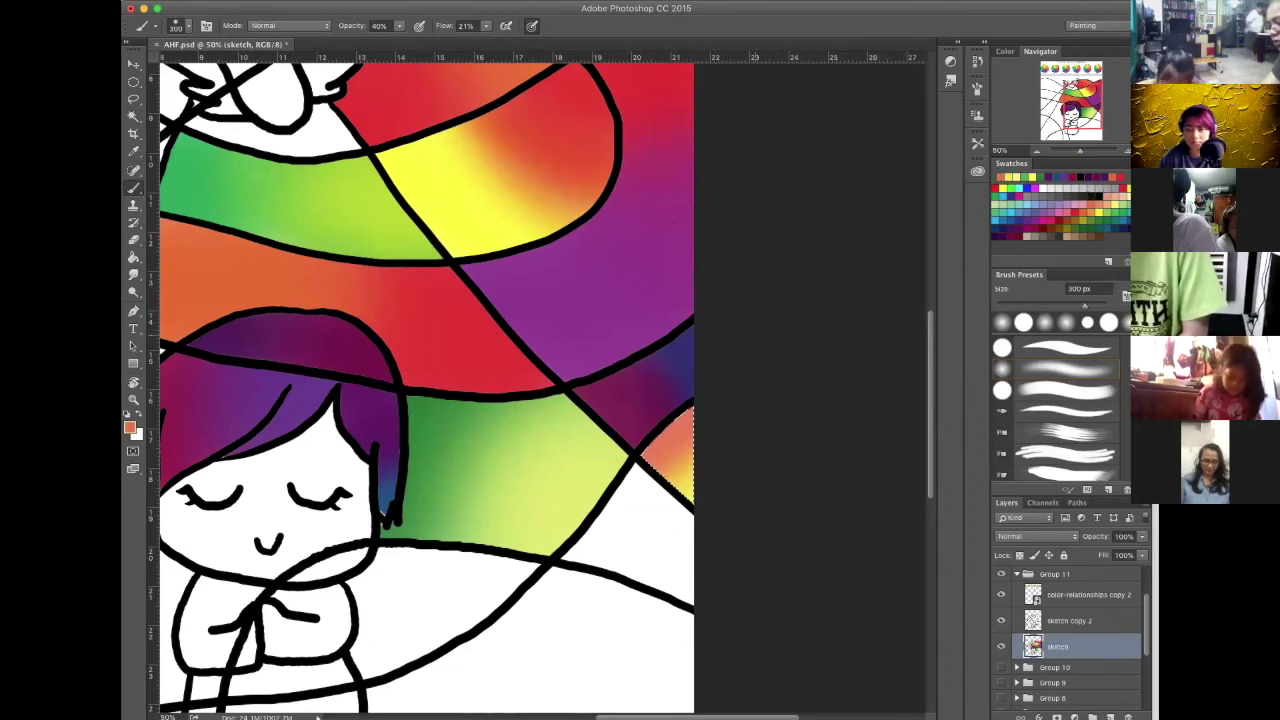
Select the white section below the coral triangle with the Magic Wand, and paint yellow outward from its inner corner at 300 px
scroll(740, 400, "down", 3)
scroll(740, 400, "left", 3)
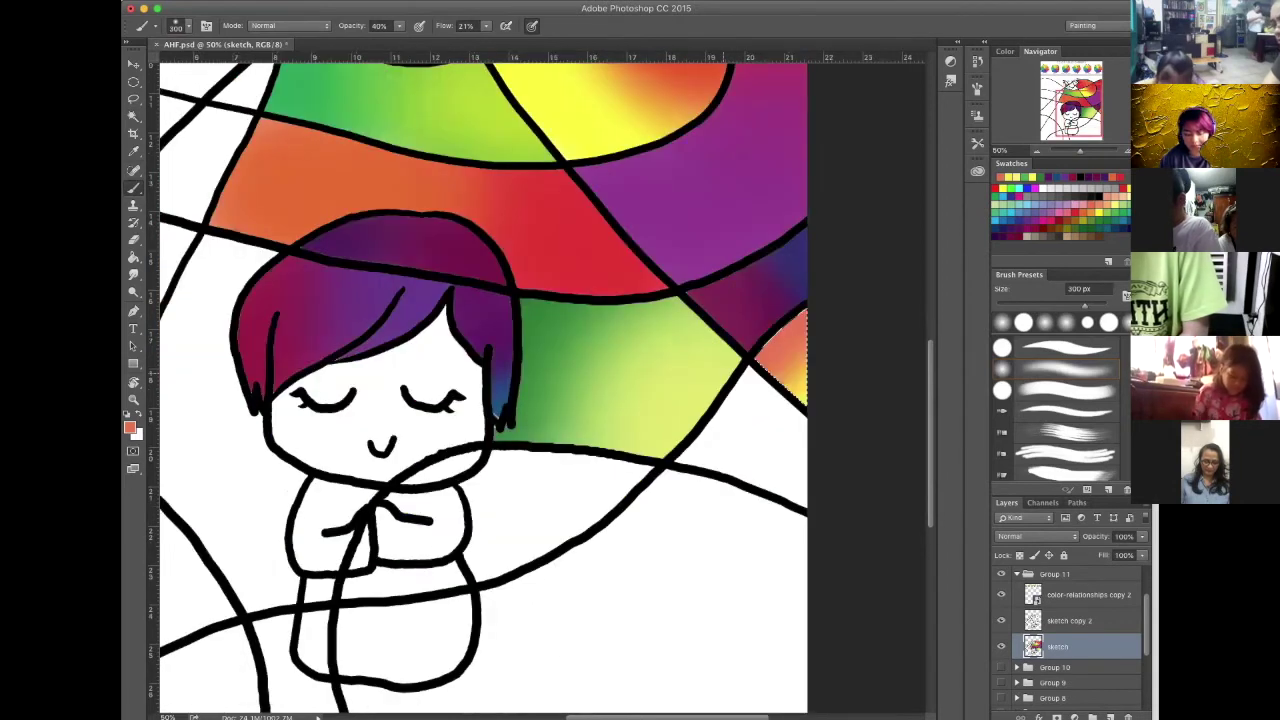
key("w")
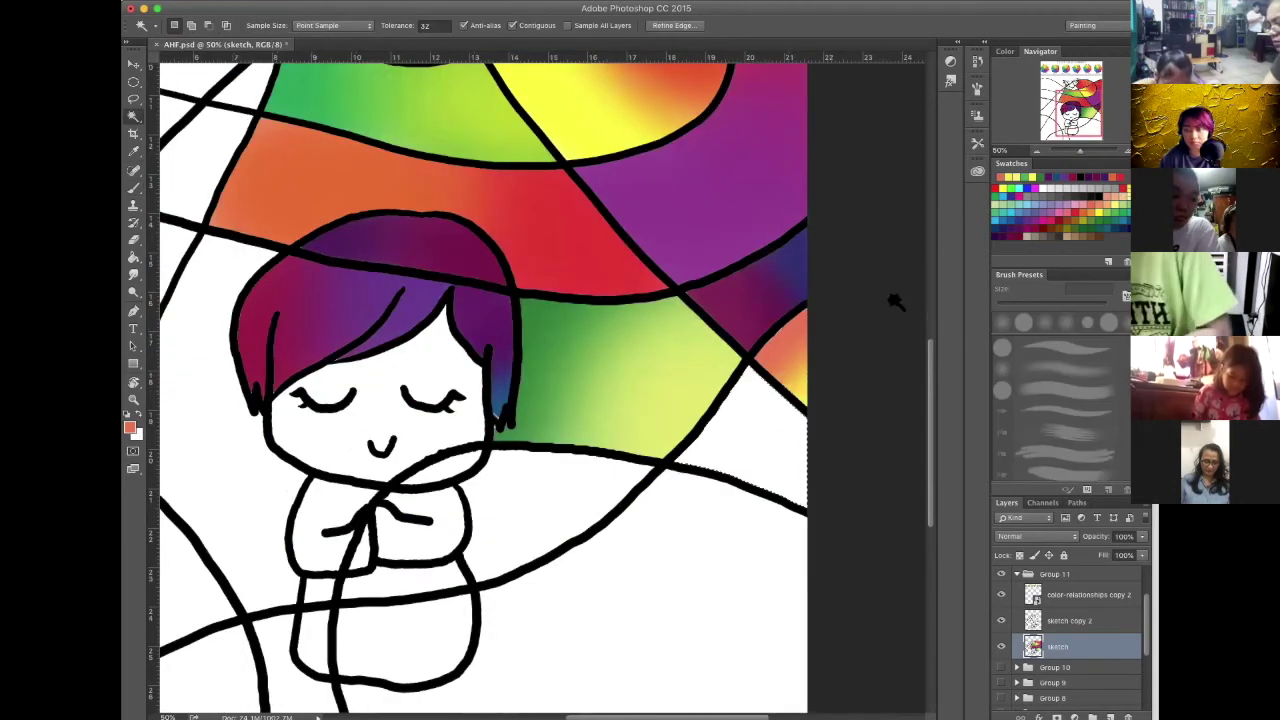
key("b")
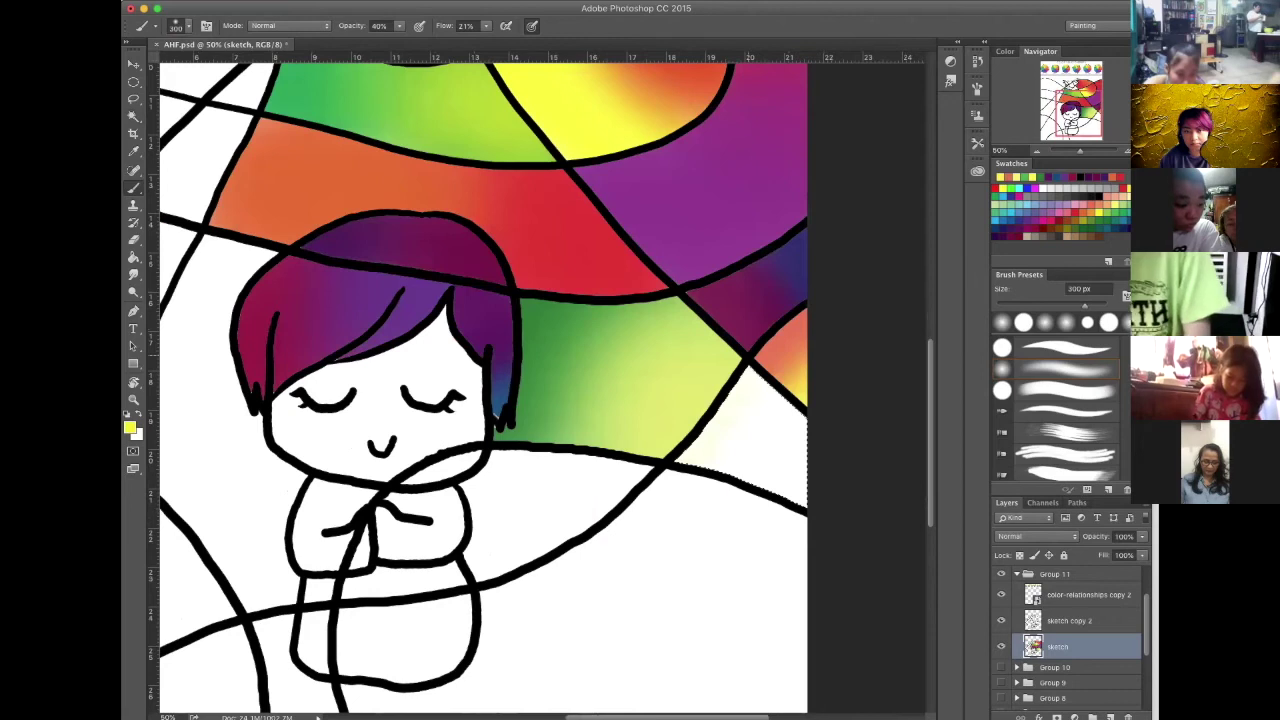
left_click_drag(692, 440, 762, 358)
left_click_drag(720, 450, 780, 400)
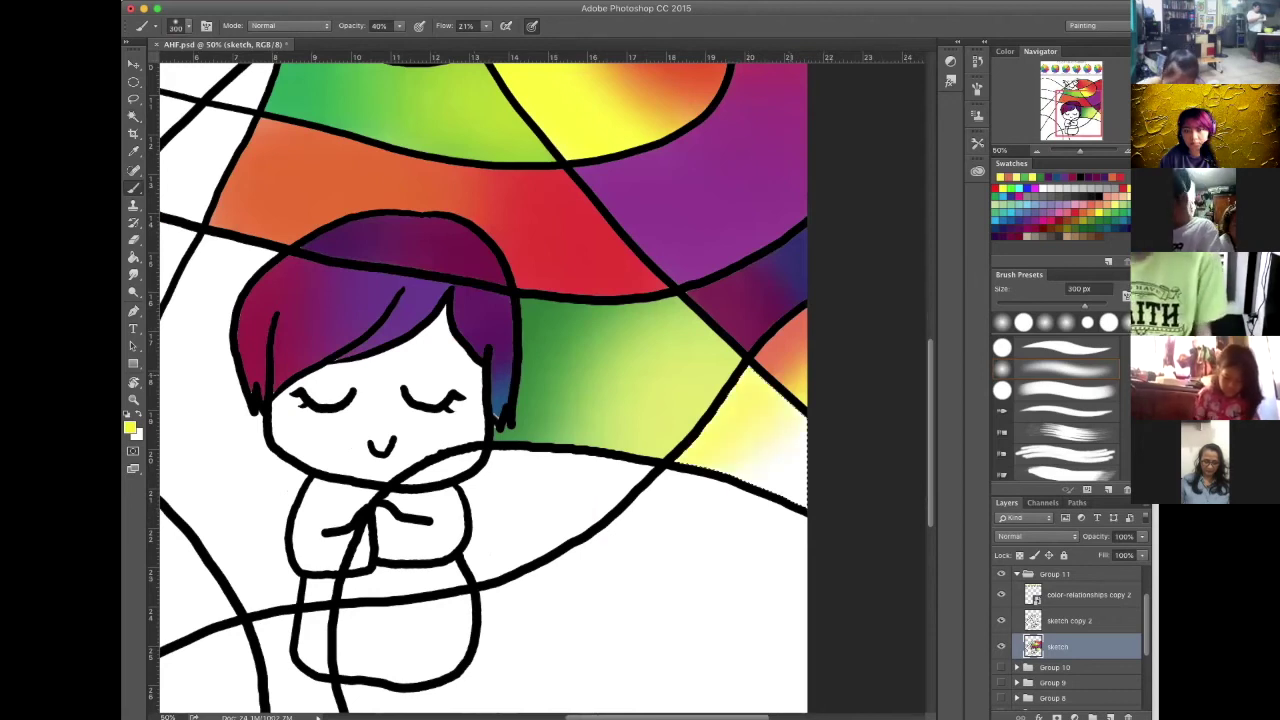
left_click_drag(694, 452, 738, 470)
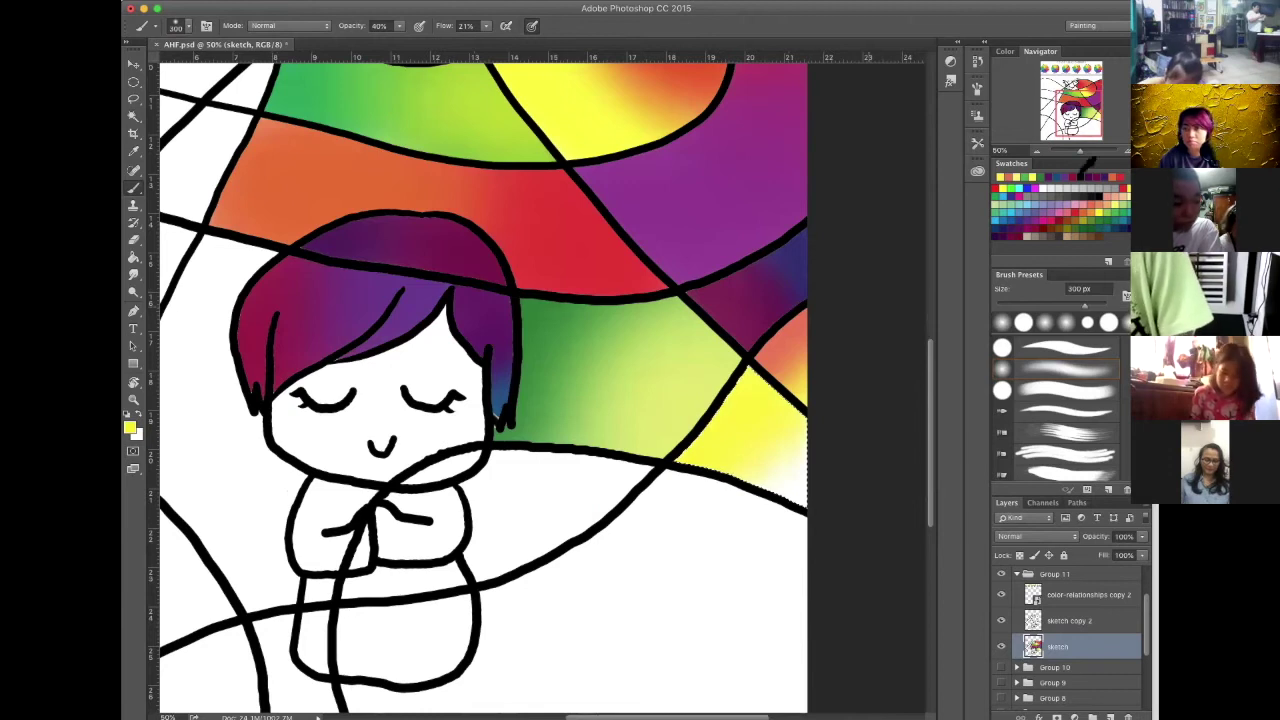
Paint the yellow section's outer end red along the canvas edge with the 300 px soft brush, blending it into the yellow
left_click(1076, 187)
left_click(998, 177)
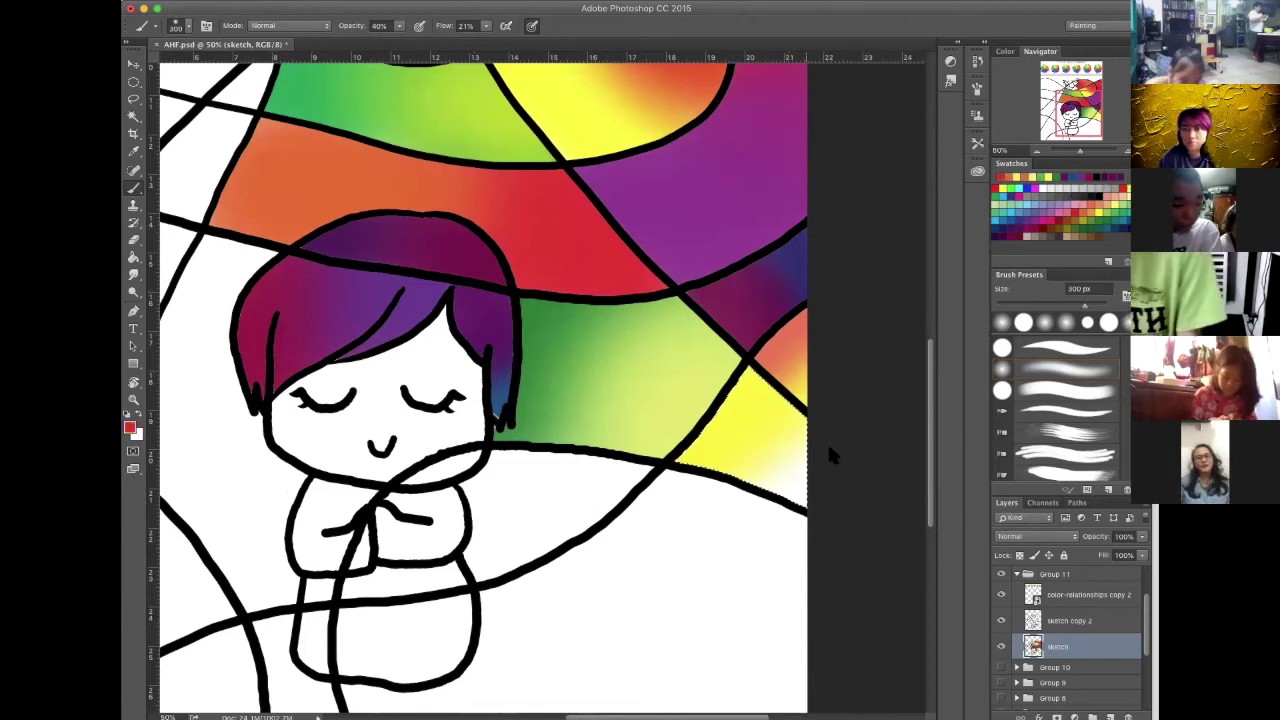
mouse_move(830, 462)
left_mouse_down()
mouse_move(792, 510)
mouse_move(822, 444)
left_mouse_up()
left_click_drag(806, 508, 730, 502)
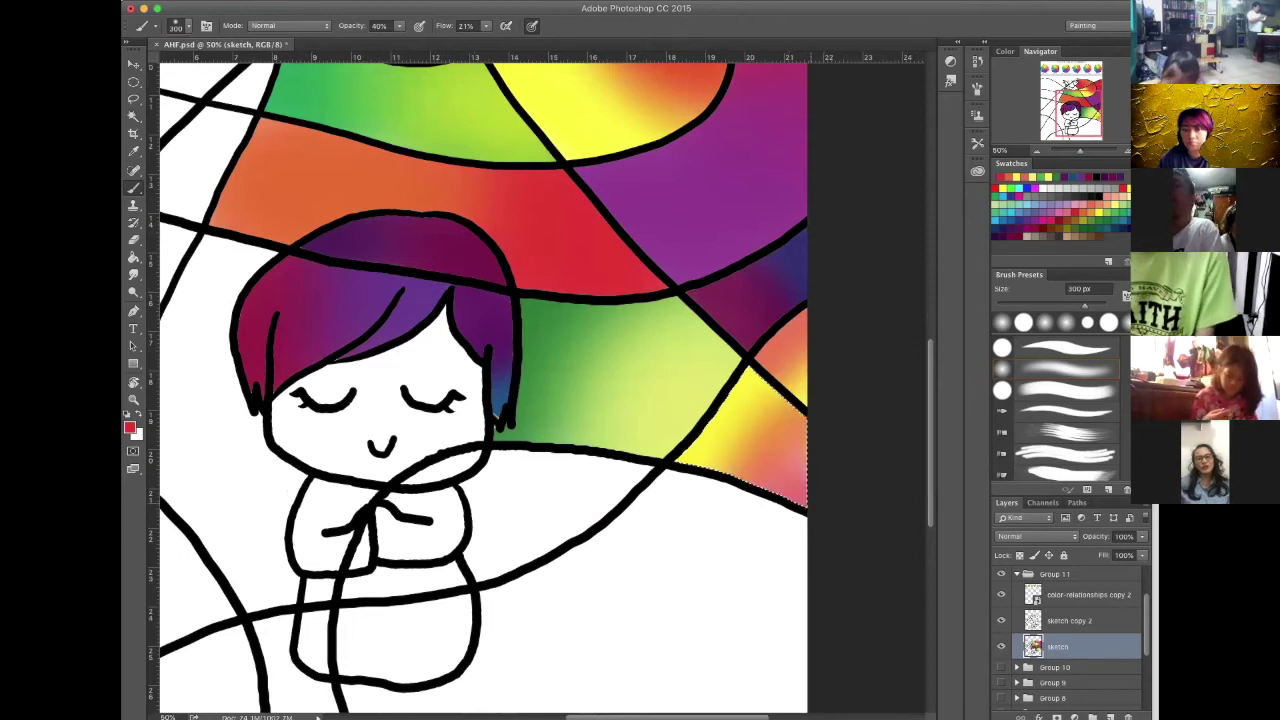
left_click_drag(822, 430, 796, 502)
left_click_drag(800, 420, 758, 474)
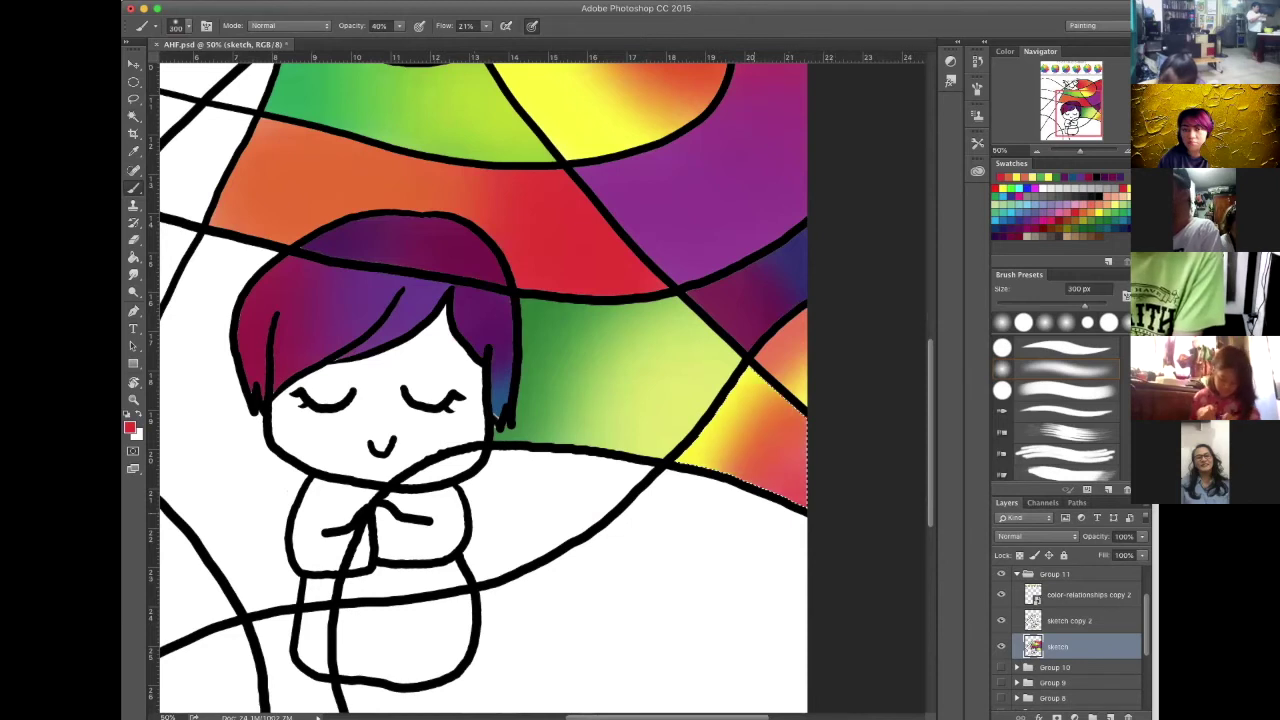
left_click_drag(740, 385, 786, 490)
left_click_drag(778, 398, 742, 472)
Select the white section between the figure's arms and the yellow-red section with the Magic Wand, and paint blue outward from the figure at 300 px
mouse_move(782, 513)
left_mouse_down()
mouse_move(794, 449)
mouse_move(934, 373)
left_mouse_up()
left_click_drag(768, 483, 788, 528)
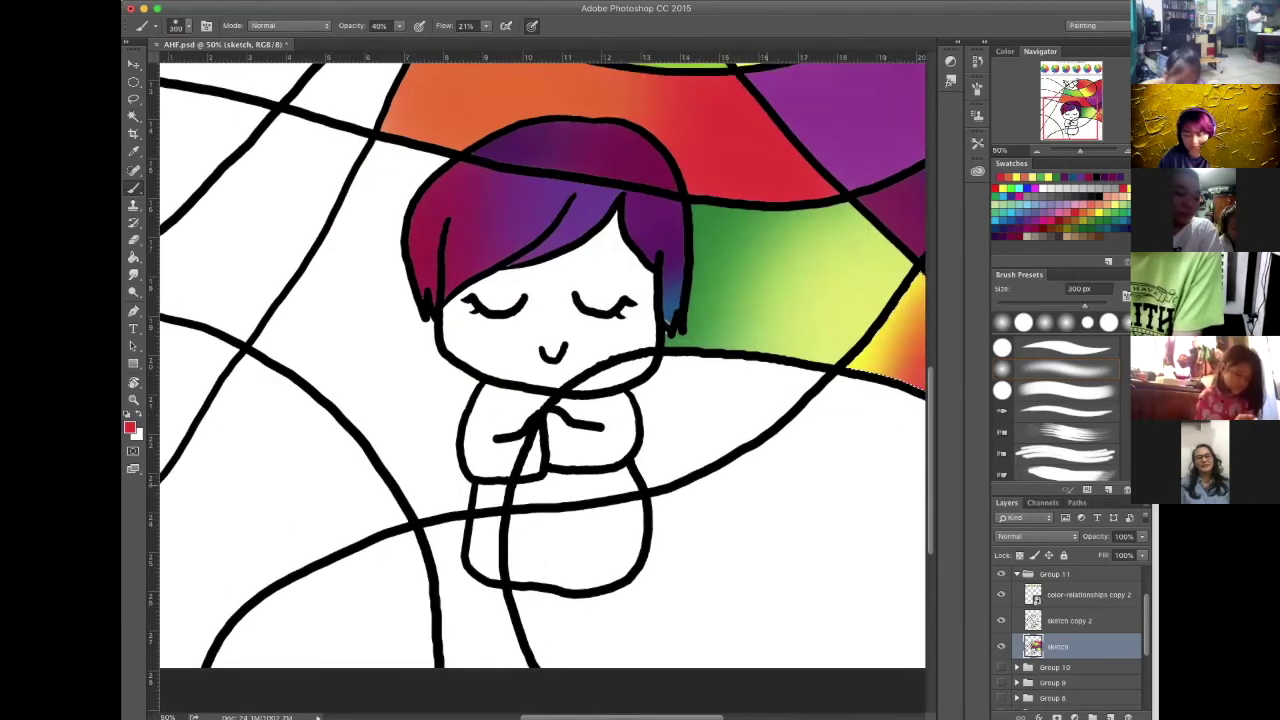
key("w")
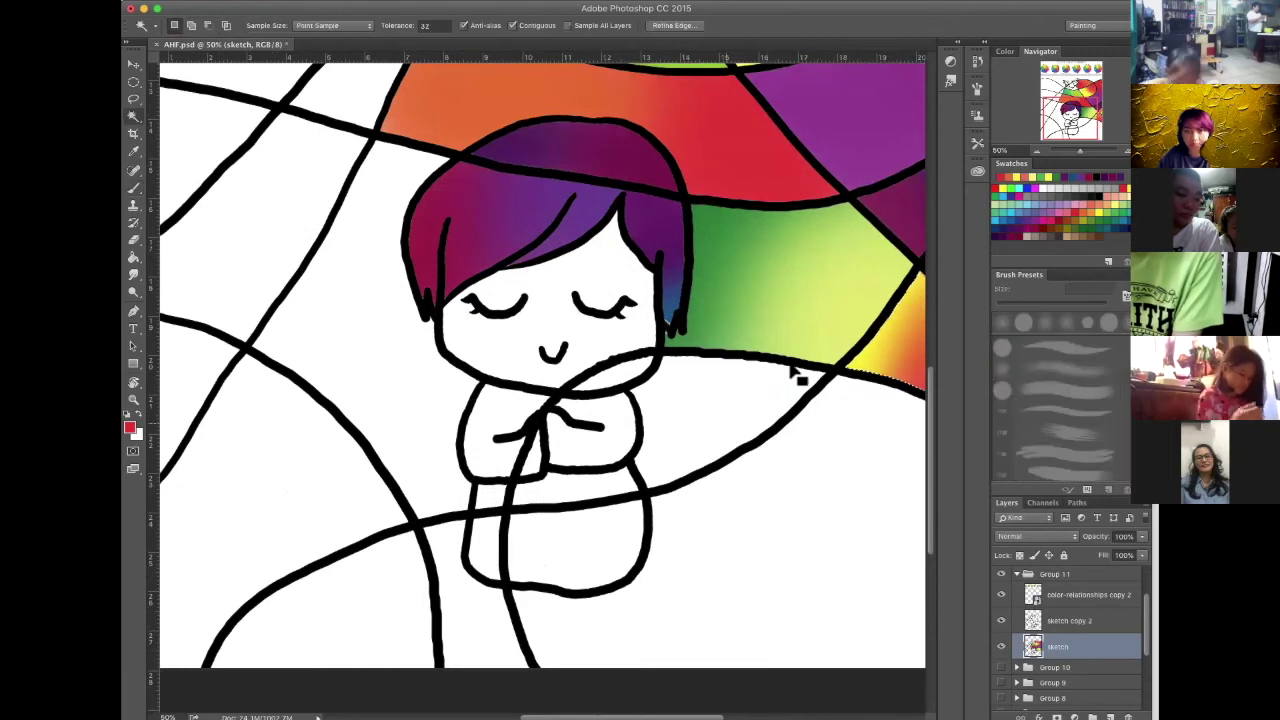
left_click(1030, 186)
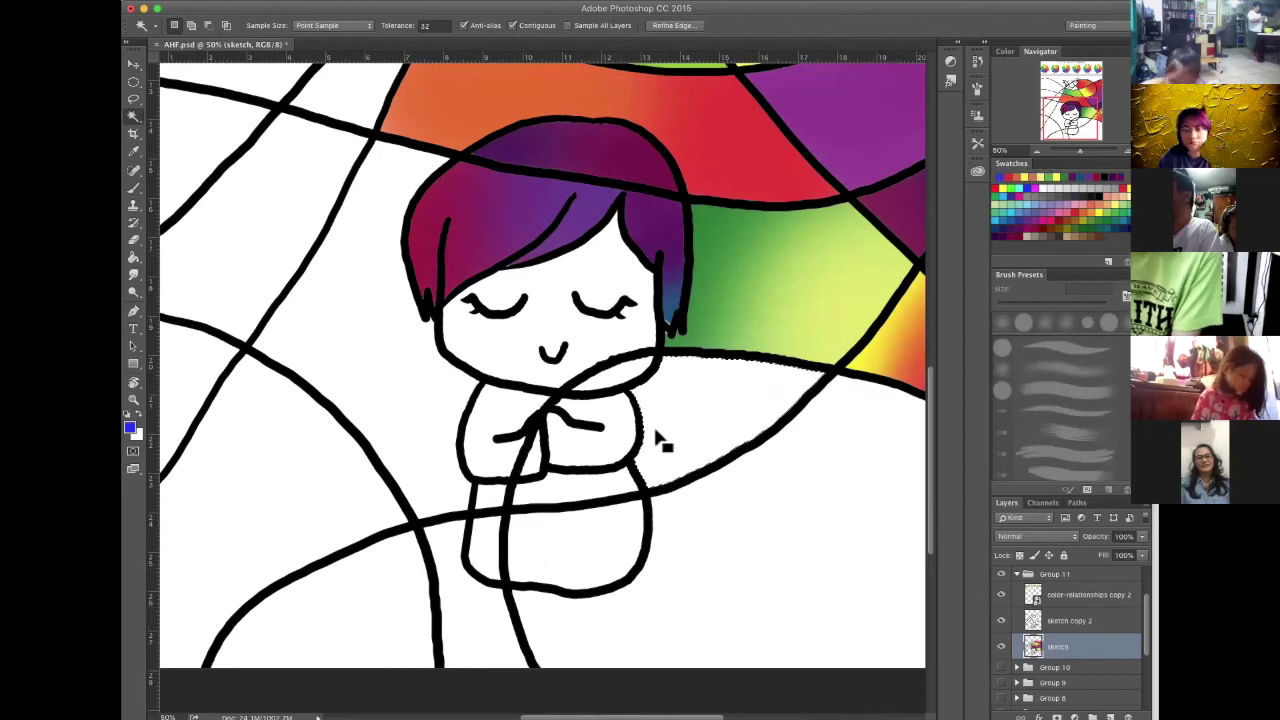
key("b")
left_click_drag(640, 365, 634, 480)
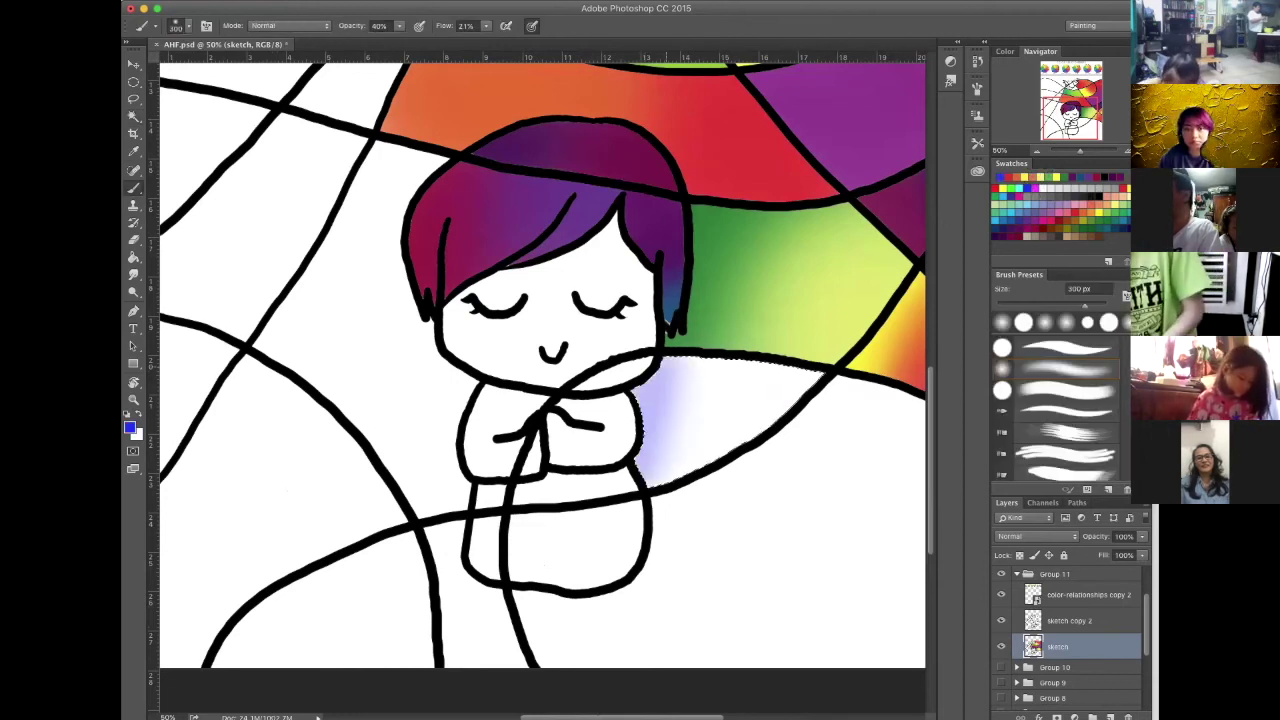
mouse_move(668, 370)
left_mouse_down()
mouse_move(634, 470)
mouse_move(690, 410)
mouse_move(650, 470)
left_mouse_up()
left_click_drag(645, 375, 637, 482)
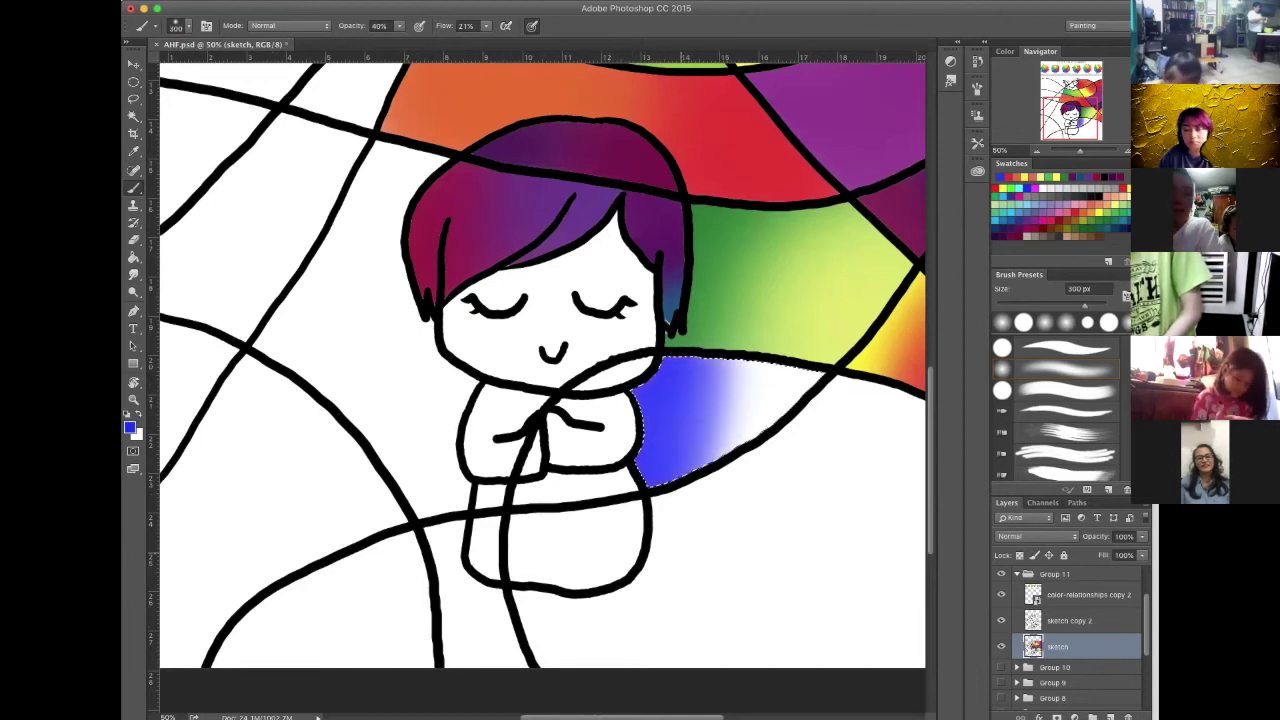
mouse_move(680, 425)
left_mouse_down()
mouse_move(740, 410)
mouse_move(690, 465)
left_mouse_up()
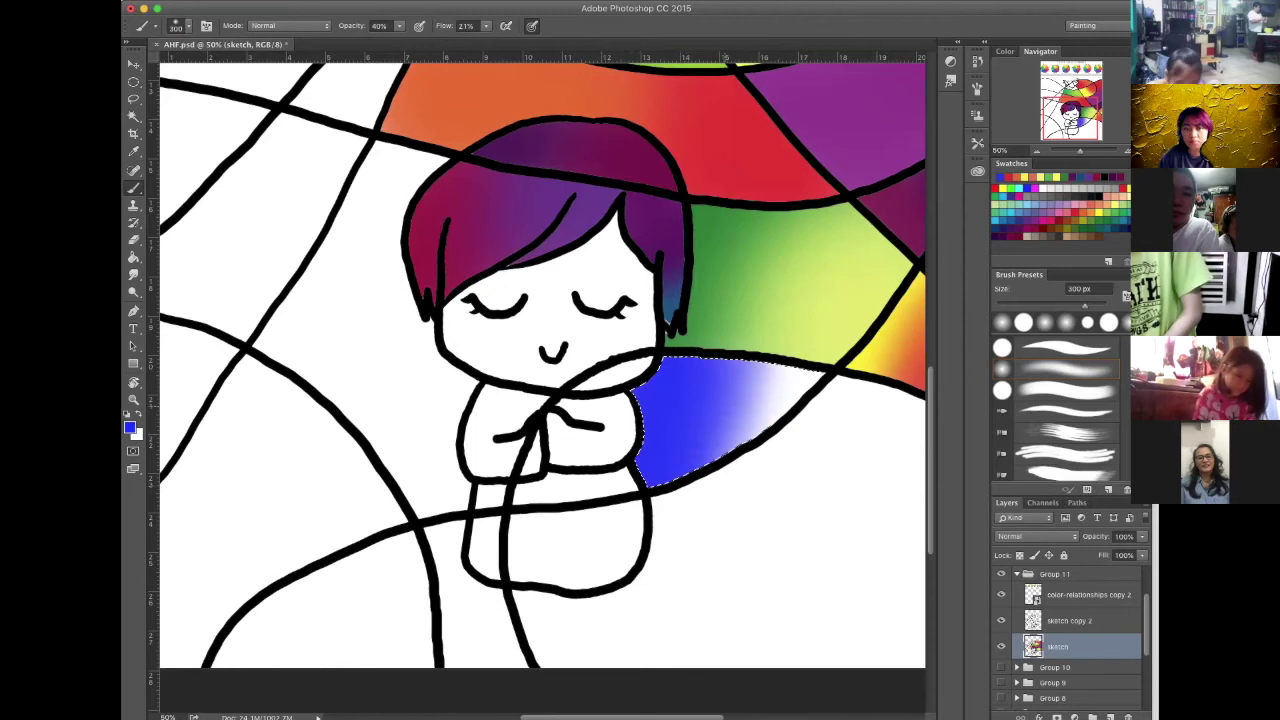
left_click_drag(748, 375, 728, 460)
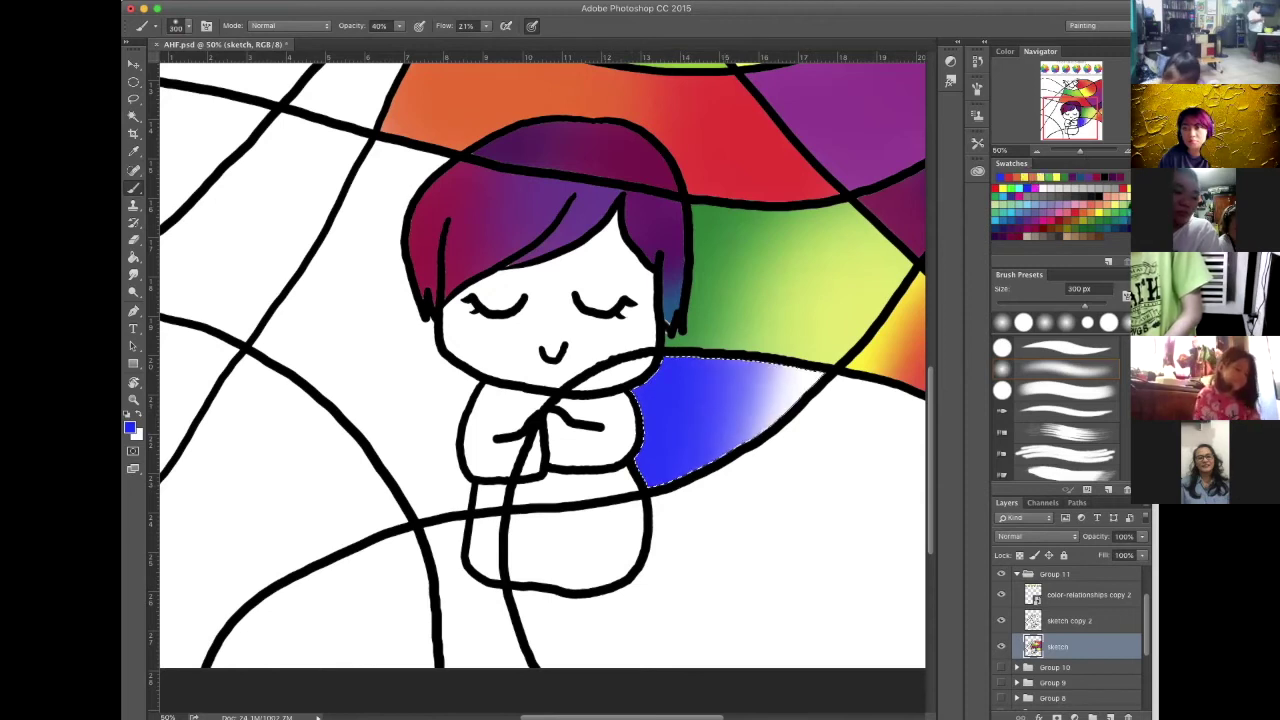
Paint the blue section's outer, pointed end green with the 300 px soft brush, blending it into the blue
left_click(1001, 212)
left_click_drag(815, 378, 785, 425)
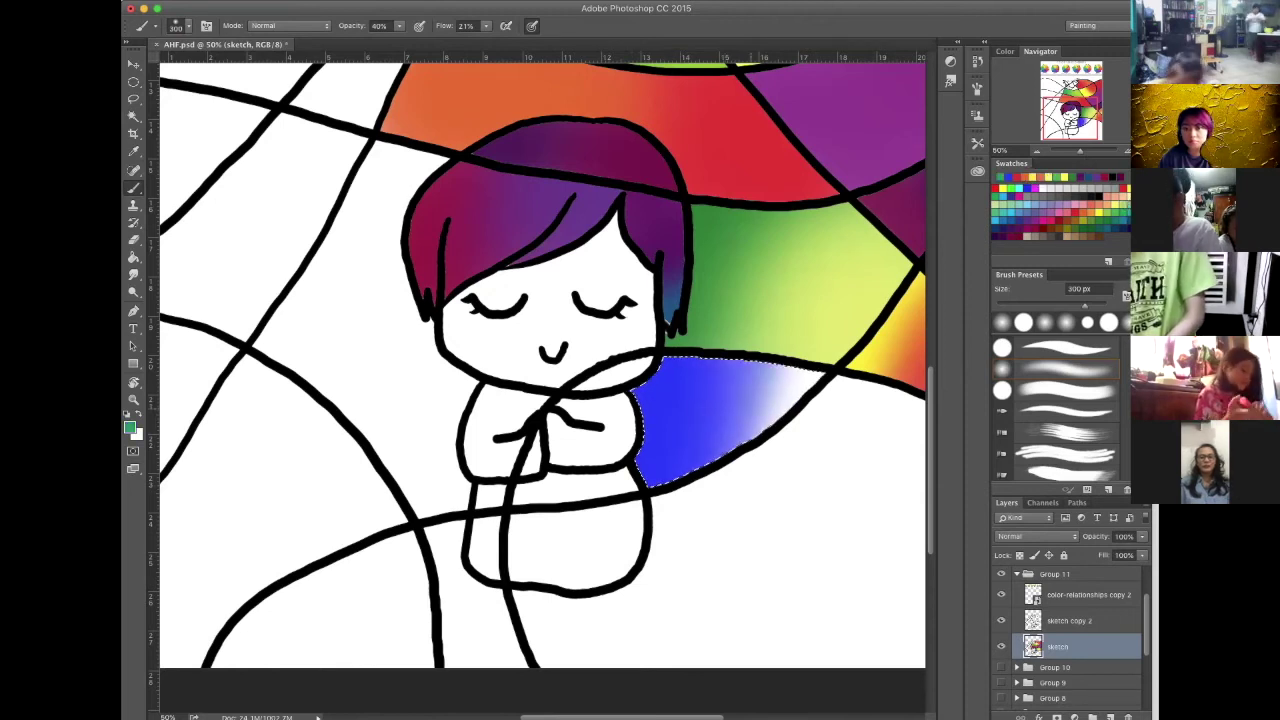
left_click_drag(795, 372, 762, 435)
left_click_drag(815, 378, 778, 430)
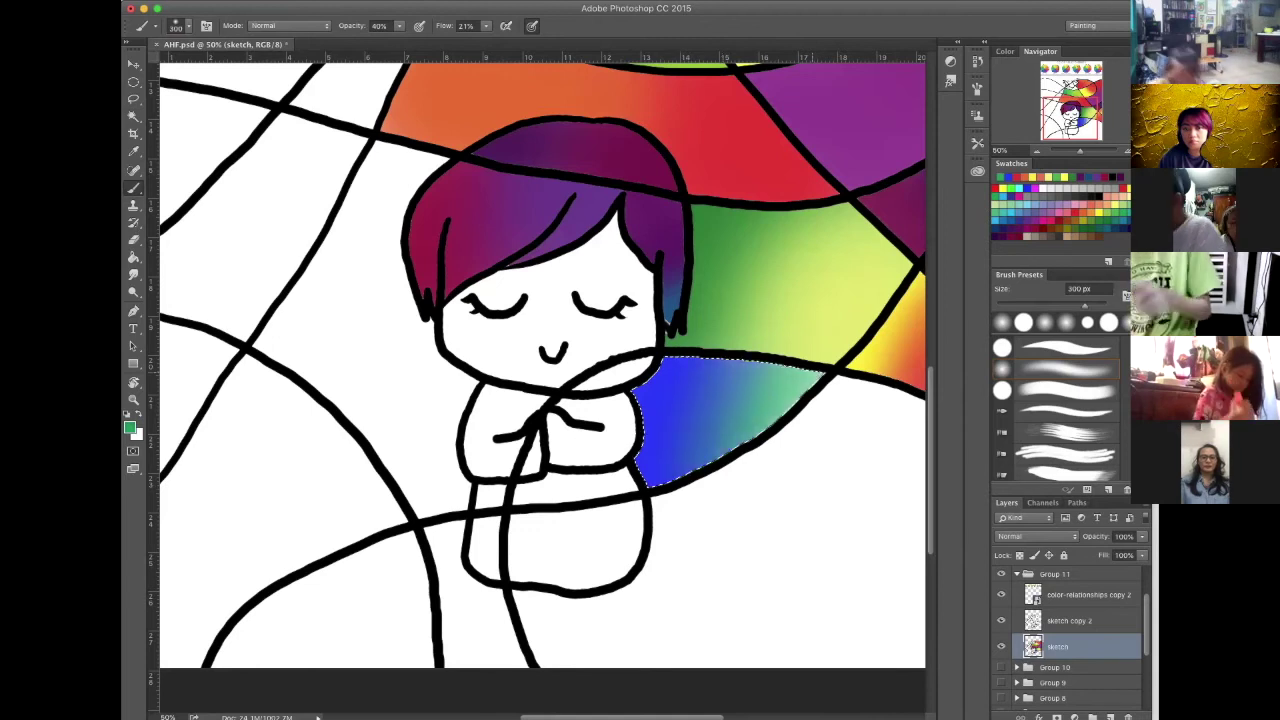
left_click_drag(818, 378, 788, 425)
left_click_drag(768, 372, 742, 440)
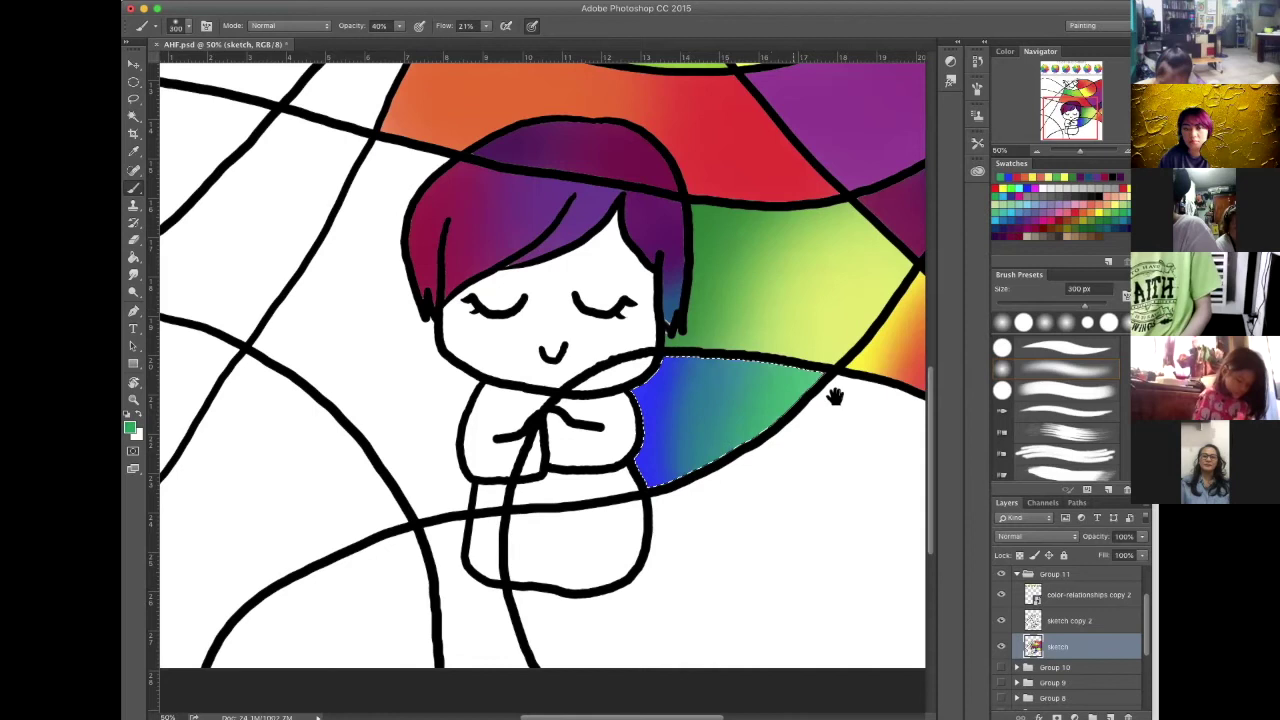
Select the large white section at the canvas's lower corner with the Magic Wand, and paint yellow from the figure's side at 900 px
scroll(740, 390, "right", 5)
scroll(740, 390, "down", 1)
key("w")
left_click(714, 437)
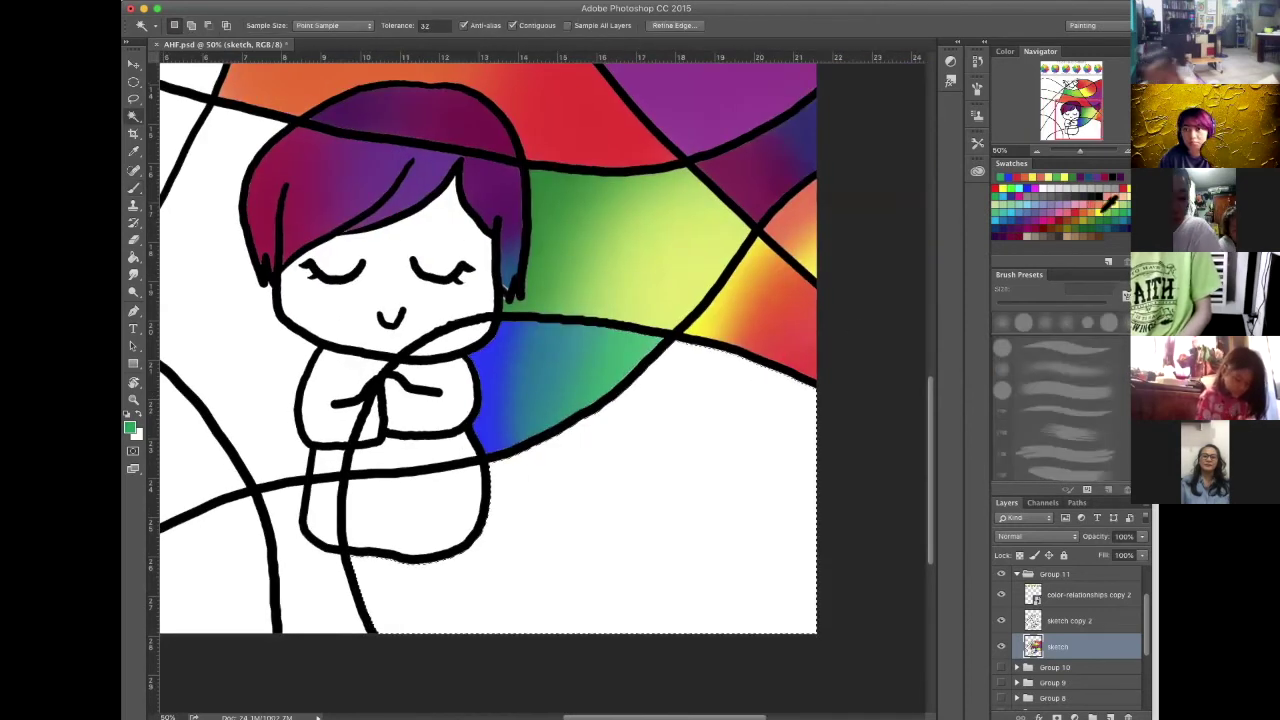
left_click(1036, 177)
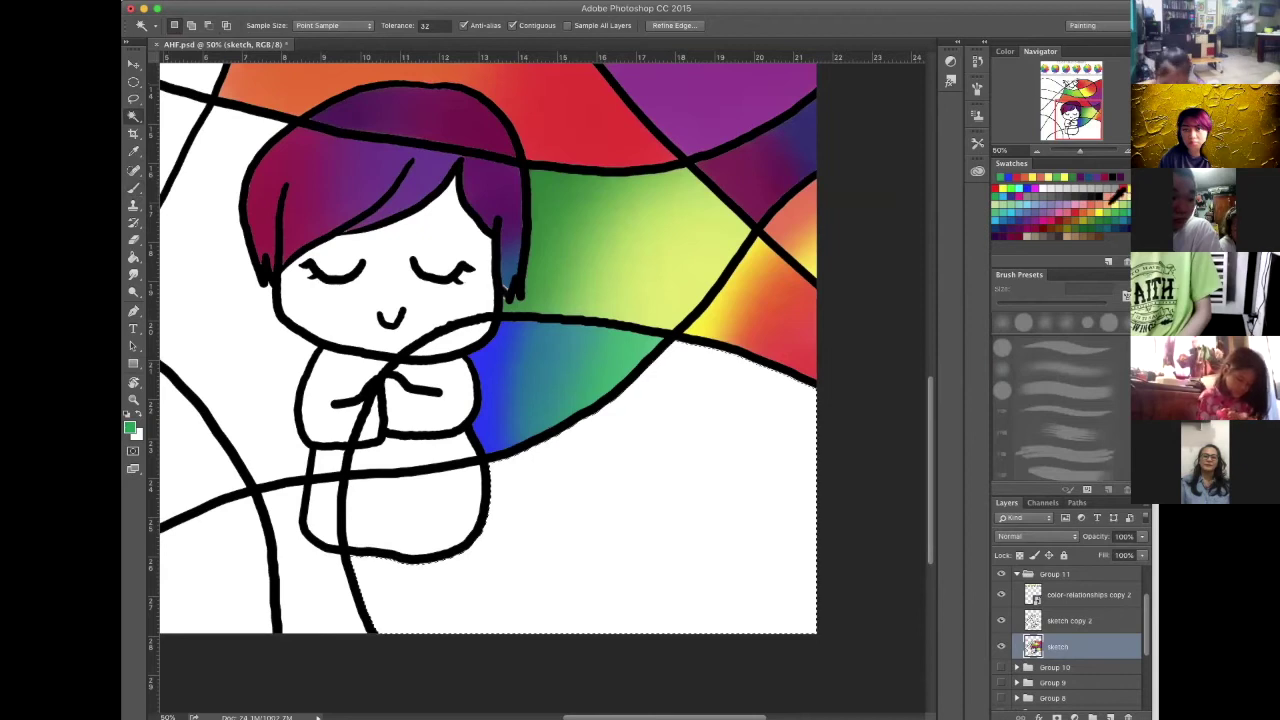
key("super+minus")
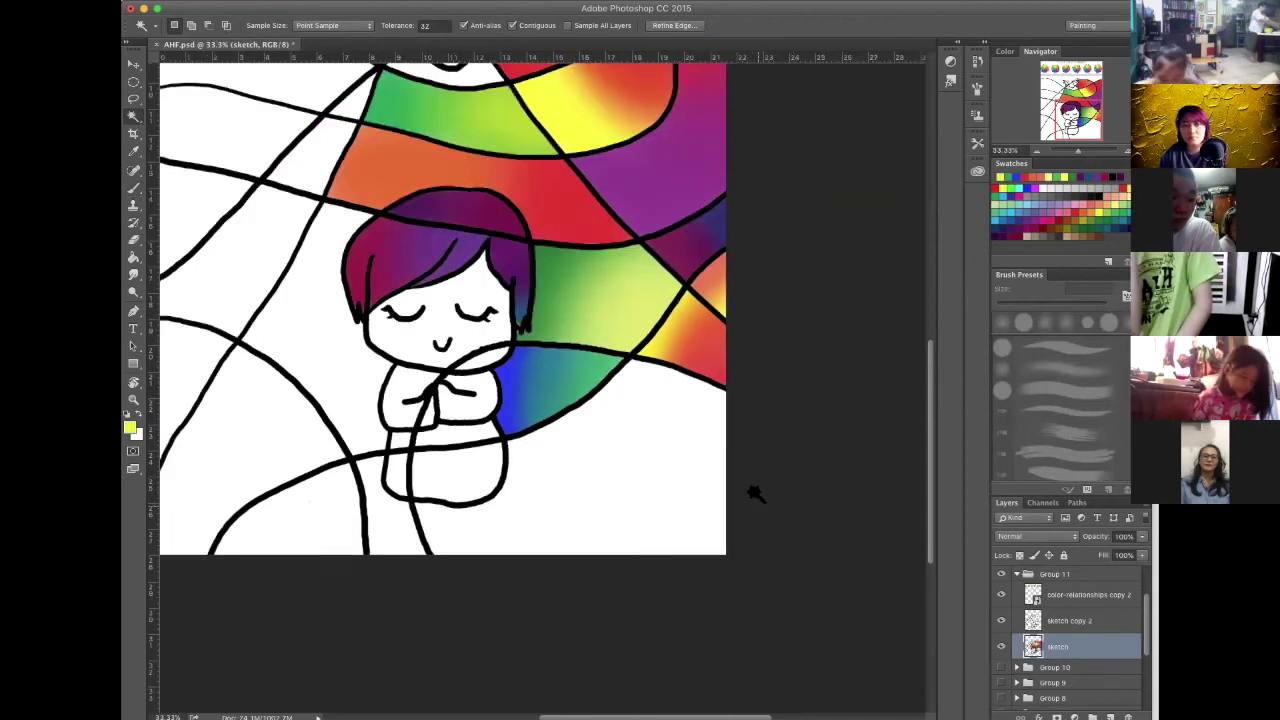
key("super+minus")
key("b")
key("bracketright")
key("bracketright")
key("bracketright")
key("bracketright")
key("bracketright")
key("bracketright")
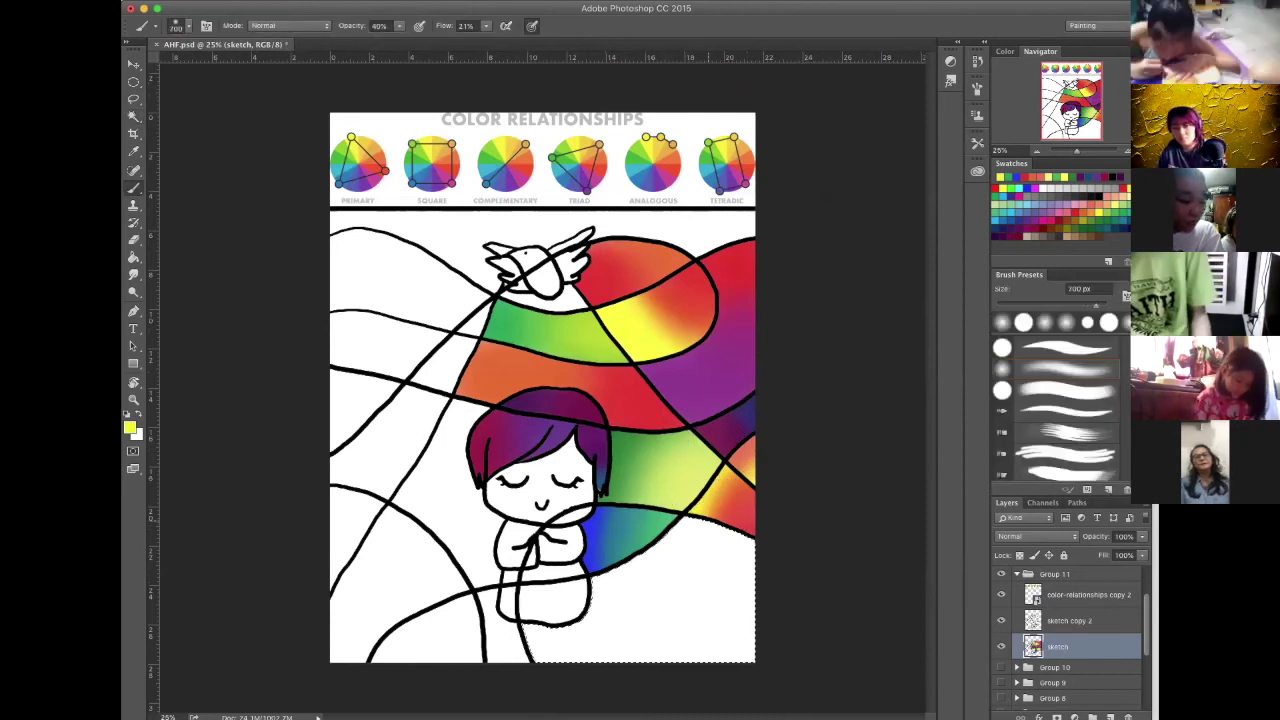
mouse_move(634, 548)
left_mouse_down()
mouse_move(585, 587)
mouse_move(672, 540)
mouse_move(490, 682)
left_mouse_up()
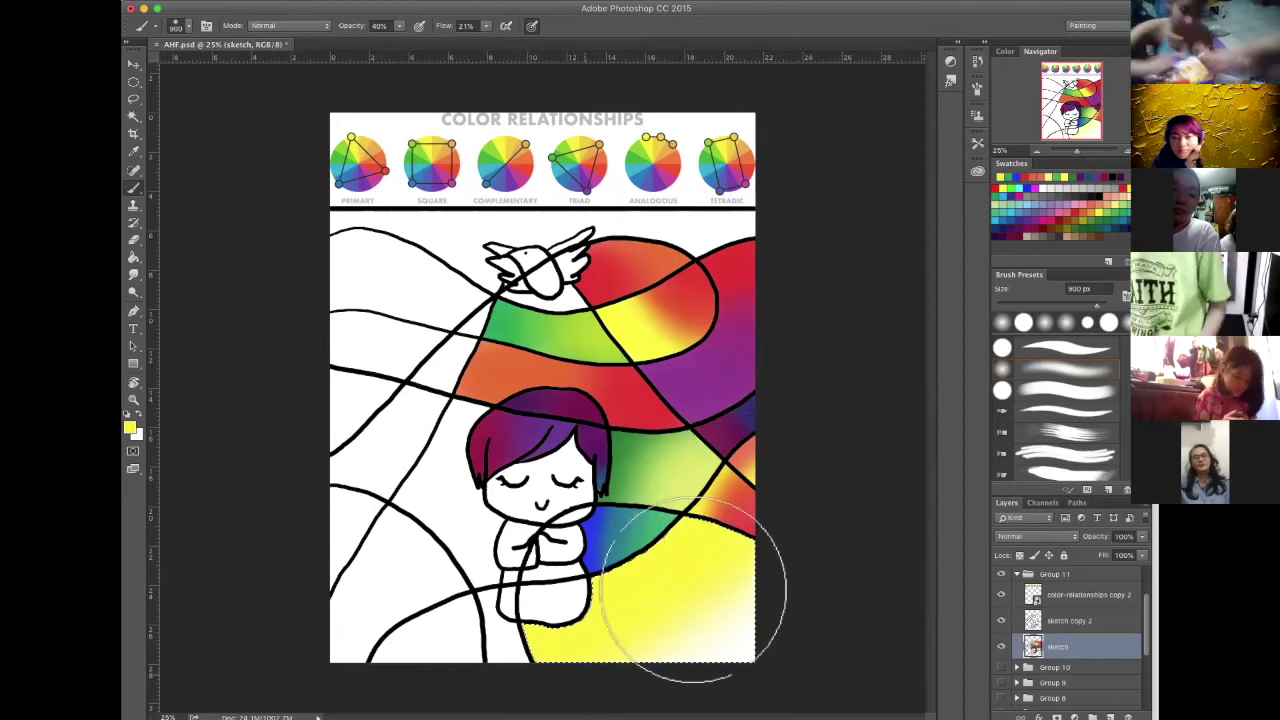
Paint the yellow section's lower canvas corner green at 900 px, and brush yellow back over the area beside the figure to blend
left_click(1004, 184)
mouse_move(815, 640)
left_mouse_down()
mouse_move(598, 682)
mouse_move(732, 655)
mouse_move(657, 658)
mouse_move(576, 685)
mouse_move(774, 645)
mouse_move(795, 560)
mouse_move(757, 492)
mouse_move(757, 555)
mouse_move(778, 561)
mouse_move(735, 662)
left_mouse_up()
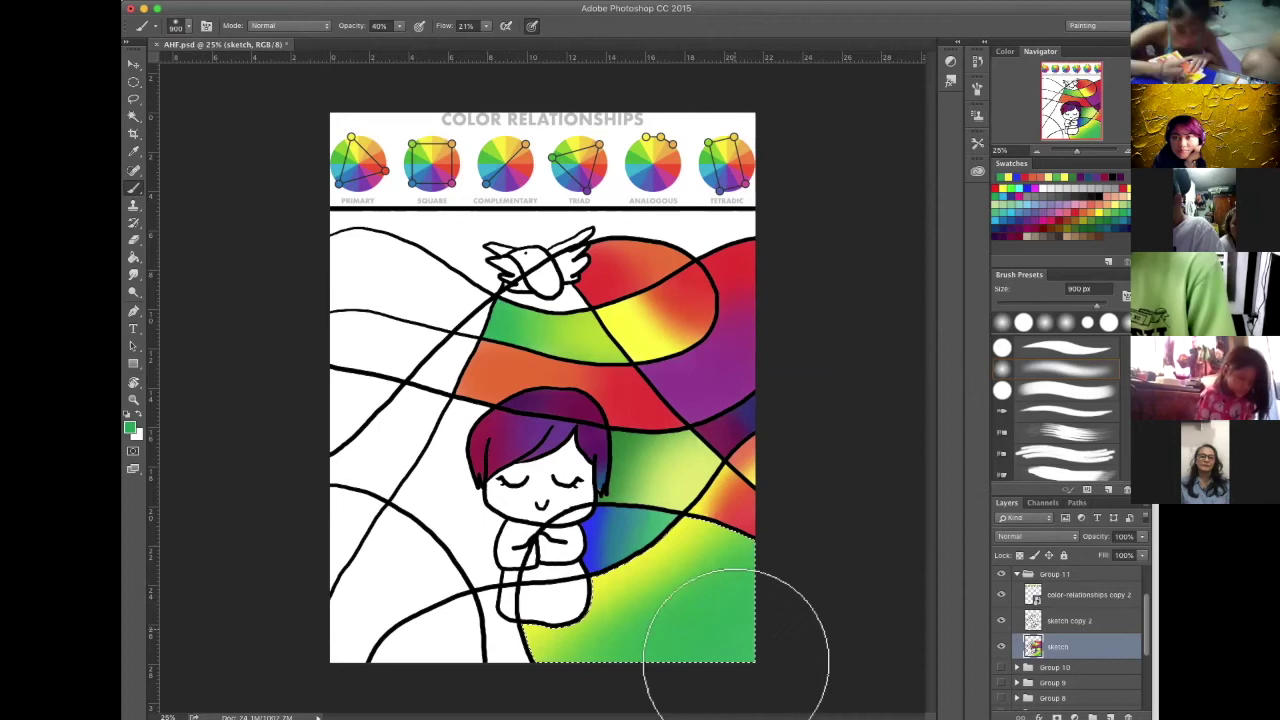
left_click(1004, 177)
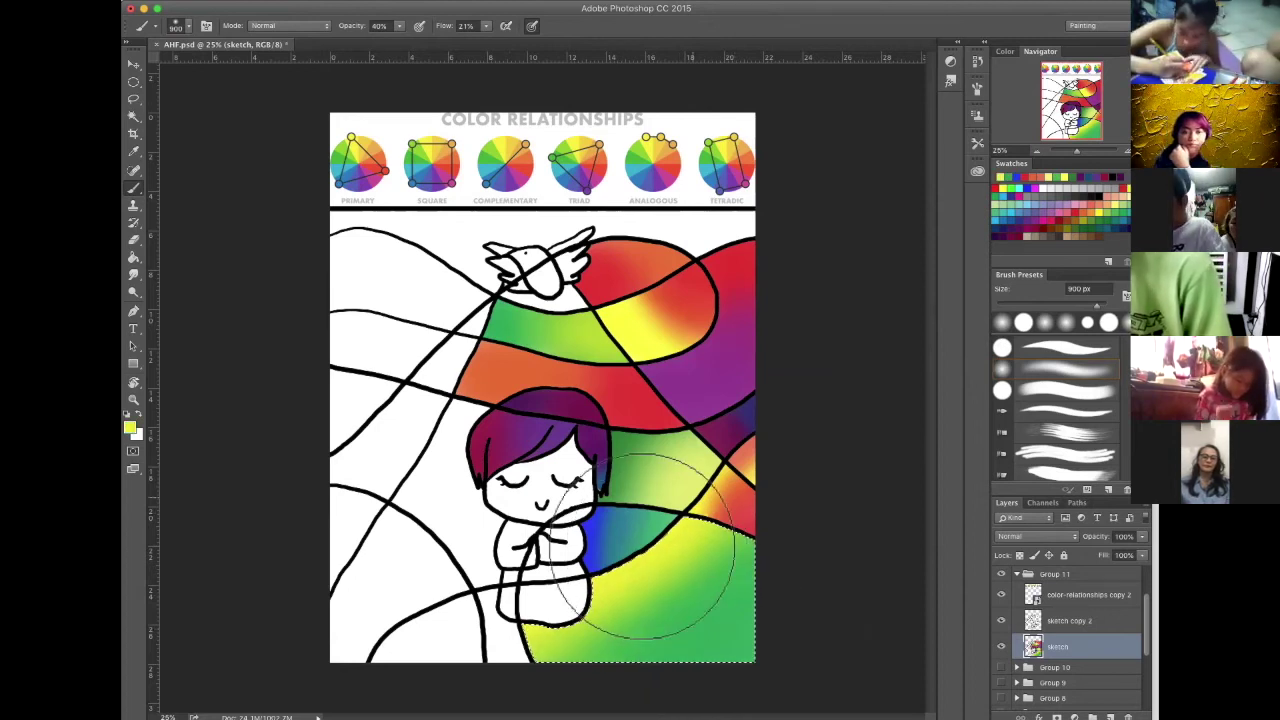
mouse_move(642, 546)
left_mouse_down()
mouse_move(694, 481)
mouse_move(609, 571)
left_mouse_up()
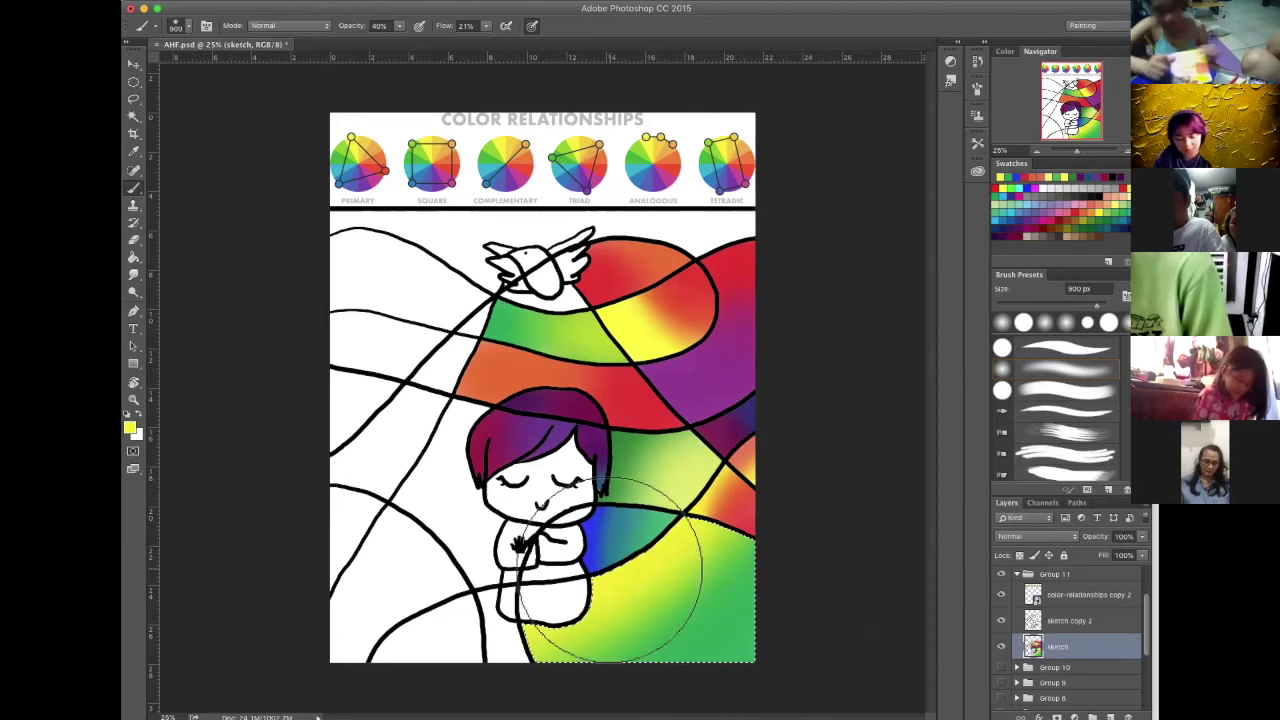
Deselect the painted corner section and save the document
key("ctrl+d")
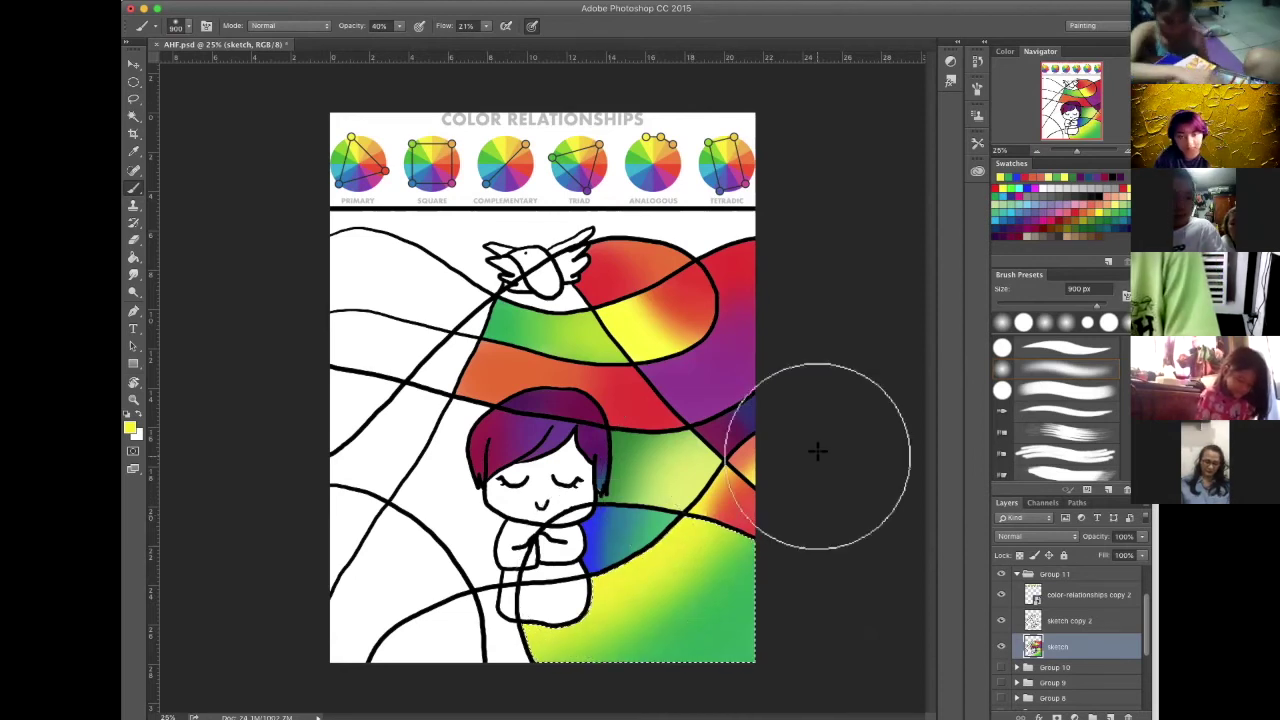
key("m")
key("ctrl+s")
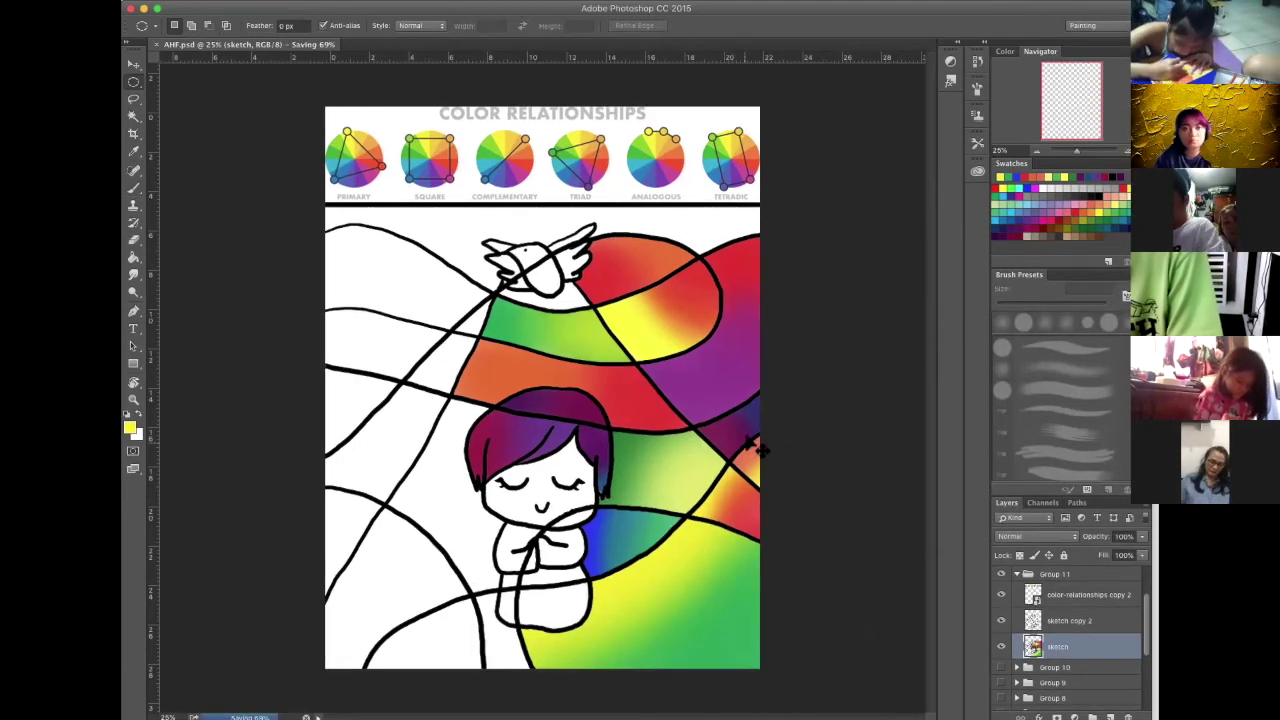
Select the white sliver beneath the dove with the Magic Wand, and paint it dark blue with the 300 px soft brush, lighter toward the ray junction
key("ctrl+plus")
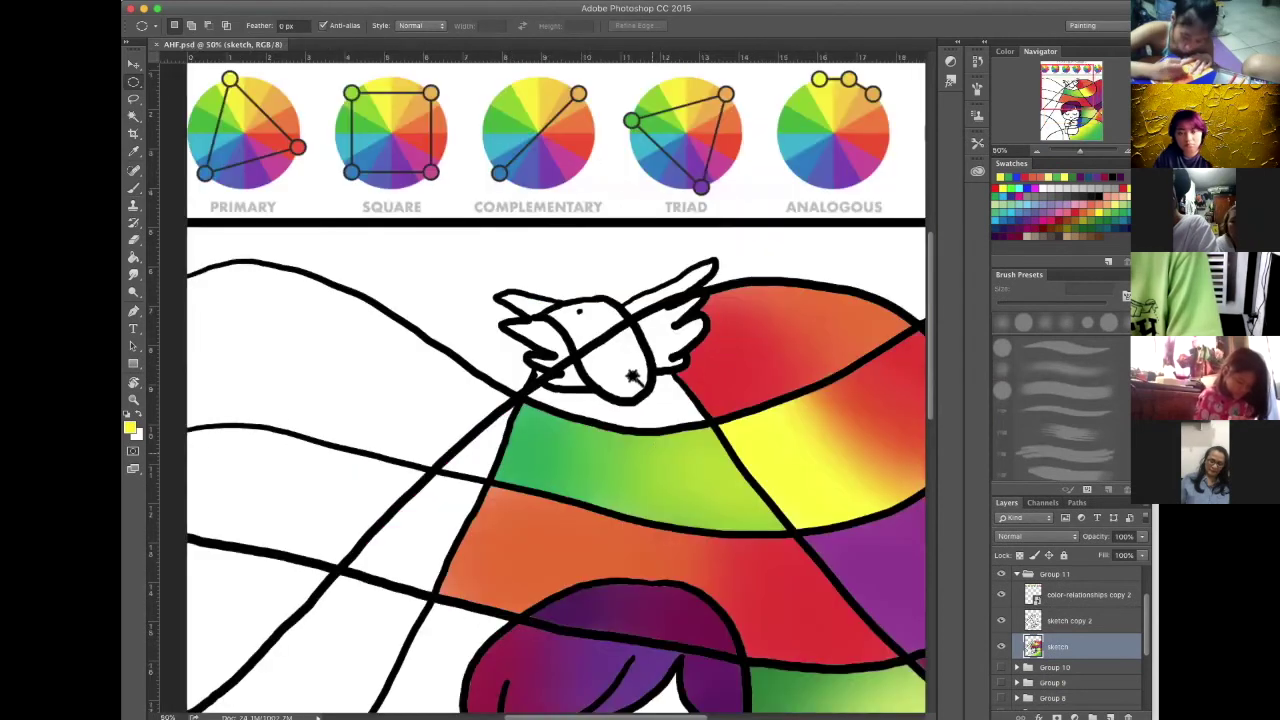
key("w")
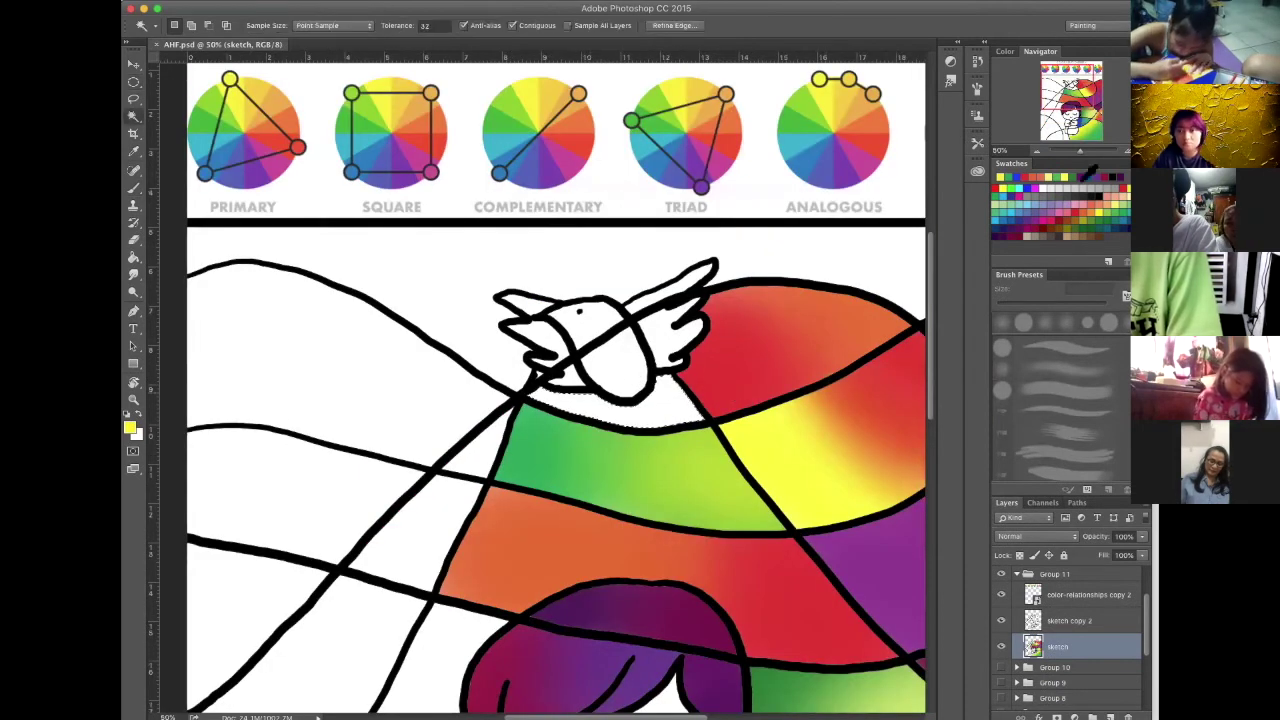
key("b")
left_click(1012, 220)
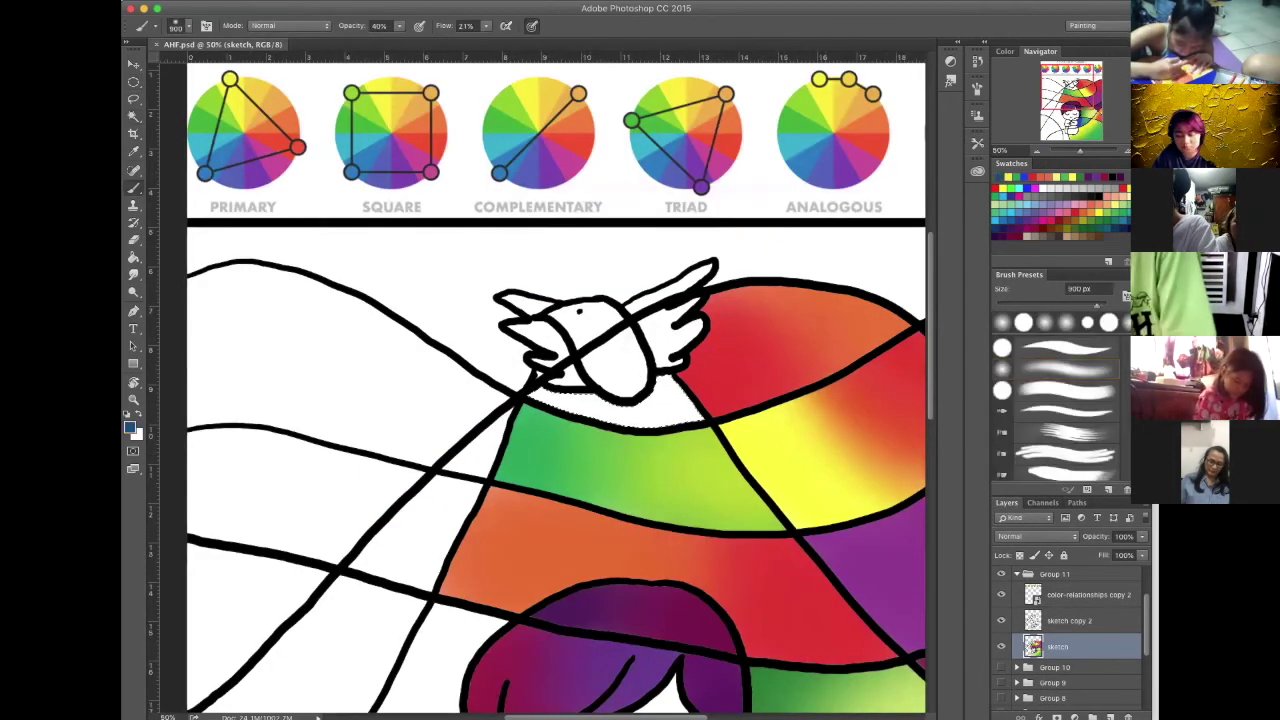
key("bracketleft")
left_click(700, 374)
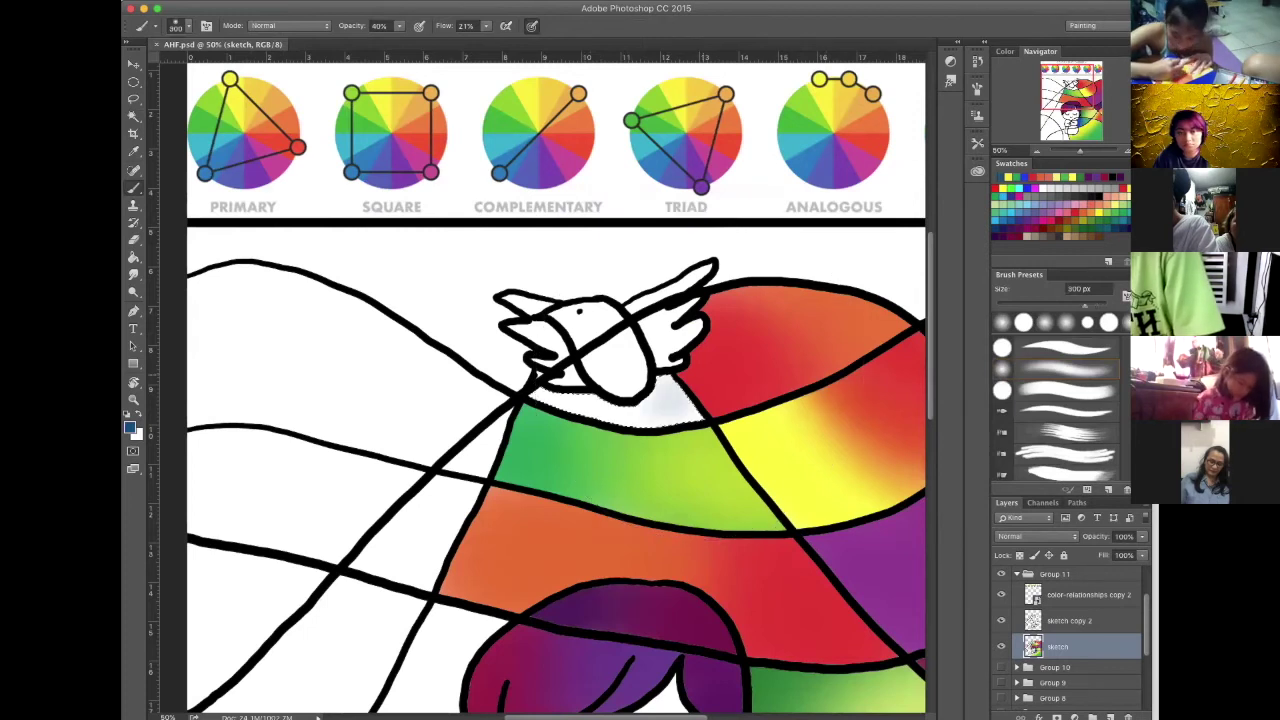
left_click_drag(700, 376, 660, 396)
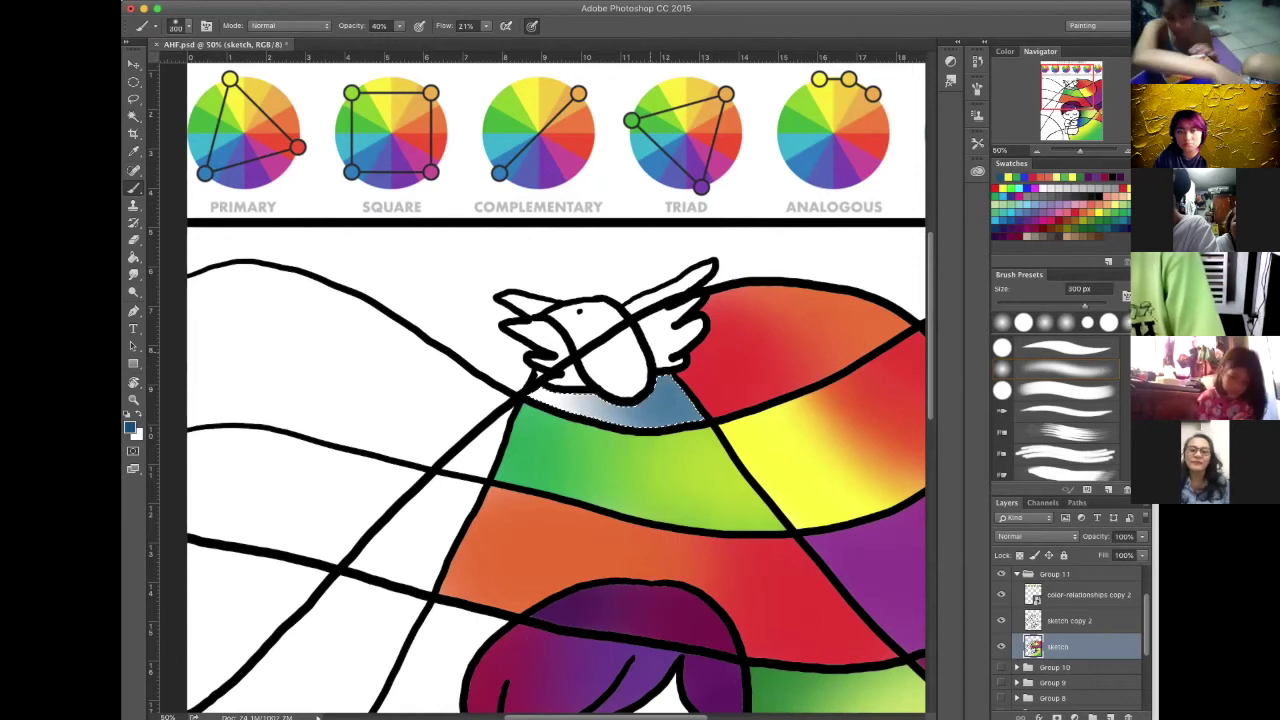
left_click_drag(651, 352, 676, 386)
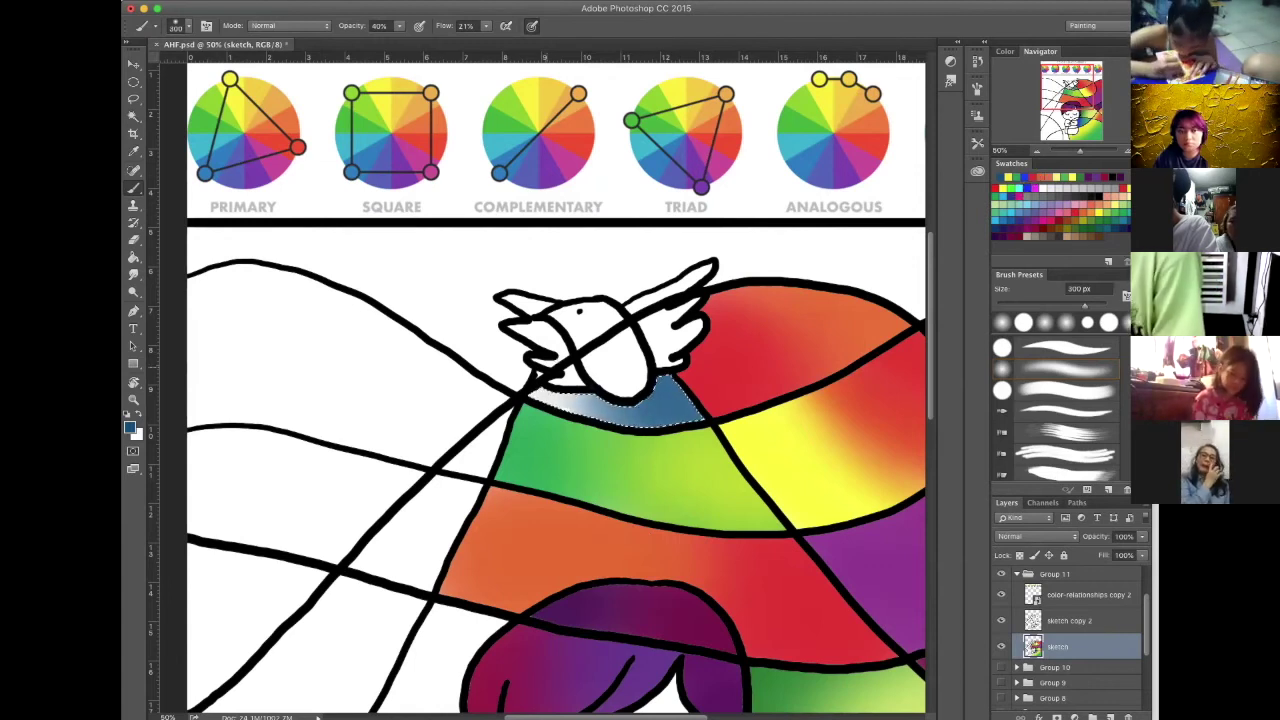
left_click_drag(528, 372, 556, 392)
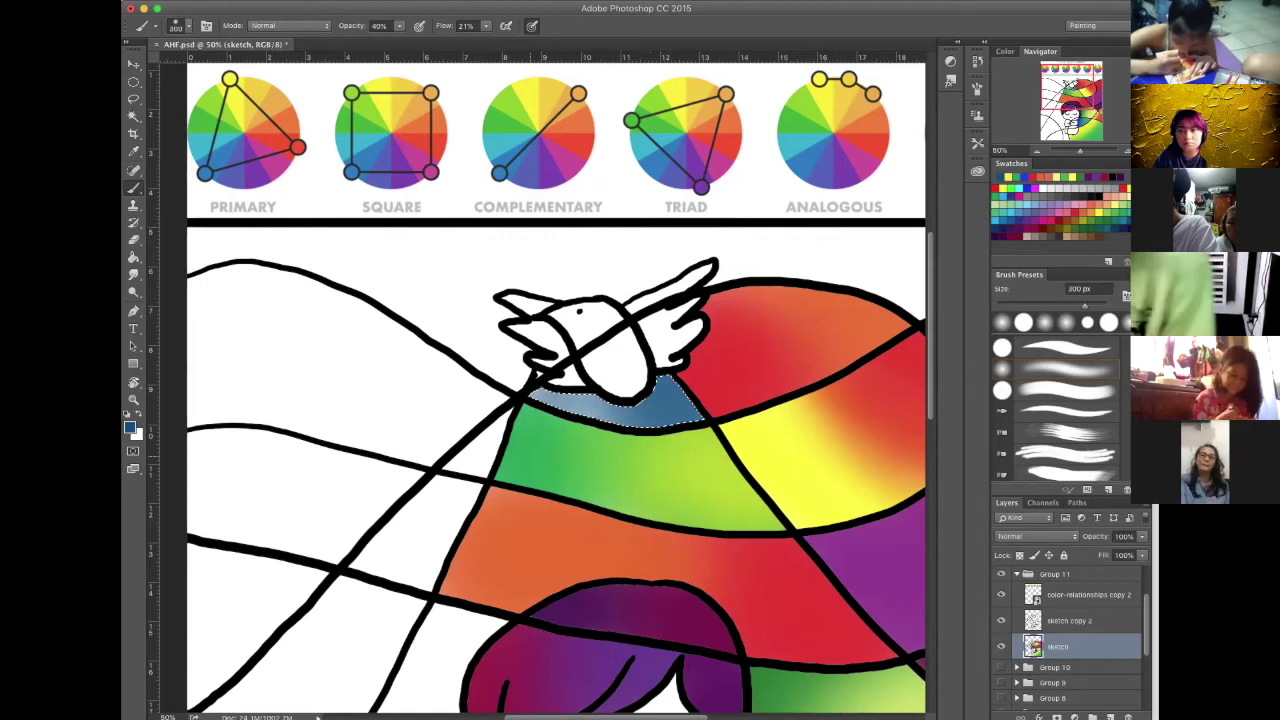
Paint bright blue over the sliver's narrow end beneath the dove at 300 px, blending it into the dark blue
left_click(1022, 177)
left_click(522, 372)
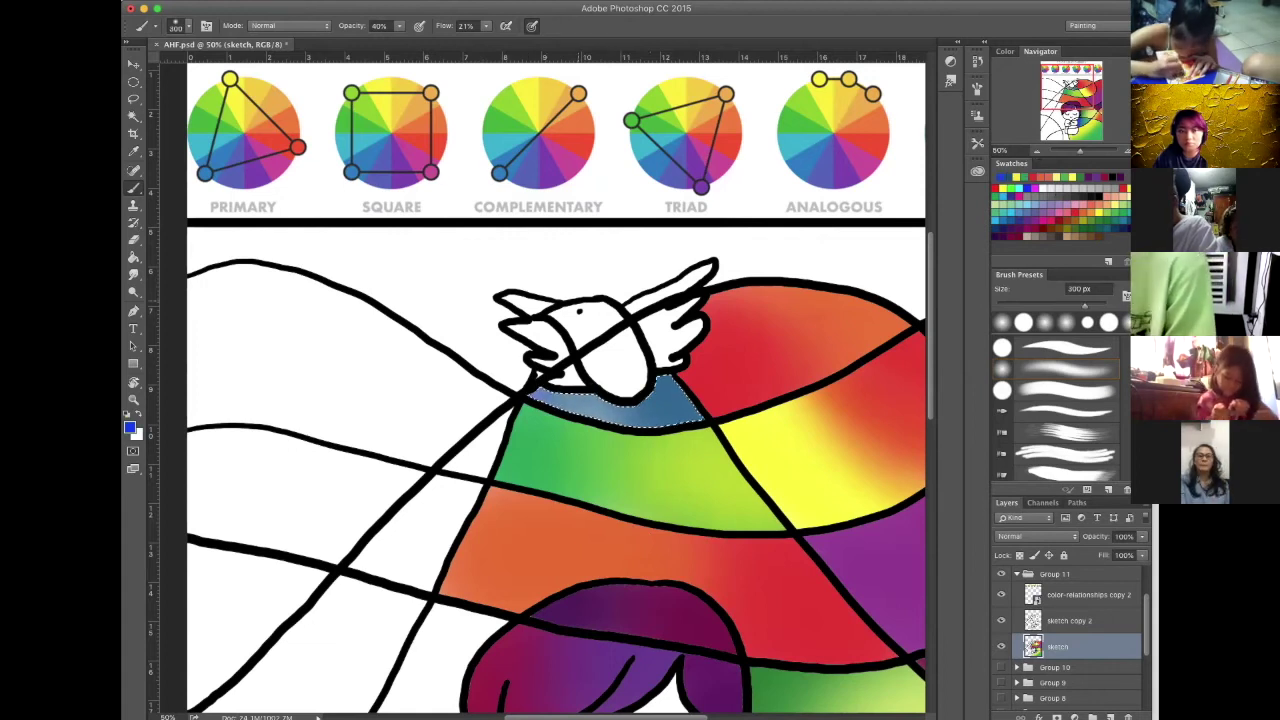
left_click_drag(532, 380, 562, 394)
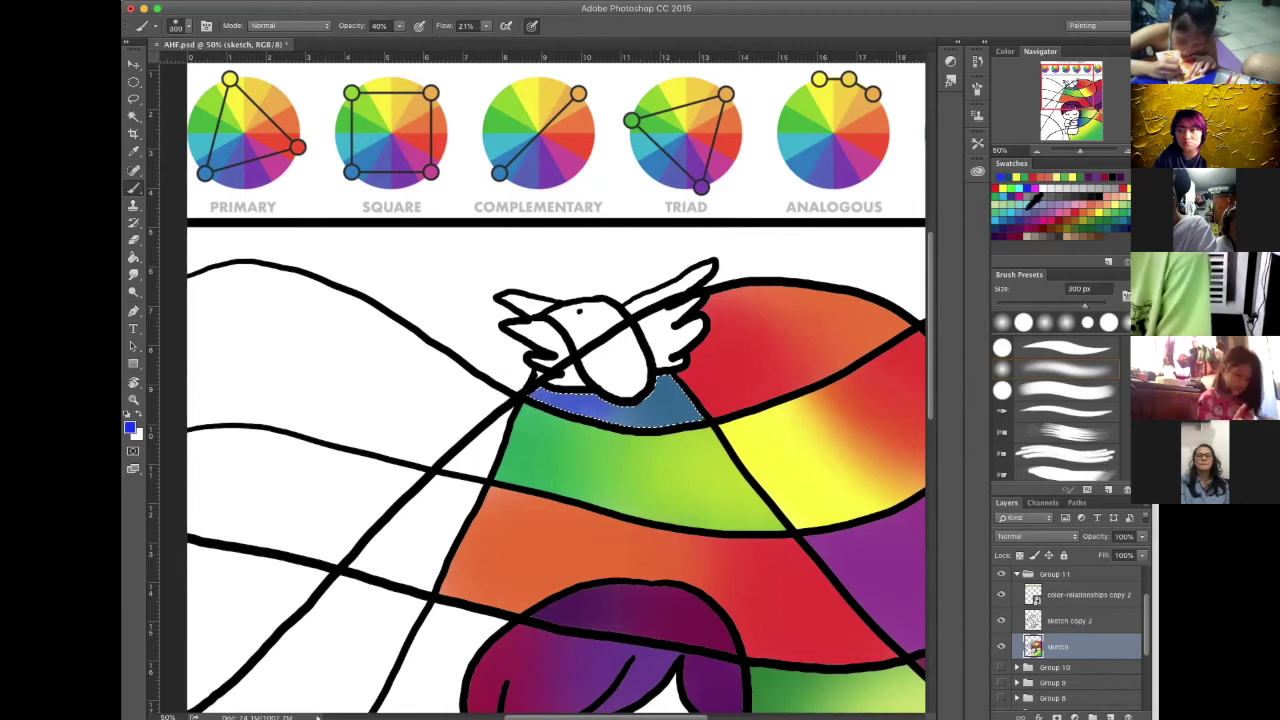
Brush deep purple over the sliver's narrow end with the 300 px soft brush, blending it toward the dark blue end
left_click(1026, 210)
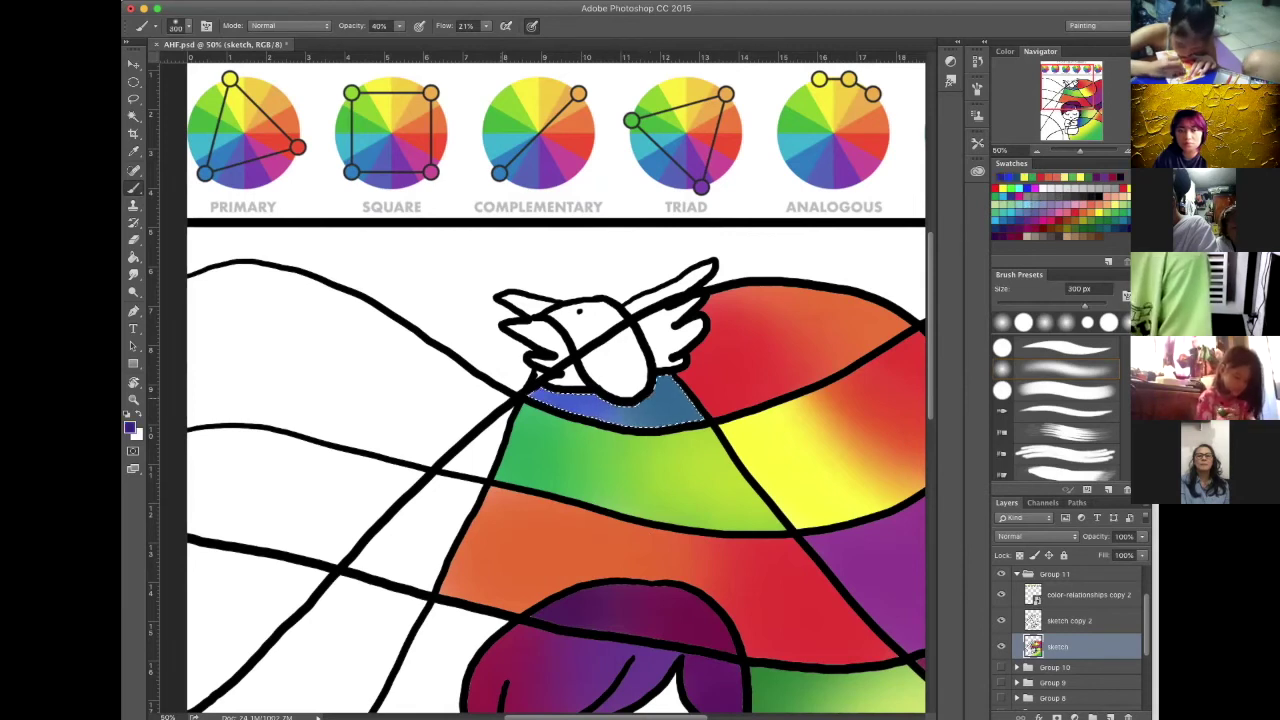
left_click_drag(540, 382, 590, 402)
left_click(1034, 212)
left_click_drag(744, 318, 614, 372)
left_click_drag(706, 328, 816, 276)
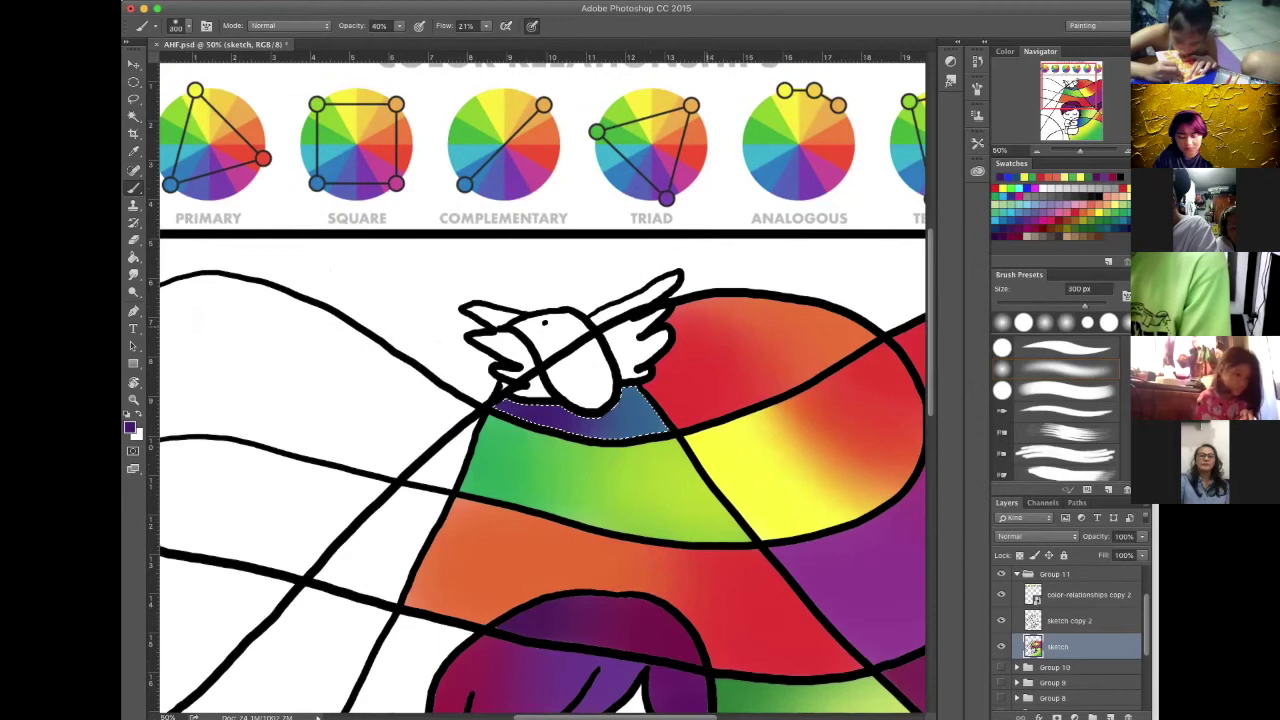
Select the white section between the color-wheel header and the dove with the Magic Wand, and paint purple from the canvas edge to the dove at 900 px
key("w")
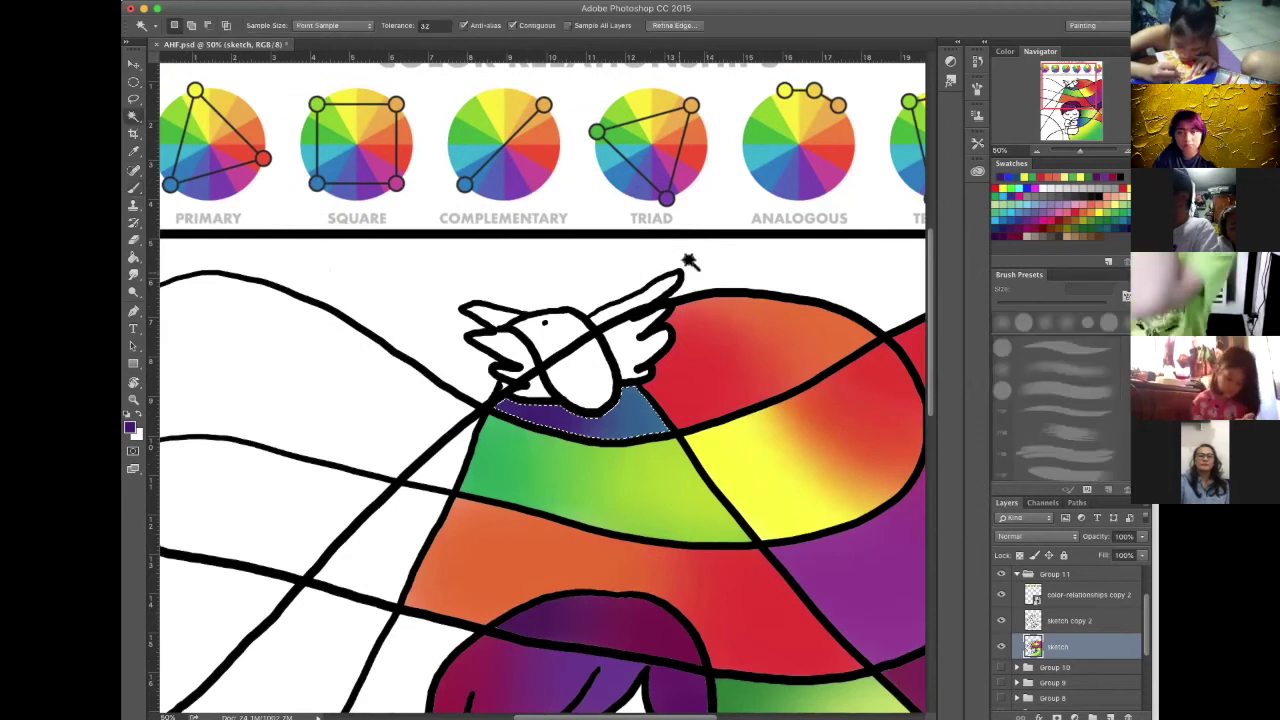
left_click(685, 265)
key("super+minus")
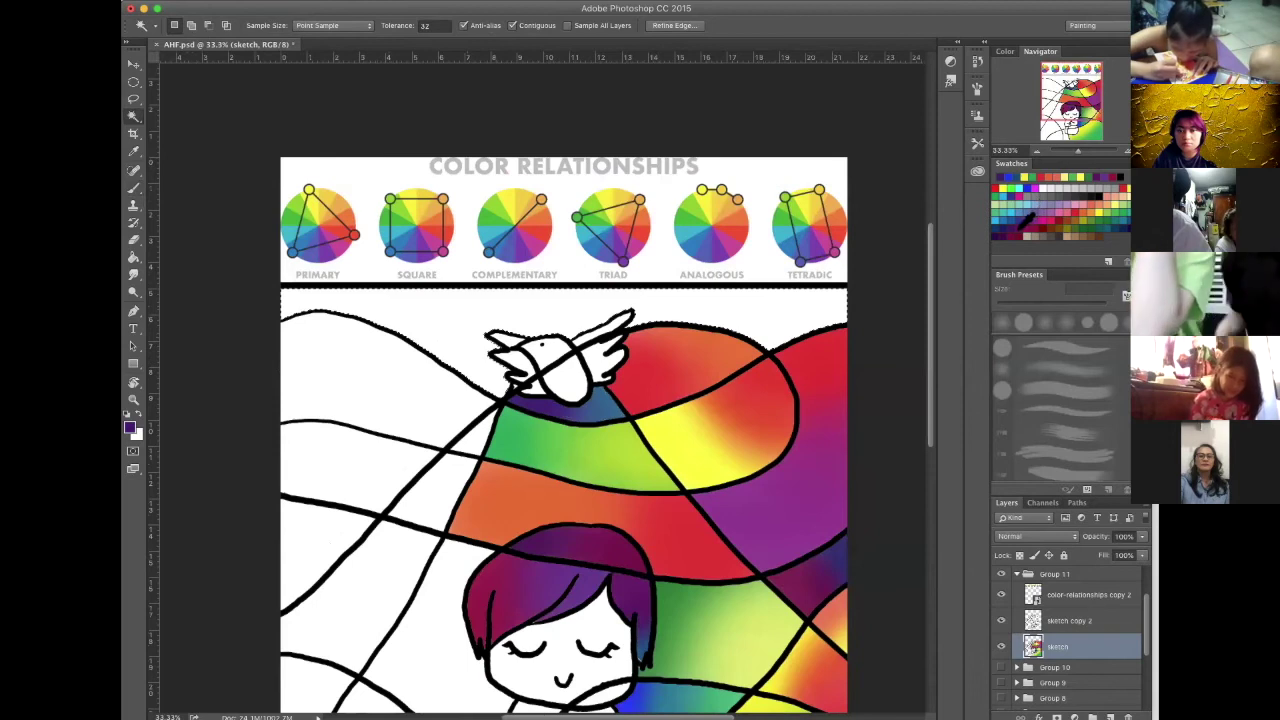
key("b")
key("bracketright")
key("bracketright")
key("bracketright")
key("bracketright")
key("bracketright")
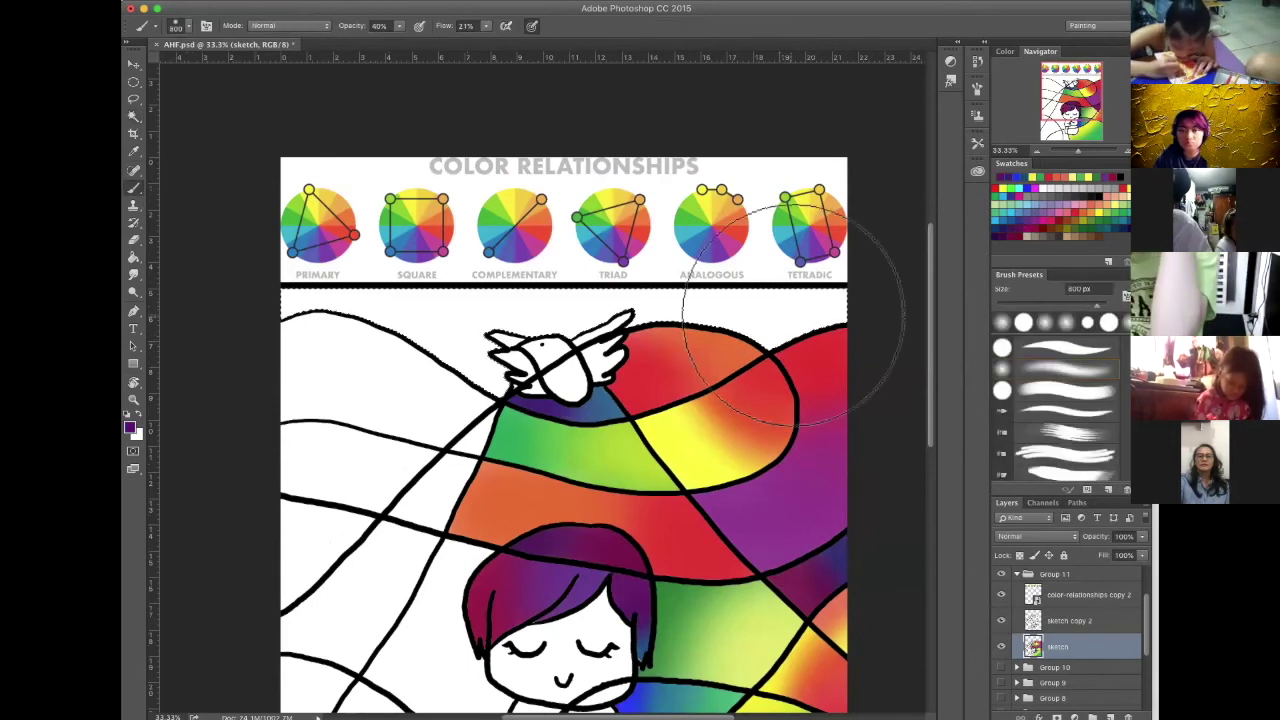
mouse_move(793, 318)
left_mouse_down()
mouse_move(712, 336)
mouse_move(721, 309)
mouse_move(856, 288)
mouse_move(713, 307)
left_mouse_up()
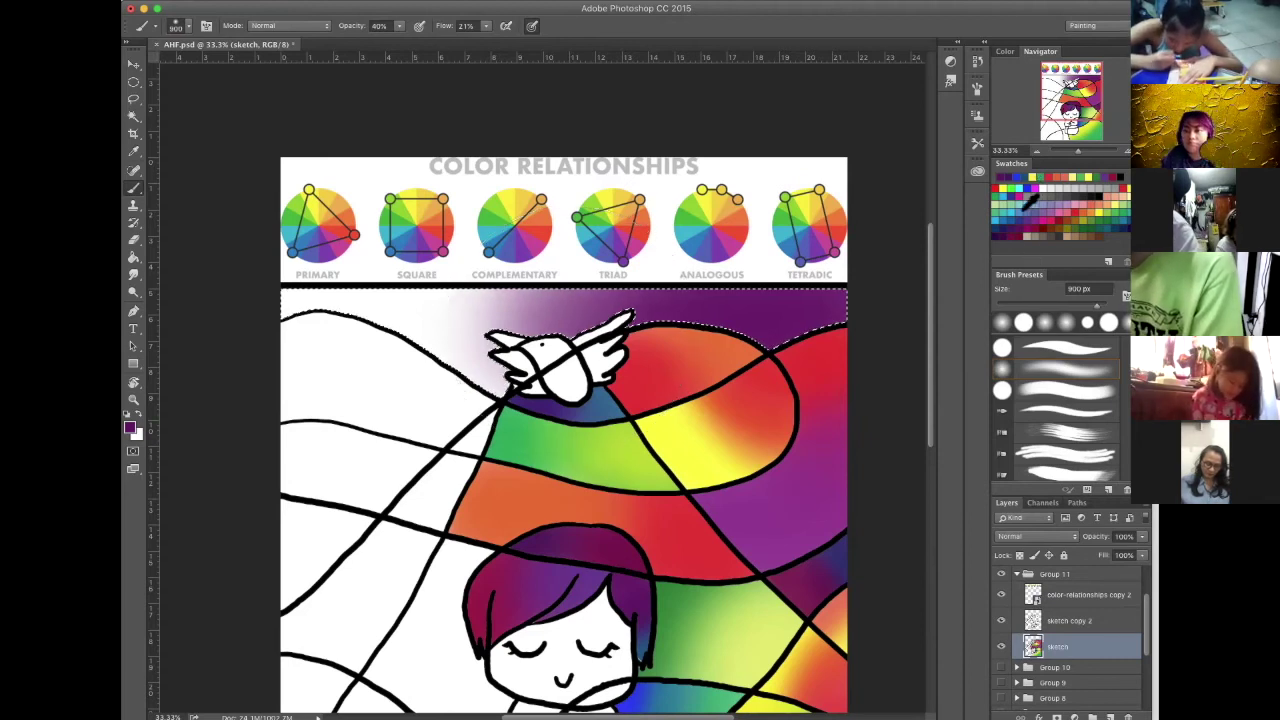
Paint light blue over the rest of the section between the color-wheel header and the dove at 900 px, blending it into the purple
left_click(1014, 213)
left_click(295, 339)
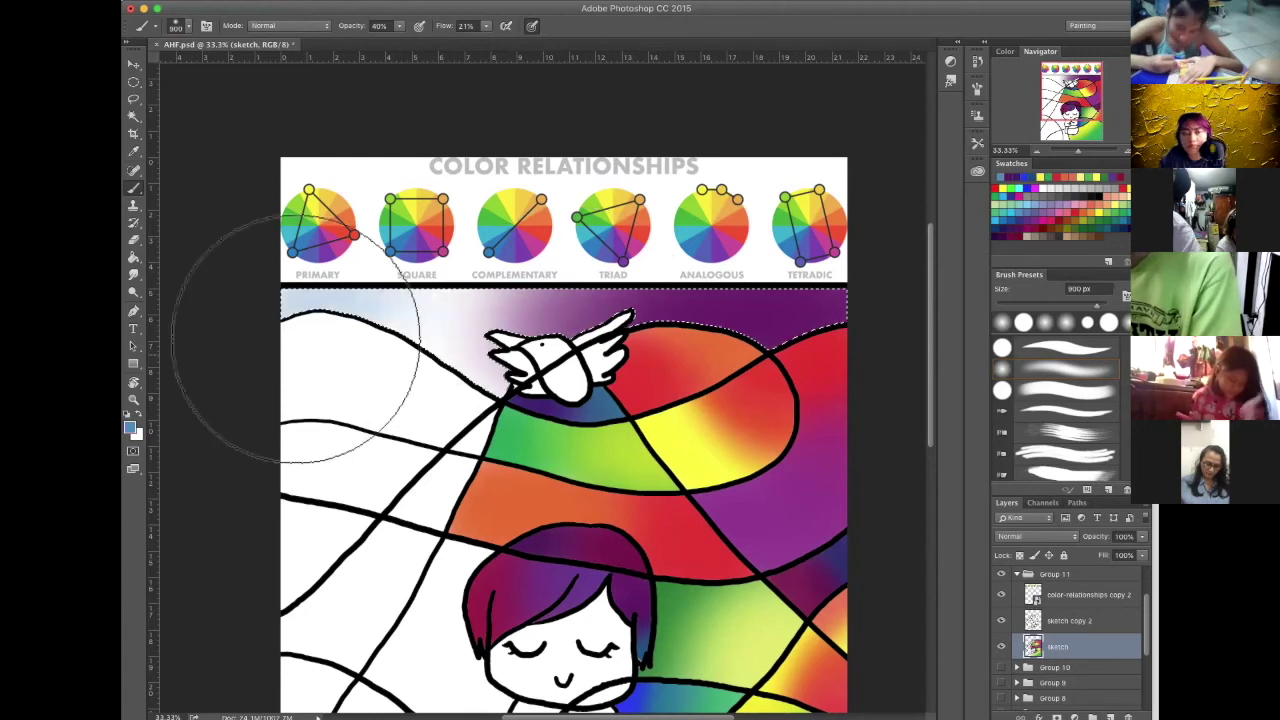
mouse_move(295, 339)
left_mouse_down()
mouse_move(427, 322)
mouse_move(343, 307)
mouse_move(290, 349)
mouse_move(487, 320)
mouse_move(461, 385)
mouse_move(396, 302)
mouse_move(485, 354)
mouse_move(624, 302)
mouse_move(470, 348)
mouse_move(418, 296)
left_mouse_up()
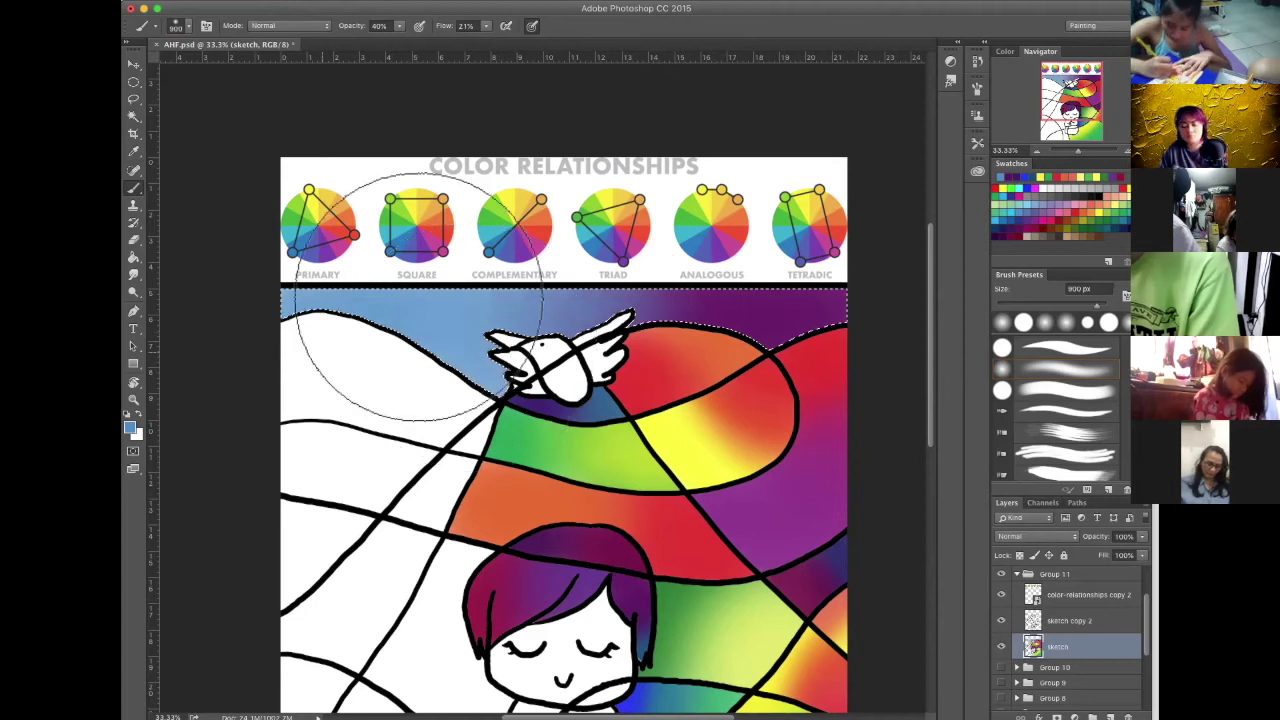
Select the white wavy section directly beneath the light blue area with the Magic Wand
key("w")
left_click(380, 373)
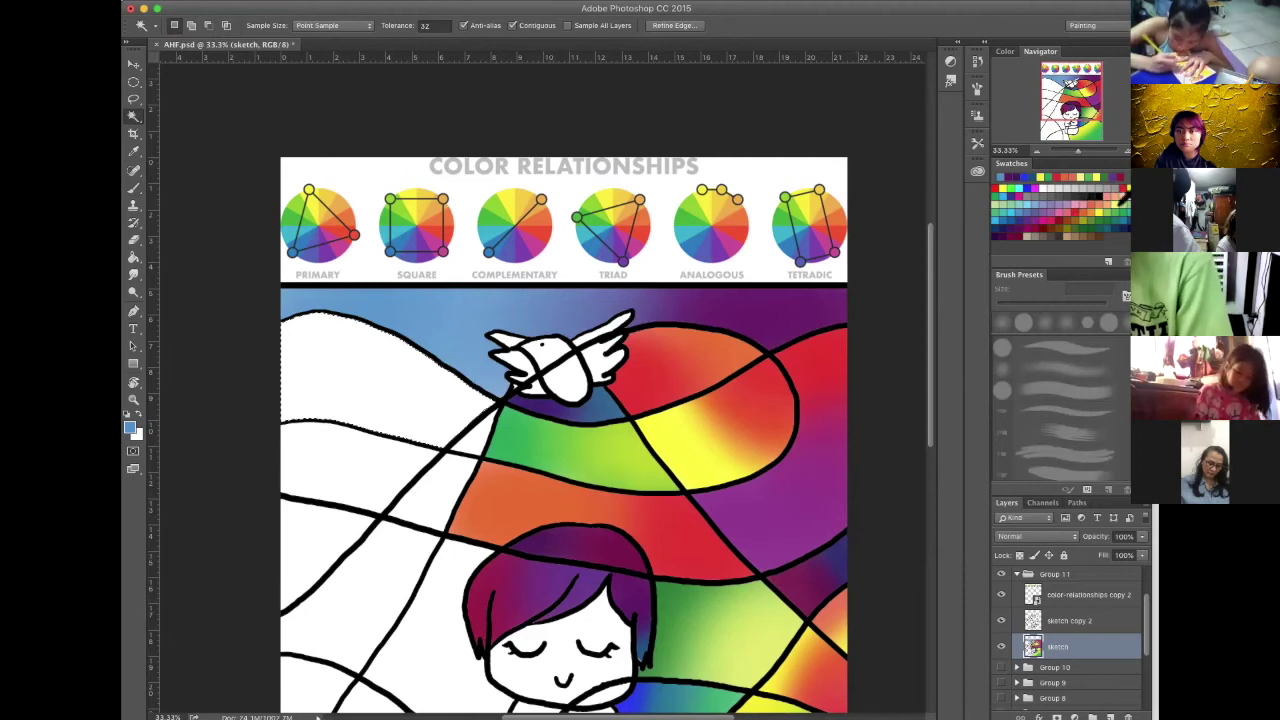
left_click(1001, 212)
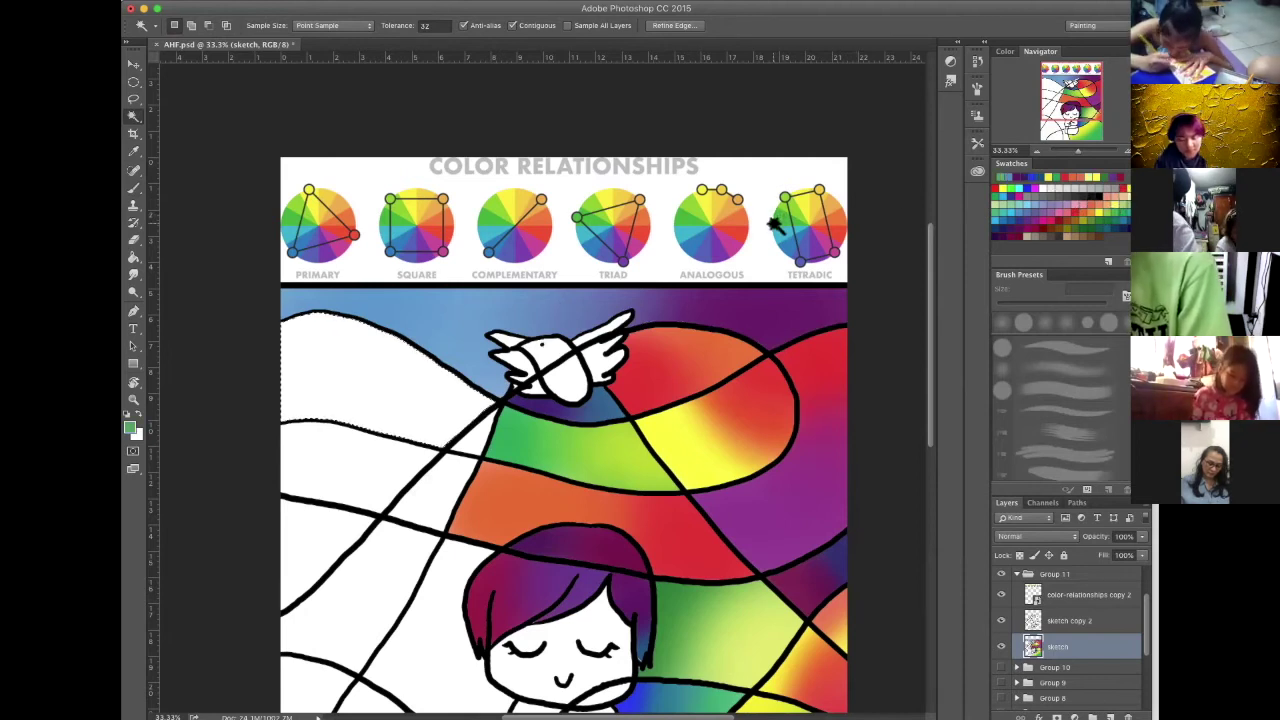
key("d")
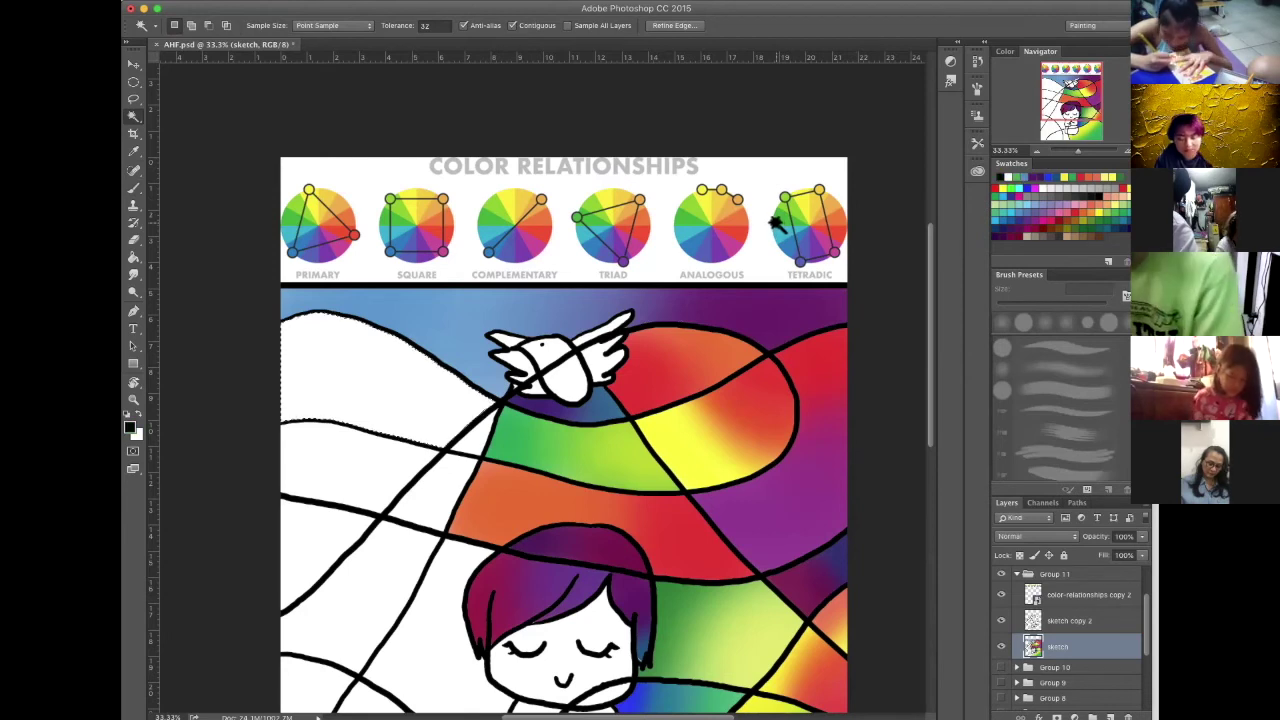
key("b")
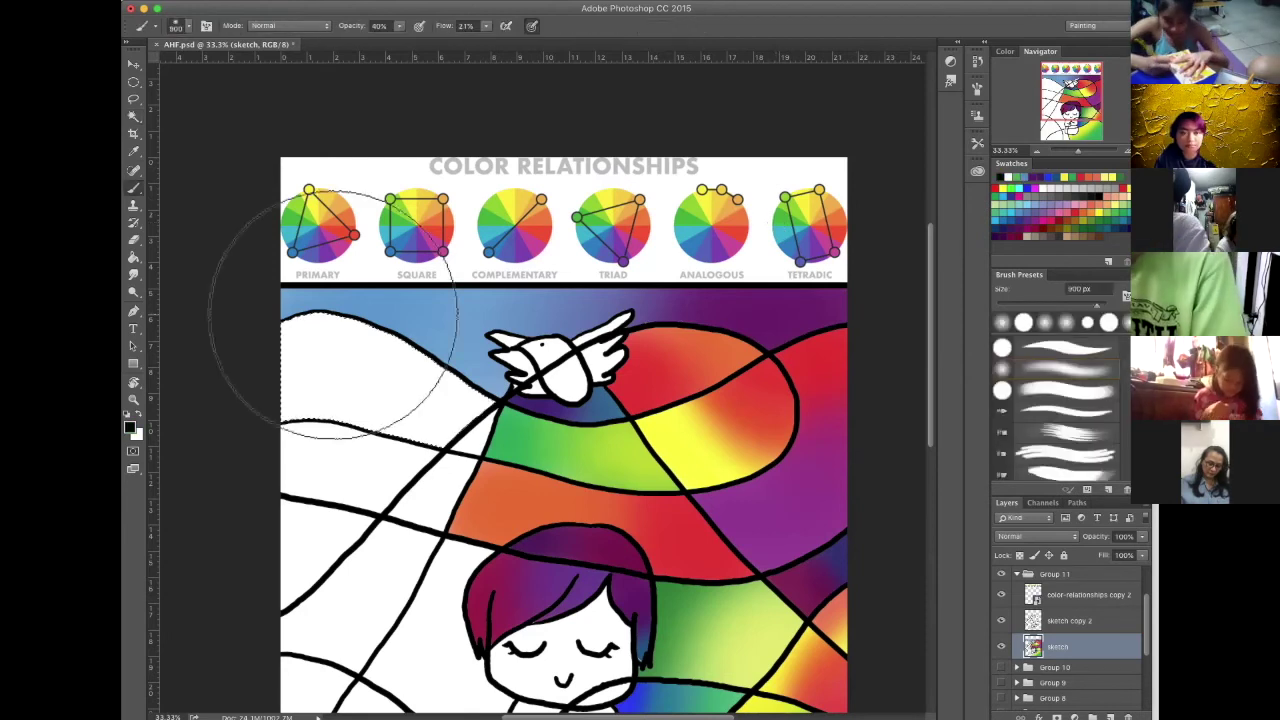
mouse_move(333, 314)
left_mouse_down()
mouse_move(308, 315)
mouse_move(333, 305)
left_mouse_up()
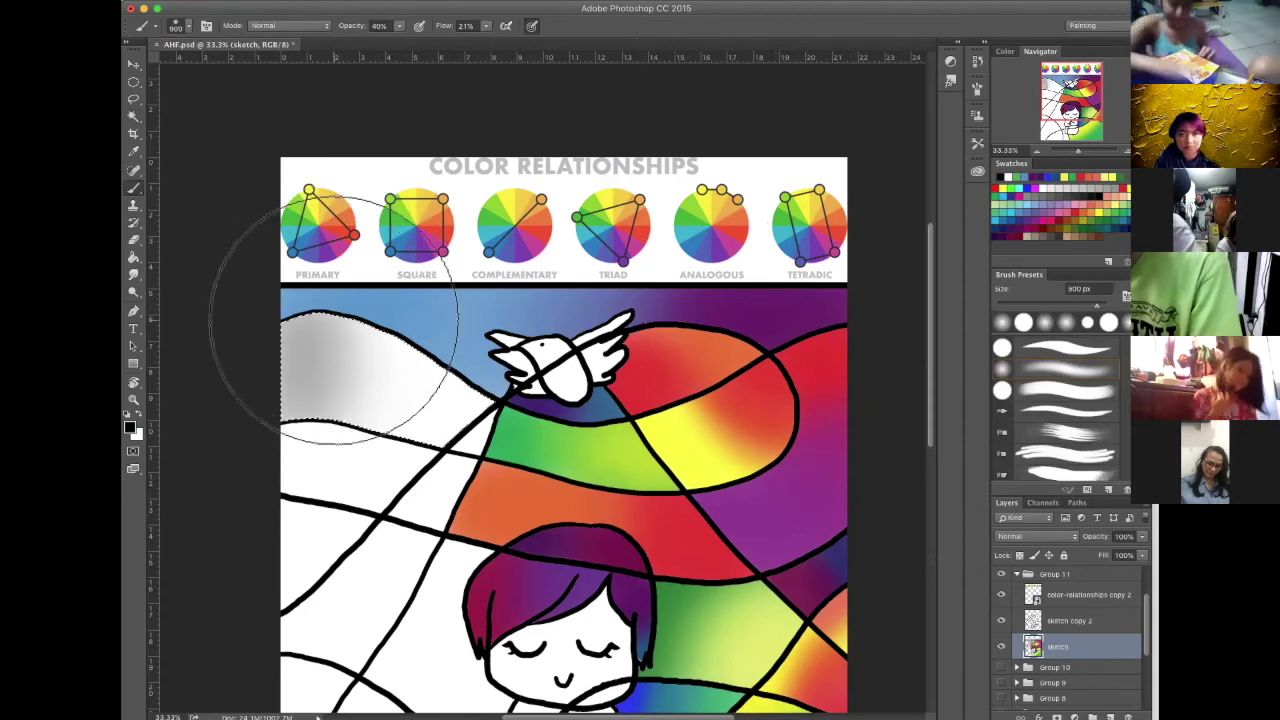
left_click_drag(333, 316, 340, 390)
key("Delete")
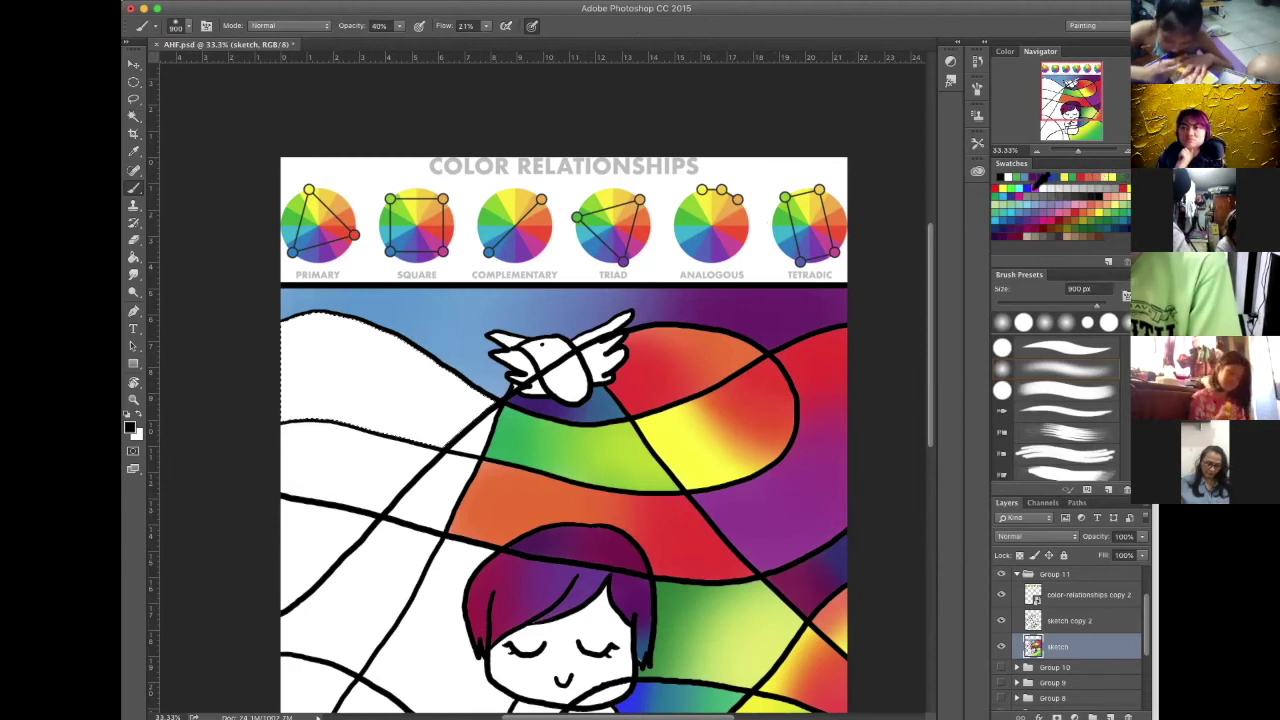
Paint the selected wavy section with the 900 px soft brush, blending yellow at the canvas edge into salmon orange toward the dove
left_click(1094, 213)
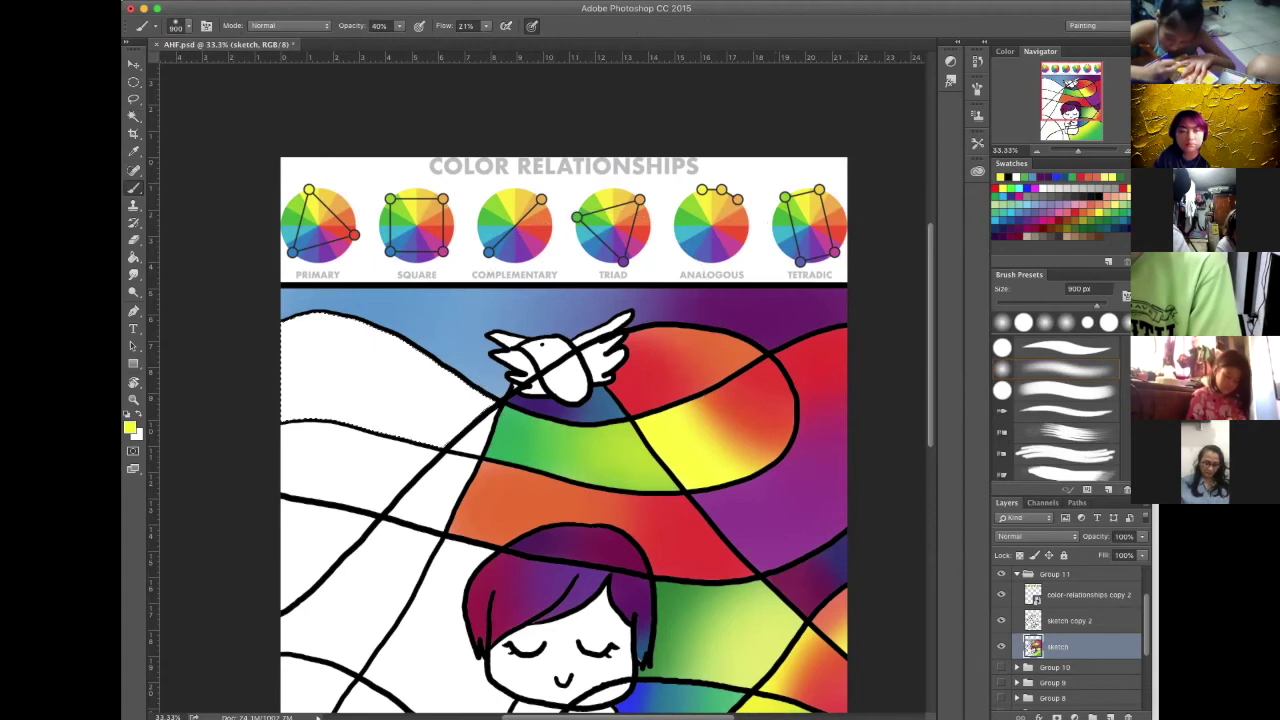
left_click(302, 341)
left_click_drag(301, 341, 297, 365)
left_click_drag(296, 364, 371, 372)
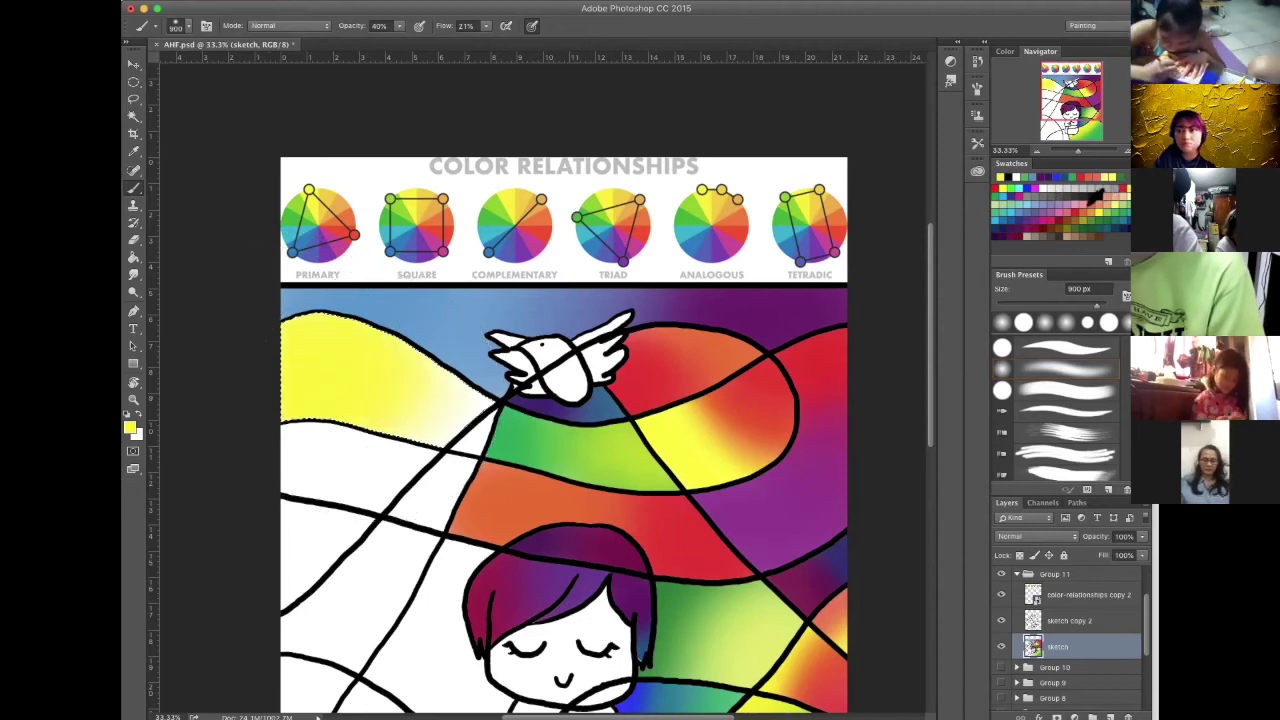
left_click(1042, 210)
left_click_drag(489, 324, 516, 322)
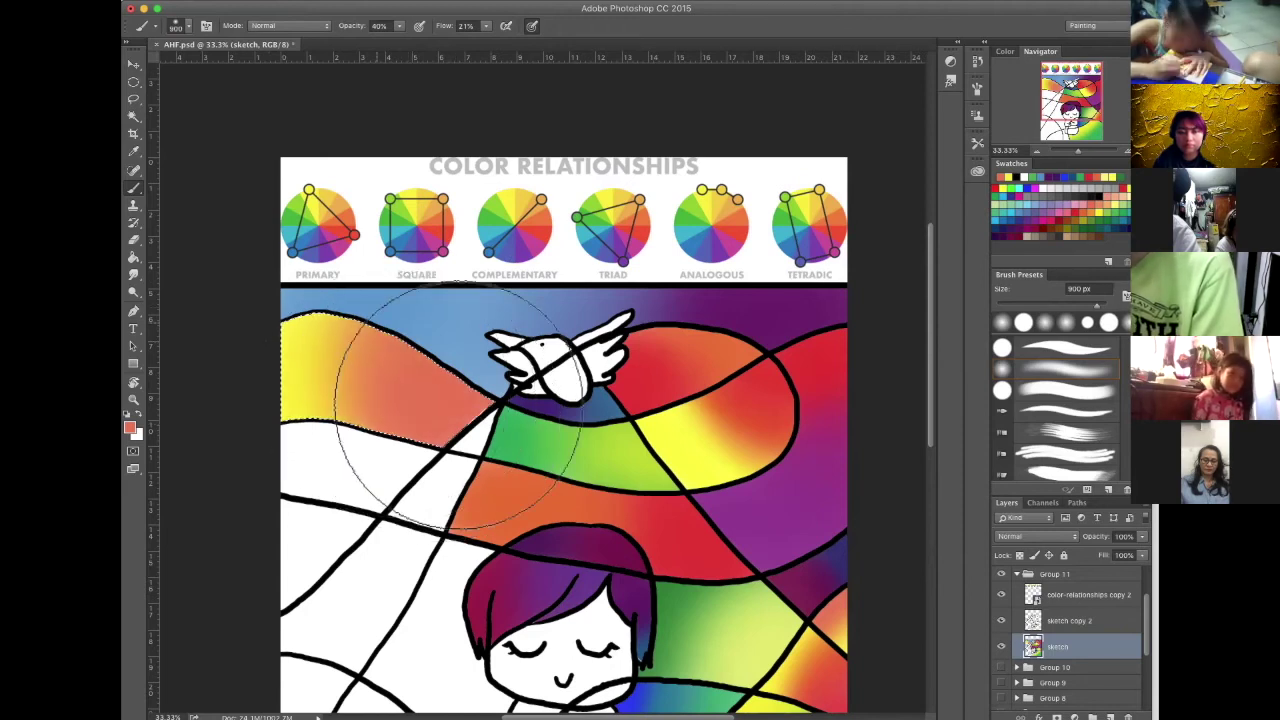
Select the small white triangle between the rays under the dove with the Magic Wand, and paint it dark violet blending into magenta at 200 px
key("w")
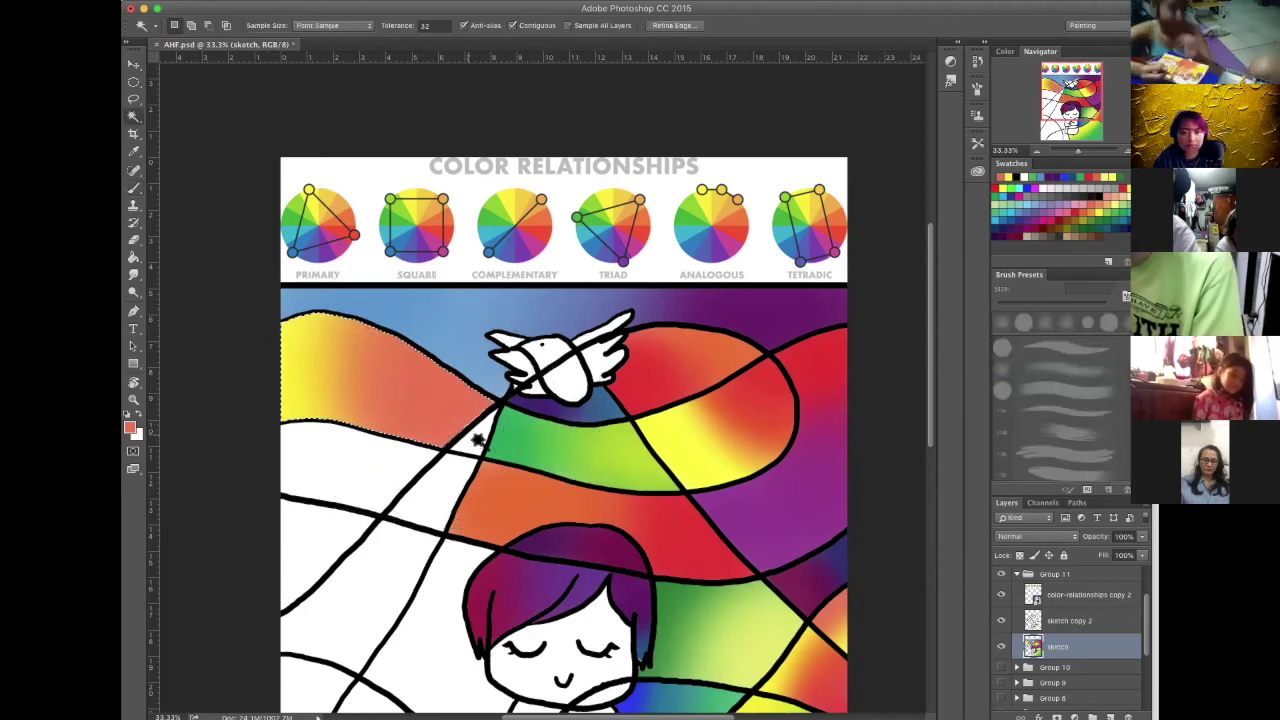
left_click(481, 431)
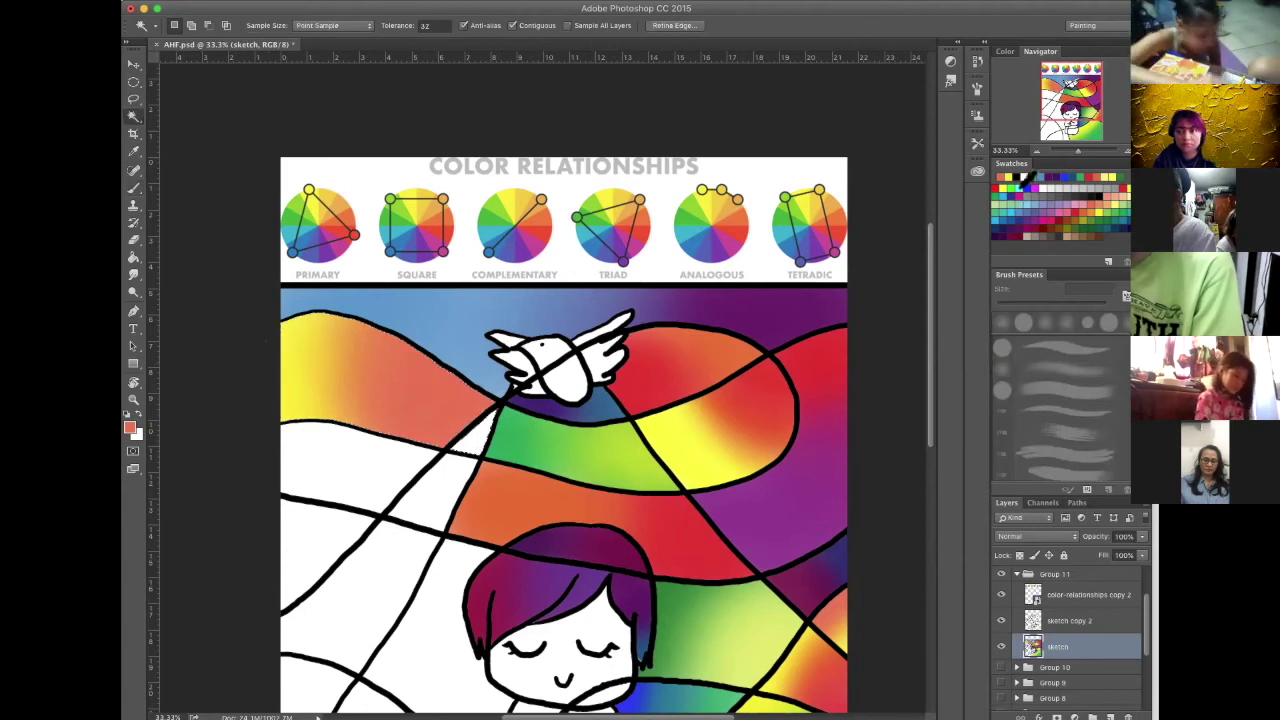
left_click(1012, 186)
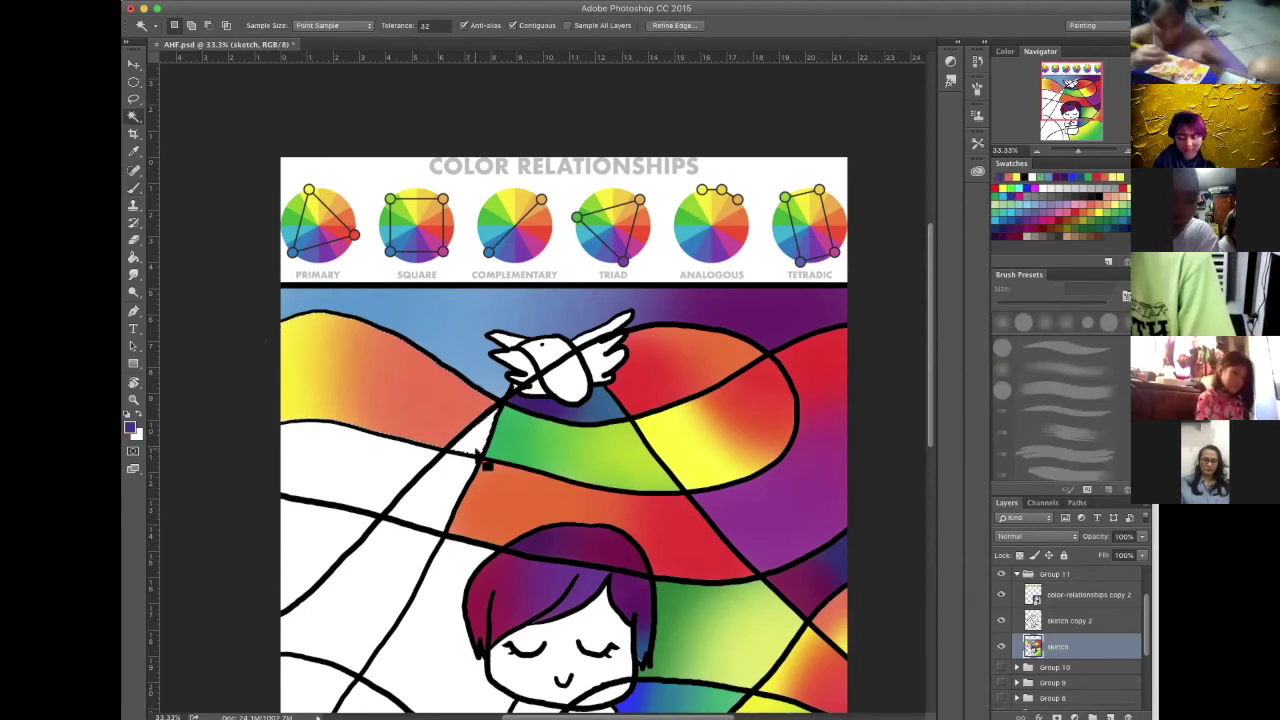
key("b")
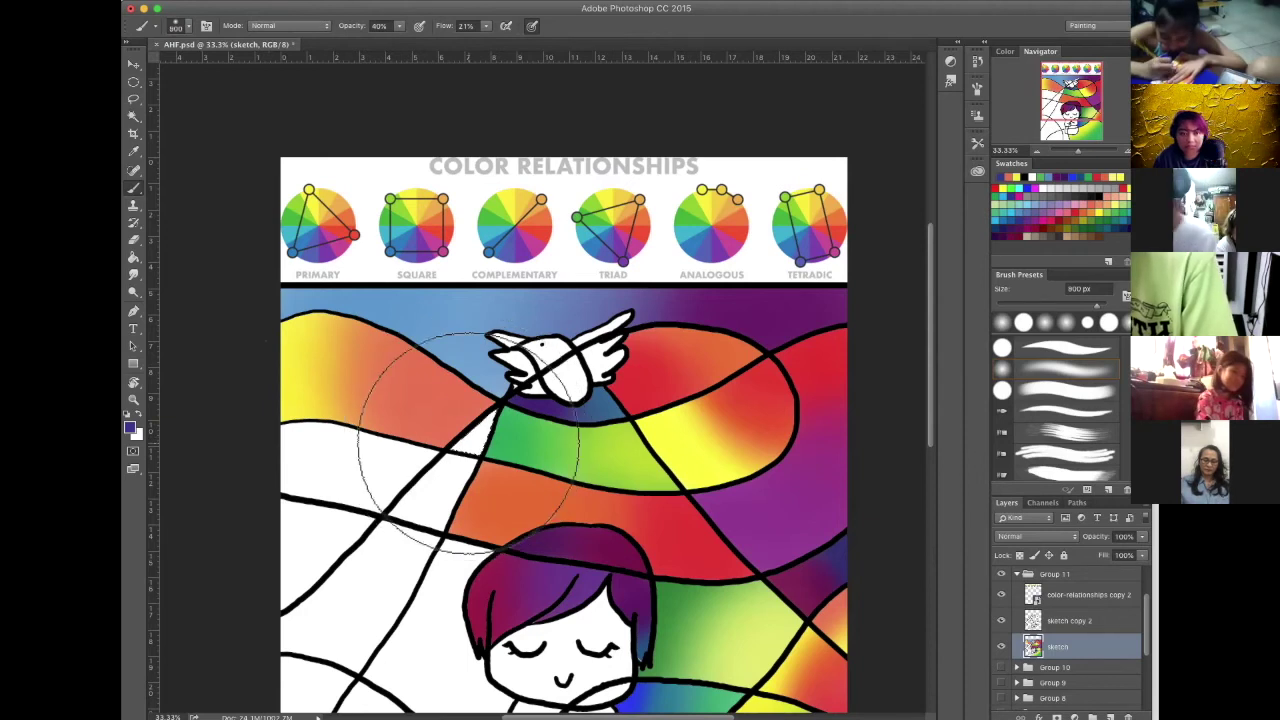
key("bracketleft")
key("bracketleft")
key("bracketleft")
key("bracketleft")
key("bracketleft")
key("bracketleft")
key("bracketleft")
key("bracketleft")
key("bracketleft")
key("bracketleft")
mouse_move(487, 445)
left_mouse_down()
mouse_move(446, 472)
mouse_move(431, 456)
mouse_move(468, 446)
mouse_move(483, 451)
mouse_move(480, 466)
mouse_move(446, 467)
mouse_move(446, 427)
mouse_move(489, 451)
left_mouse_up()
key("bracketright")
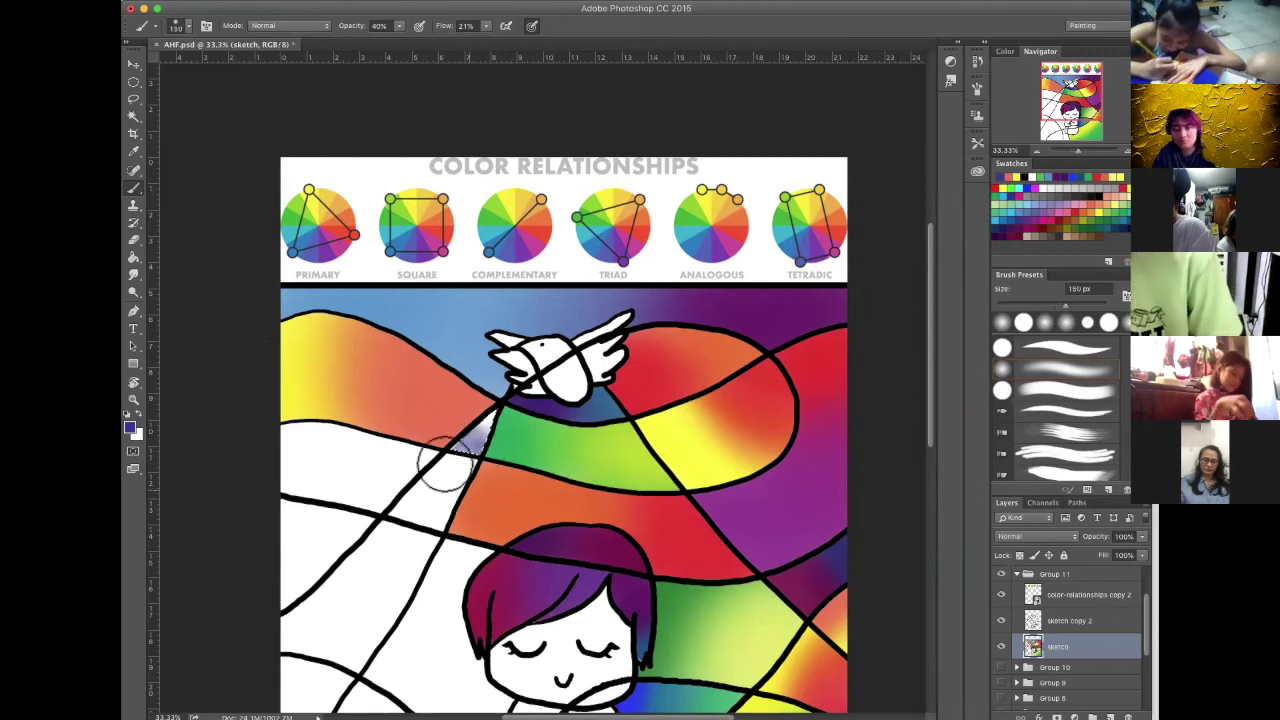
key("bracketright")
key("bracketright")
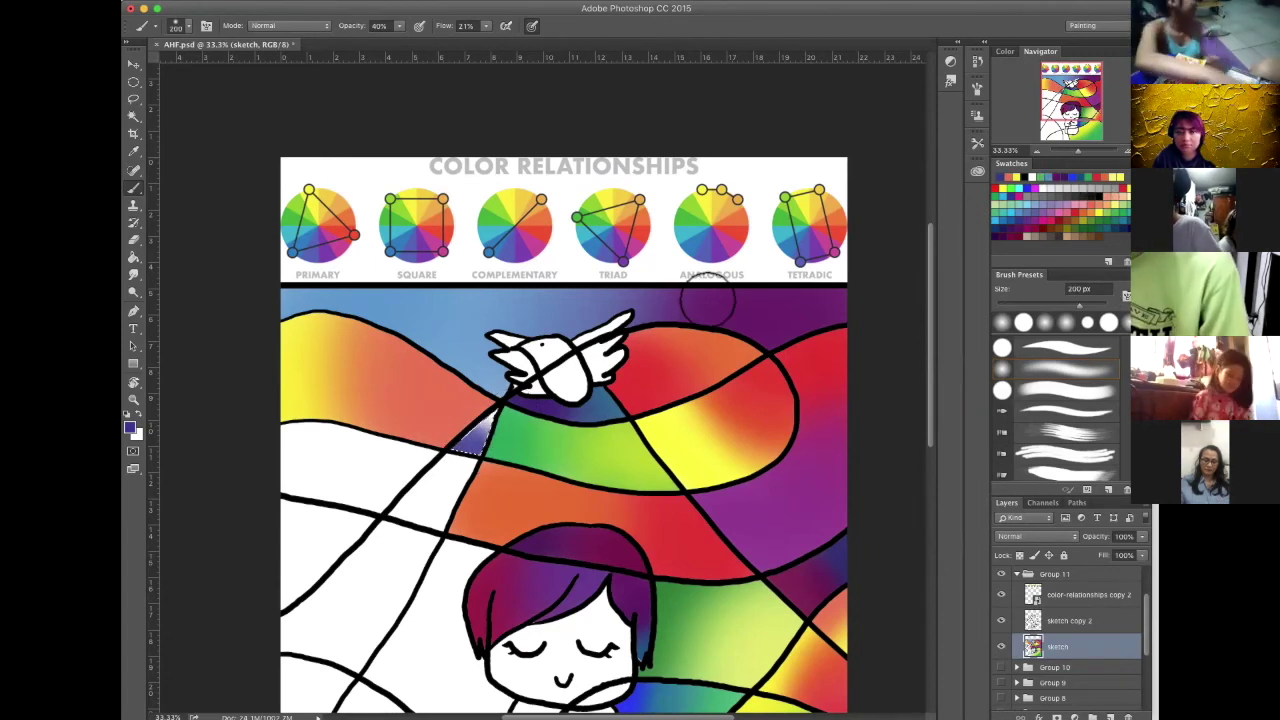
mouse_move(494, 404)
left_mouse_down()
mouse_move(497, 390)
mouse_move(494, 406)
mouse_move(464, 403)
mouse_move(509, 390)
mouse_move(513, 428)
mouse_move(429, 417)
mouse_move(553, 334)
left_mouse_up()
key("super+d")
Select the white ray section below the violet triangle with the Magic Wand, and paint dark green upward from its lower edge using an enlarged soft brush
left_click_drag(538, 392, 564, 383)
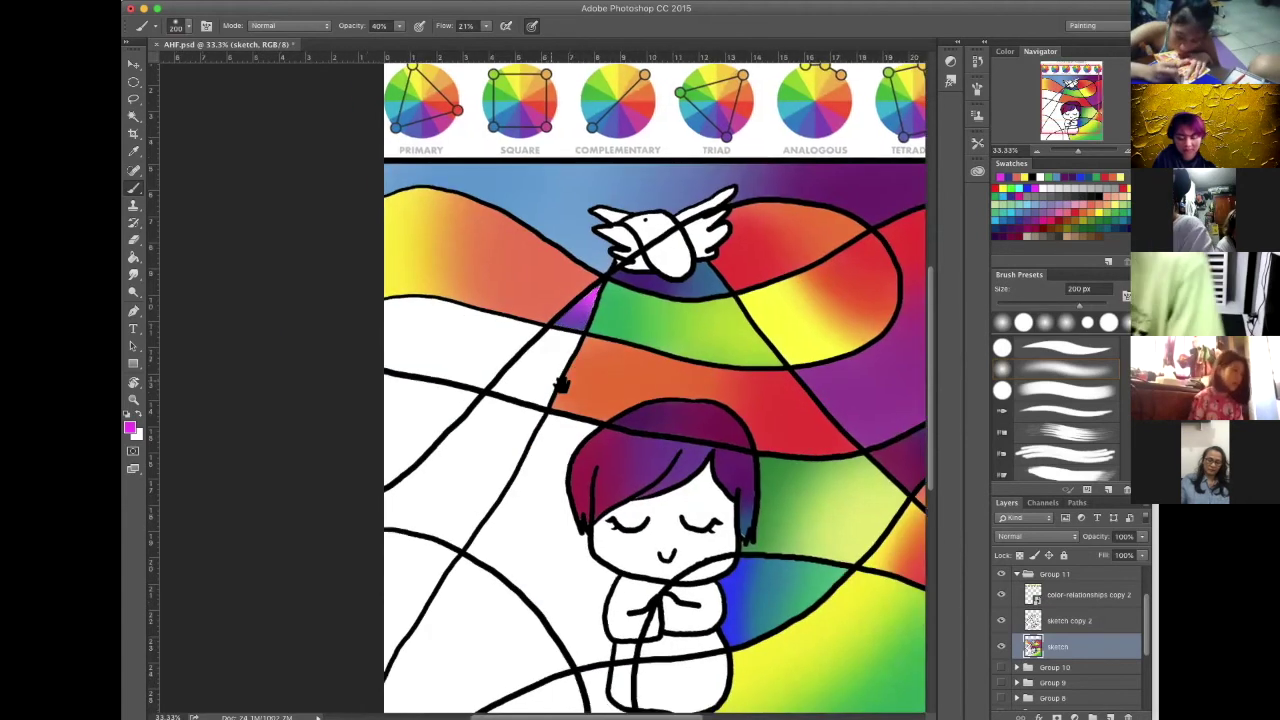
scroll(578, 392, "up", 1)
key("w")
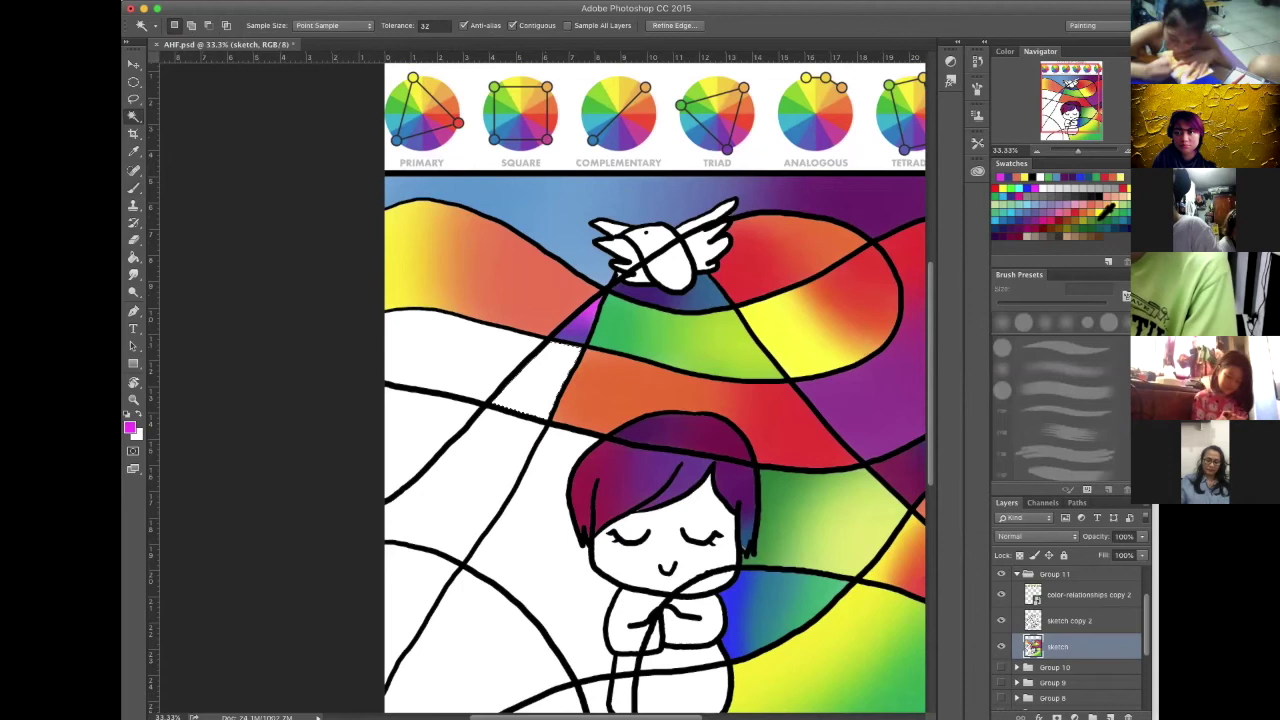
key("b")
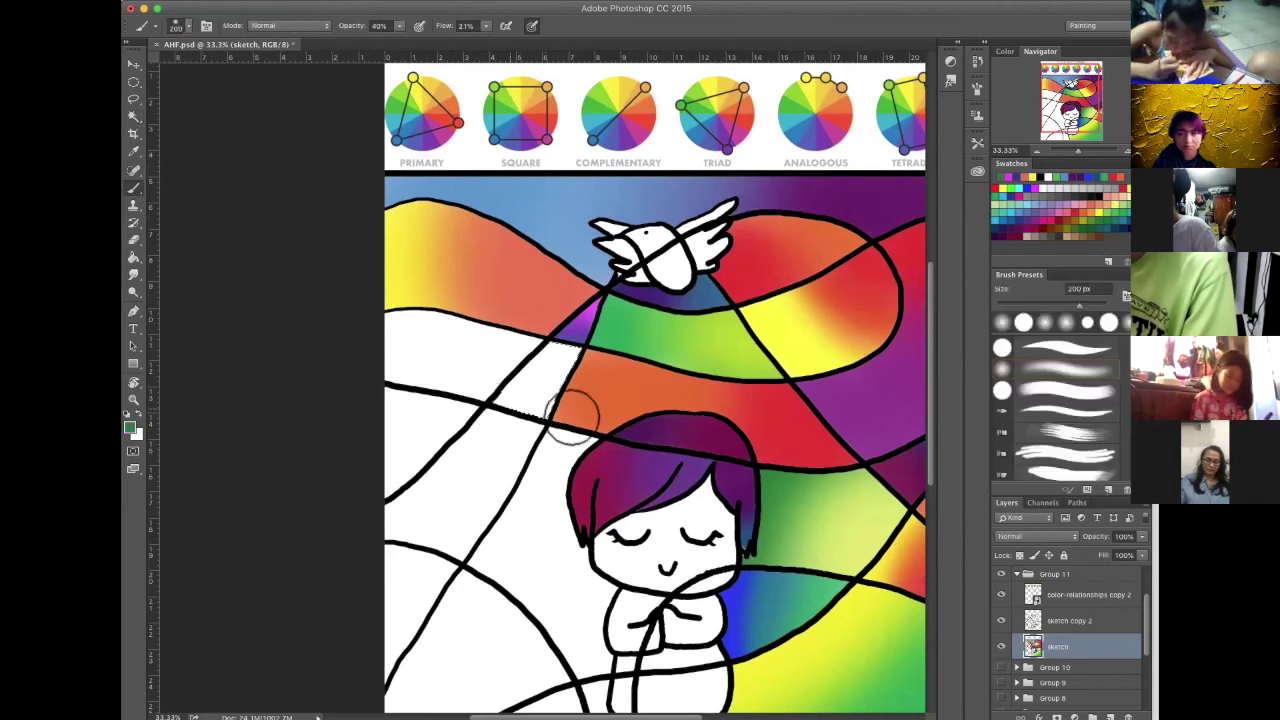
left_click_drag(562, 413, 540, 423)
key("]")
key("]")
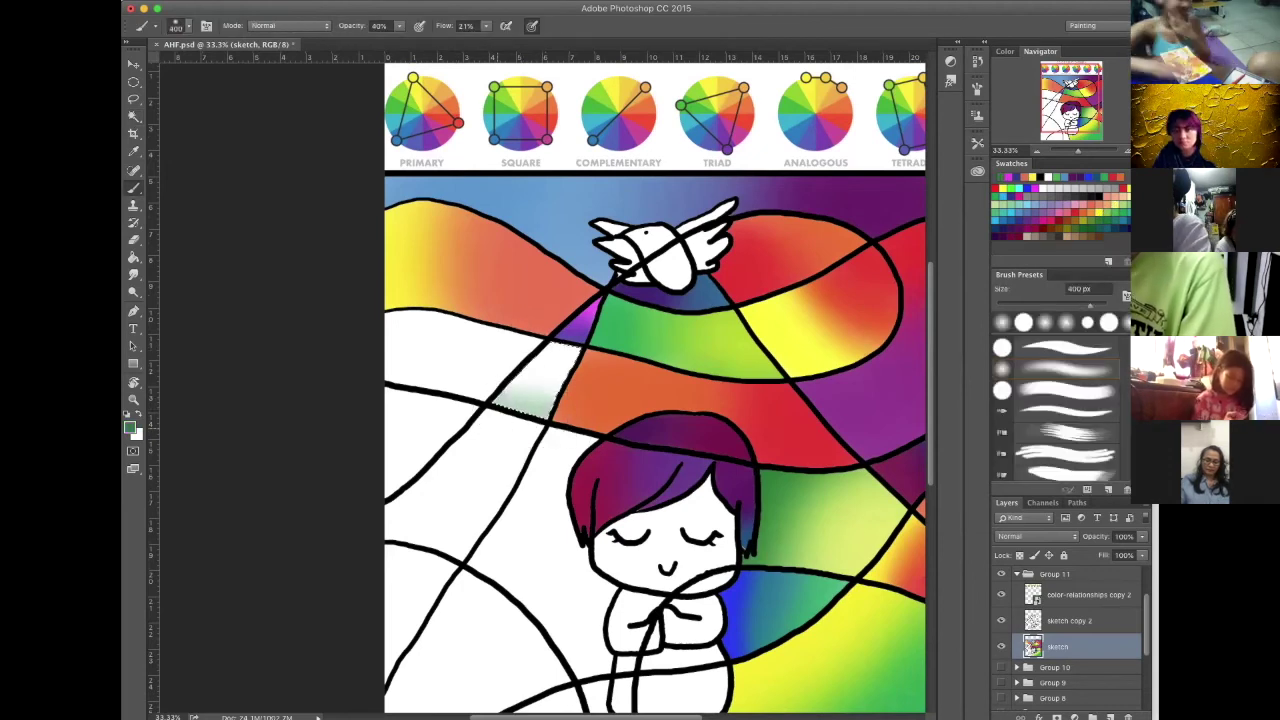
key("bracketright")
key("bracketright")
key("bracketright")
key("bracketright")
left_click_drag(492, 438, 503, 437)
left_click(503, 437)
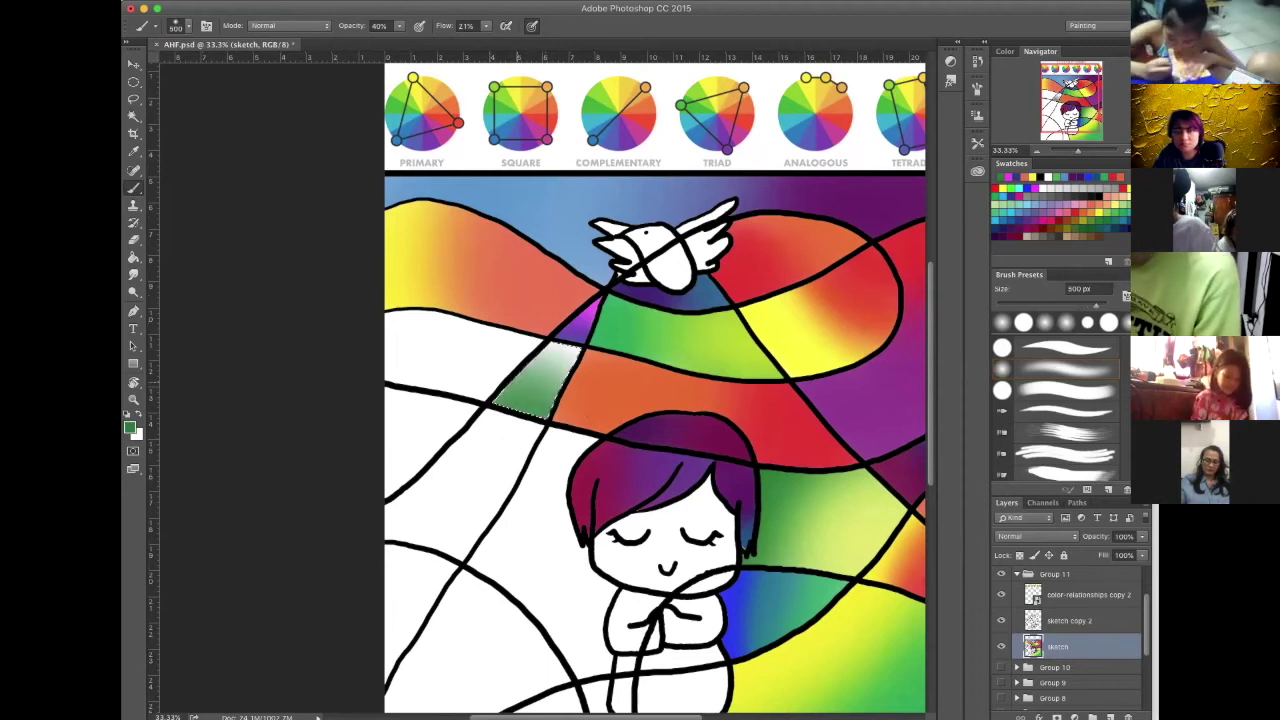
left_click(505, 437)
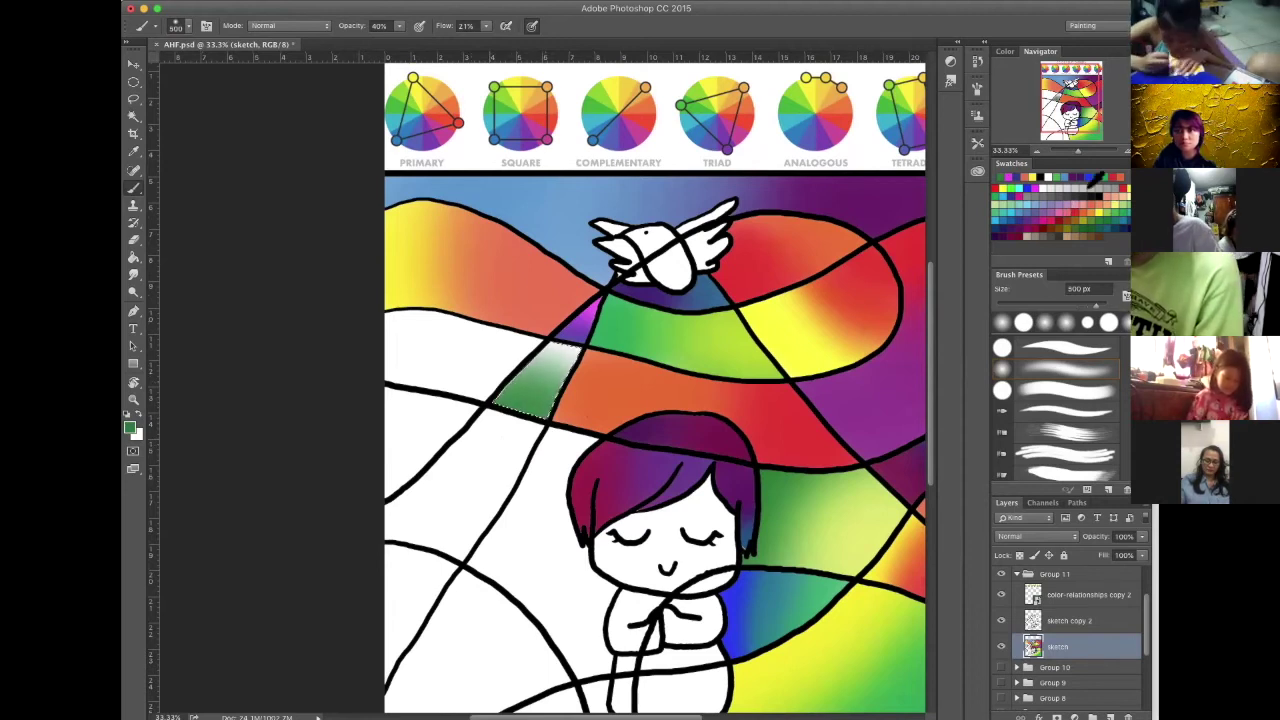
Brush bright green over the ray section's upper end, blending it into the dark green, and tint its top with yellow
left_click(1008, 190)
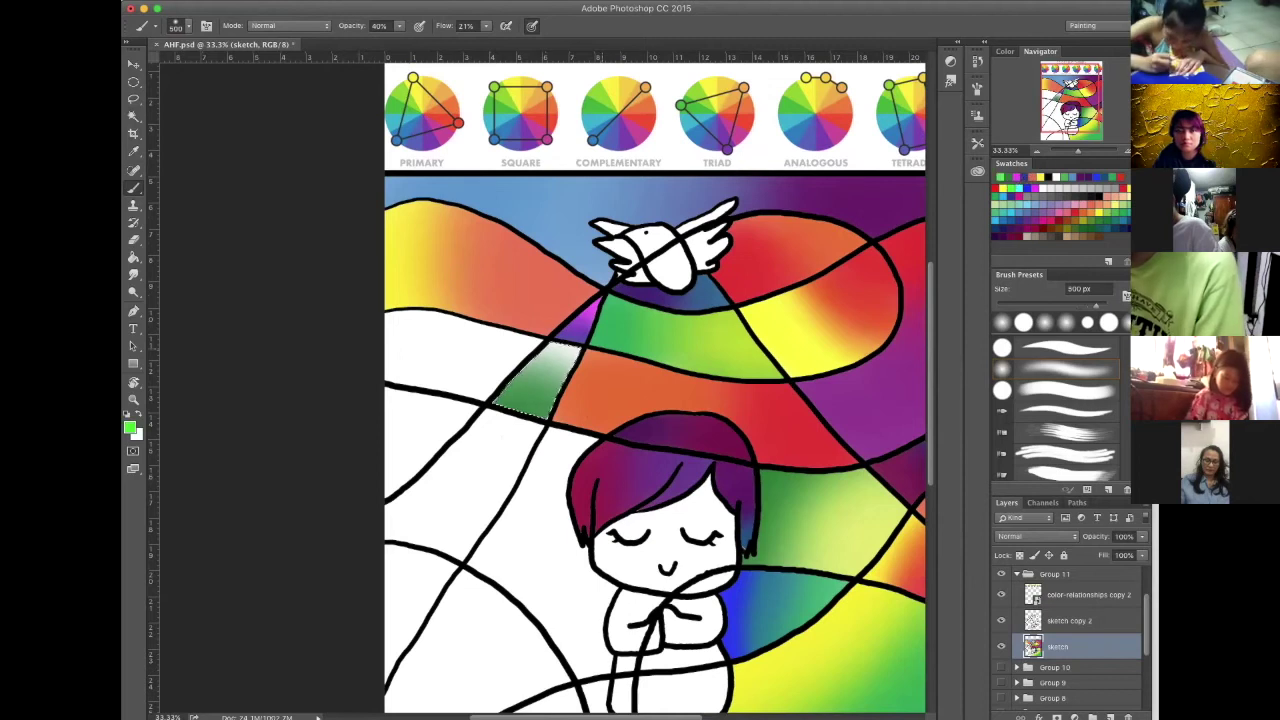
left_click(575, 325)
left_click_drag(640, 318, 520, 325)
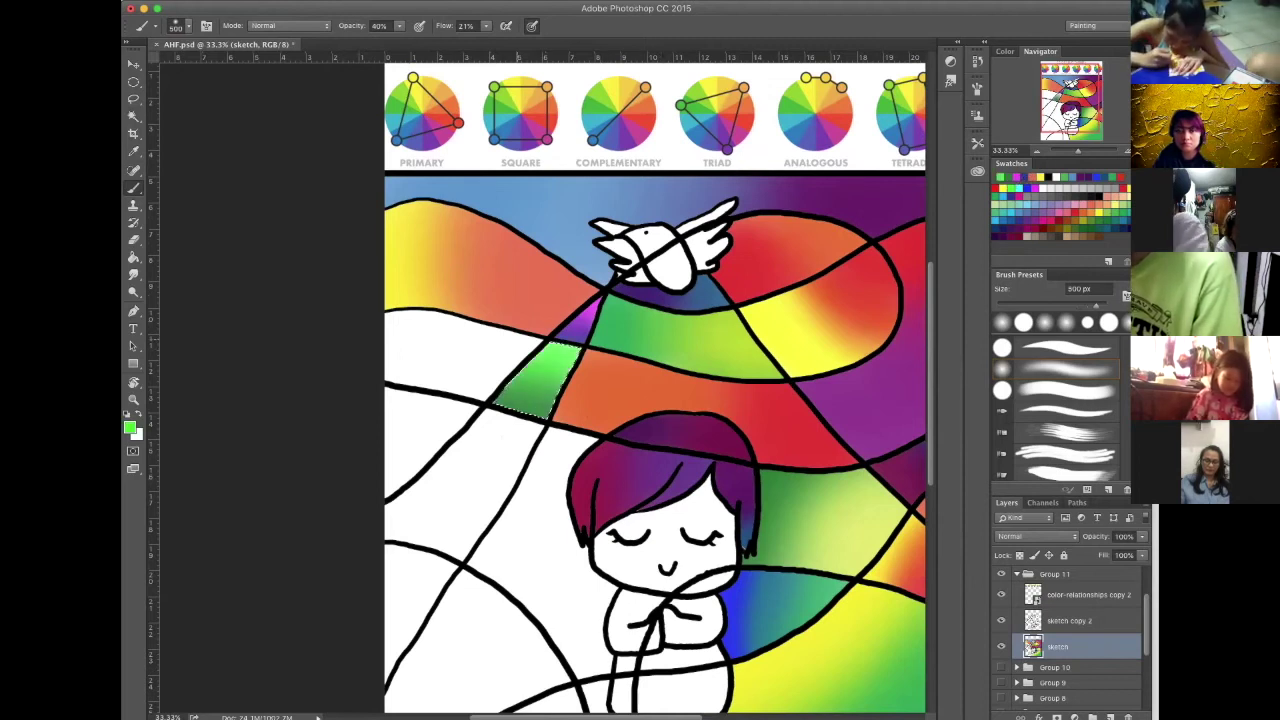
left_click(1012, 212)
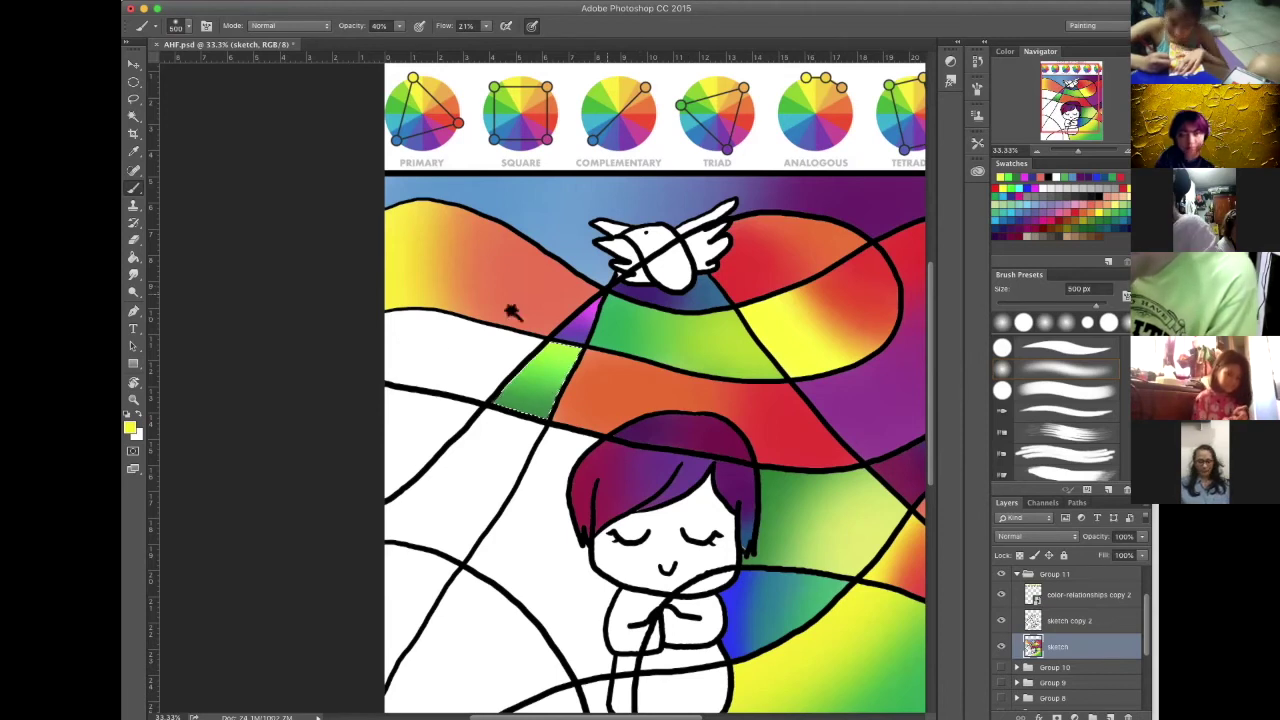
Select the white band below the yellow-orange section with the Magic Wand, and paint purple inward from the canvas edge
key("w")
left_click(470, 365)
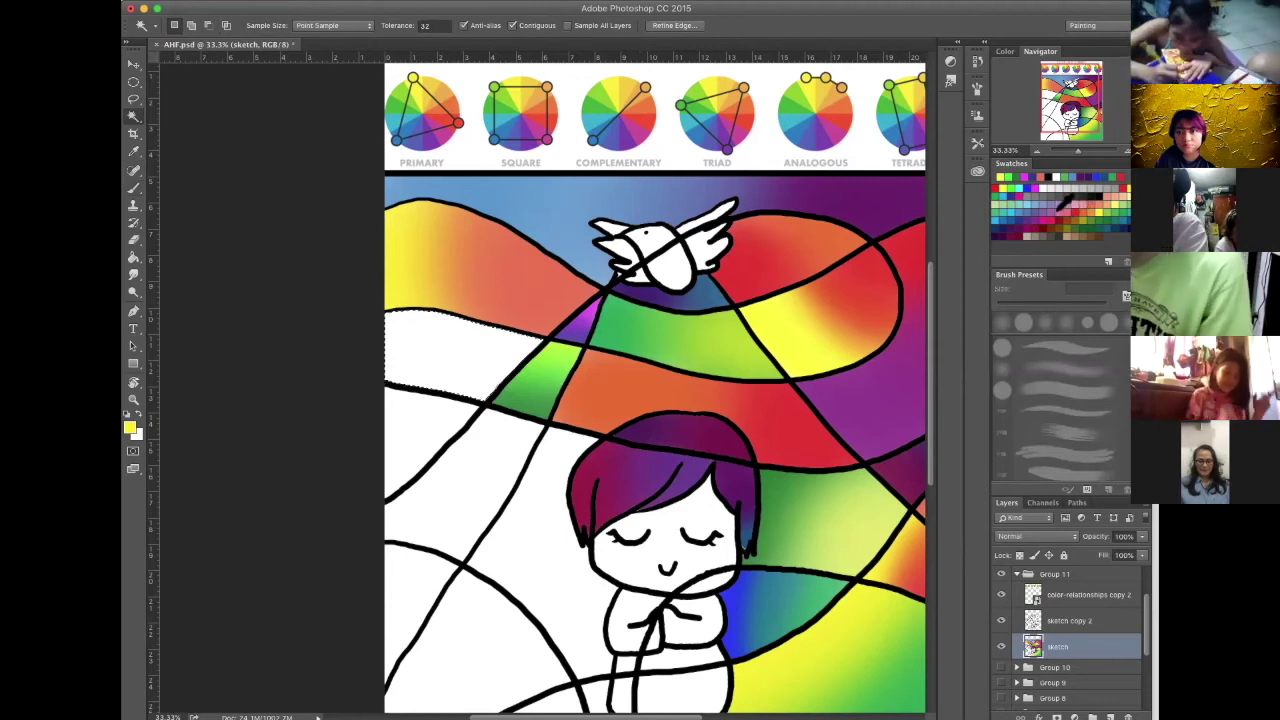
left_click(1028, 216)
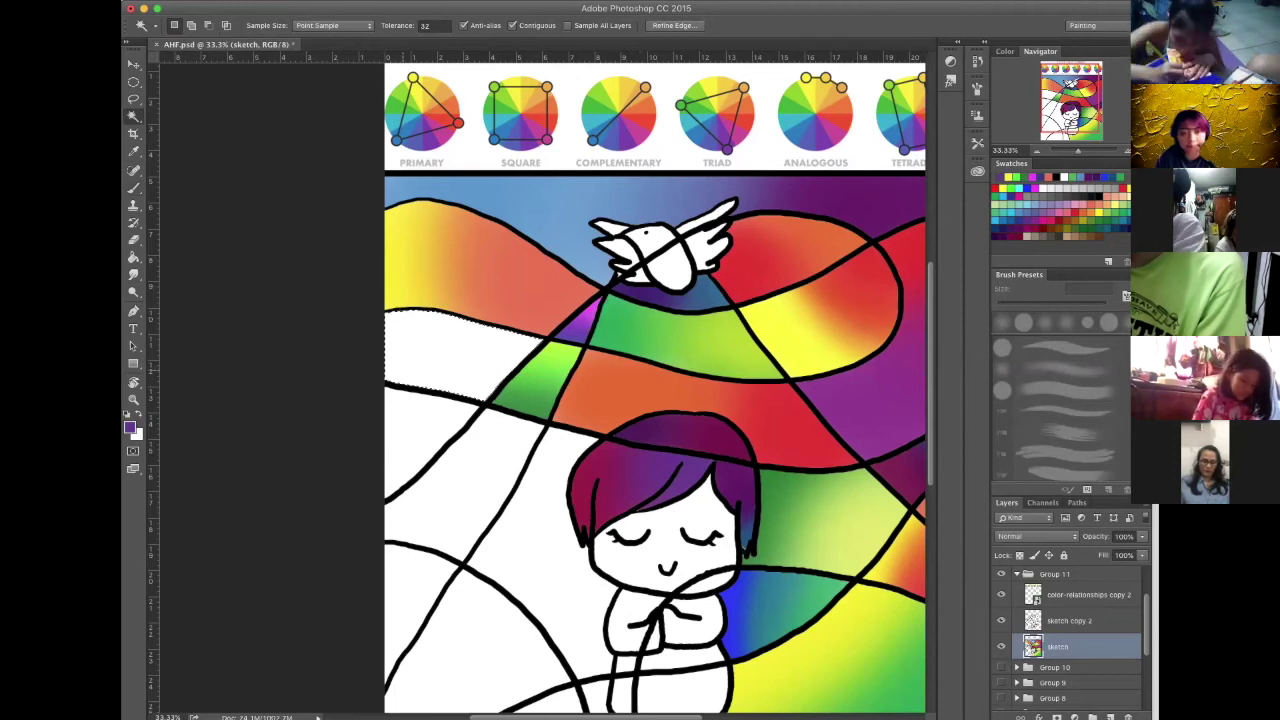
key("b")
left_click(405, 375)
mouse_move(403, 367)
left_mouse_down()
mouse_move(422, 348)
mouse_move(427, 266)
mouse_move(341, 427)
mouse_move(418, 305)
mouse_move(385, 365)
mouse_move(420, 312)
mouse_move(415, 378)
left_mouse_up()
left_click(410, 350)
left_click_drag(460, 328, 452, 375)
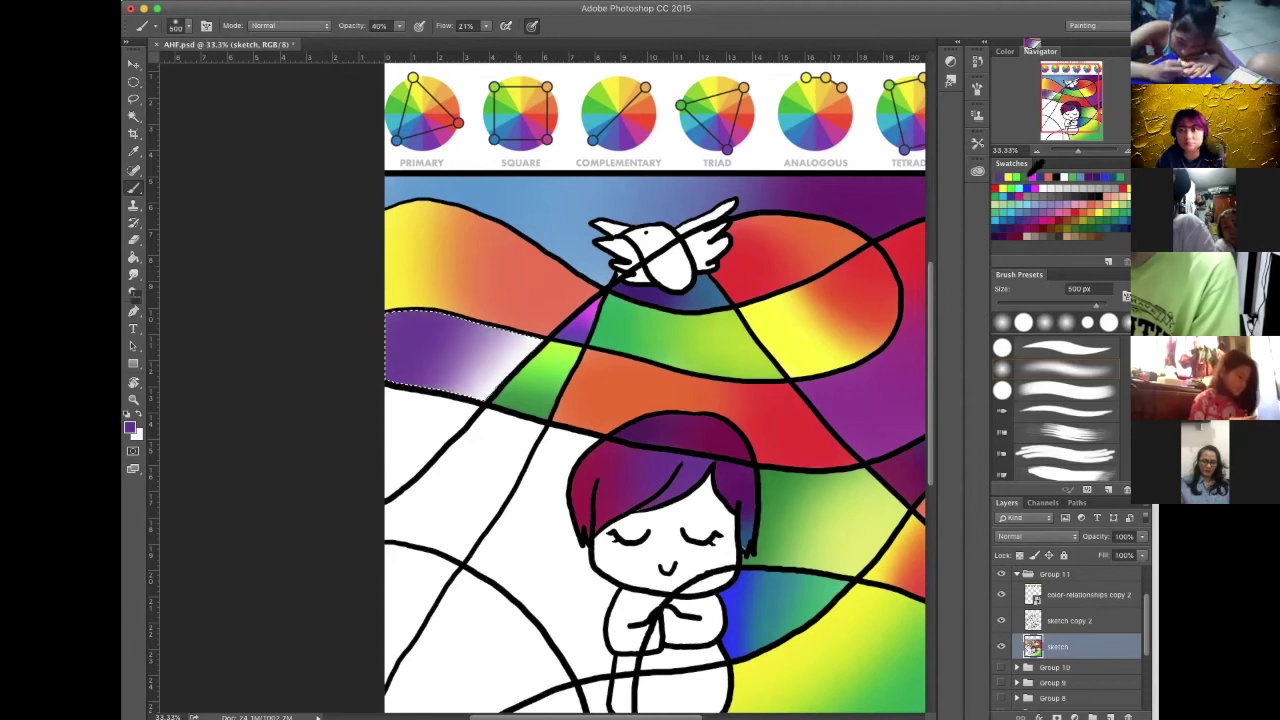
Paint magenta over the band's end next to the ray, blending it into the purple
left_click(1029, 177)
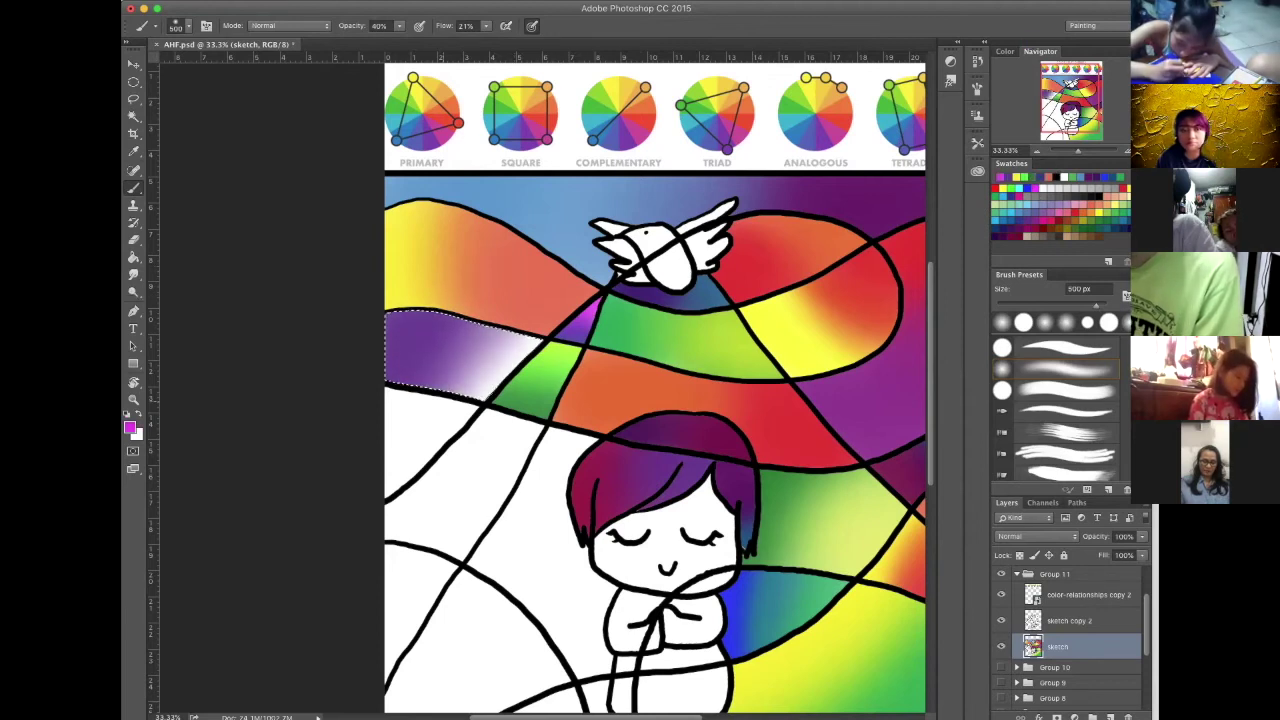
left_click_drag(535, 322, 508, 378)
left_click(495, 365)
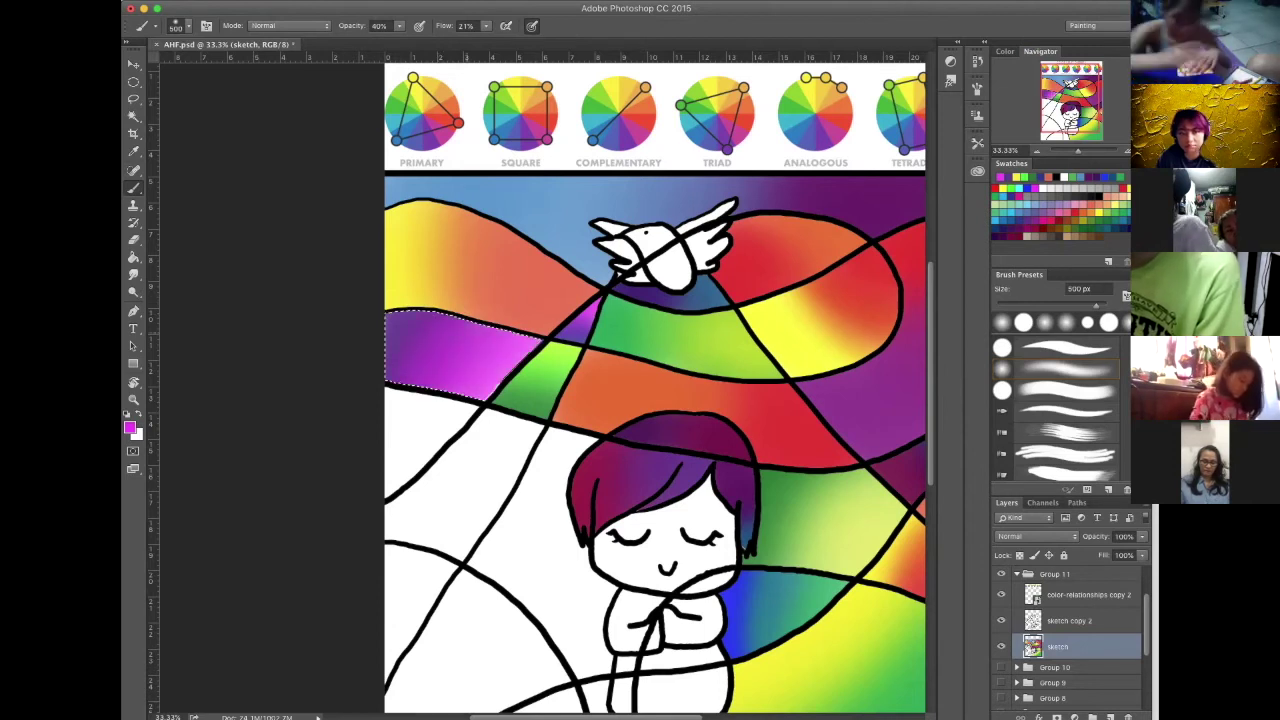
Select the white section beside the figure's hair with the Magic Wand, and paint steel blue over its upper part with a soft 500 px brush
key("w")
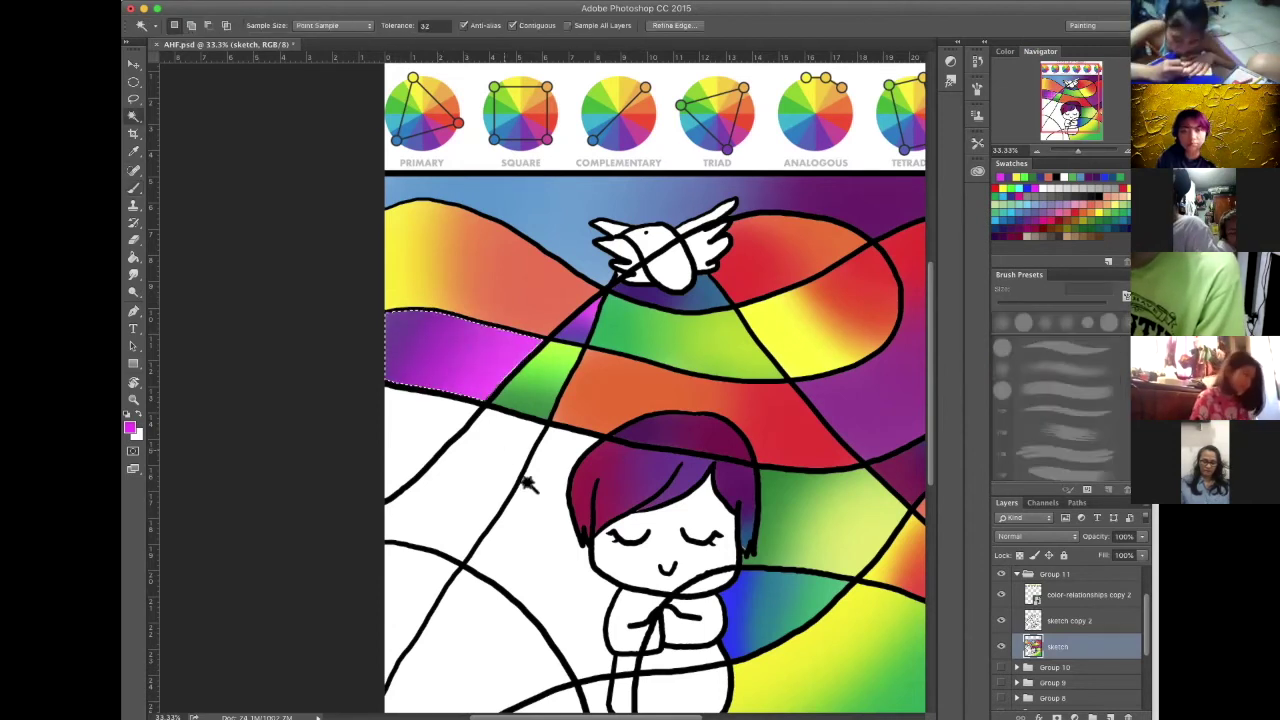
key("ctrl+d")
scroll(571, 443, "down", 2)
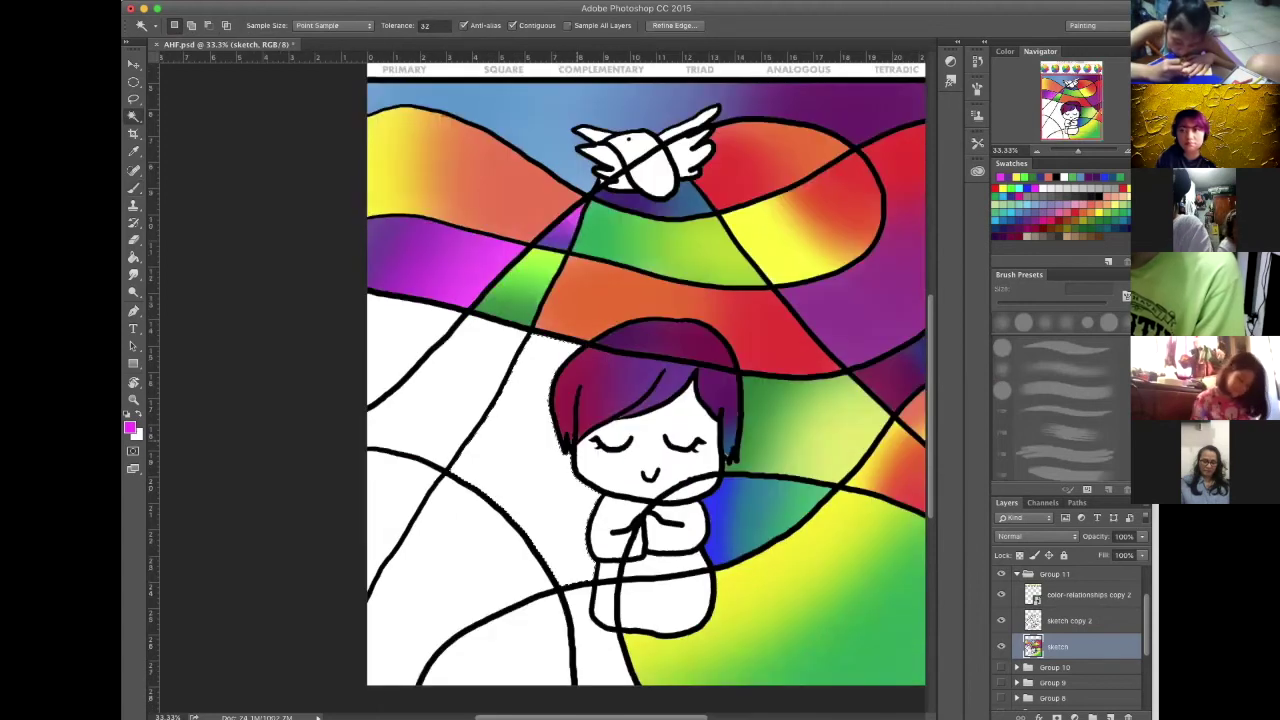
left_click(1112, 177)
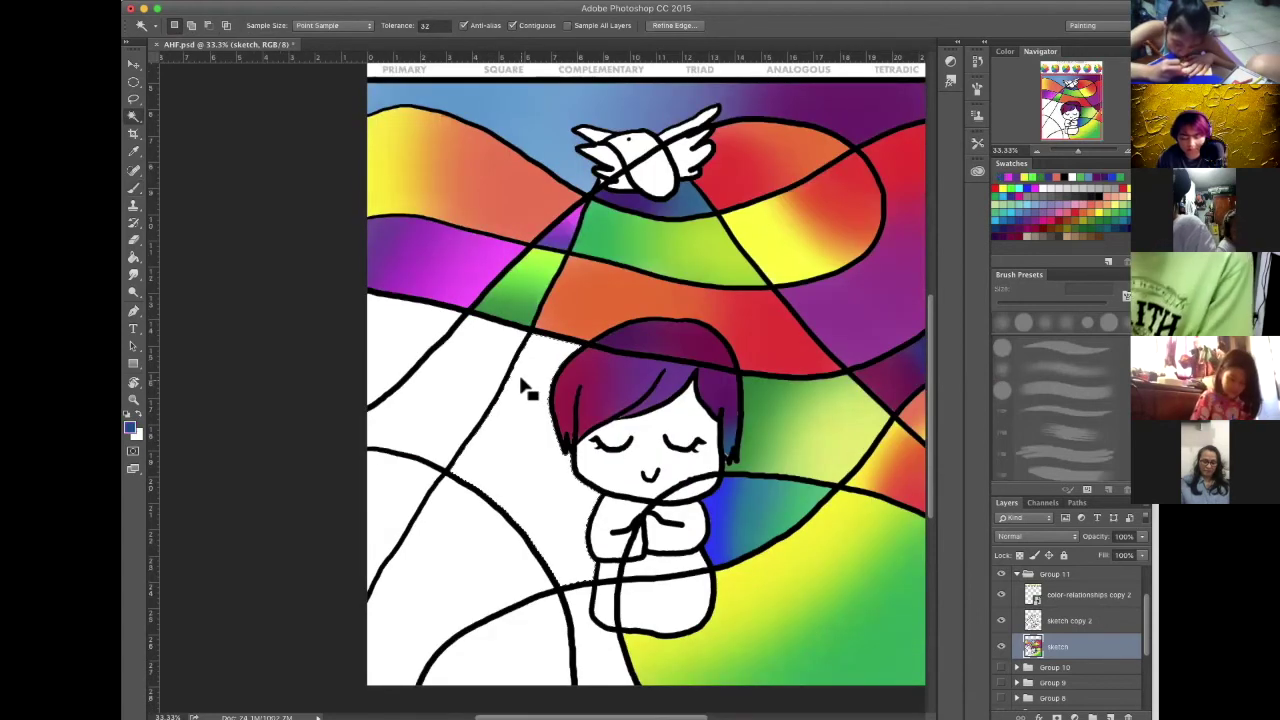
key("b")
key("bracketright")
key("bracketright")
key("bracketright")
key("bracketright")
key("bracketright")
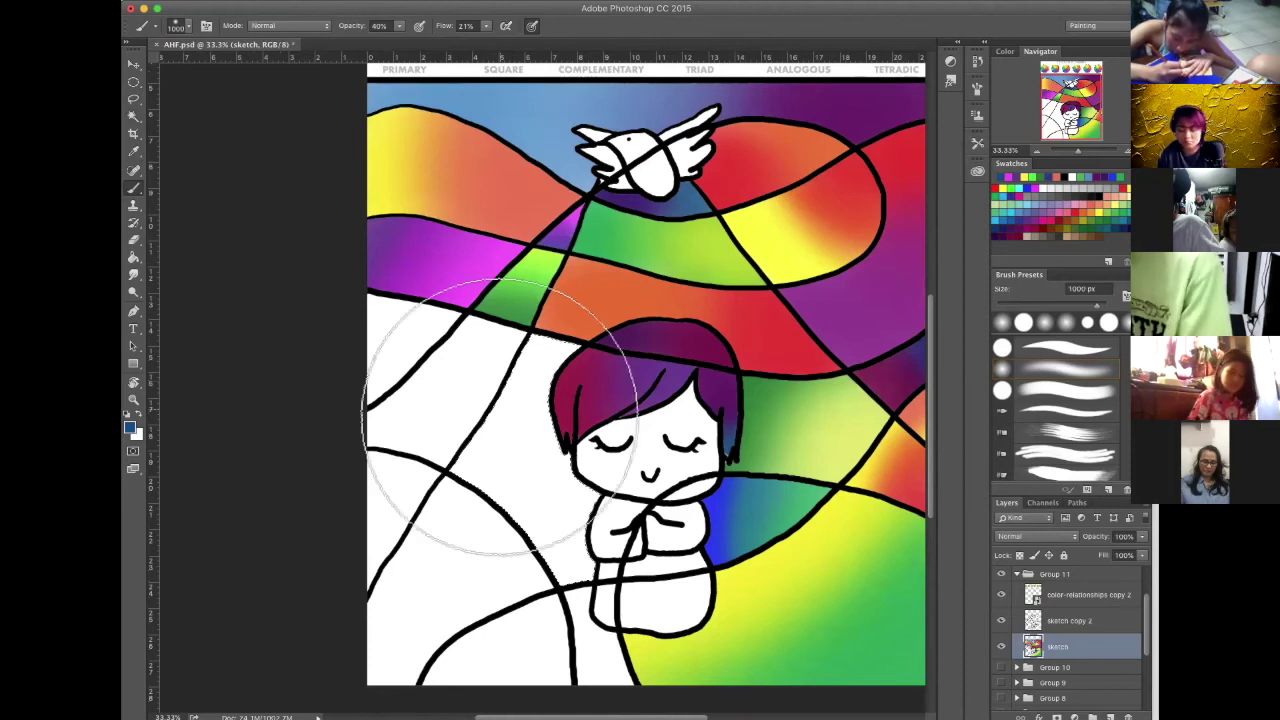
key("bracketleft")
key("bracketleft")
key("bracketleft")
key("bracketleft")
key("bracketleft")
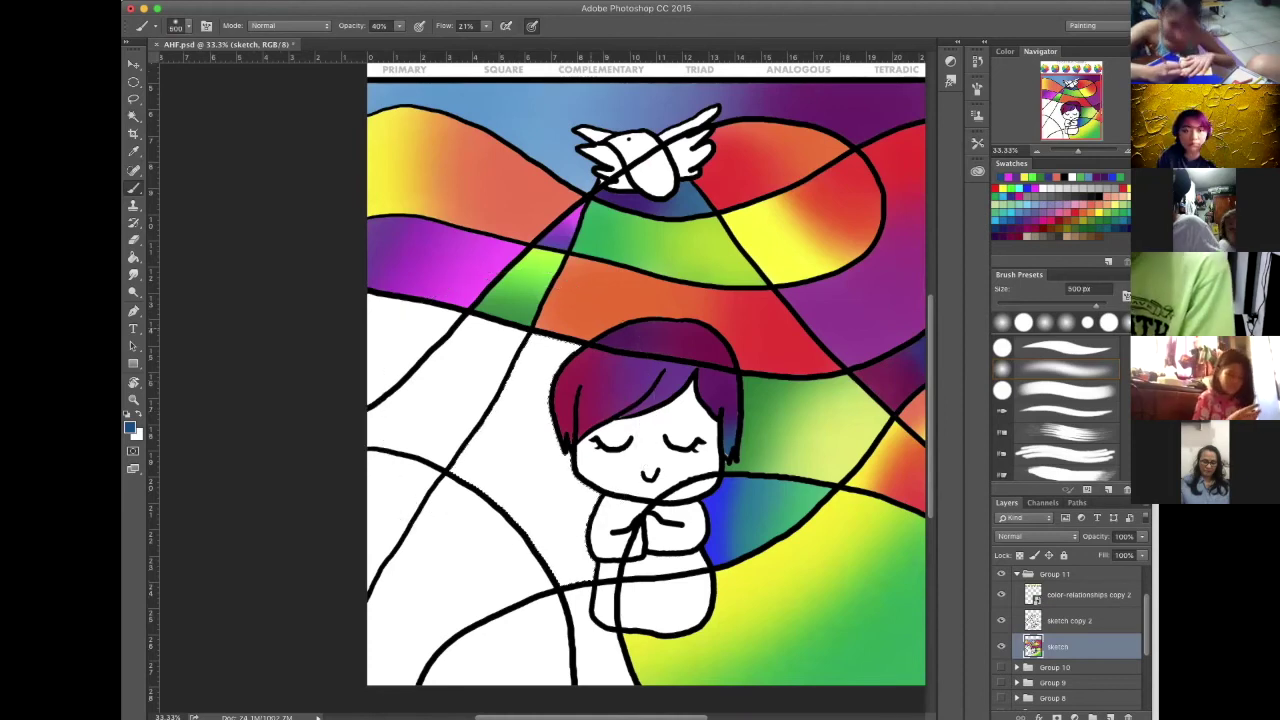
mouse_move(518, 358)
left_mouse_down()
mouse_move(482, 436)
mouse_move(532, 476)
left_mouse_up()
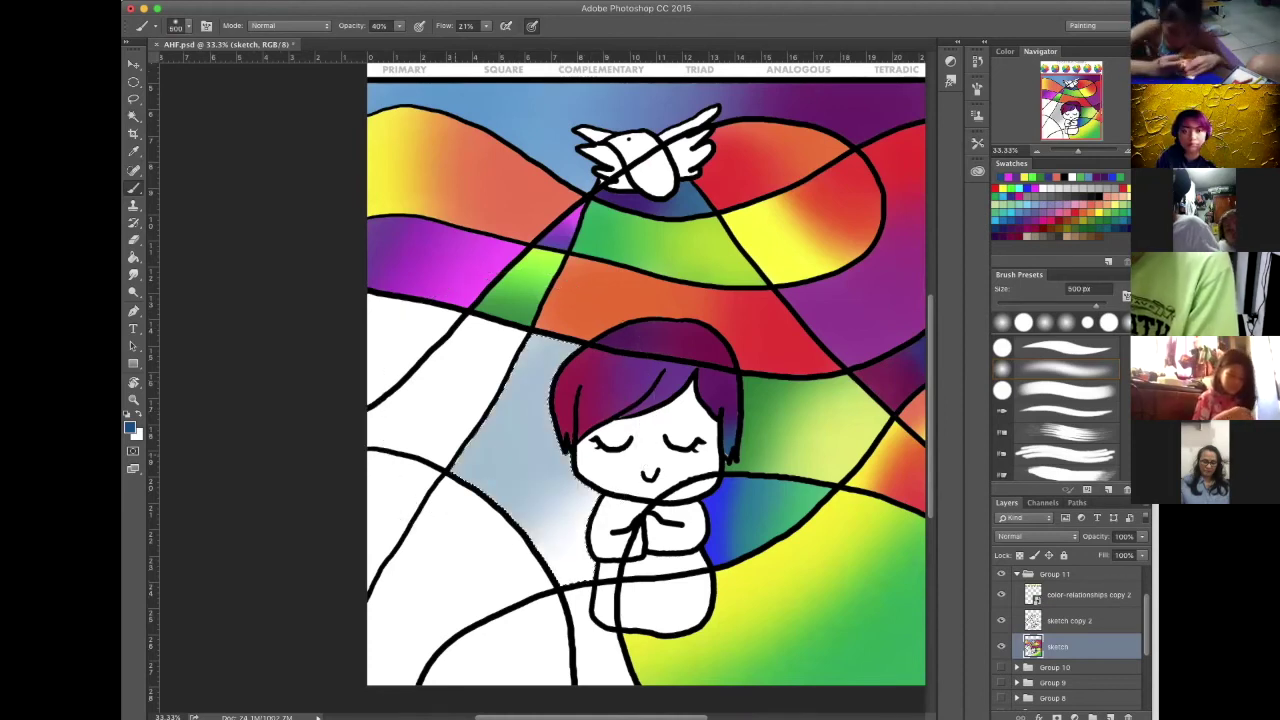
left_click_drag(516, 362, 484, 446)
left_click_drag(520, 364, 490, 456)
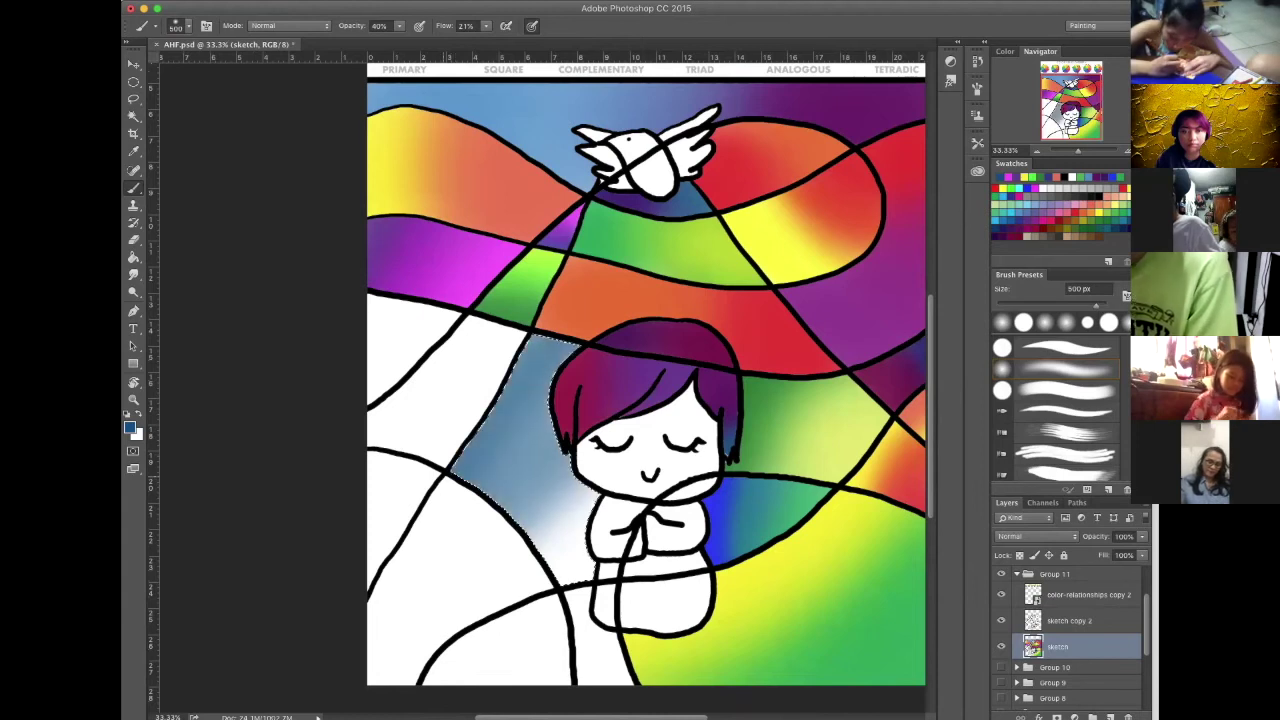
left_click(524, 436)
left_click(518, 425)
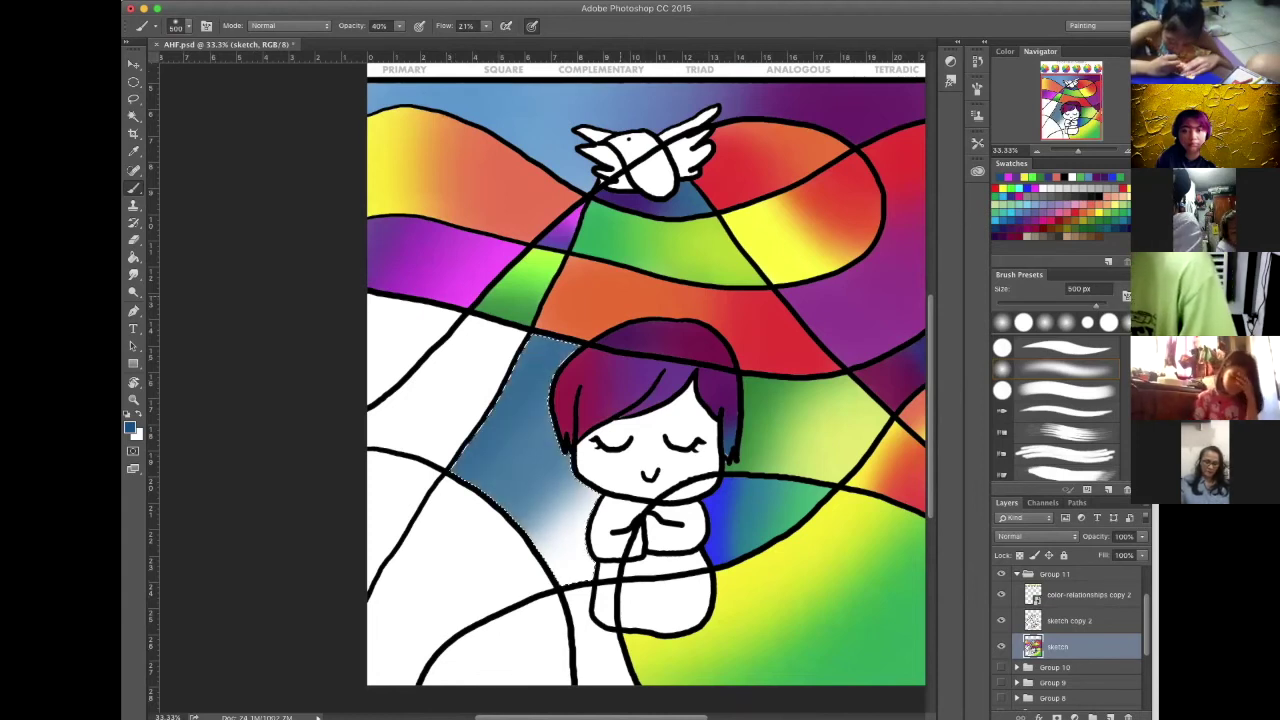
left_click(512, 451)
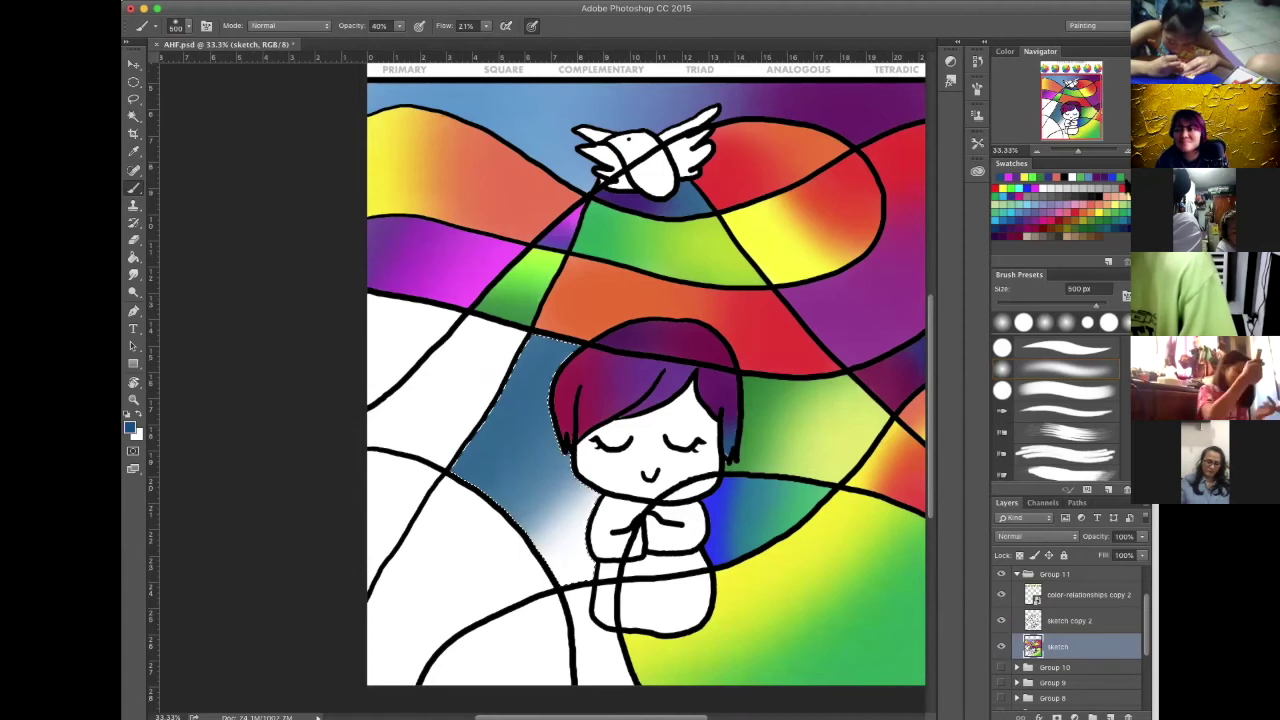
Repaint the section beside the hair in vivid blue, extending the color down toward the figure's arm
left_click(1113, 177)
mouse_move(535, 352)
left_mouse_down()
mouse_move(500, 376)
mouse_move(516, 462)
left_mouse_up()
left_click(510, 448)
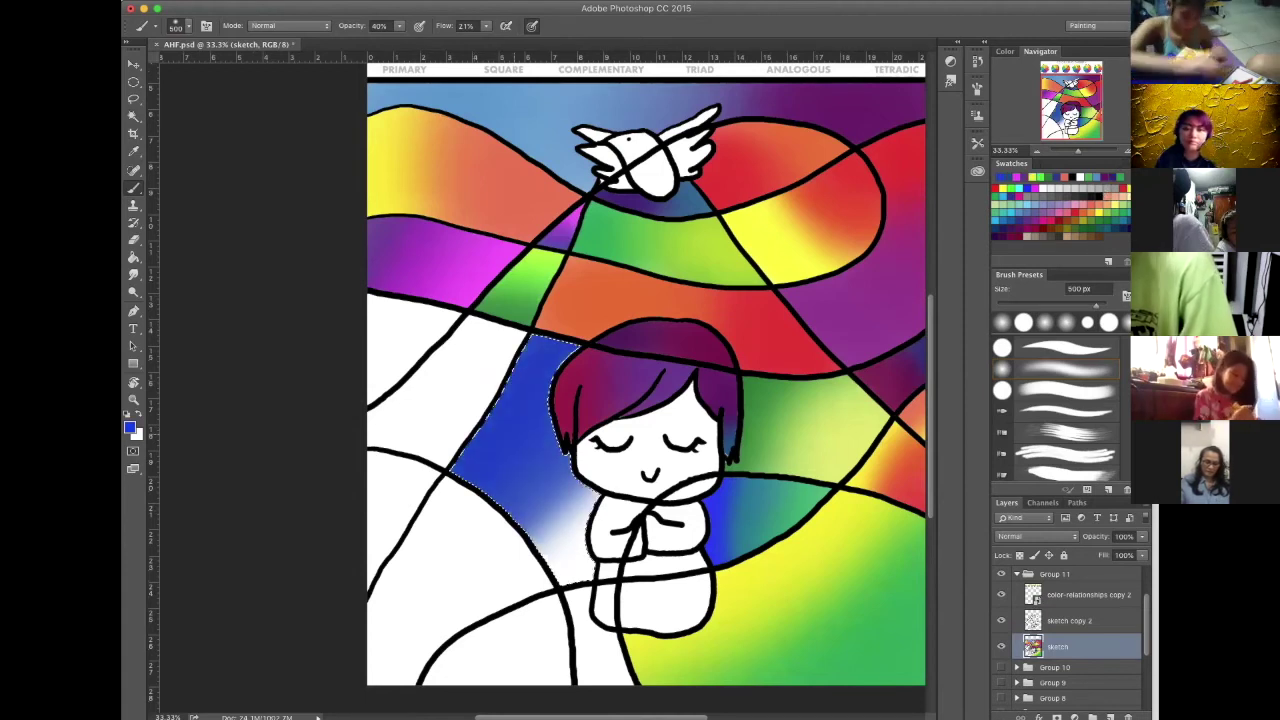
left_click(549, 505)
left_click(545, 508)
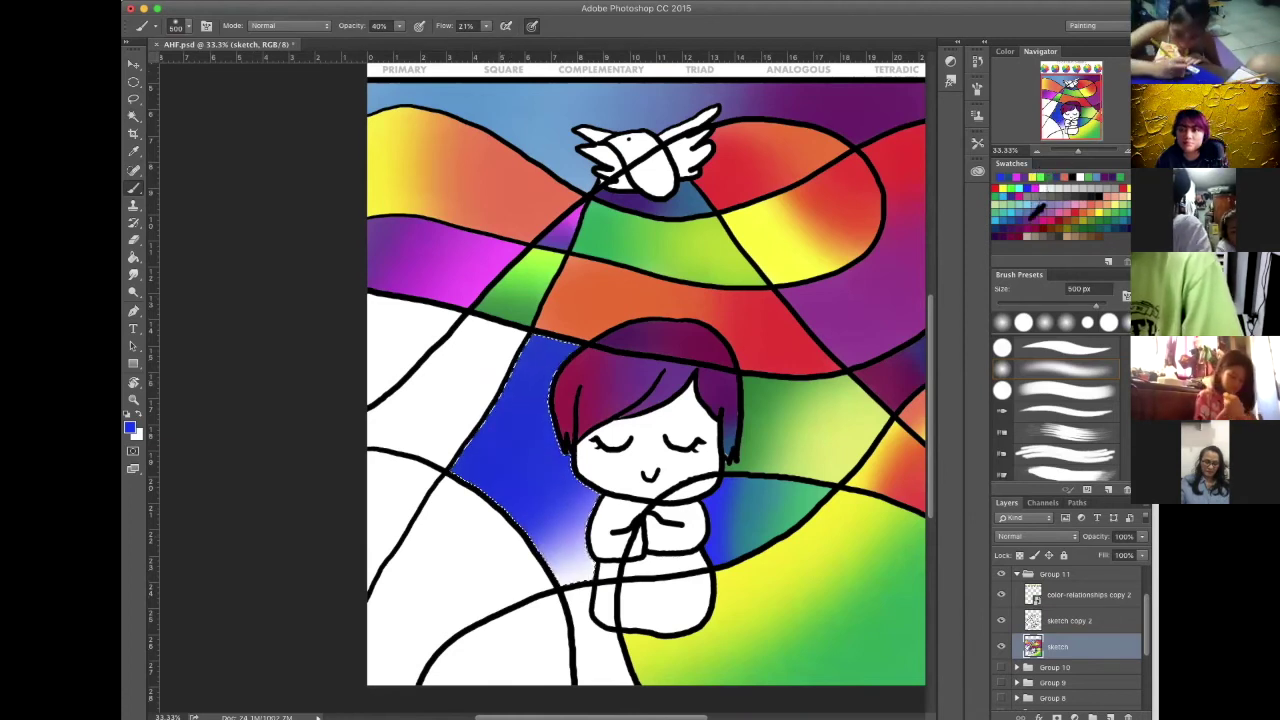
Brush purple over the section's lower end beside the arm, blending it into the blue, and tint its tip with dark red
left_click(1018, 177)
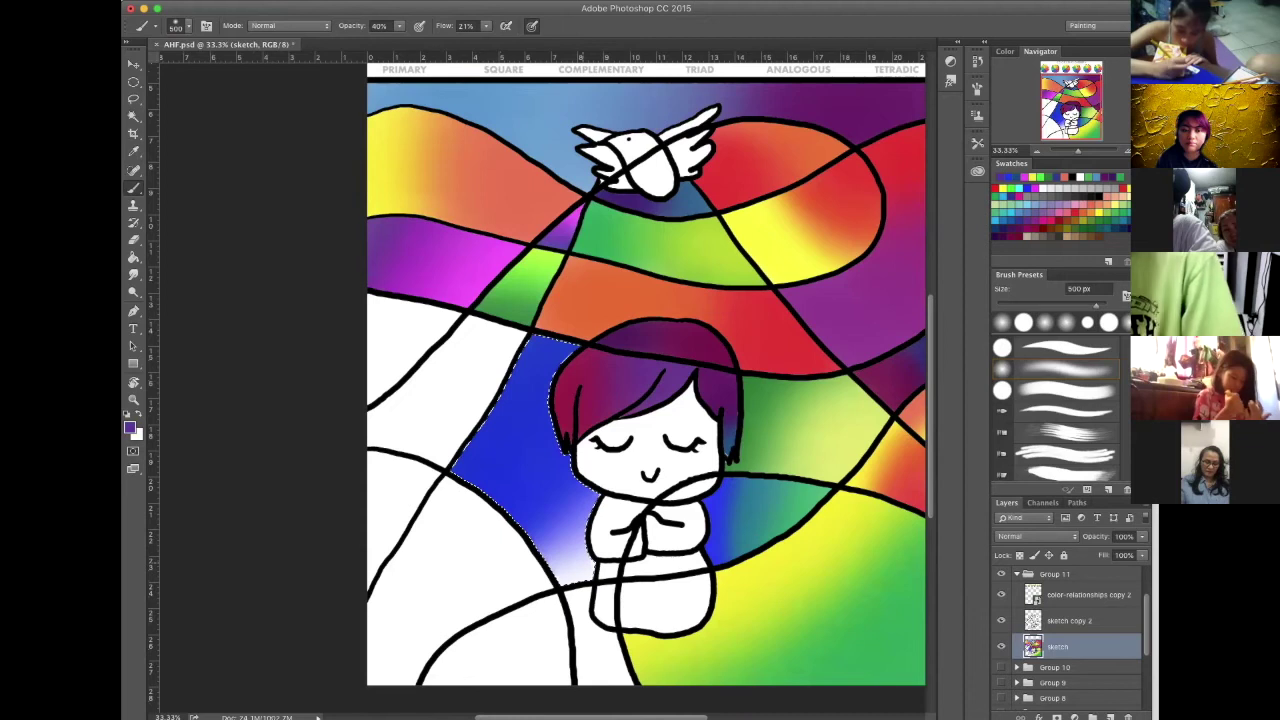
left_click(566, 540)
left_click(568, 556)
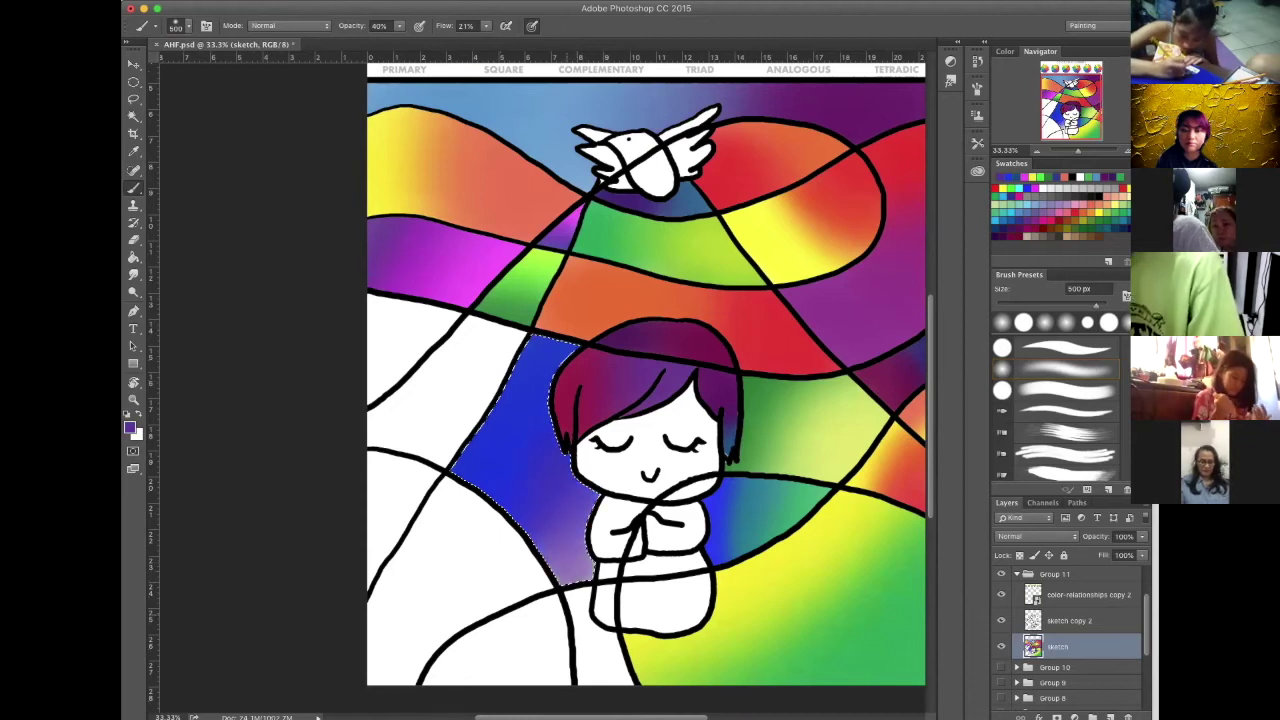
left_click(572, 560)
left_click(573, 545)
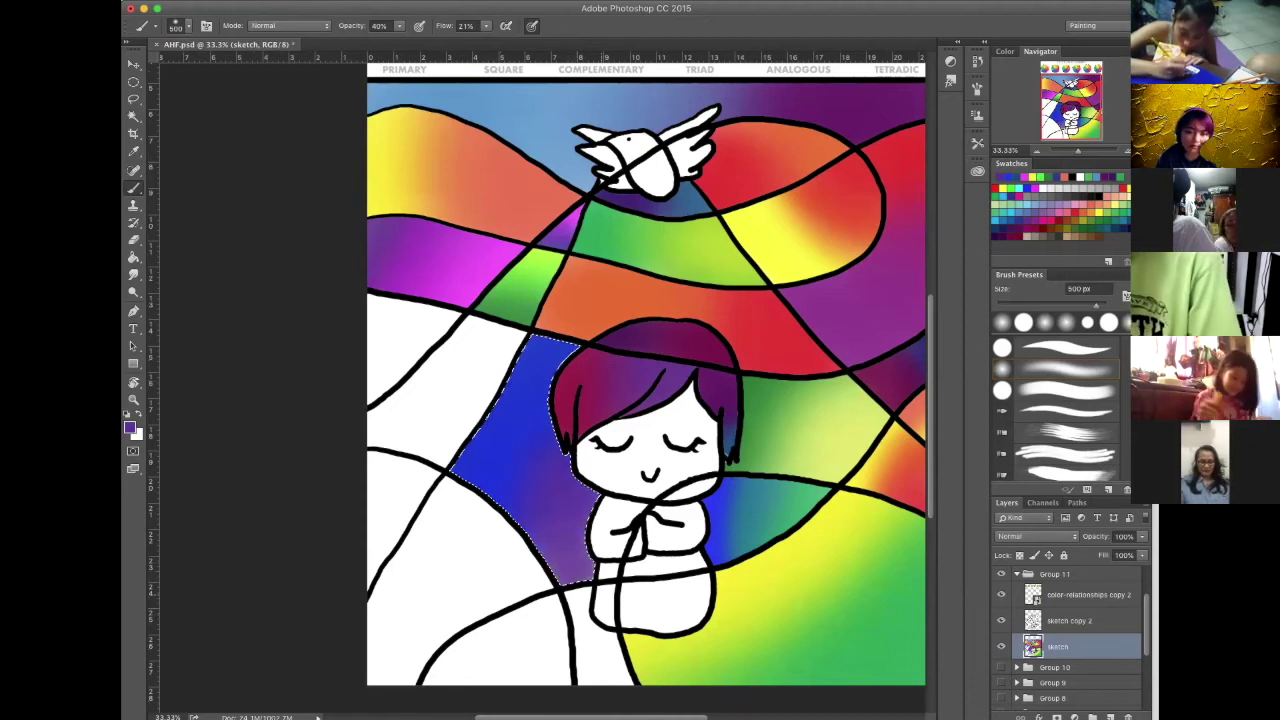
left_click(582, 558)
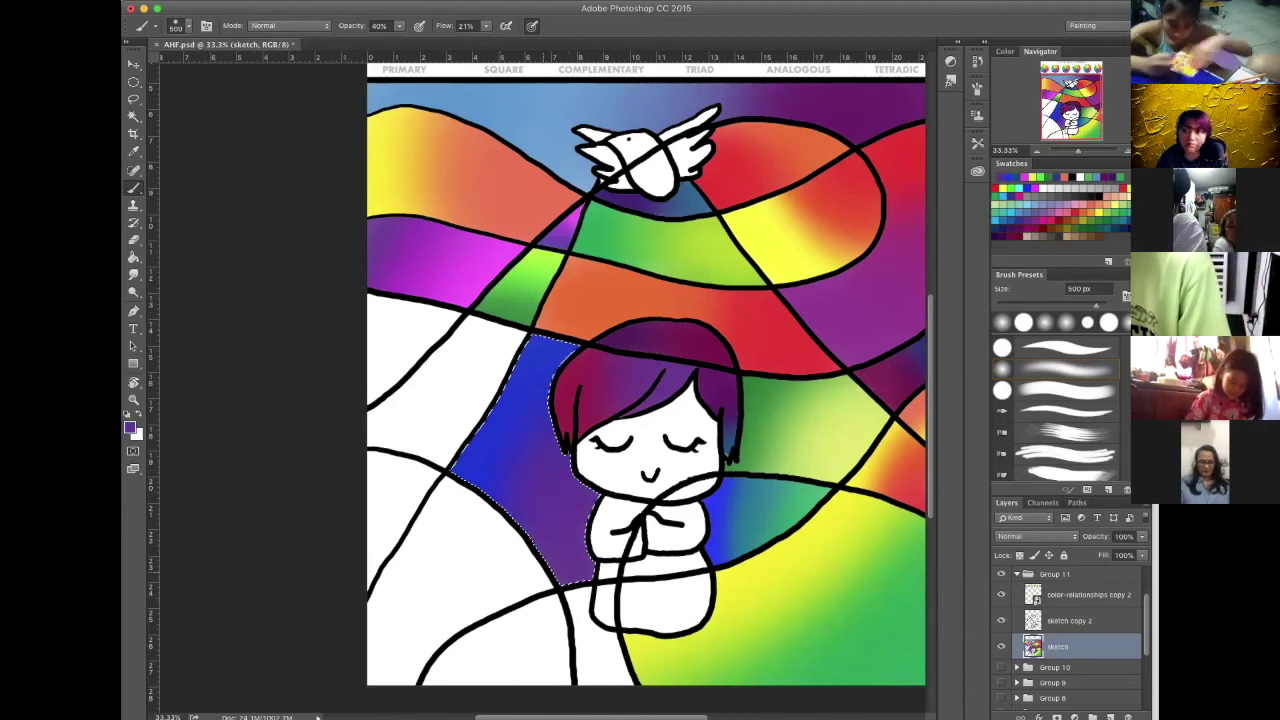
left_click(1020, 237)
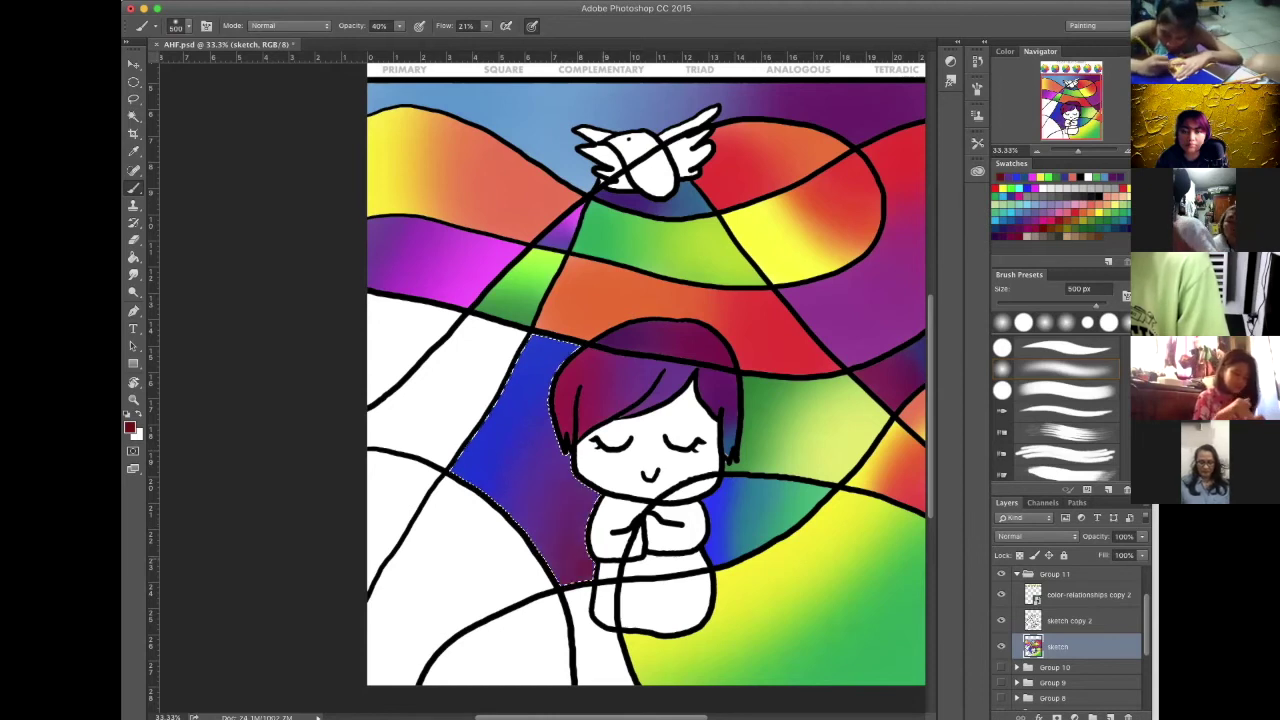
Select the white section below the purple-magenta band with the Magic Wand, and paint teal over its upper part and bright green along its lower edge
left_click_drag(751, 443, 830, 379)
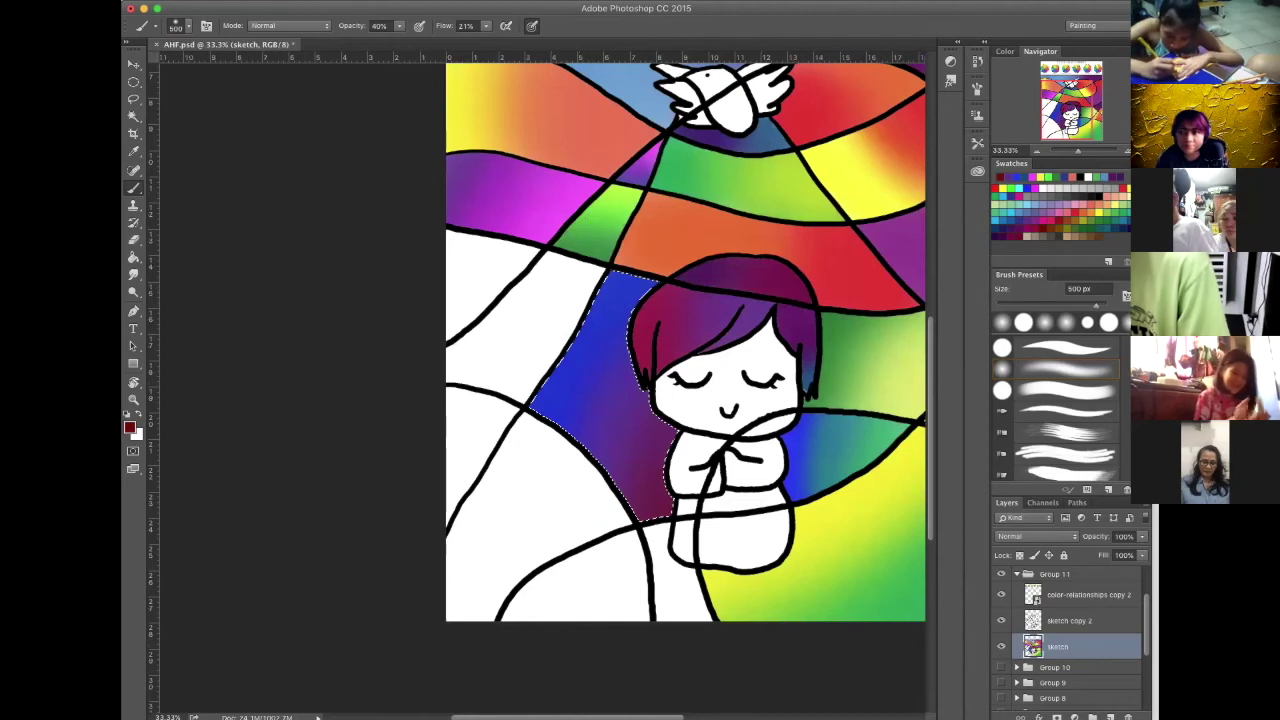
left_click(1000, 212)
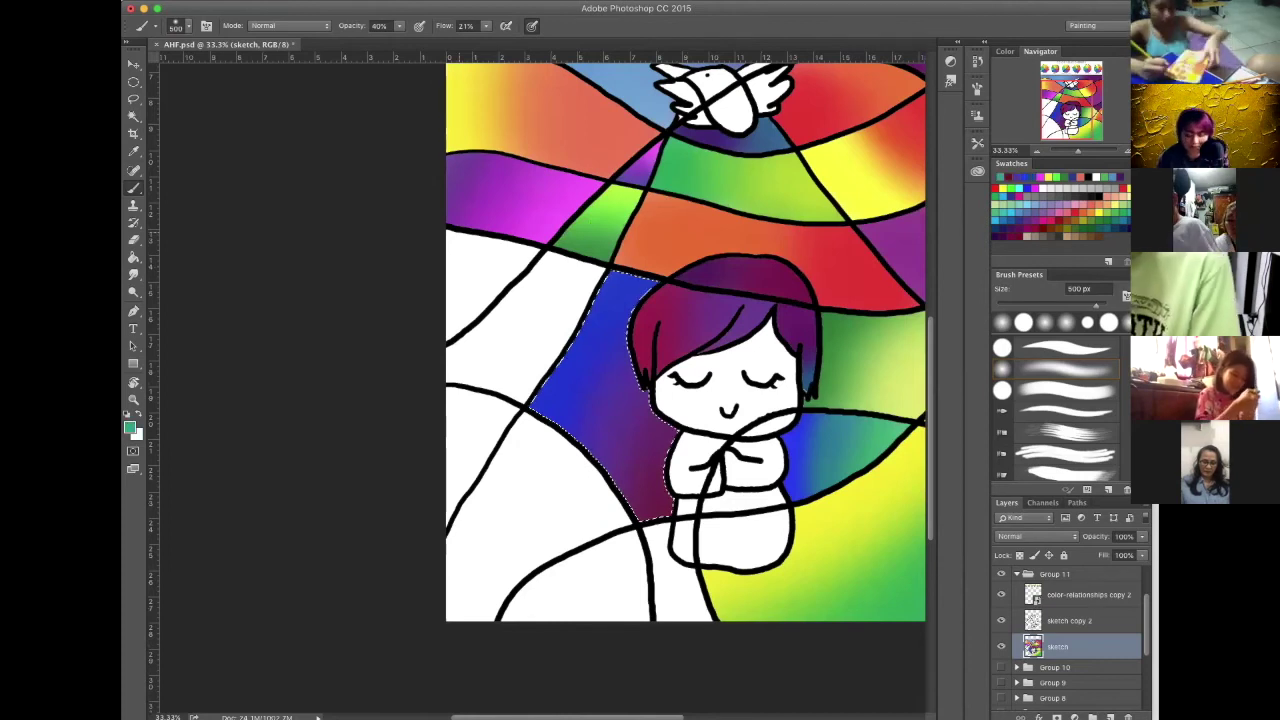
key("w")
left_click(486, 270)
key("b")
mouse_move(447, 256)
left_mouse_down()
mouse_move(476, 226)
mouse_move(458, 252)
mouse_move(518, 228)
left_mouse_up()
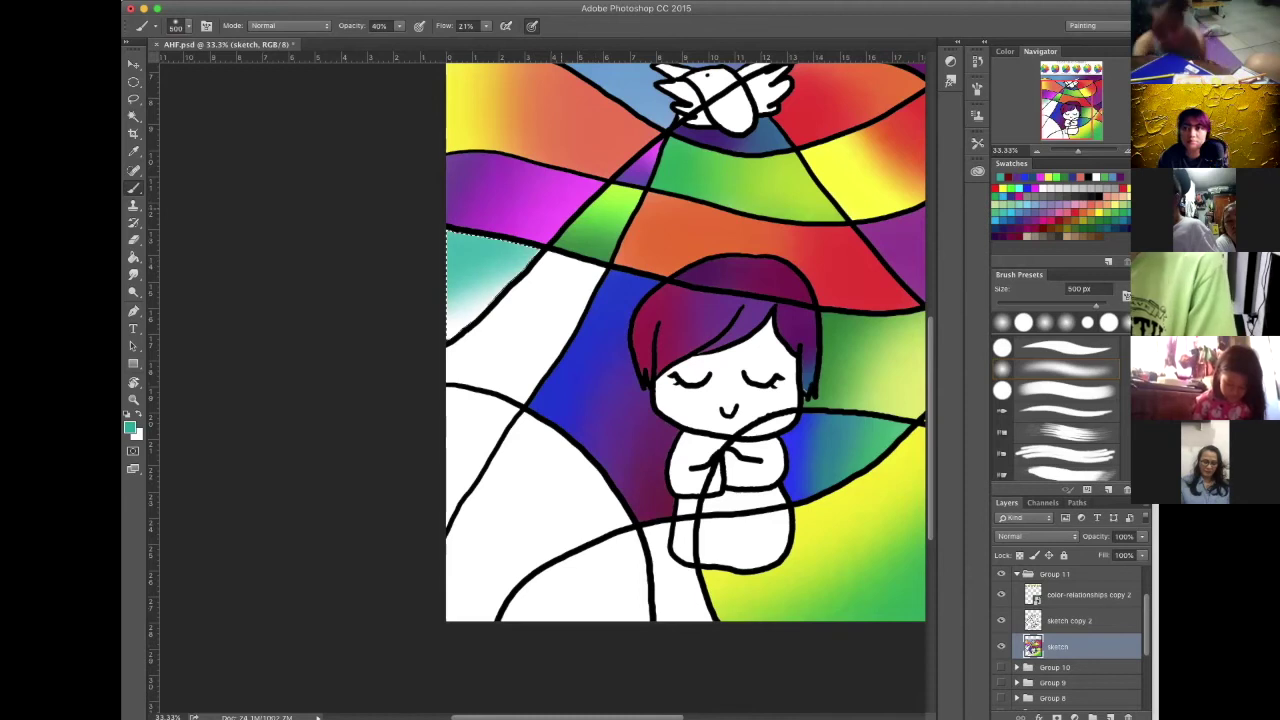
left_click(1048, 177)
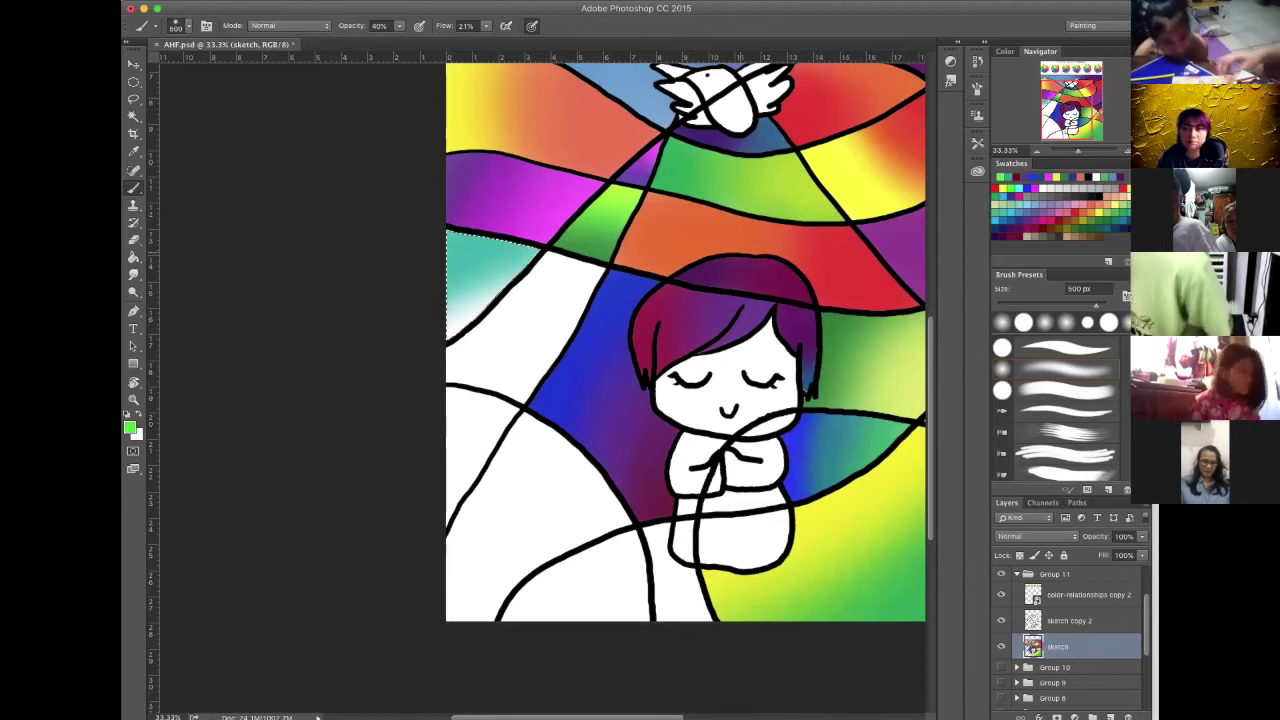
mouse_move(532, 302)
left_mouse_down()
mouse_move(435, 333)
mouse_move(434, 356)
left_mouse_up()
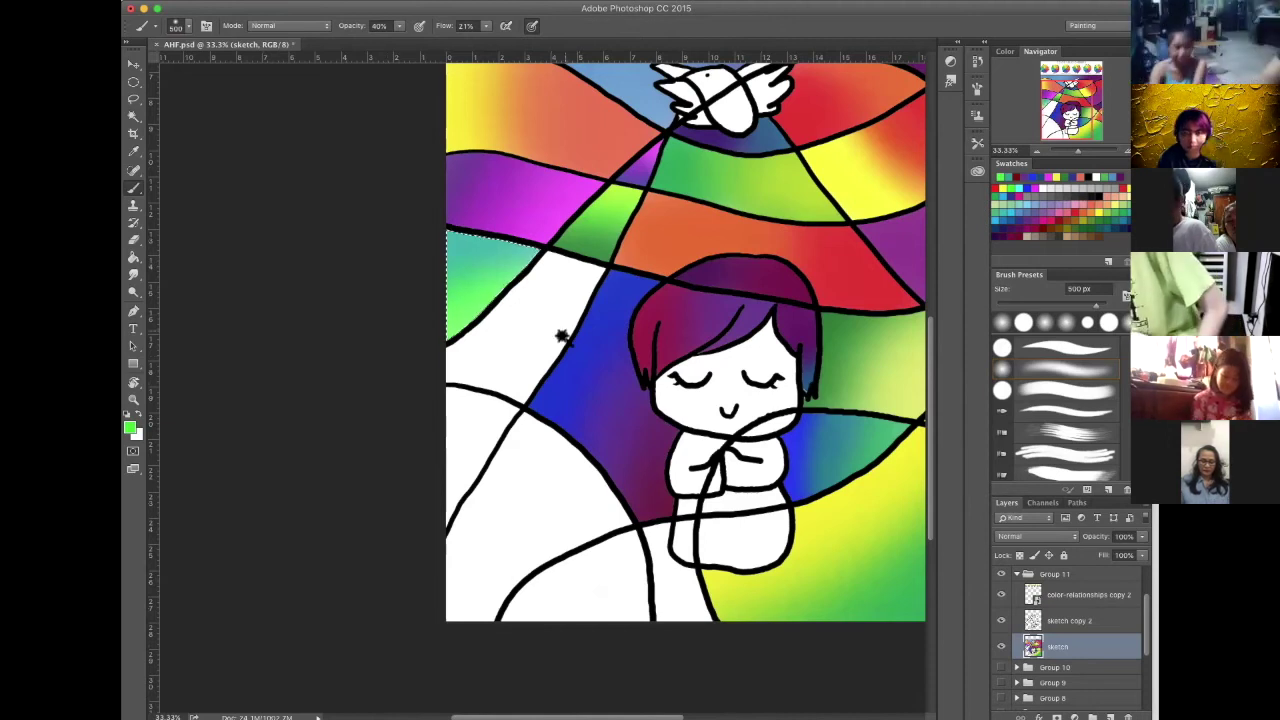
Select the white ray section below the dark green one with the Magic Wand, and paint yellow upward from its lower edge
key("w")
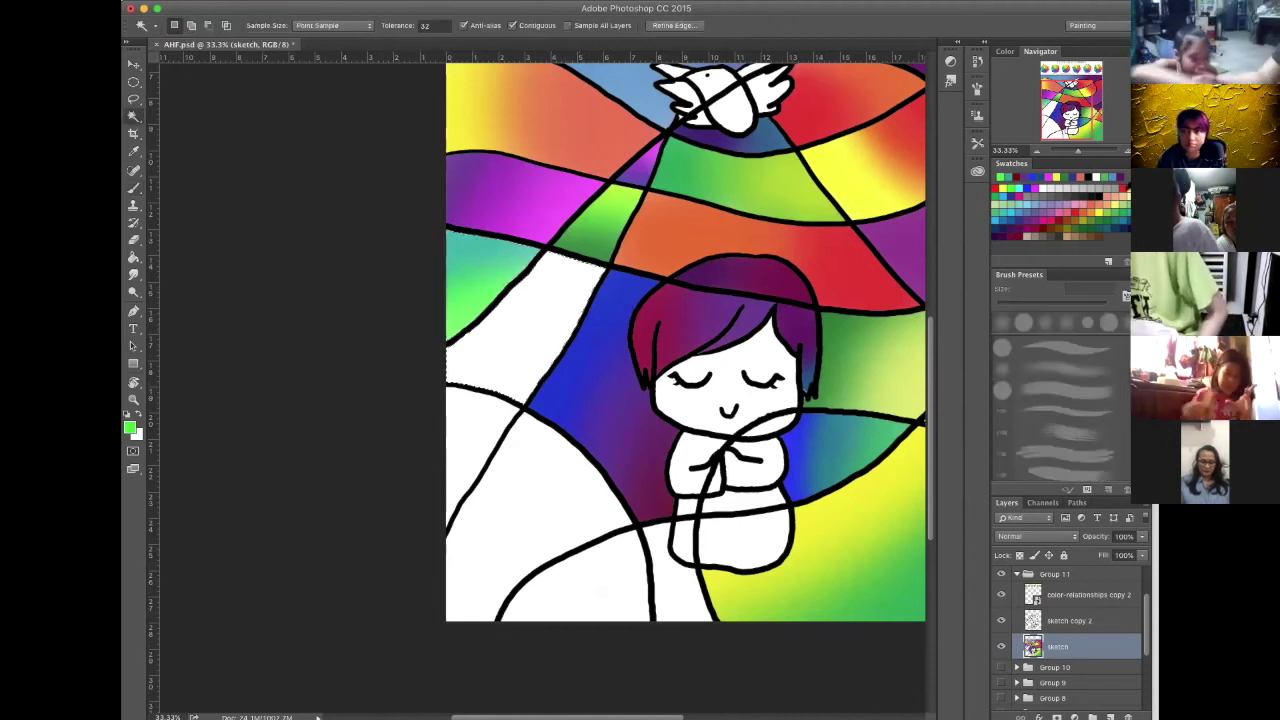
left_click(1000, 176)
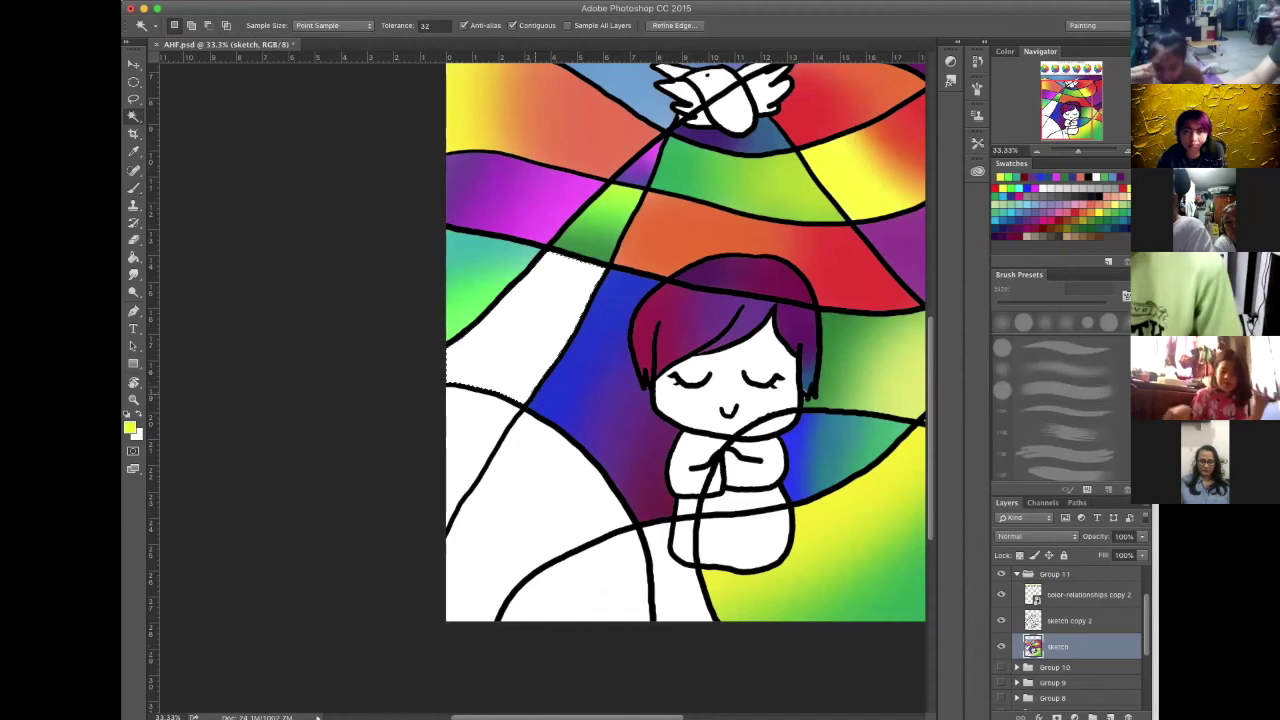
key("b")
left_click_drag(492, 404, 515, 329)
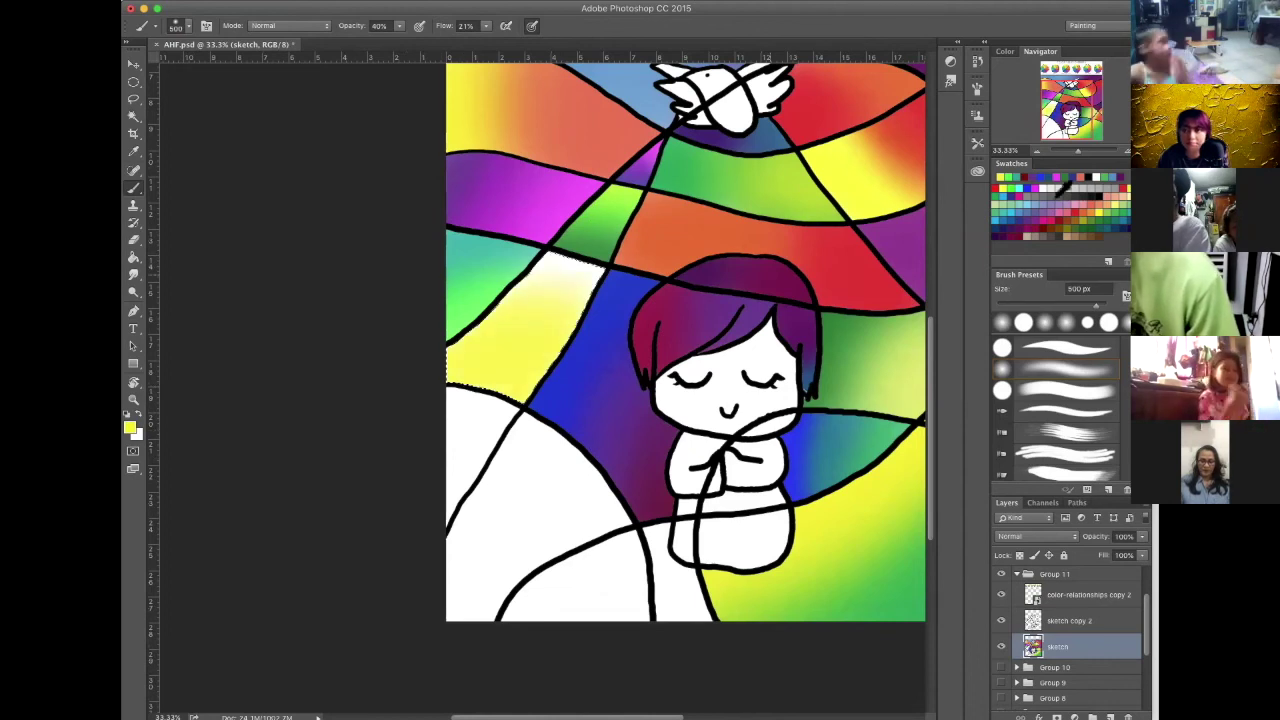
Brush crimson red over the ray section's upper end, blending it down into the yellow
left_click(1071, 212)
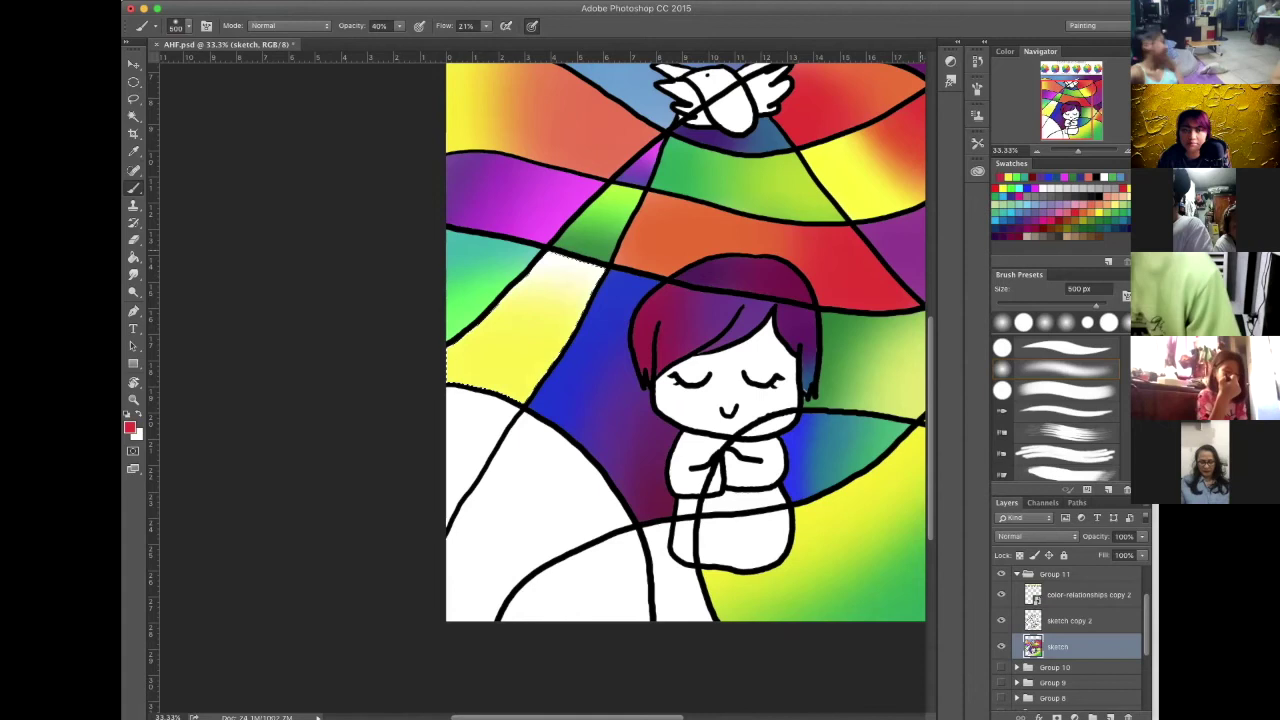
mouse_move(536, 228)
left_mouse_down()
mouse_move(656, 256)
mouse_move(506, 248)
mouse_move(622, 262)
left_mouse_up()
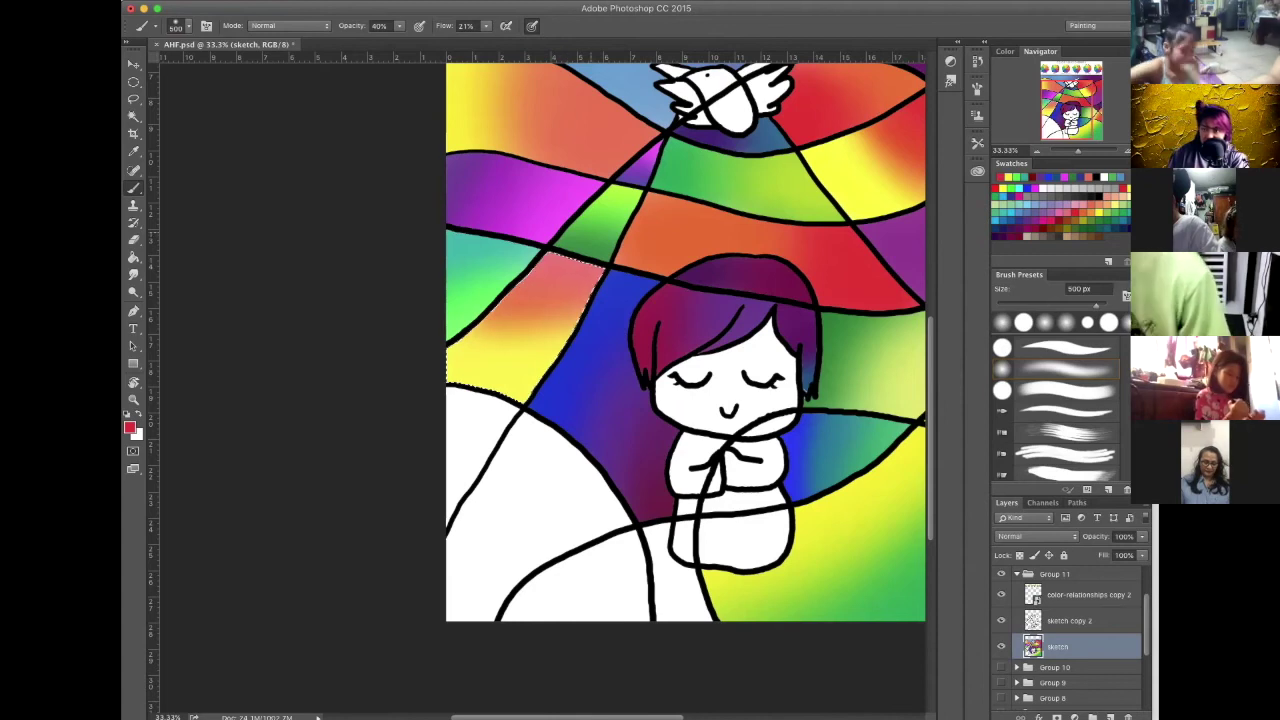
left_click_drag(515, 262, 603, 270)
left_click_drag(492, 284, 578, 286)
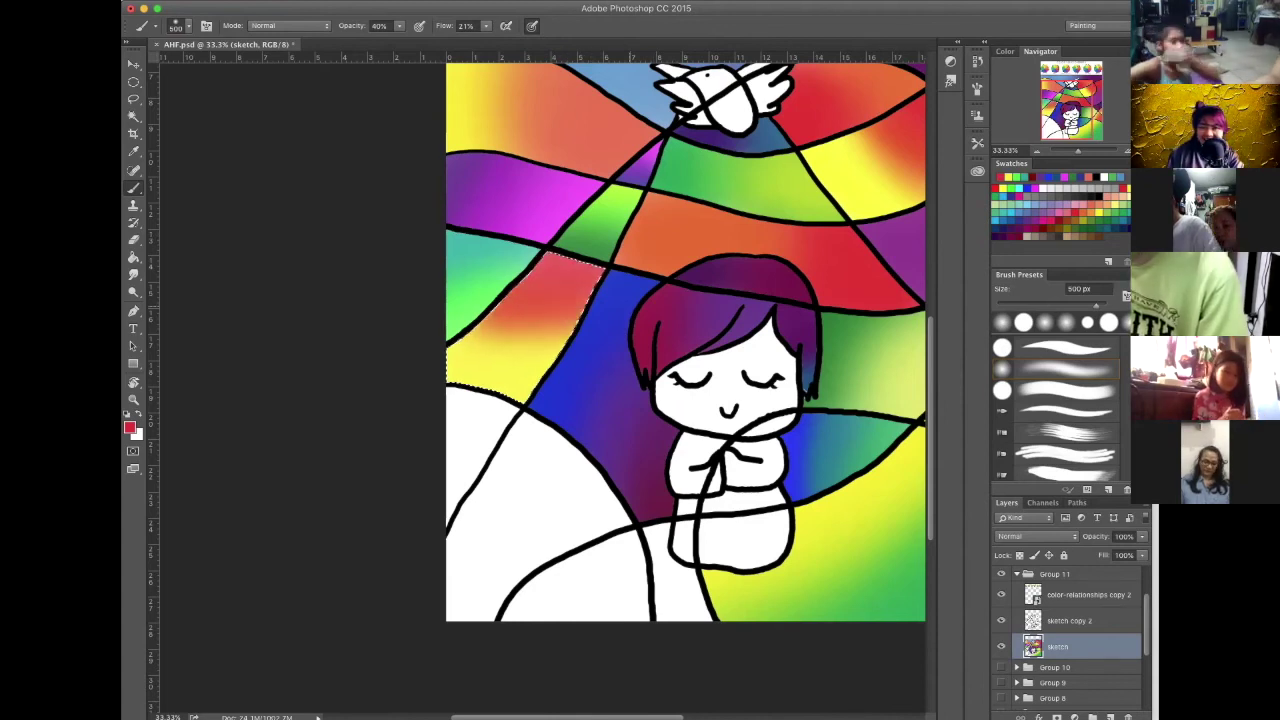
left_click_drag(494, 277, 584, 281)
left_click_drag(474, 304, 562, 308)
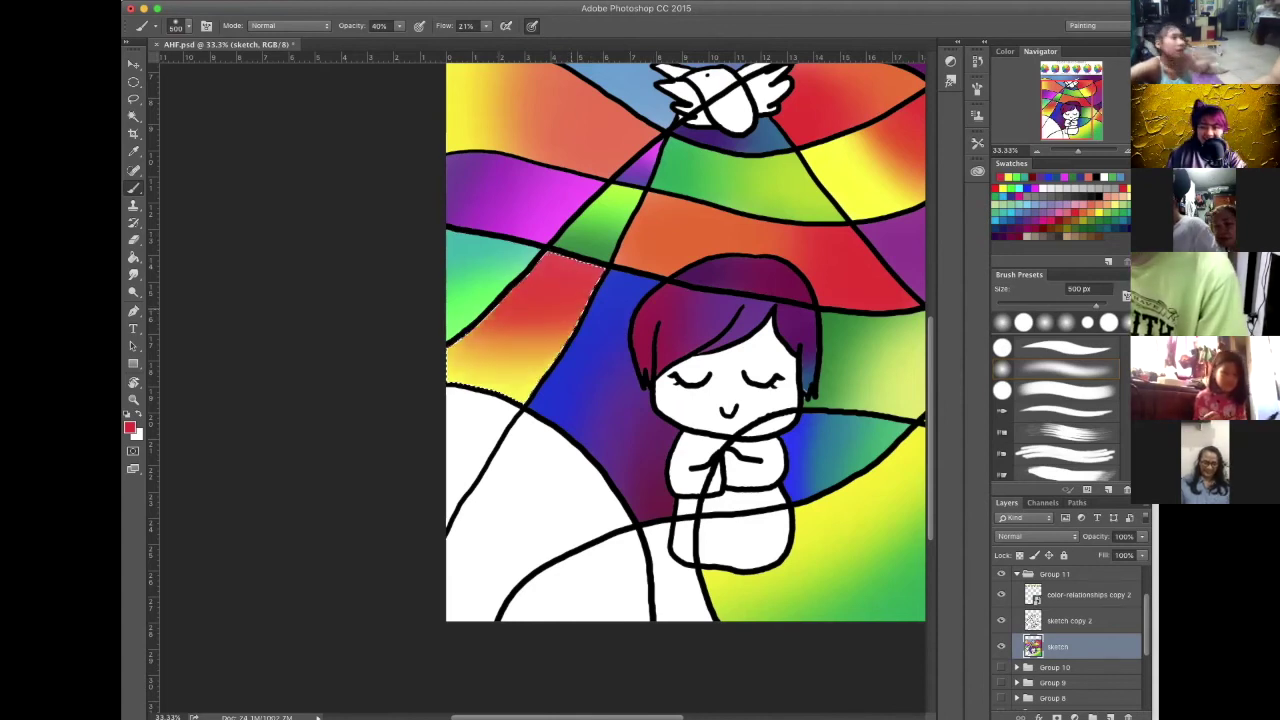
left_click(515, 340)
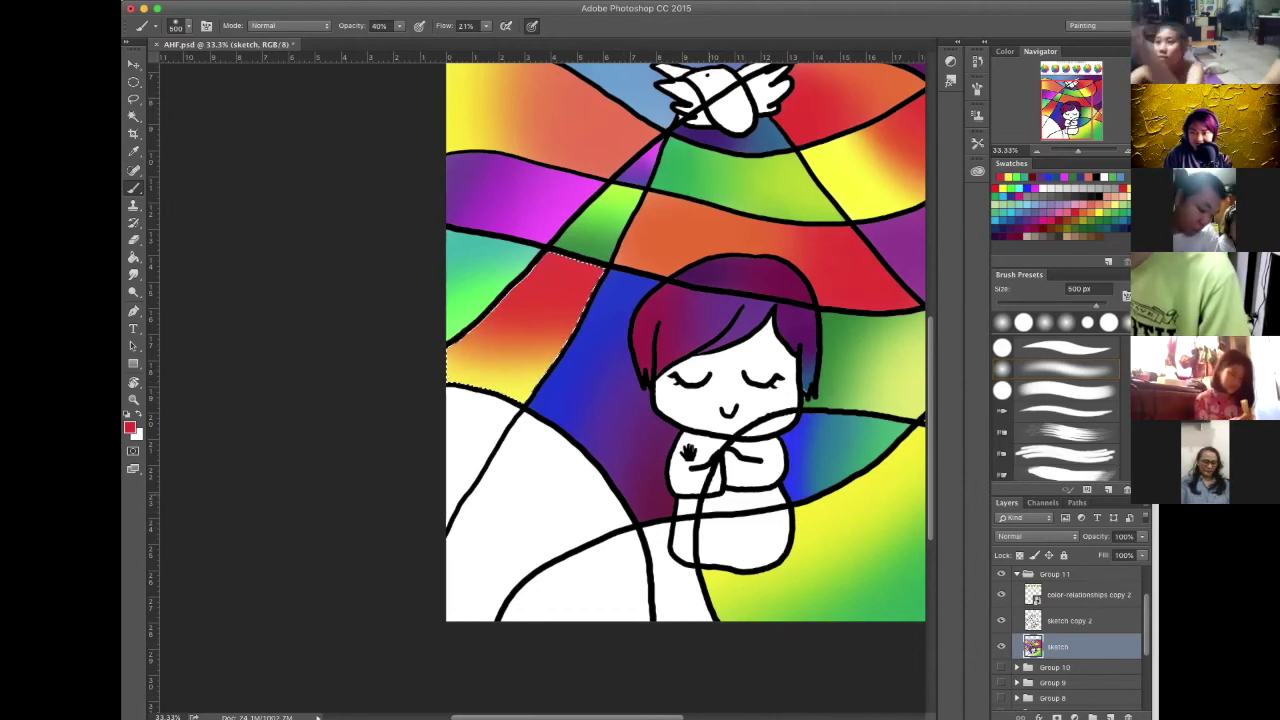
Select the white section below the red-yellow ray section with the Magic Wand, and paint dark green over its lower end and teal over its upper part
left_click_drag(677, 427, 649, 399)
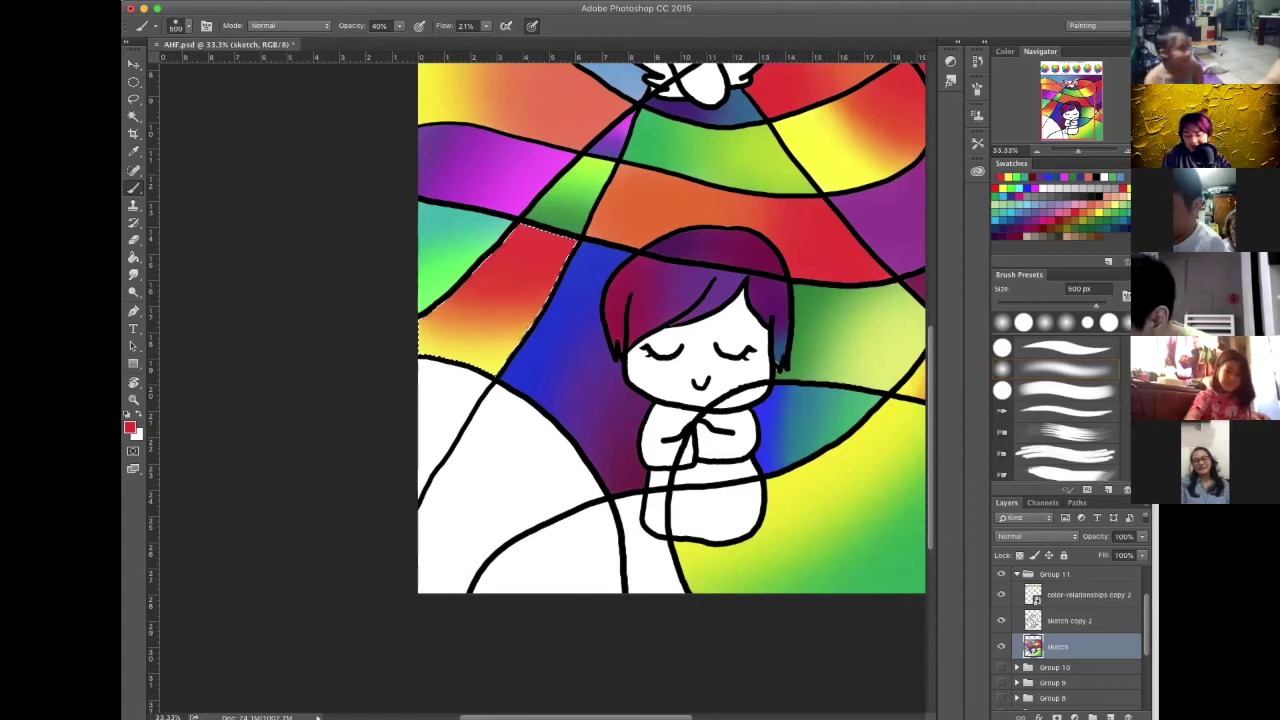
key("w")
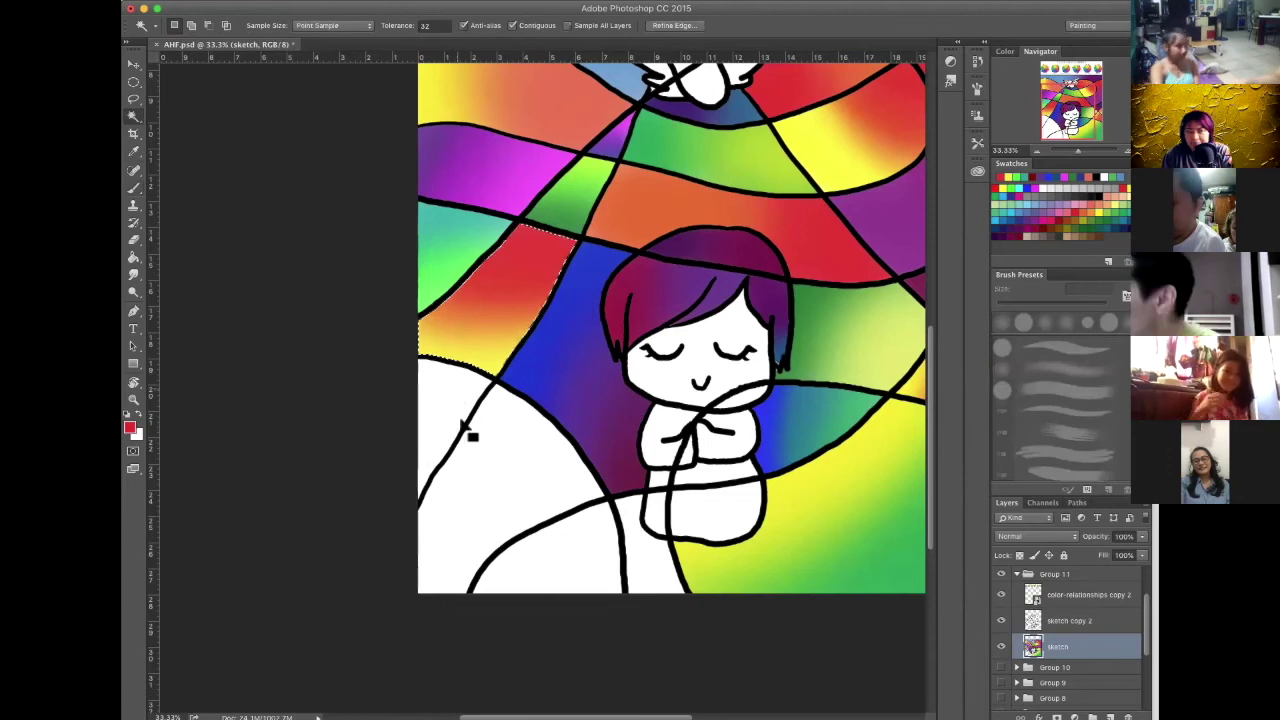
left_click(462, 440)
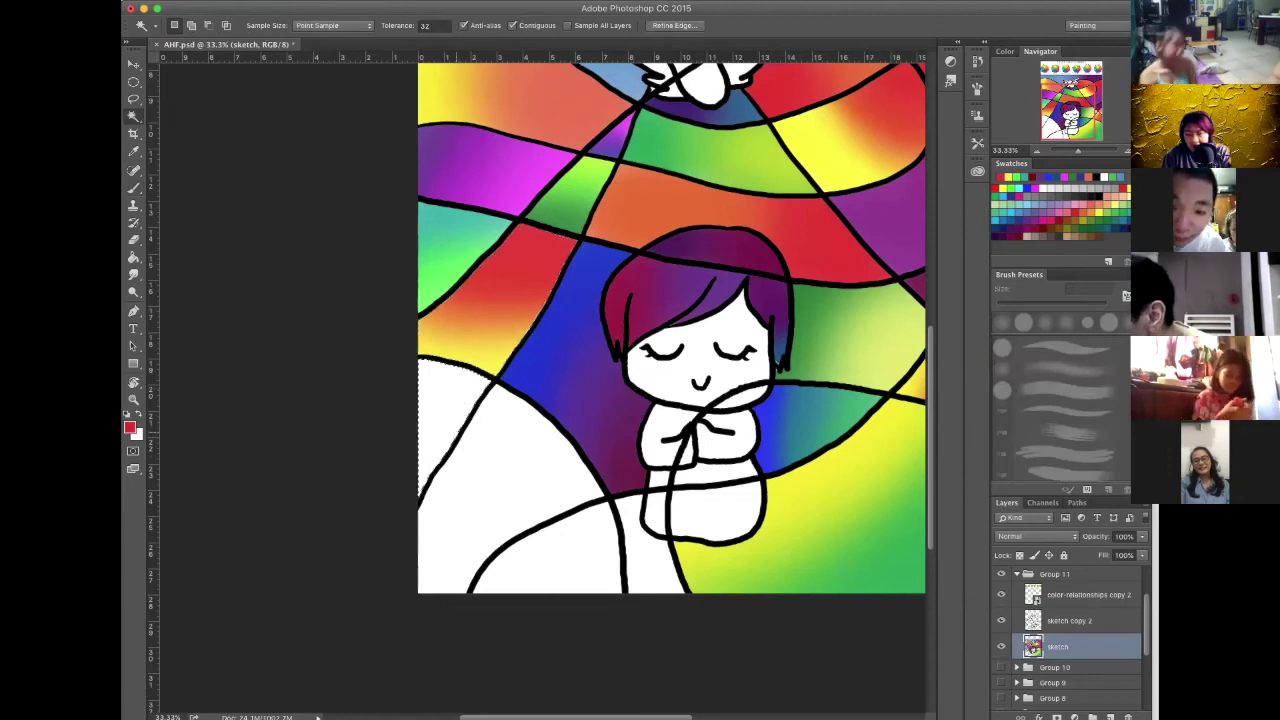
key("b")
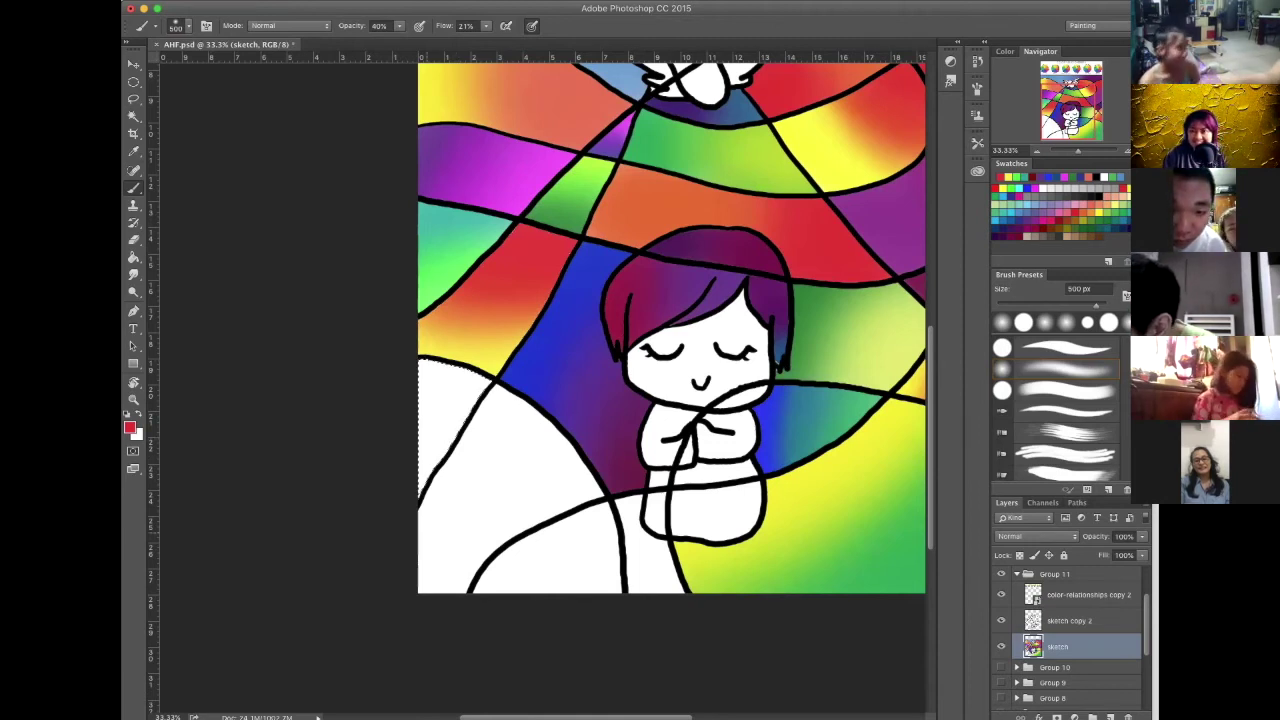
left_click(1099, 212)
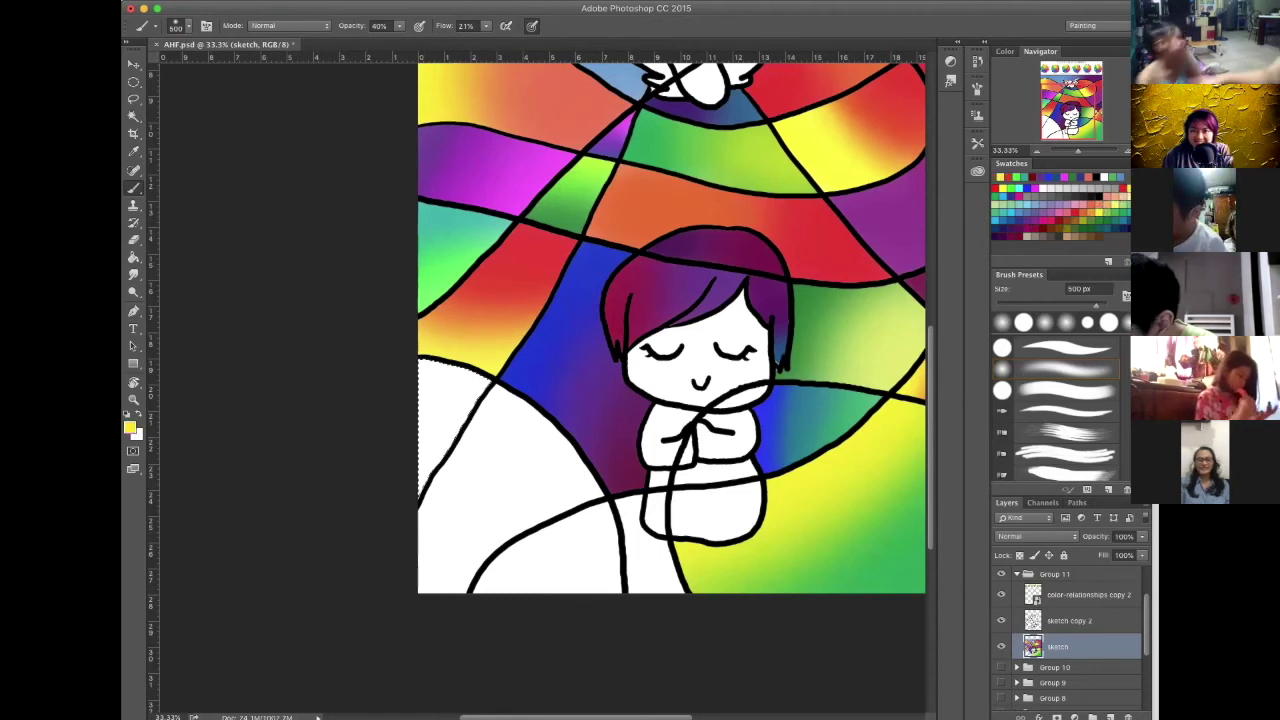
left_click(1098, 222)
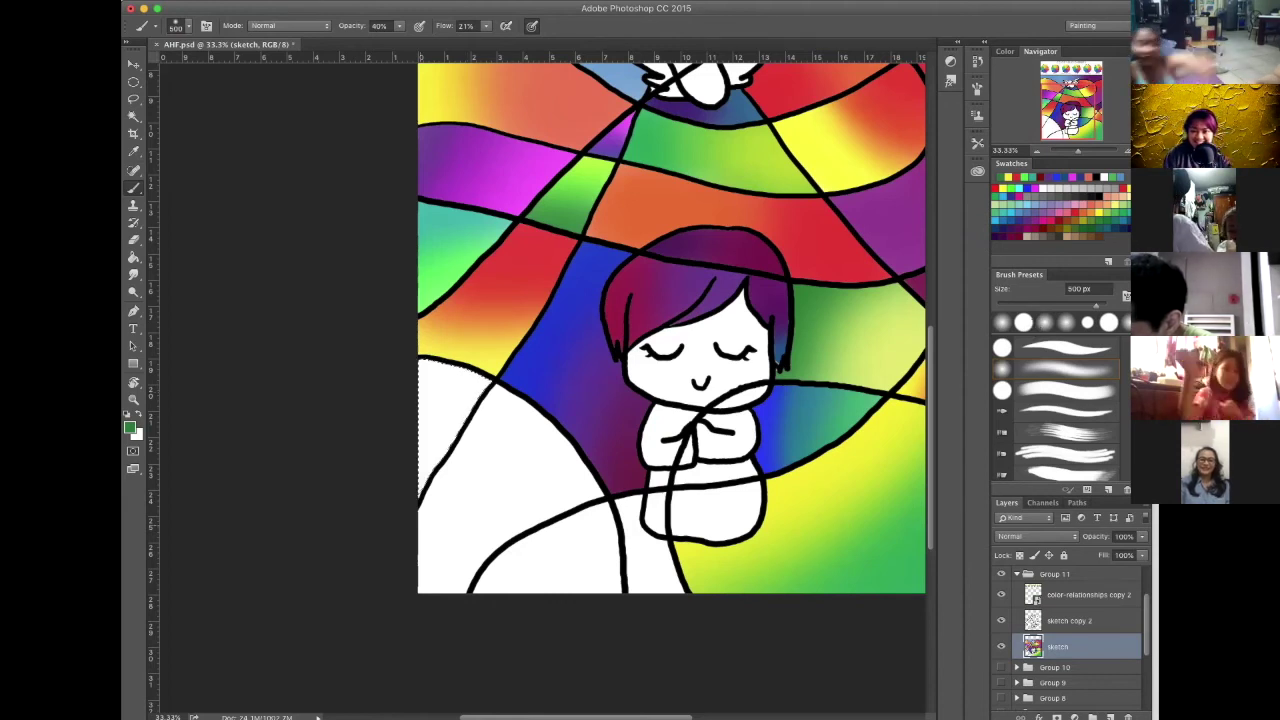
mouse_move(424, 468)
left_mouse_down()
mouse_move(446, 446)
mouse_move(428, 464)
mouse_move(452, 394)
left_mouse_up()
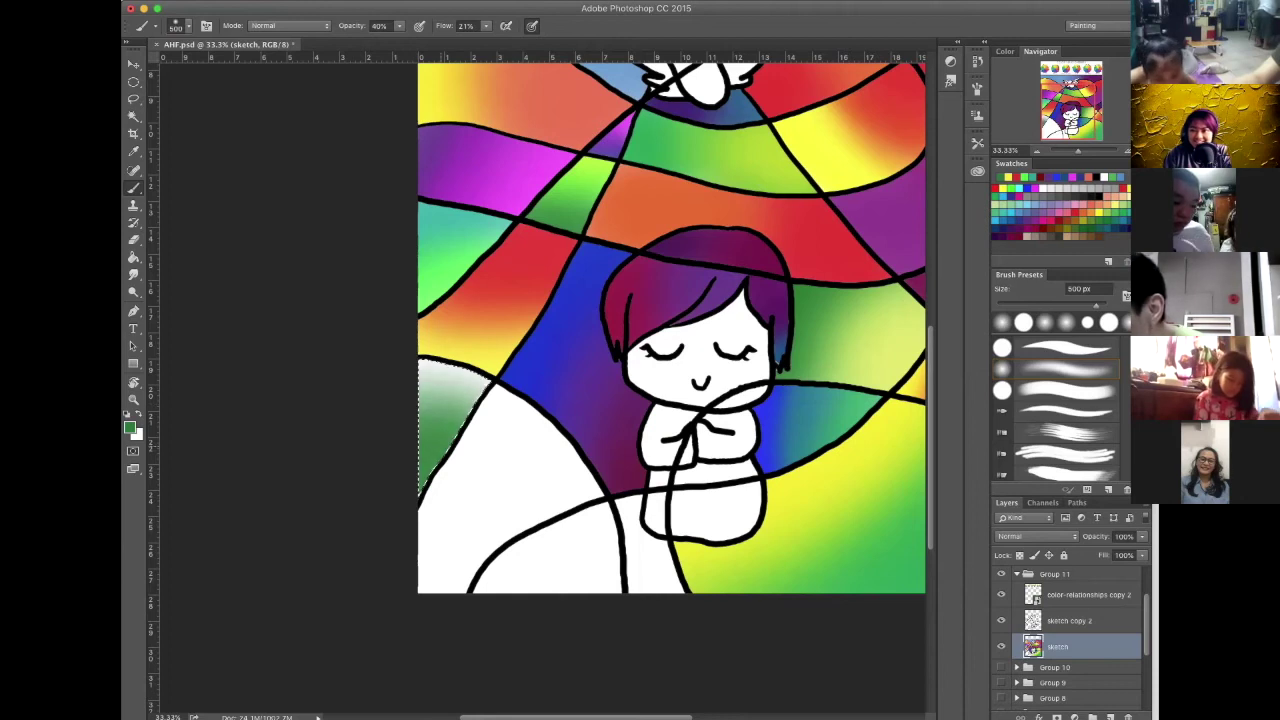
left_click(1027, 177)
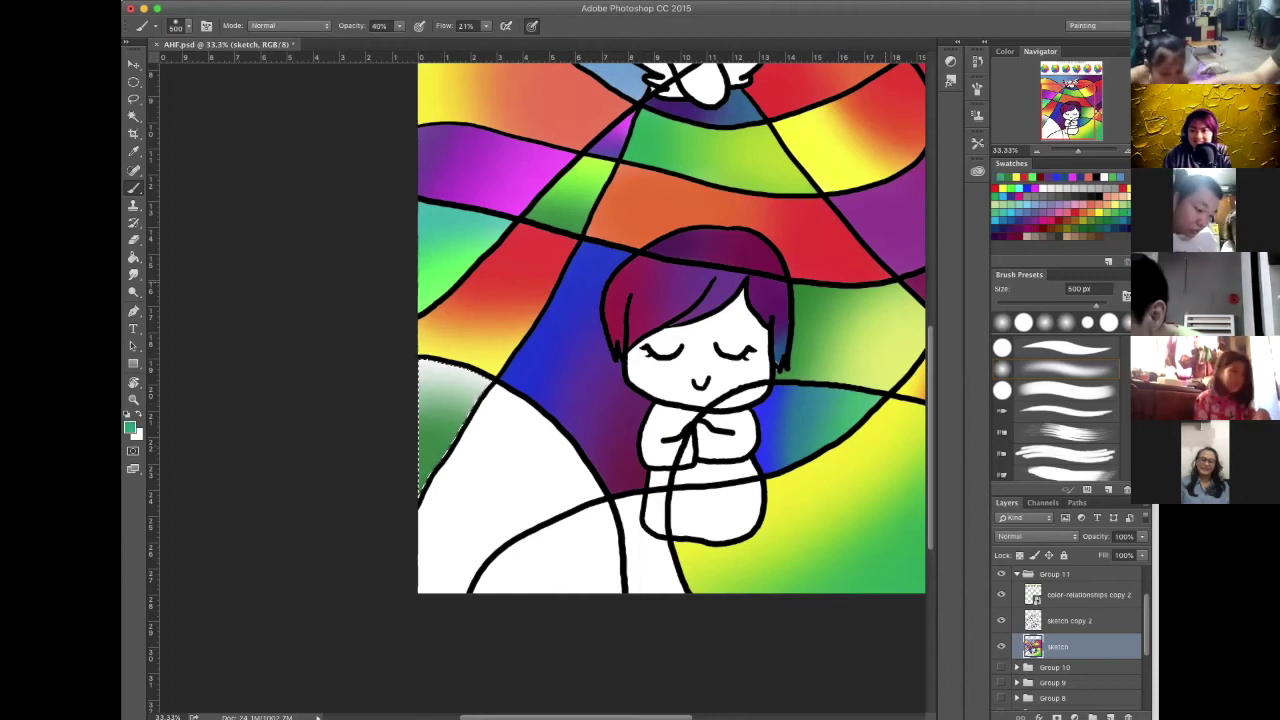
mouse_move(432, 366)
left_mouse_down()
mouse_move(462, 372)
mouse_move(430, 405)
mouse_move(470, 368)
left_mouse_up()
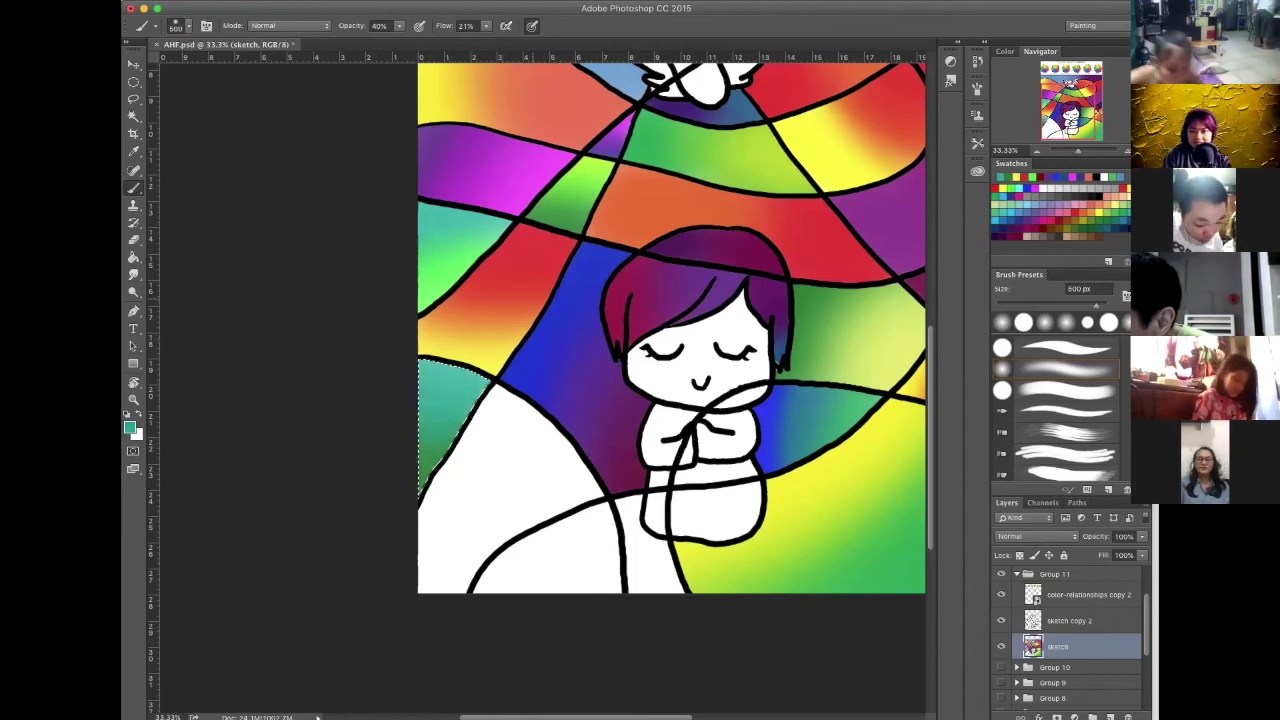
Select the large white section beside the teal-green one with the Magic Wand, and paint magenta over its lower end up toward the middle
left_click_drag(752, 492, 809, 346)
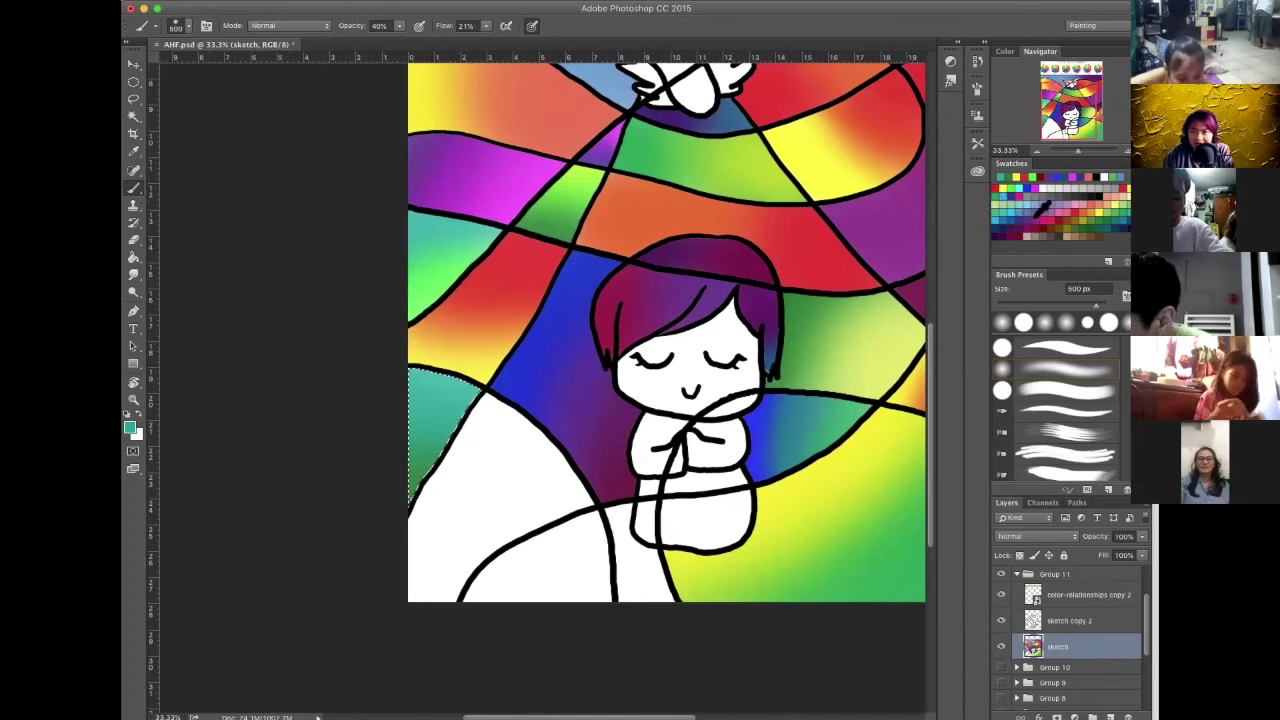
left_click(1036, 212)
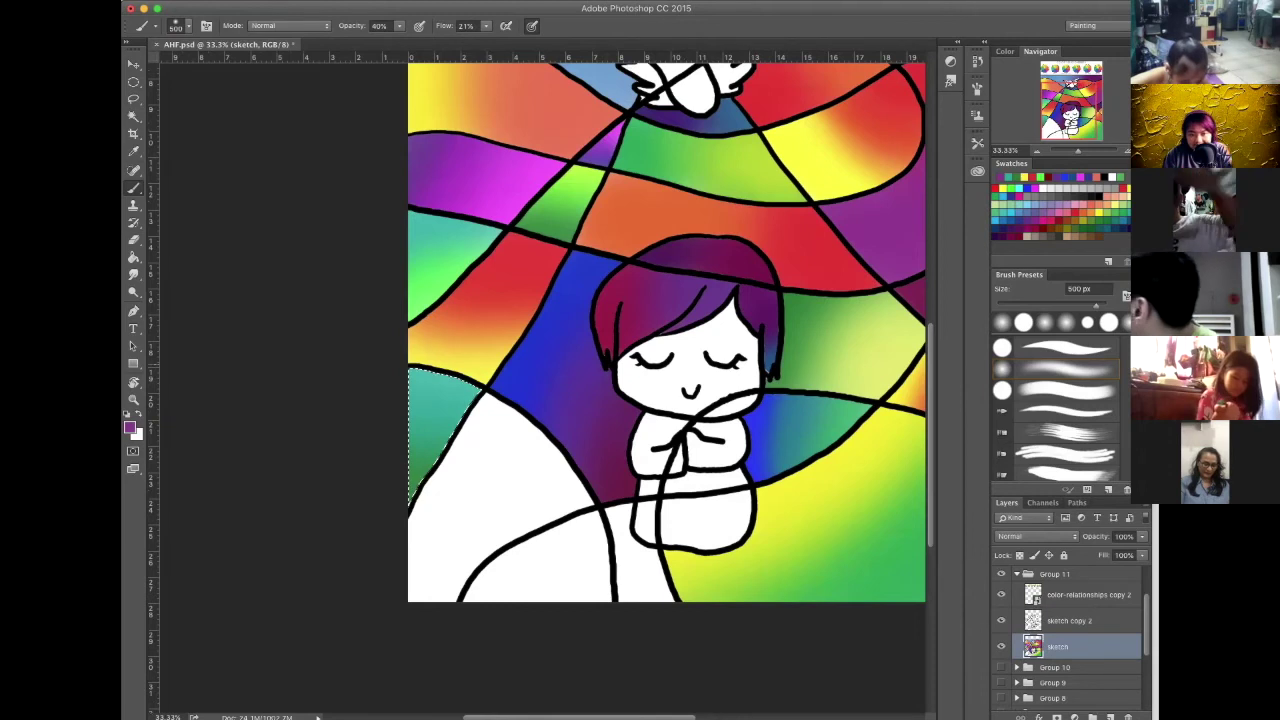
key("w")
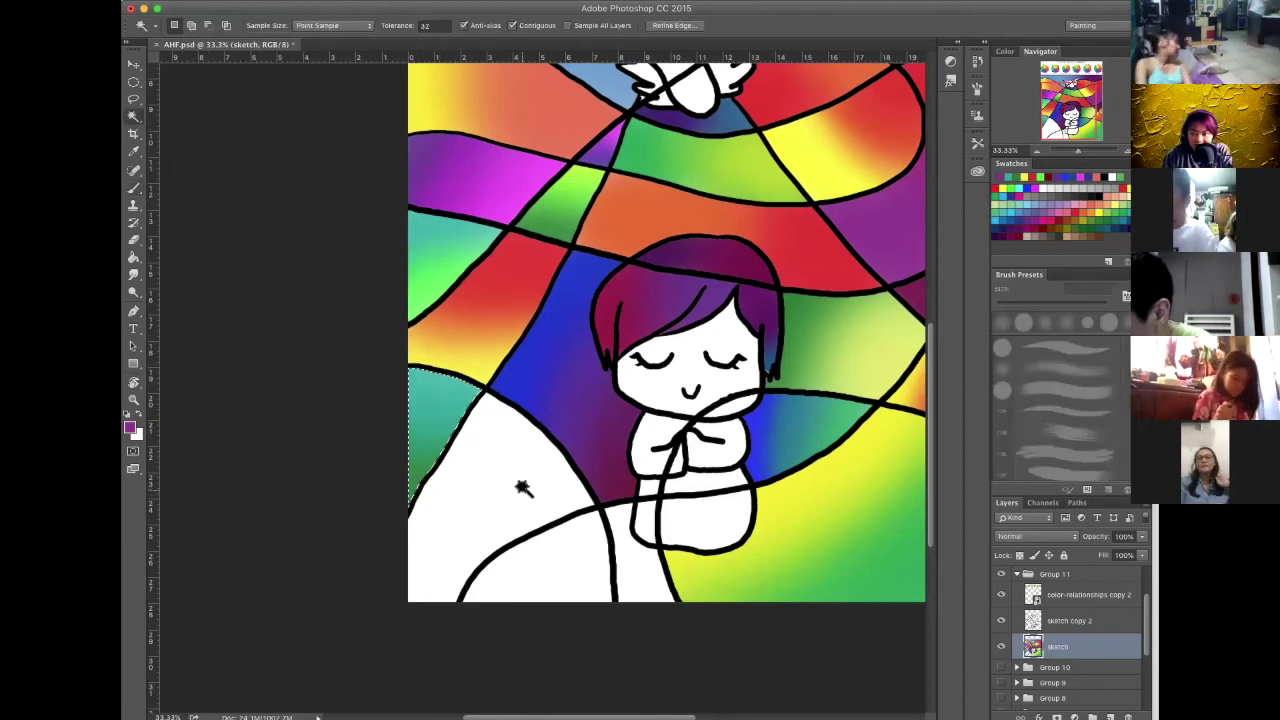
left_click(527, 501)
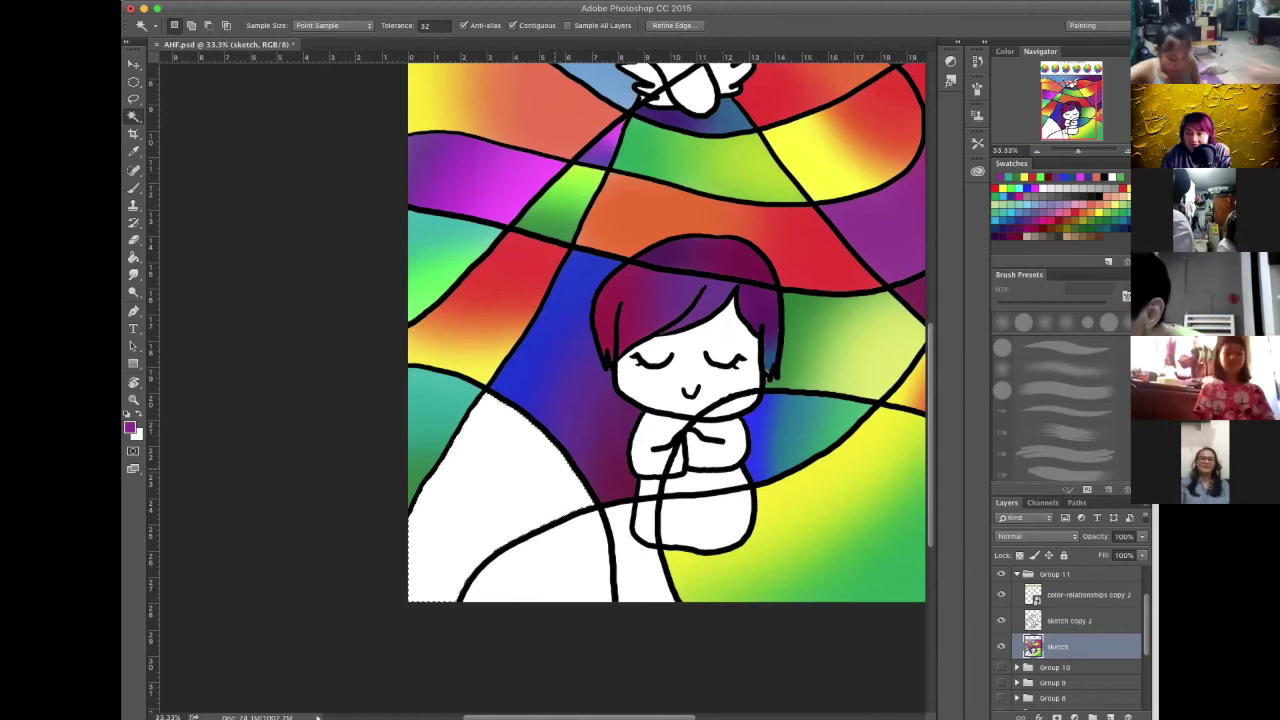
key("b")
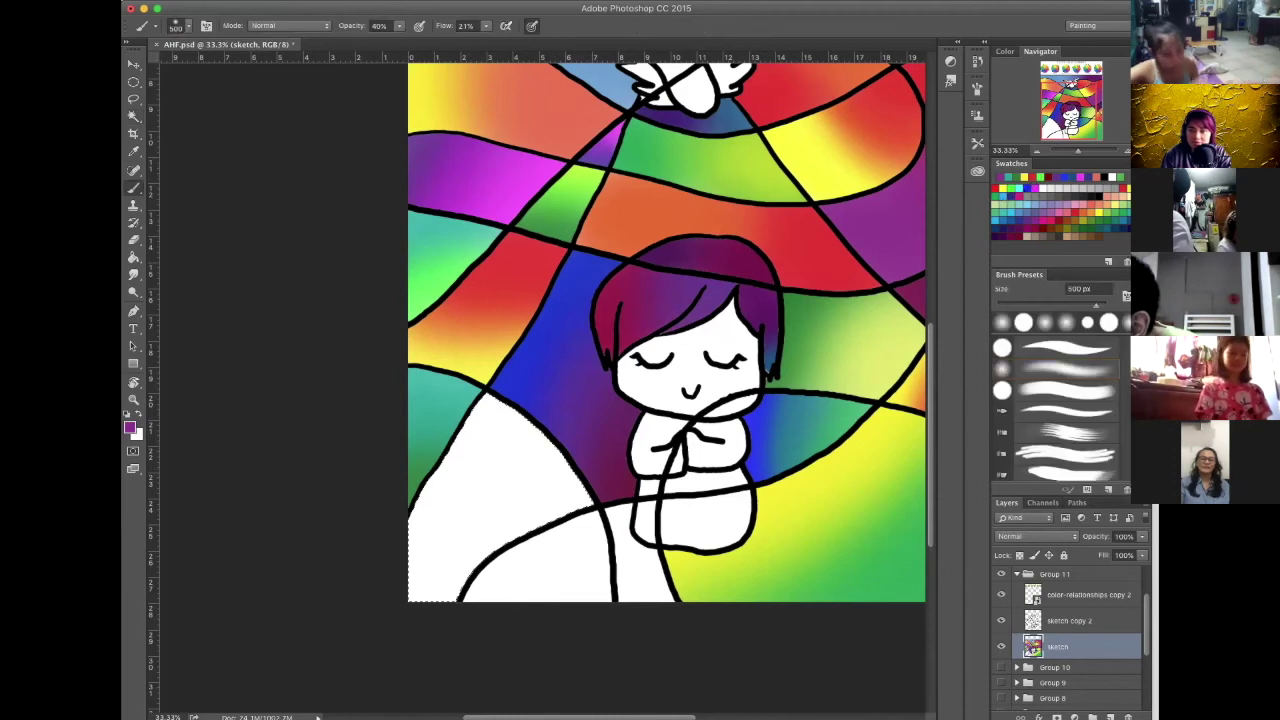
left_click(1021, 197)
mouse_move(412, 592)
left_mouse_down()
mouse_move(402, 530)
mouse_move(416, 572)
mouse_move(445, 532)
mouse_move(434, 530)
mouse_move(462, 511)
mouse_move(425, 568)
mouse_move(505, 475)
mouse_move(432, 572)
left_mouse_up()
mouse_move(492, 492)
left_mouse_down()
mouse_move(436, 580)
mouse_move(530, 460)
left_mouse_up()
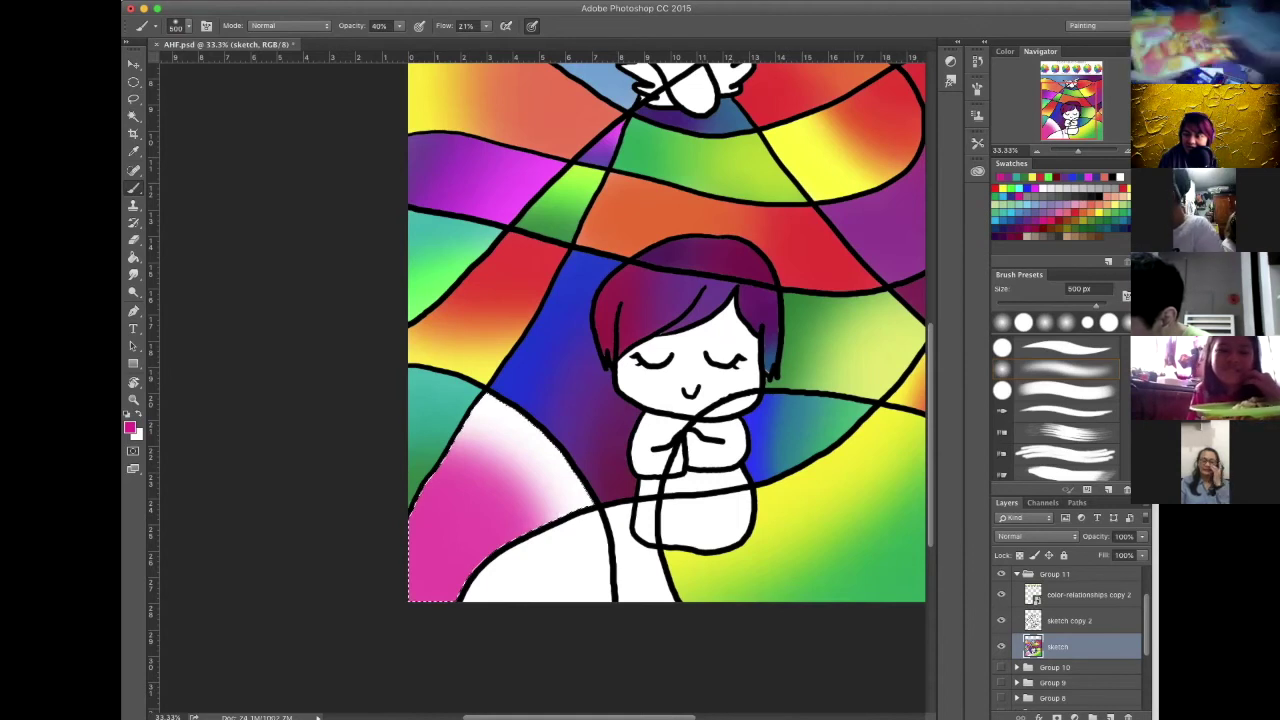
Brush dark purple over the upper part of the magenta section, blending it down into the magenta
left_click(1013, 228)
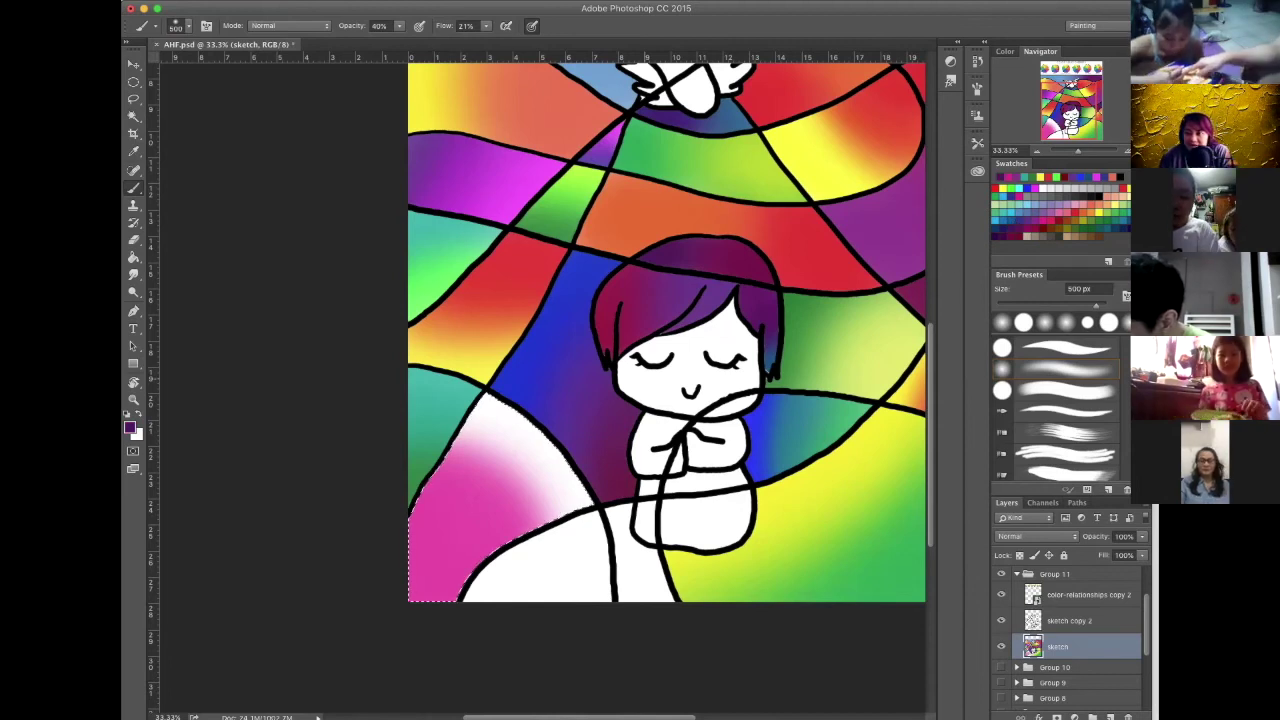
left_click_drag(508, 402, 580, 475)
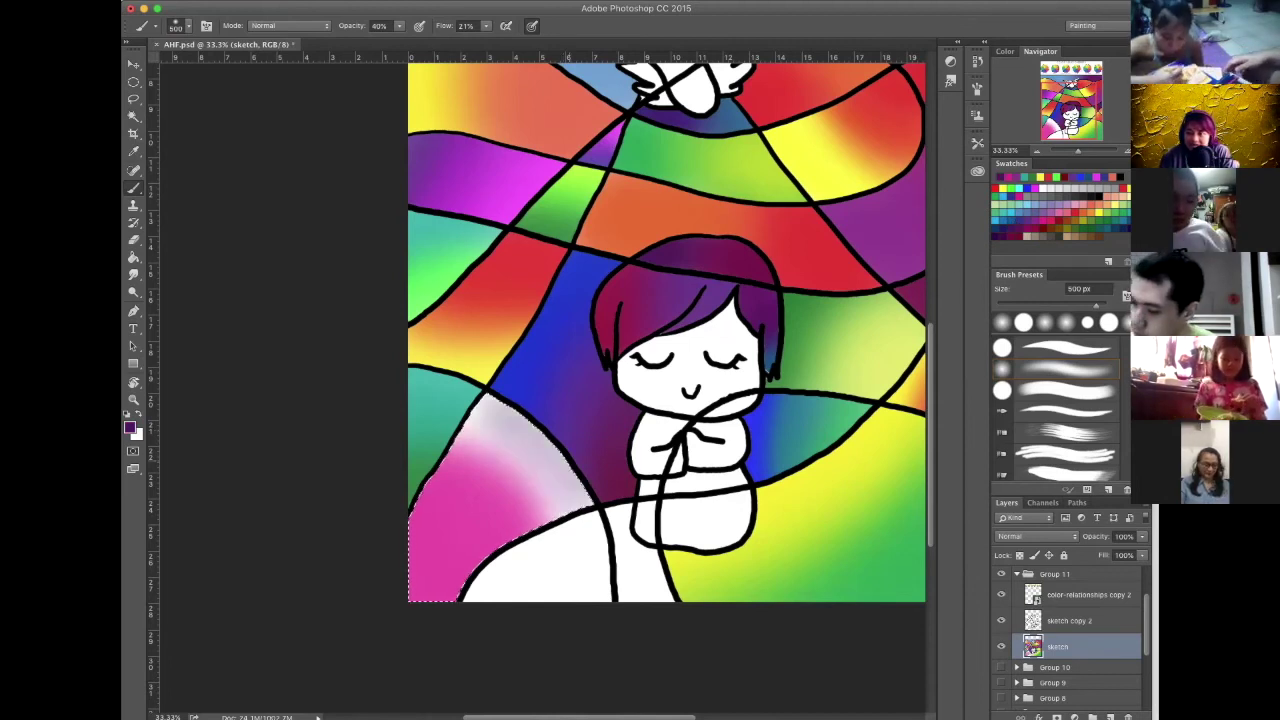
left_click_drag(507, 412, 578, 480)
left_click_drag(482, 445, 541, 507)
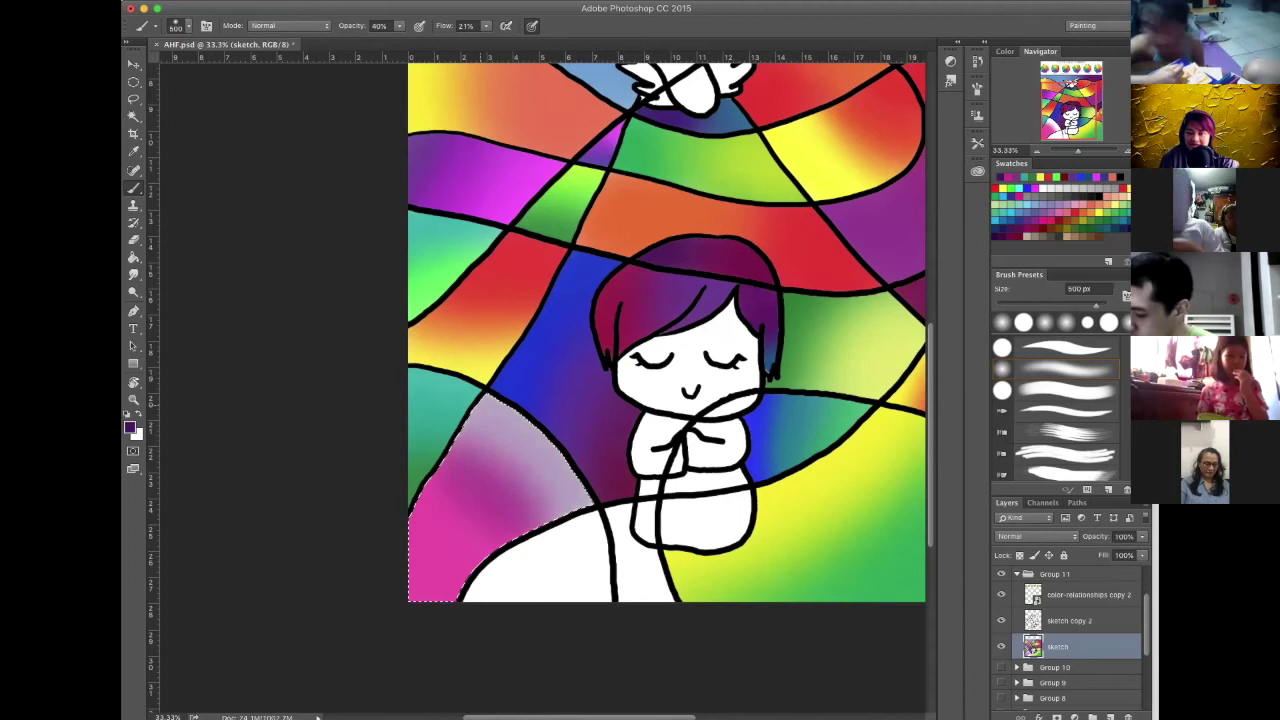
left_click(517, 467)
left_click(540, 475)
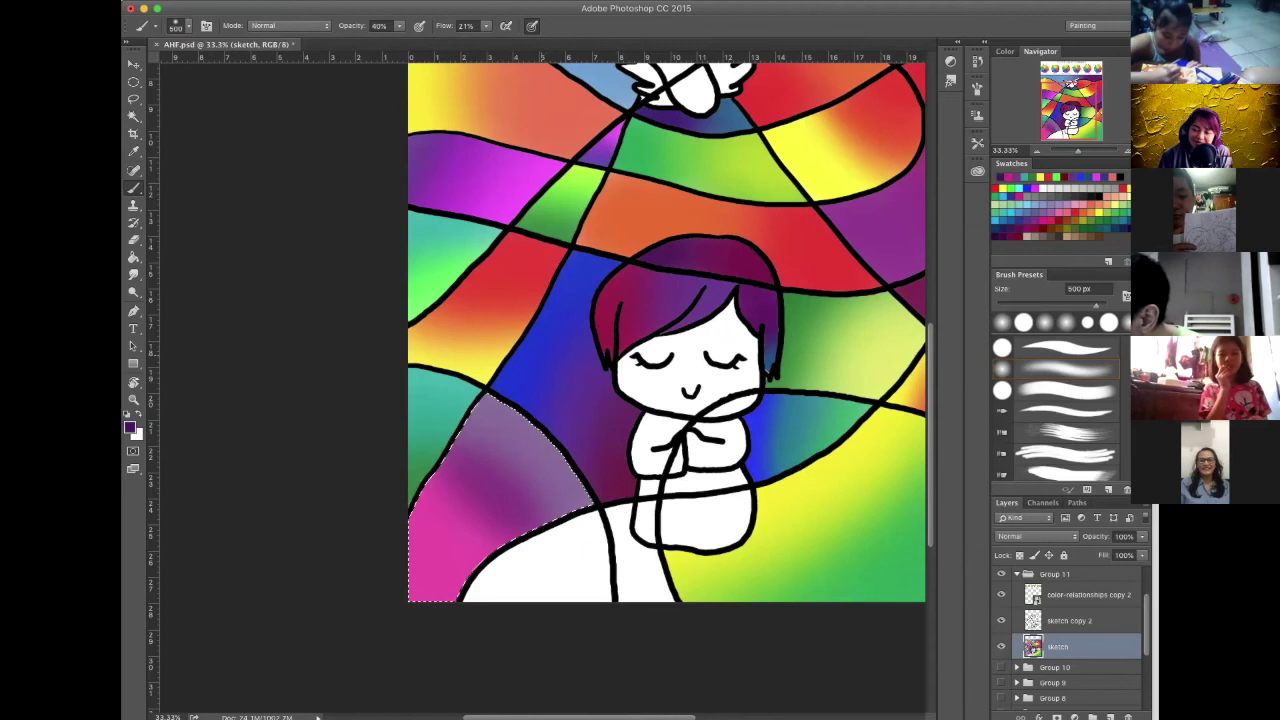
left_click_drag(560, 482, 482, 428)
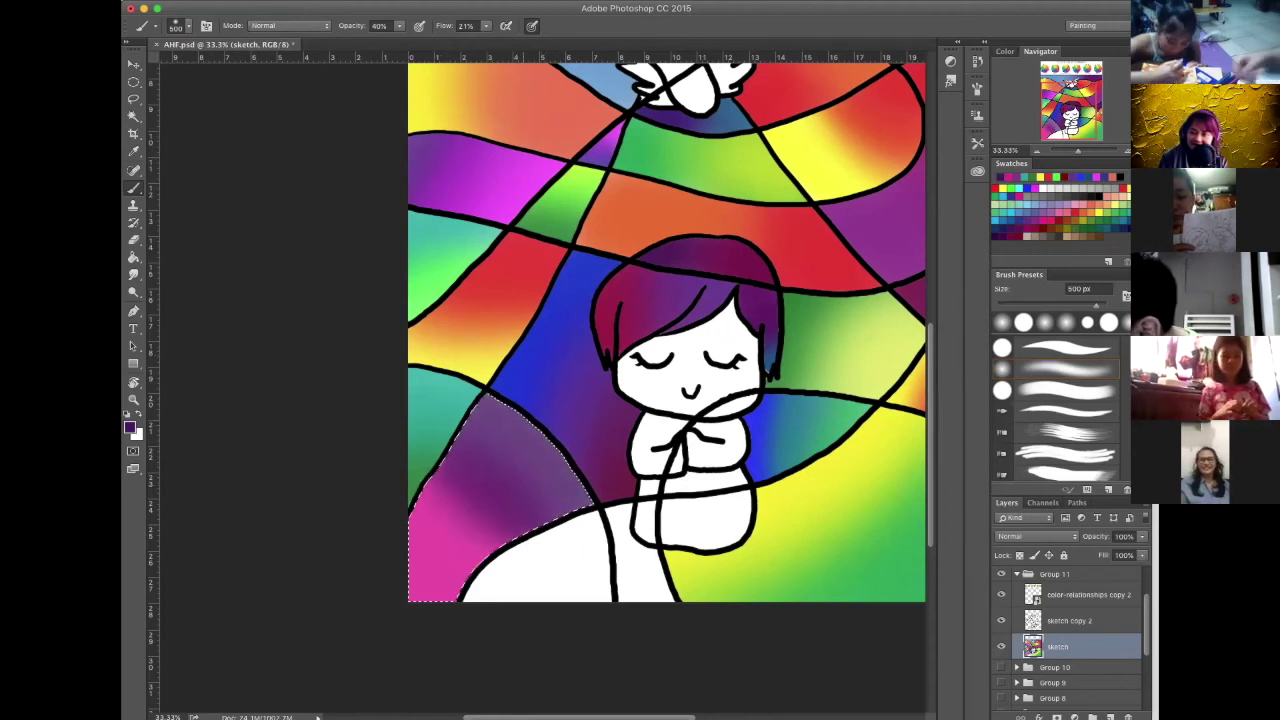
left_click_drag(488, 528, 444, 508)
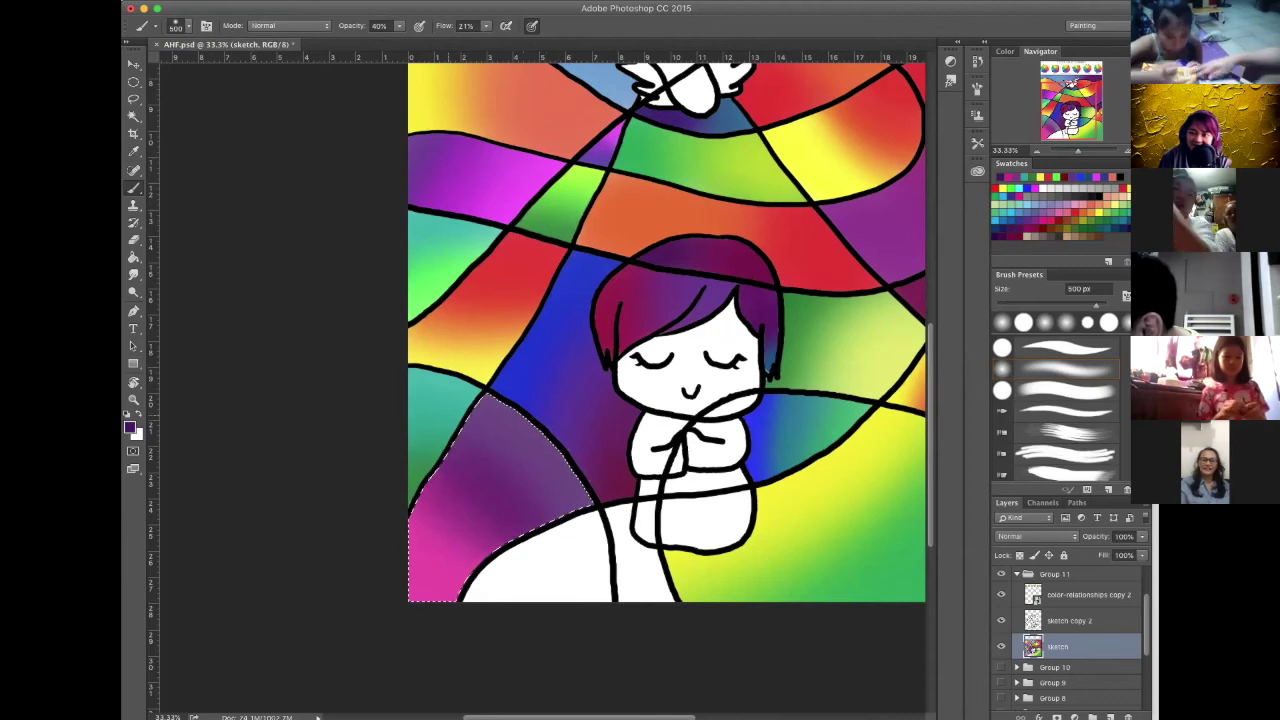
left_click_drag(562, 470, 536, 436)
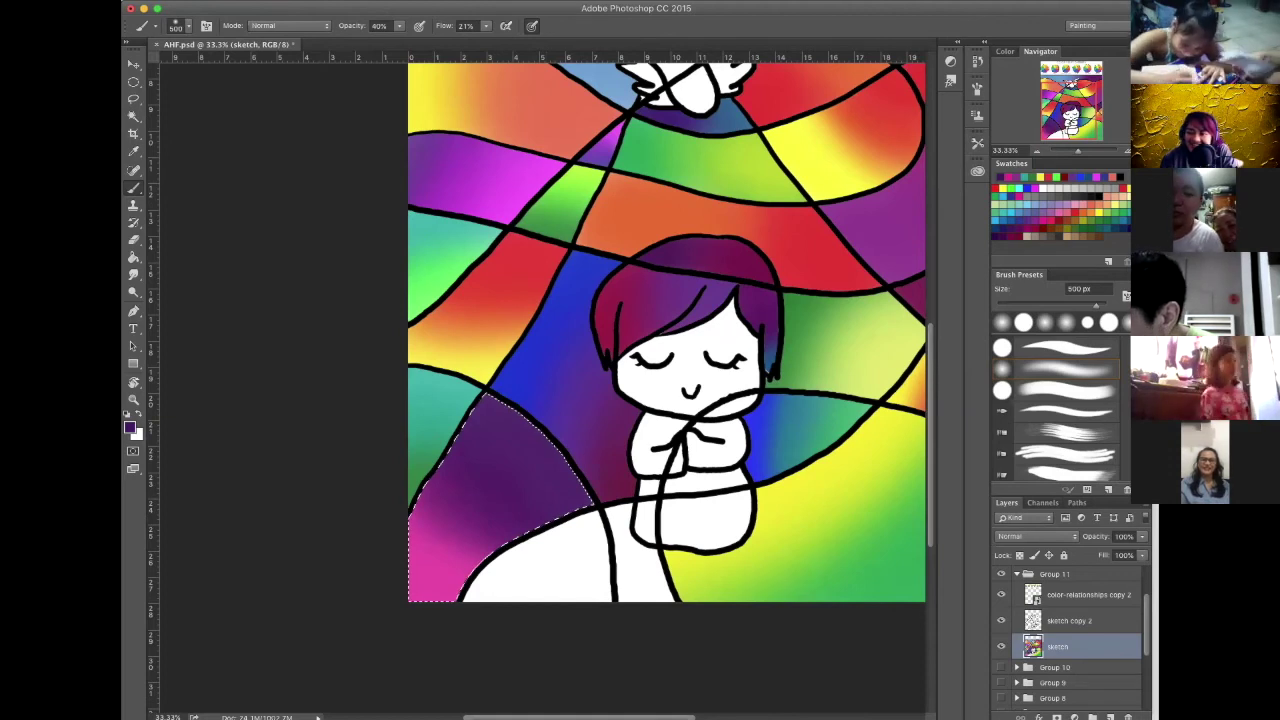
Select the white curved section below the purple-magenta one with the Magic Wand, and paint teal over its left side
key("w")
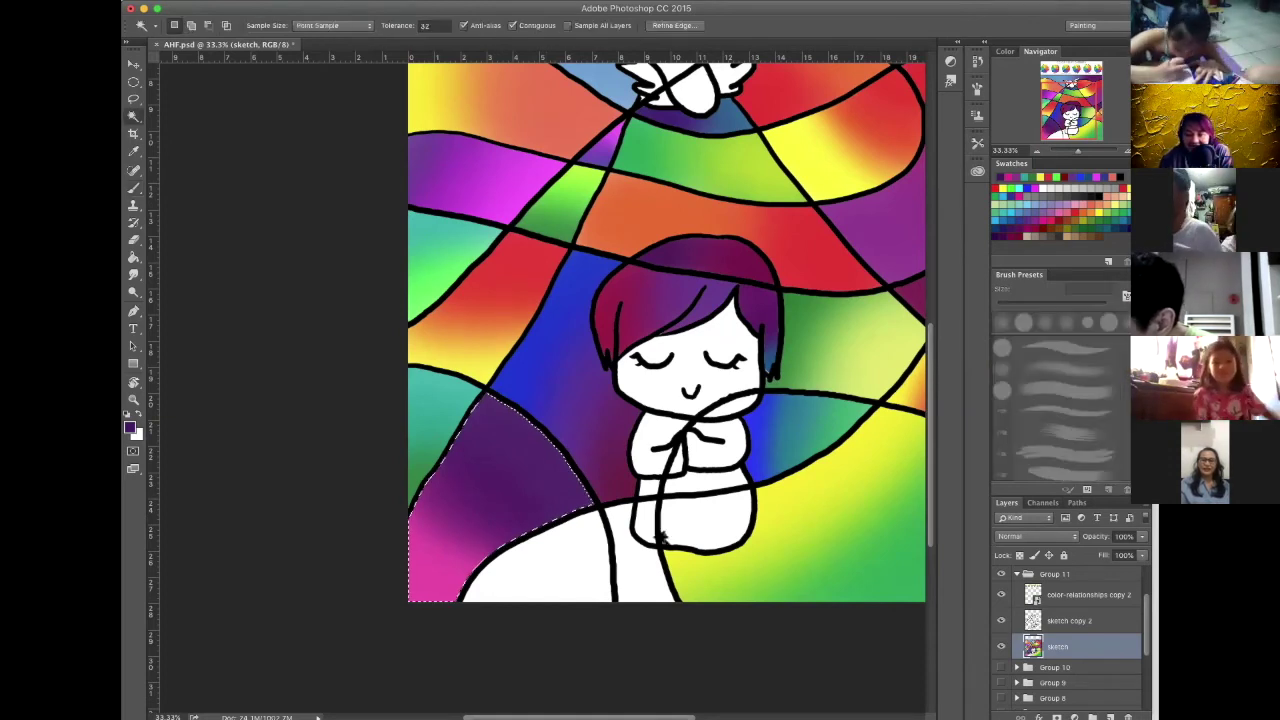
left_click(571, 571)
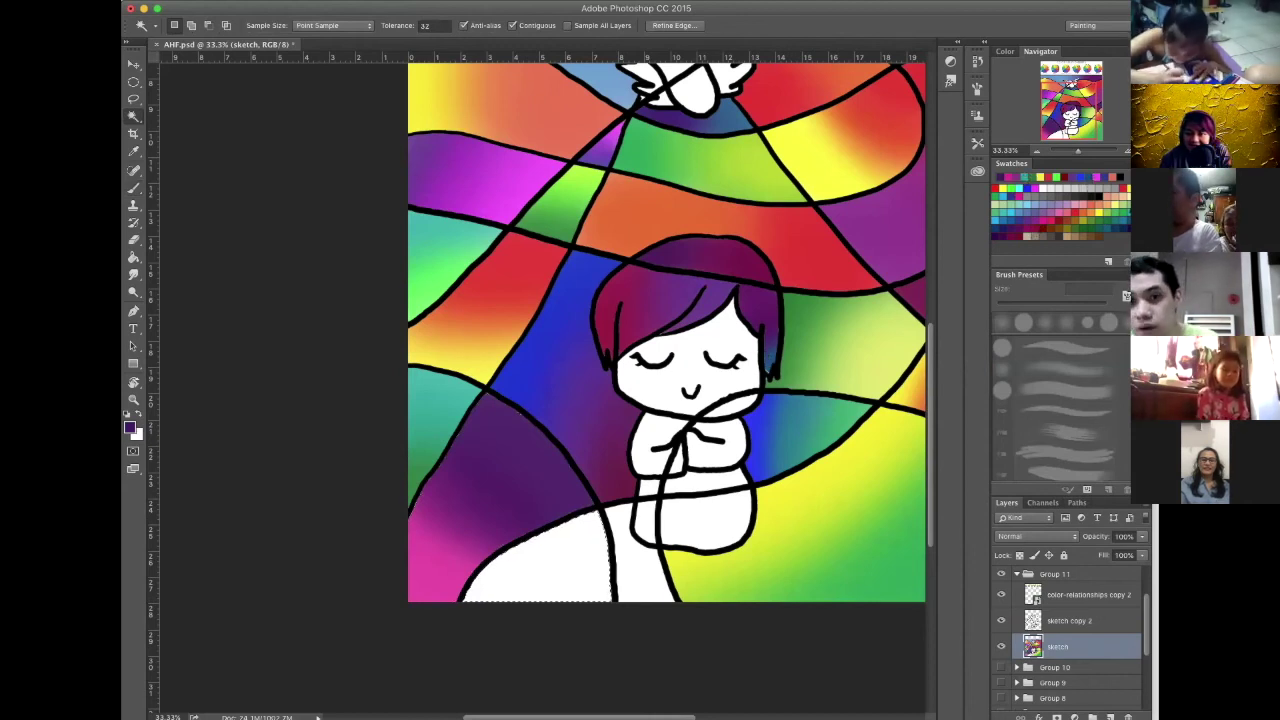
left_click(1088, 177)
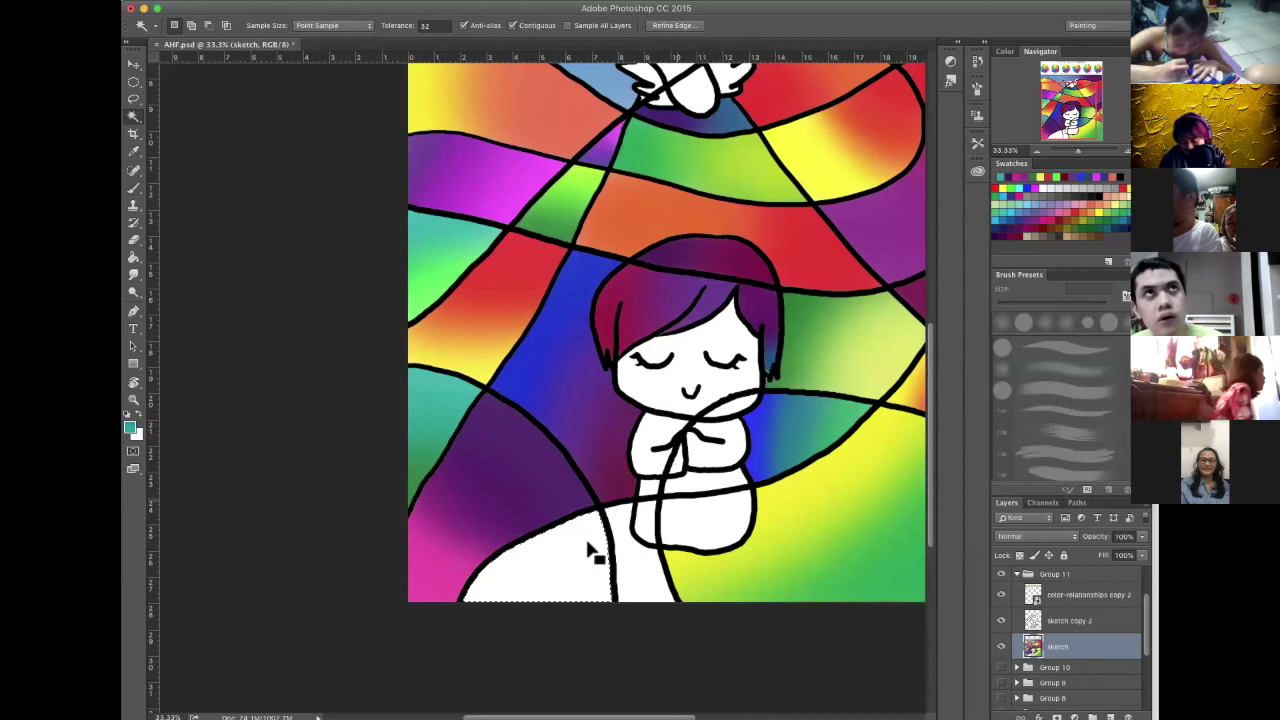
key("b")
mouse_move(456, 545)
left_mouse_down()
mouse_move(468, 578)
mouse_move(540, 562)
mouse_move(530, 572)
mouse_move(585, 535)
left_mouse_up()
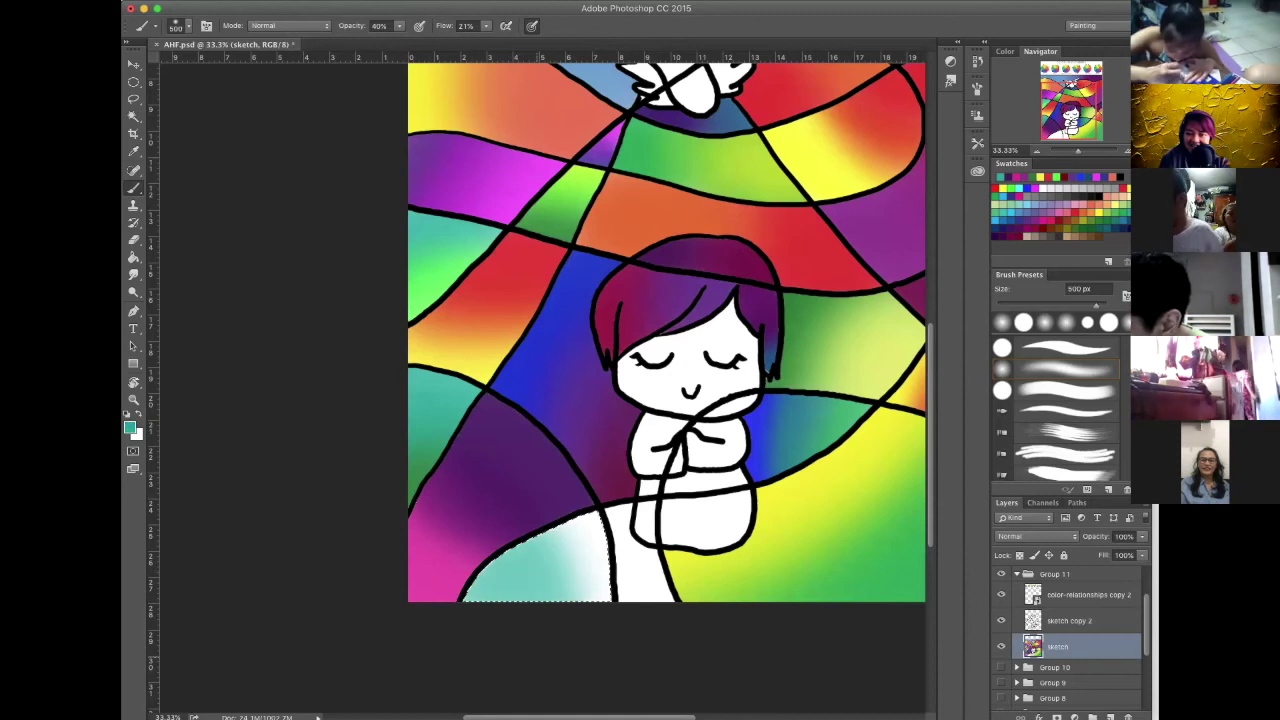
left_click_drag(545, 598, 595, 520)
left_click_drag(470, 598, 600, 532)
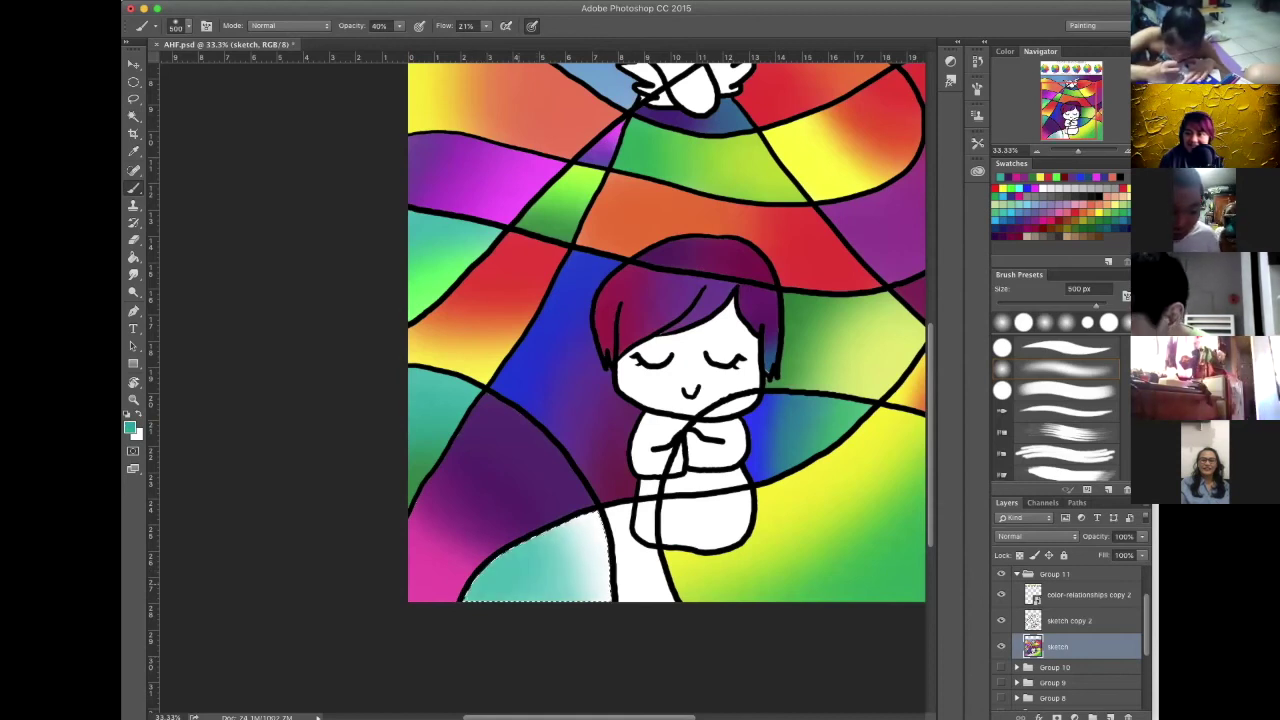
Sample the yellow from the background beside the figure and brush it over the teal section's right side, blending it into the teal
left_click(800, 500, "alt")
left_click_drag(606, 592, 598, 522)
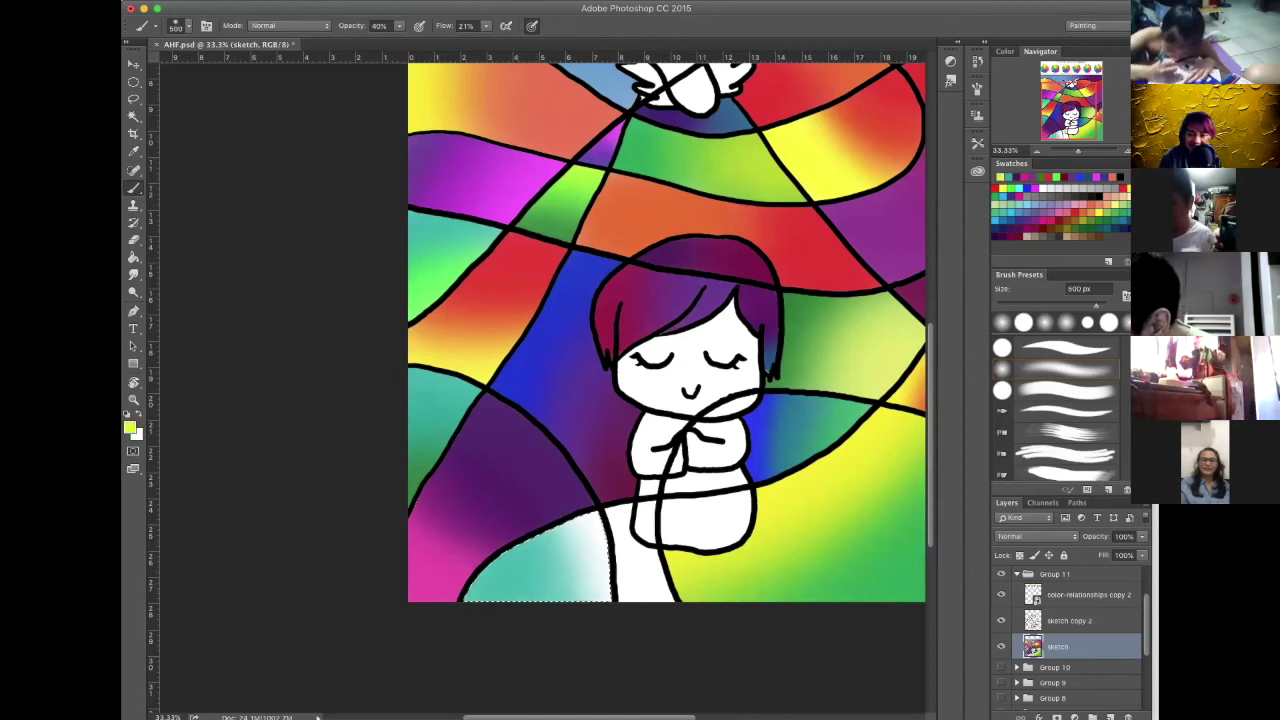
left_click_drag(604, 596, 592, 522)
left_click_drag(604, 594, 594, 524)
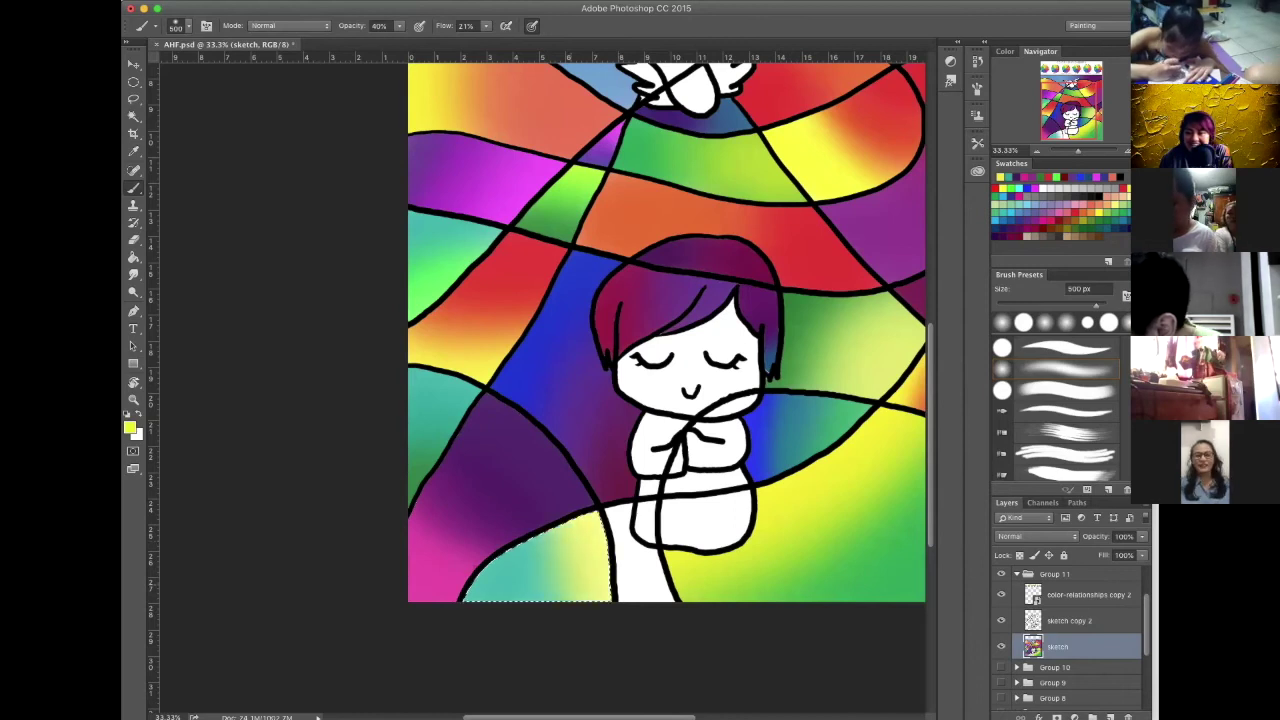
left_click_drag(598, 594, 586, 524)
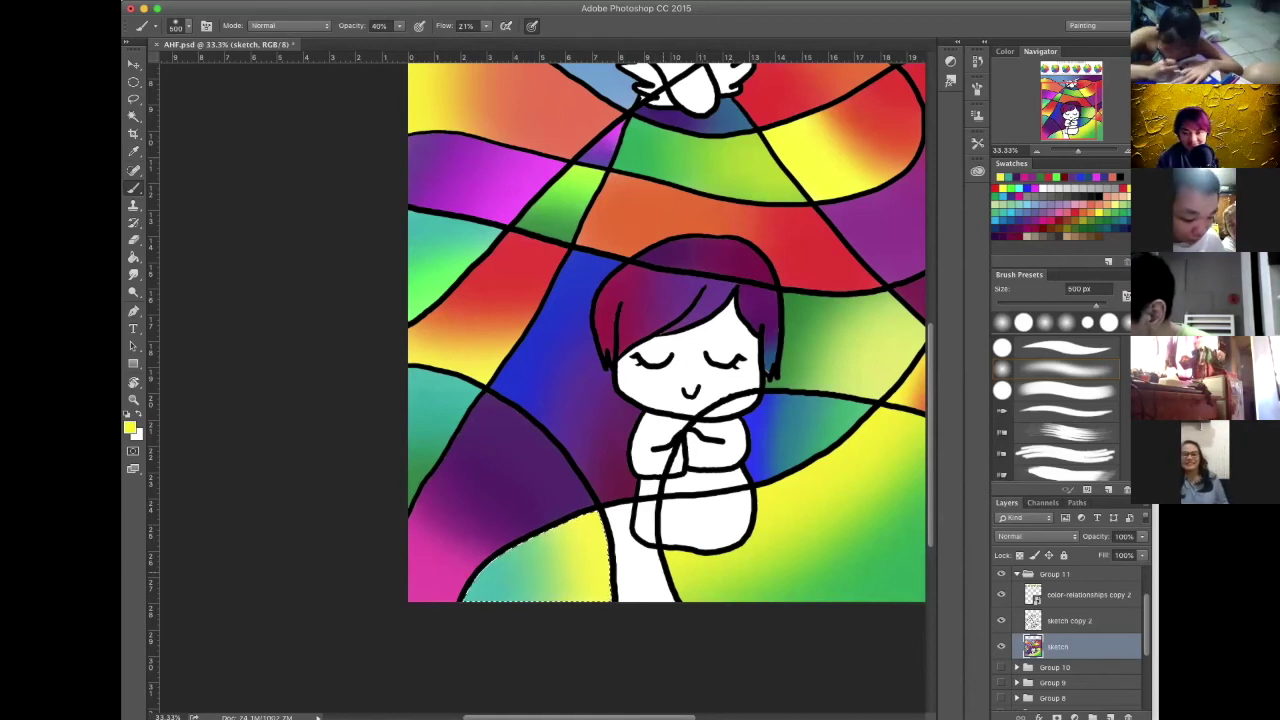
Select the narrow white section beneath the figure with the Magic Wand, and paint crimson red over its upper part and orange over its lower end
key("w")
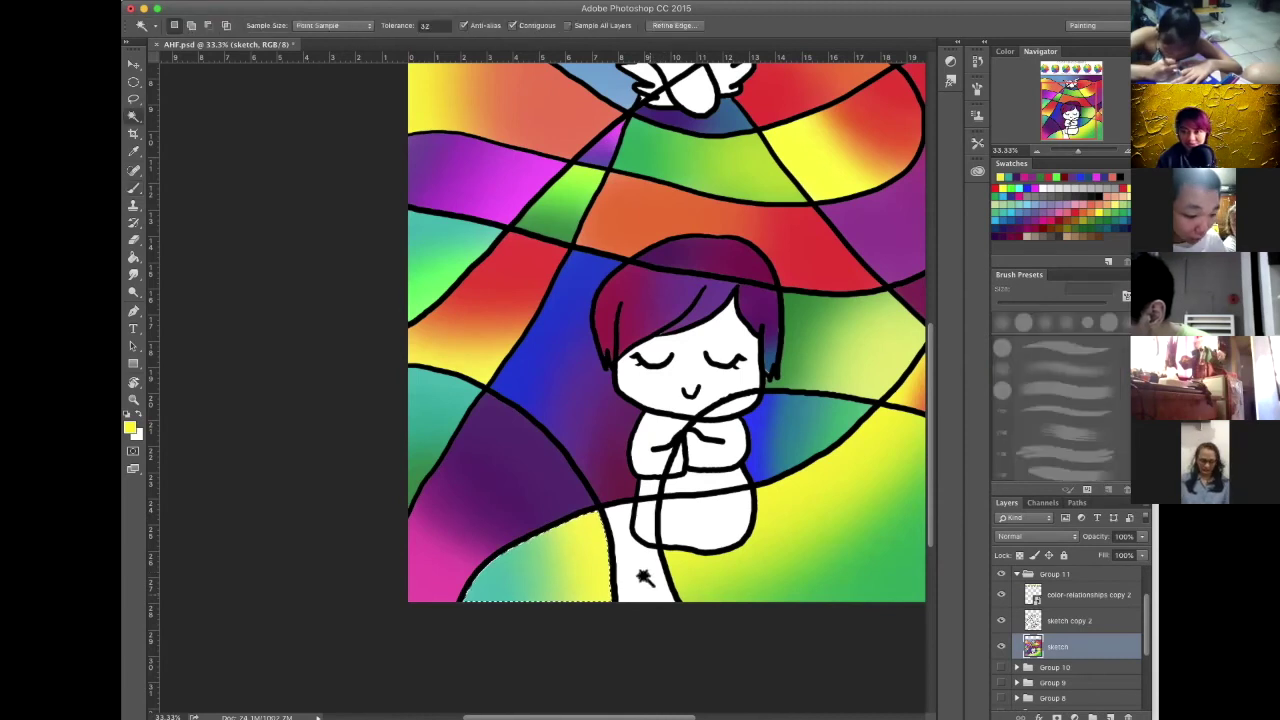
left_click(652, 592)
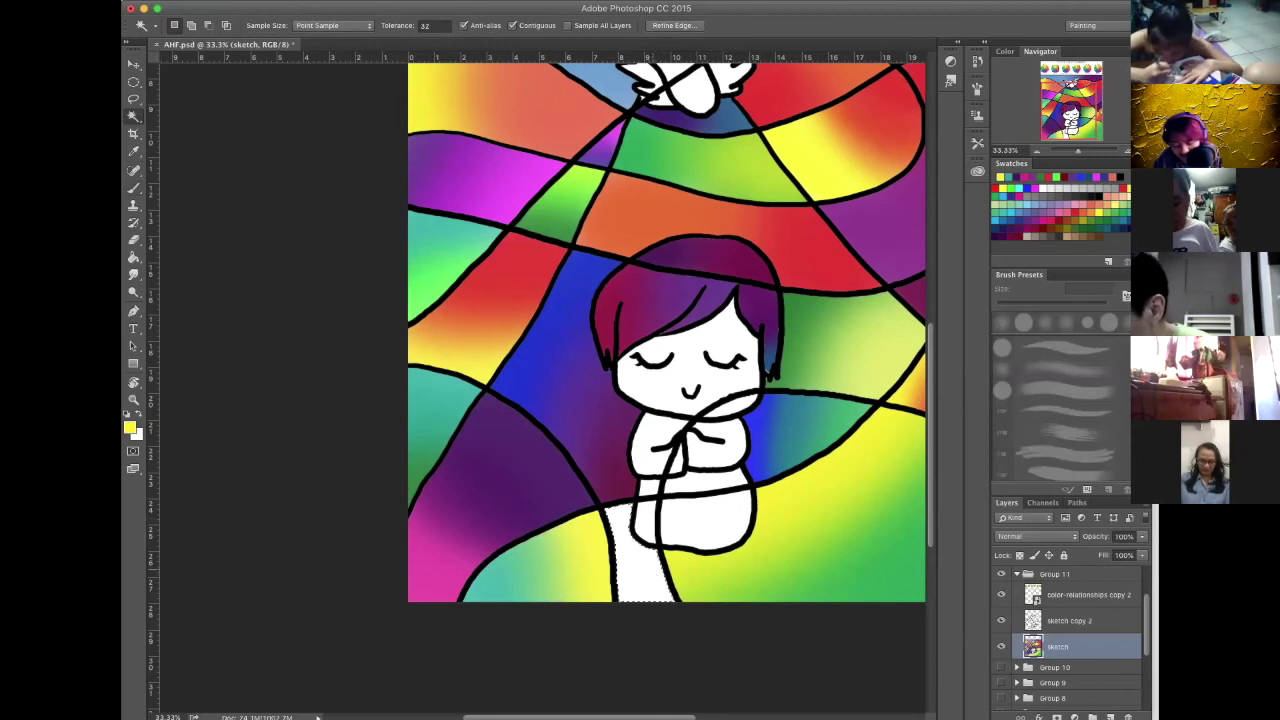
key("b")
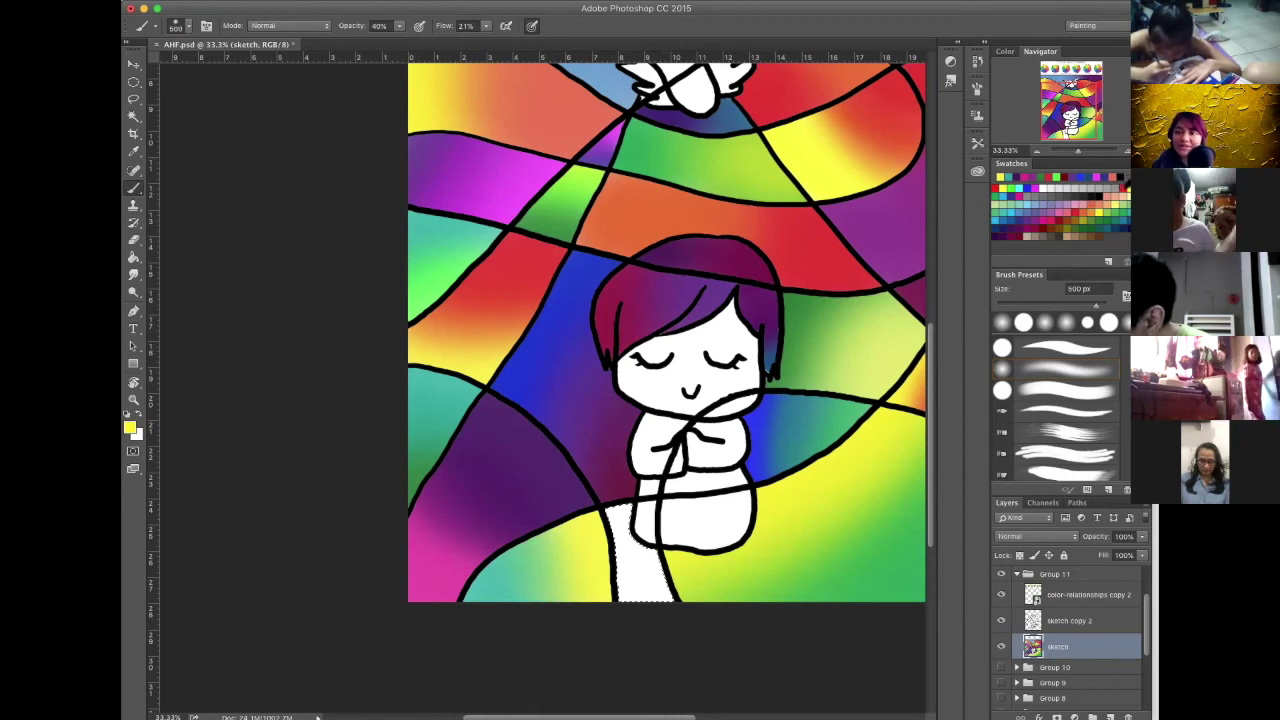
left_click(1036, 177)
mouse_move(625, 488)
left_mouse_down()
mouse_move(590, 486)
mouse_move(657, 502)
mouse_move(612, 512)
left_mouse_up()
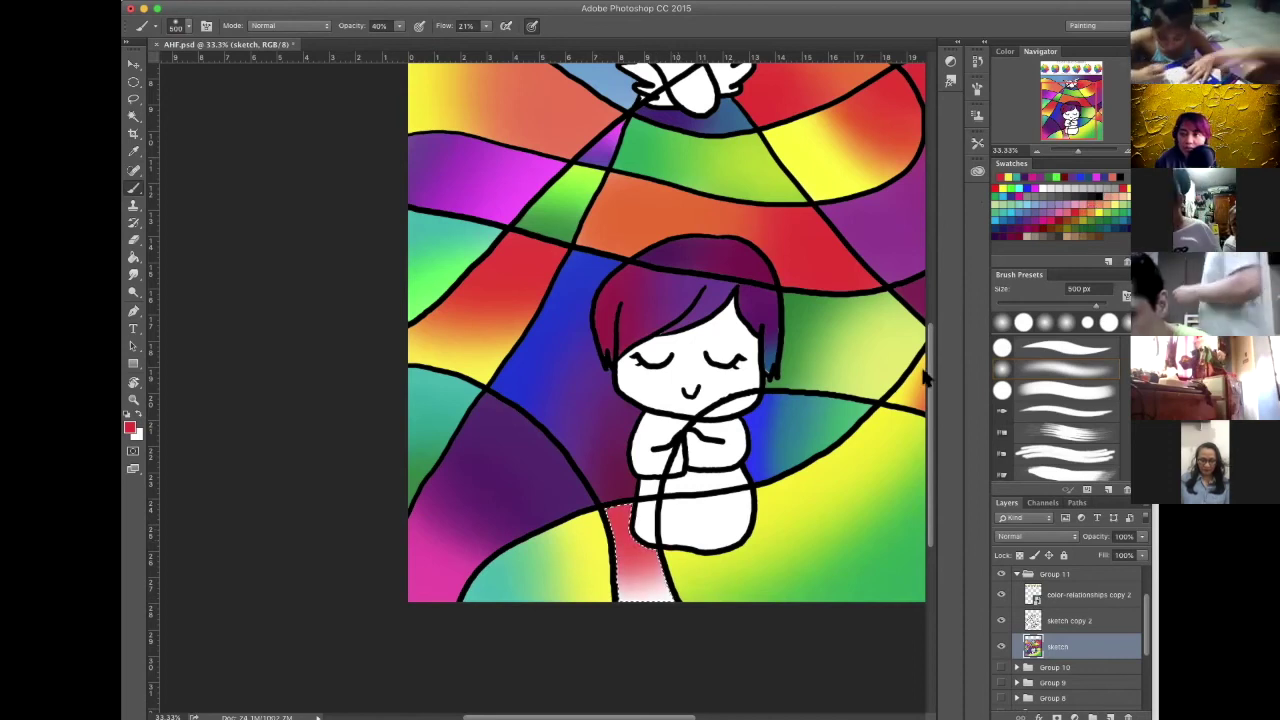
left_click(1090, 196)
left_click_drag(630, 598, 674, 602)
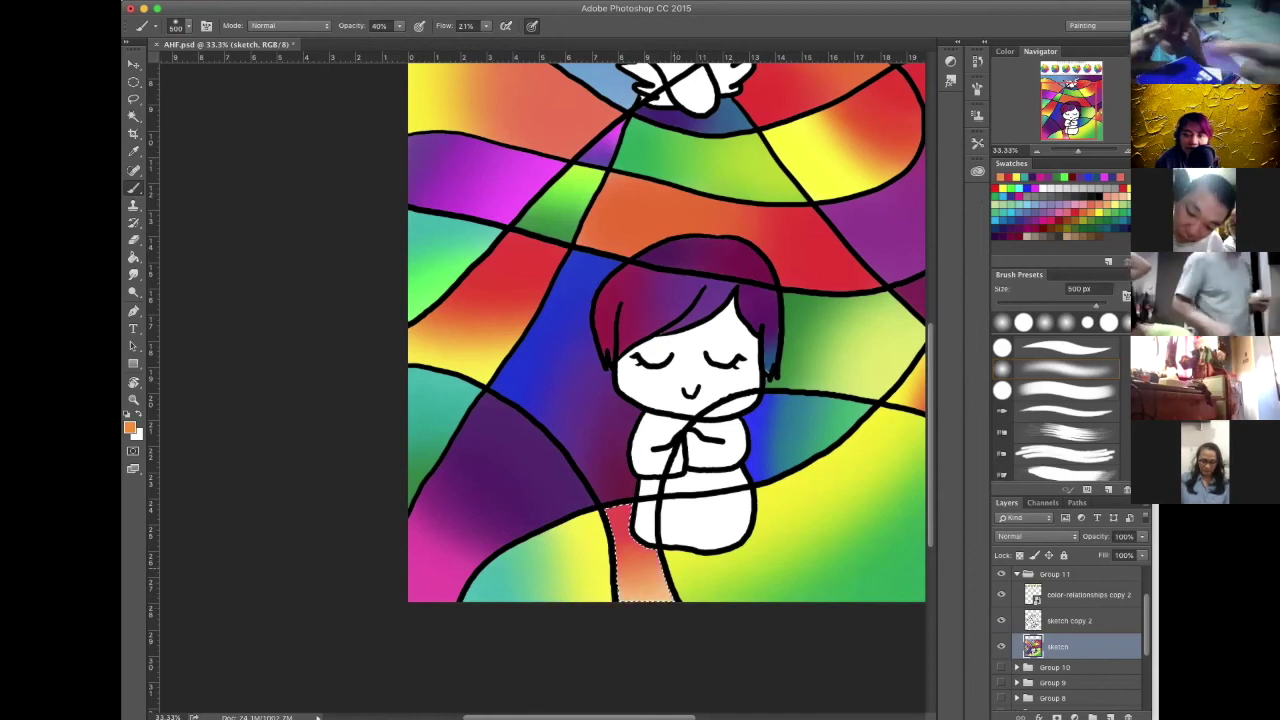
Brush more orange over the lower end of the selected narrow section beneath the figure
mouse_move(632, 604)
left_mouse_down()
mouse_move(664, 606)
mouse_move(664, 594)
left_mouse_up()
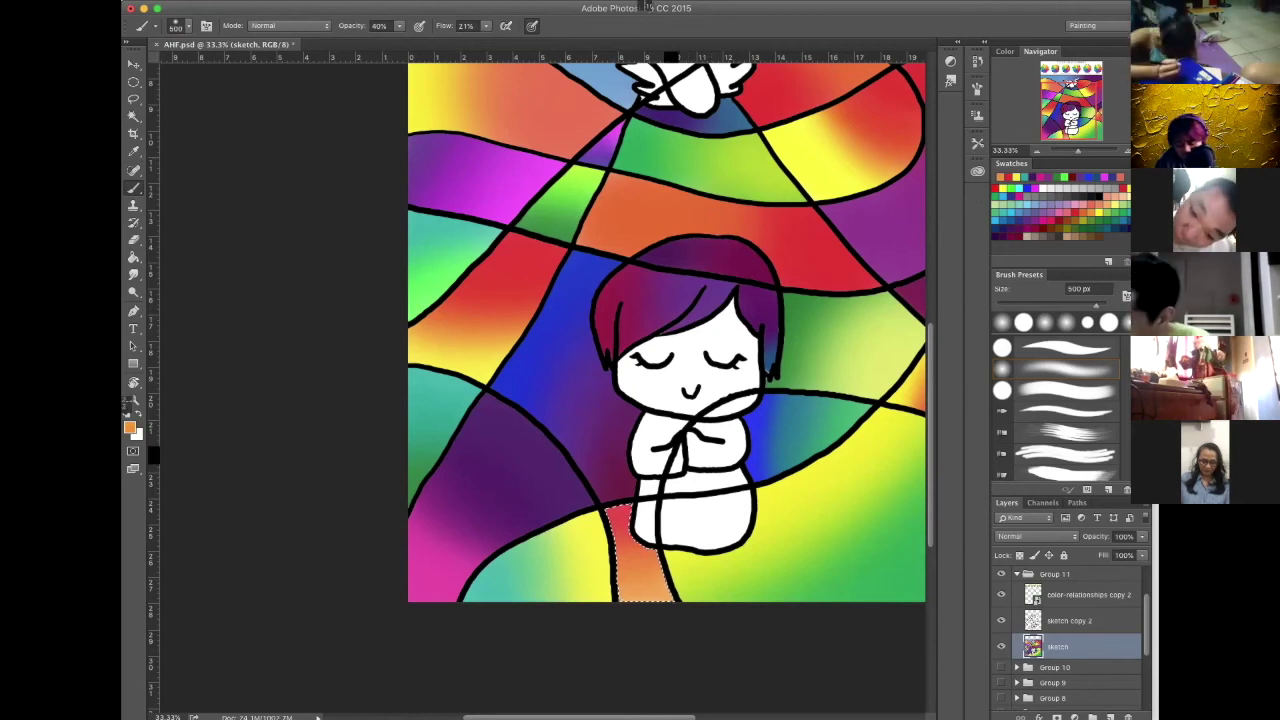
Deselect the section, choose the magenta swatch, and fill the tiny white gap under the dove's left wing with a 35 px brush
scroll(668, 556, "up", 5)
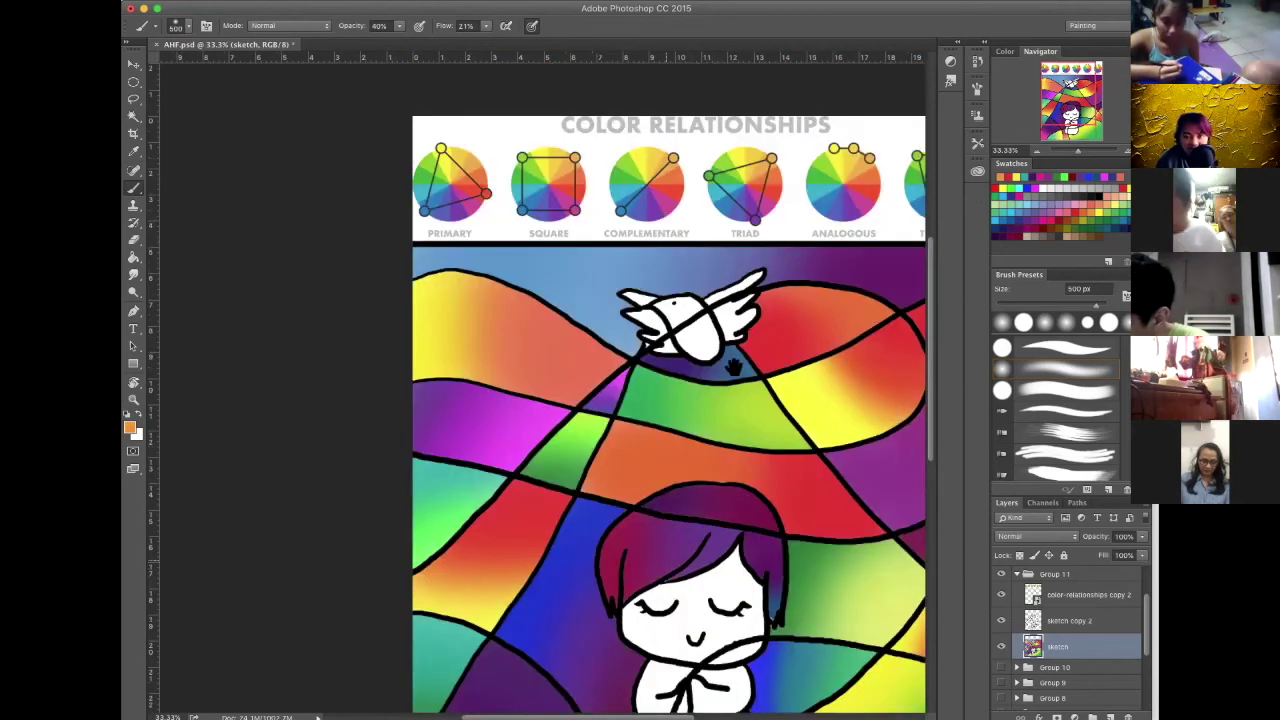
key("super+plus")
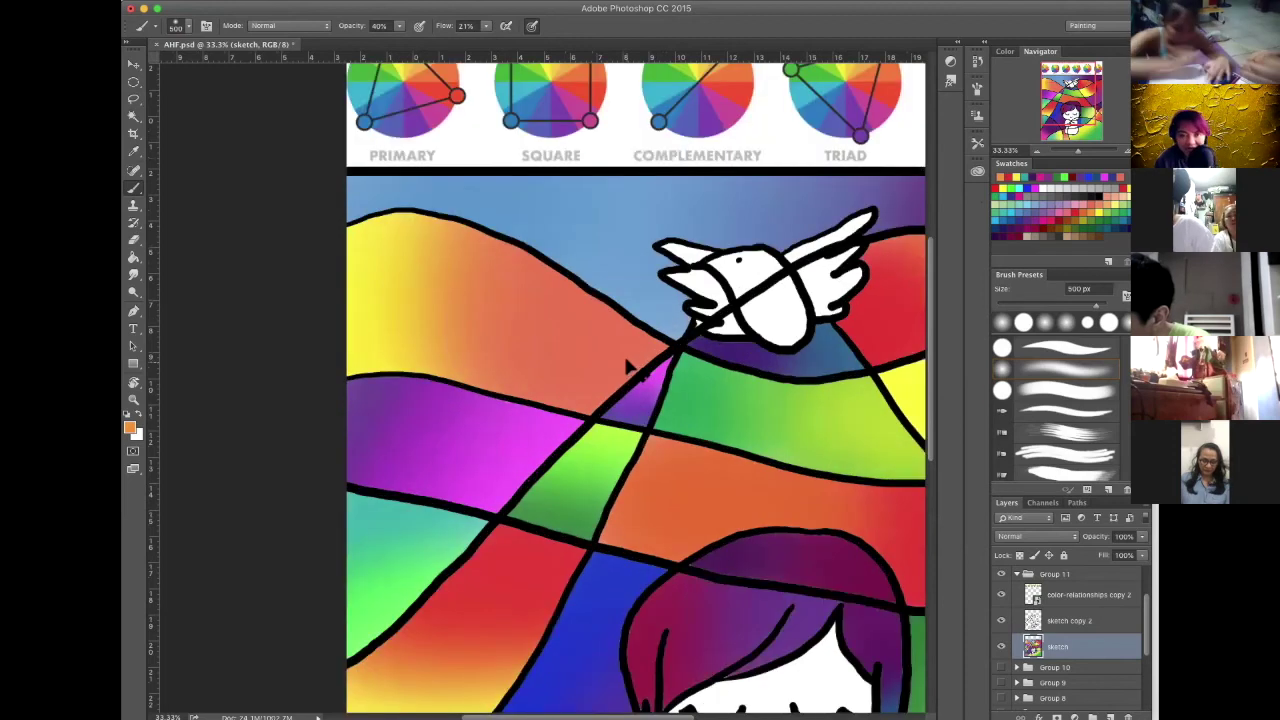
key("super+plus")
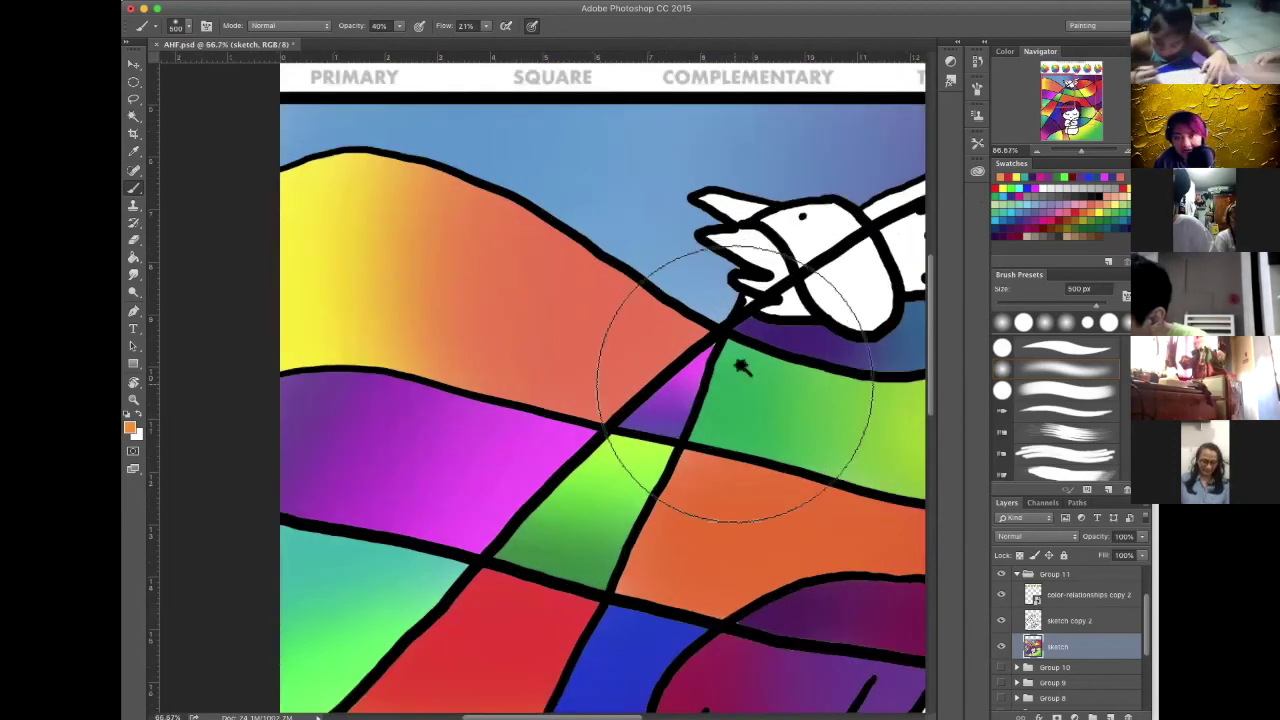
key("w")
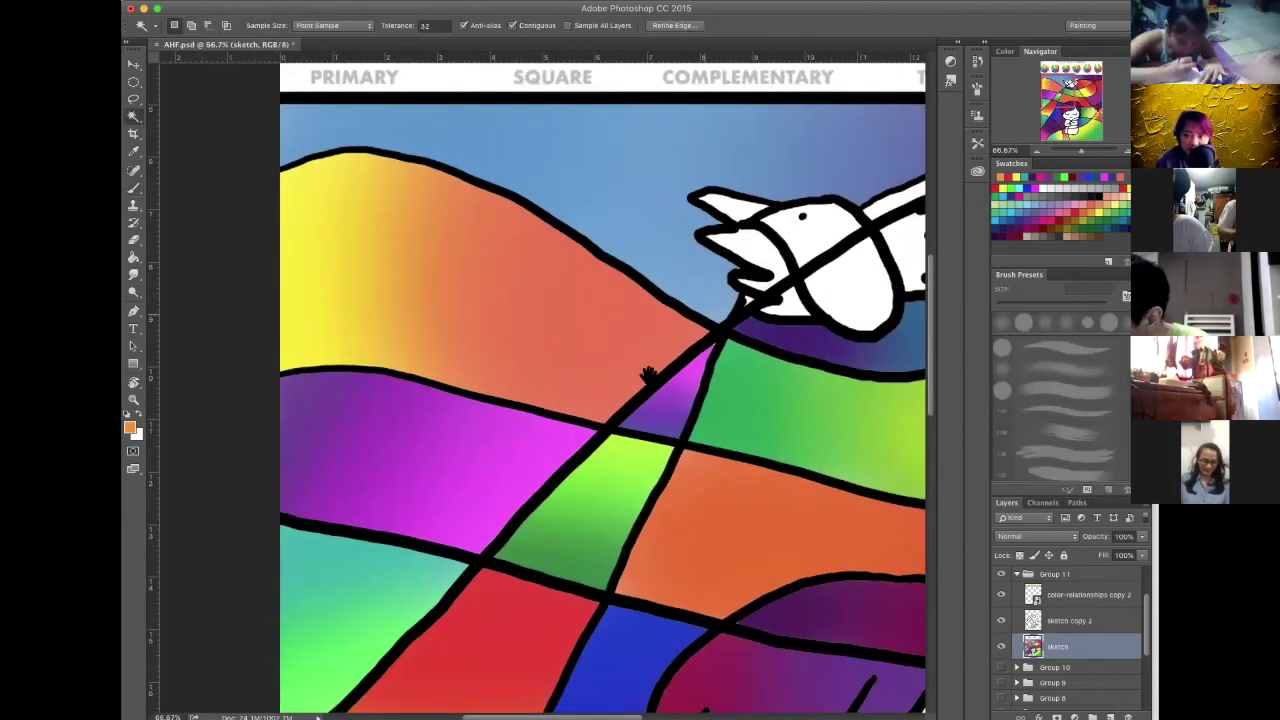
scroll(651, 374, "up", 3)
scroll(651, 374, "right", 3)
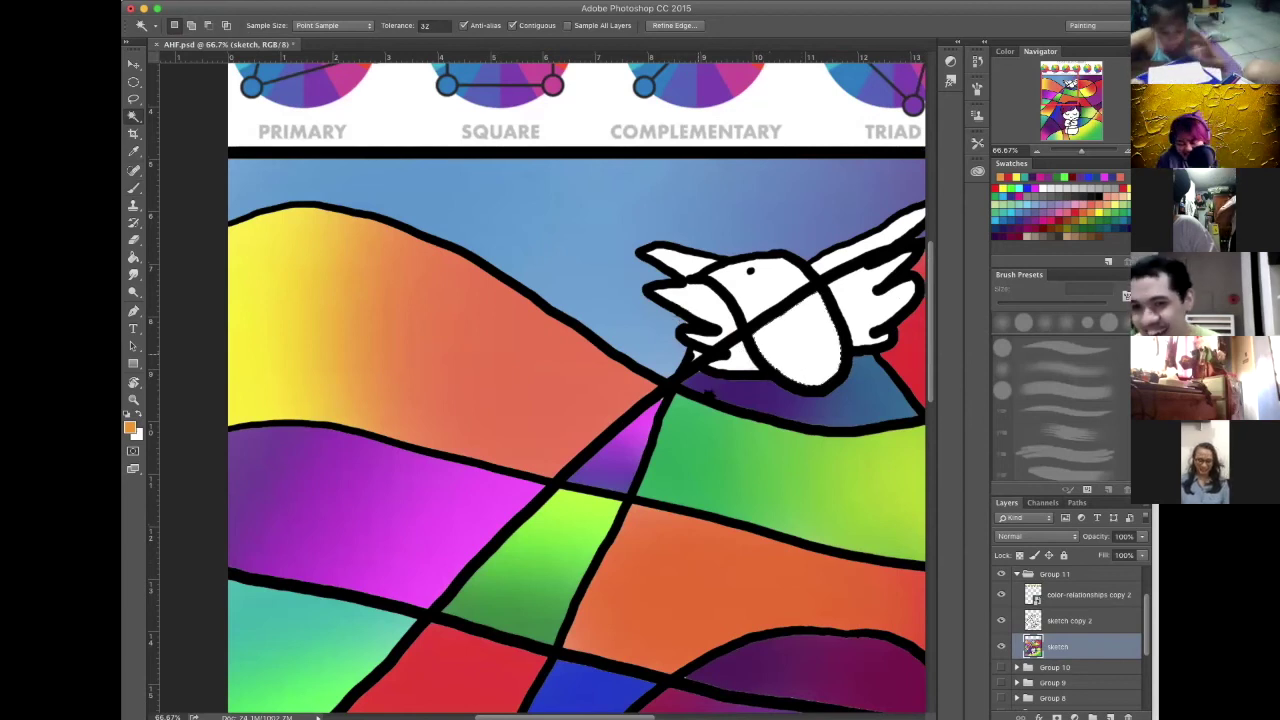
key("m")
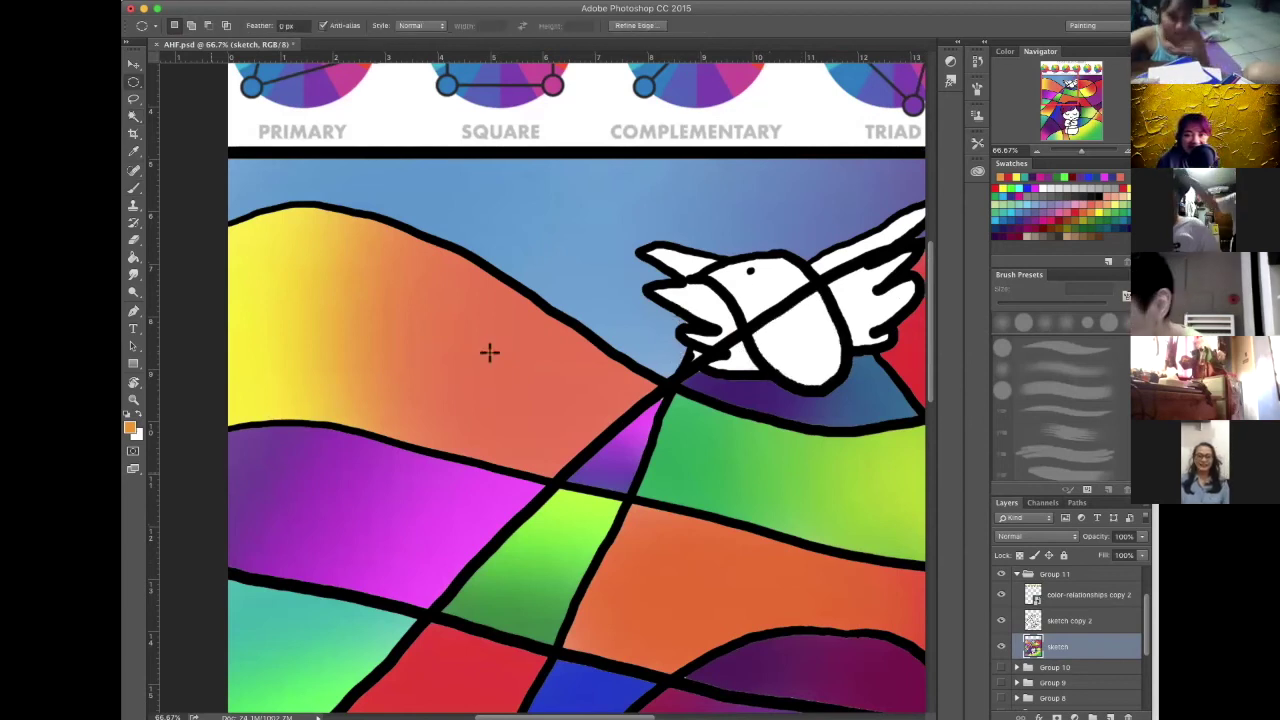
key("b")
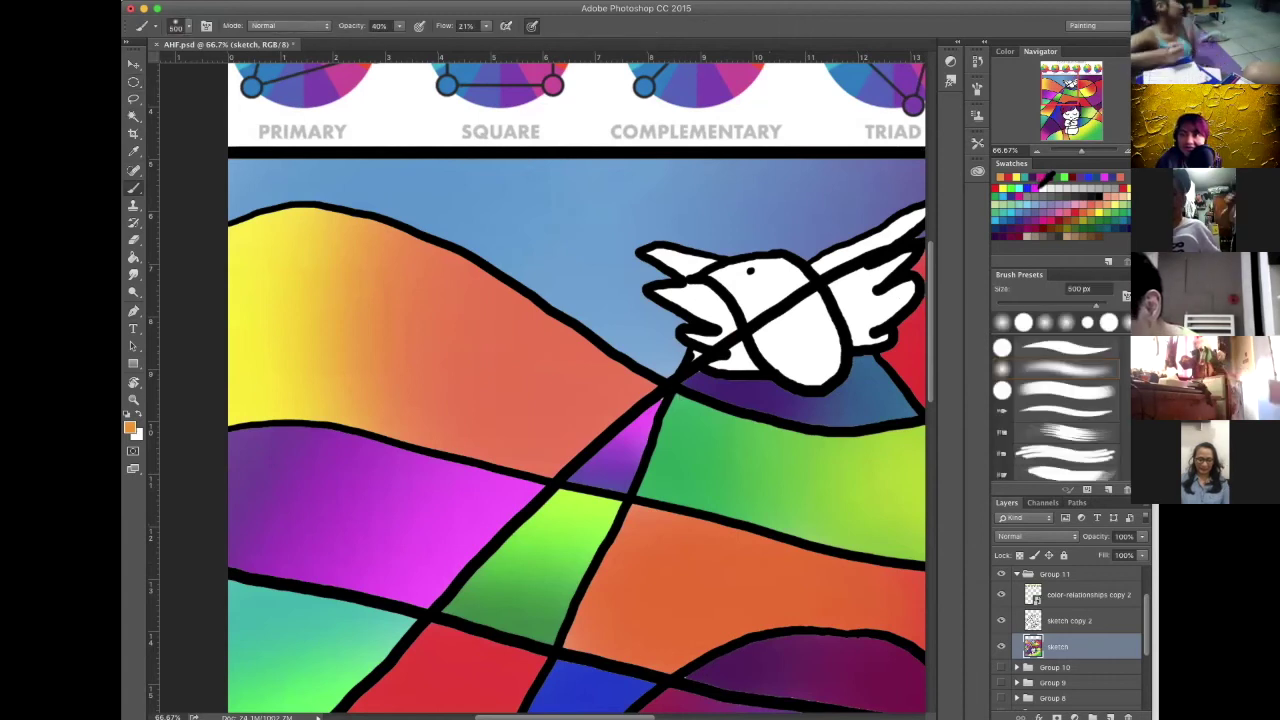
left_click(1042, 178)
key("bracketleft")
key("bracketleft")
key("bracketleft")
key("bracketleft")
key("bracketleft")
key("bracketleft")
key("bracketleft")
key("bracketleft")
key("bracketleft")
key("bracketleft")
key("bracketleft")
key("bracketleft")
key("bracketleft")
key("bracketleft")
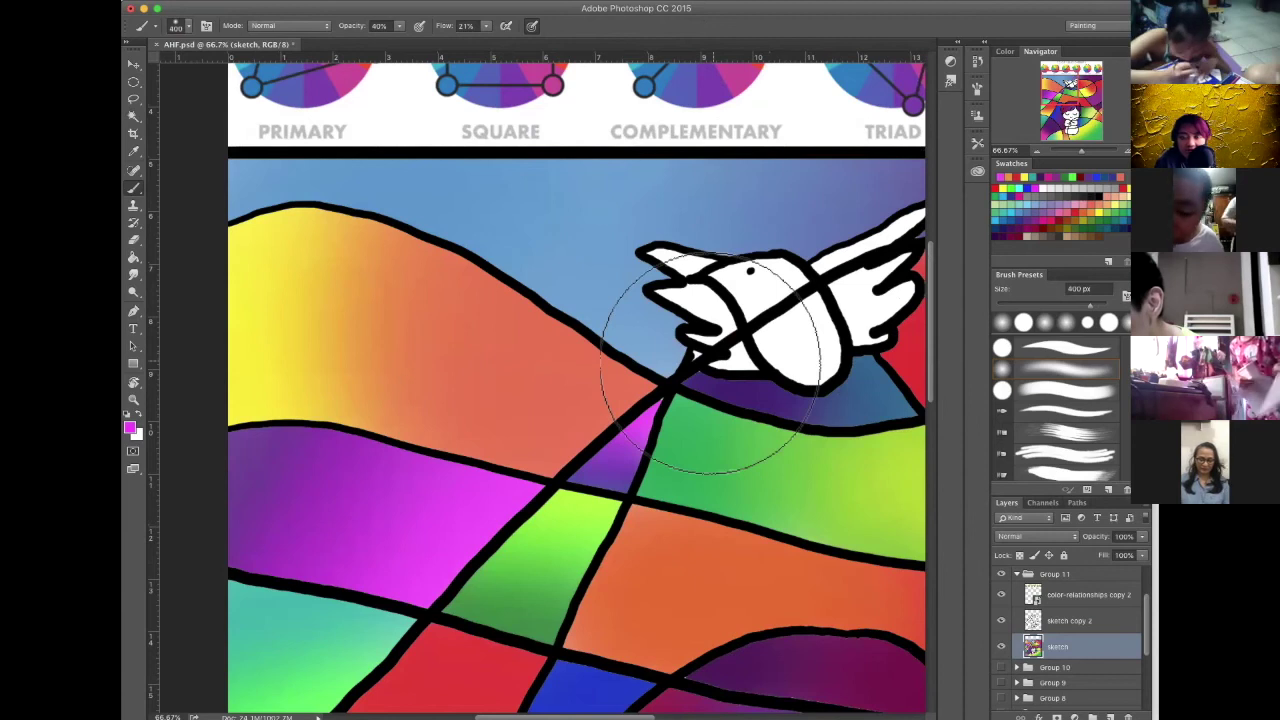
key("bracketleft")
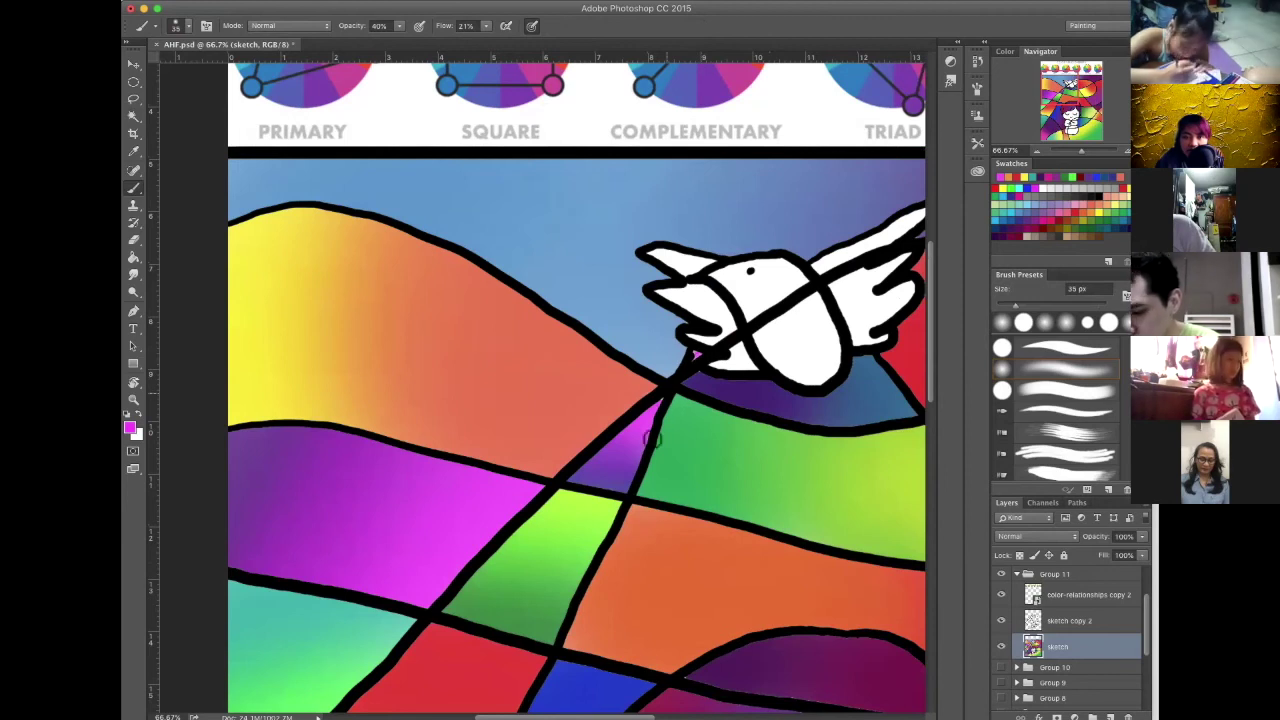
Touch up the tiny white gaps between the figure's right hair tips with blue sampled from the hair and green from the background
left_click_drag(700, 390, 598, 405)
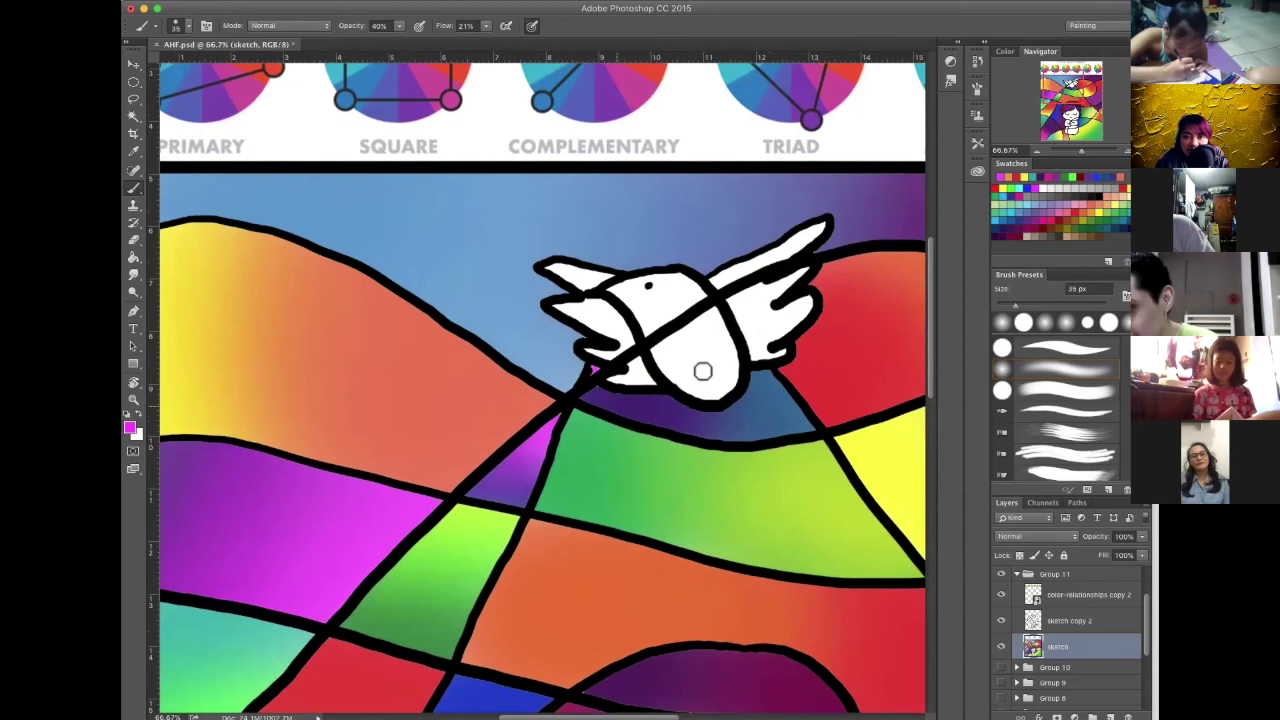
left_click_drag(748, 477, 745, 347)
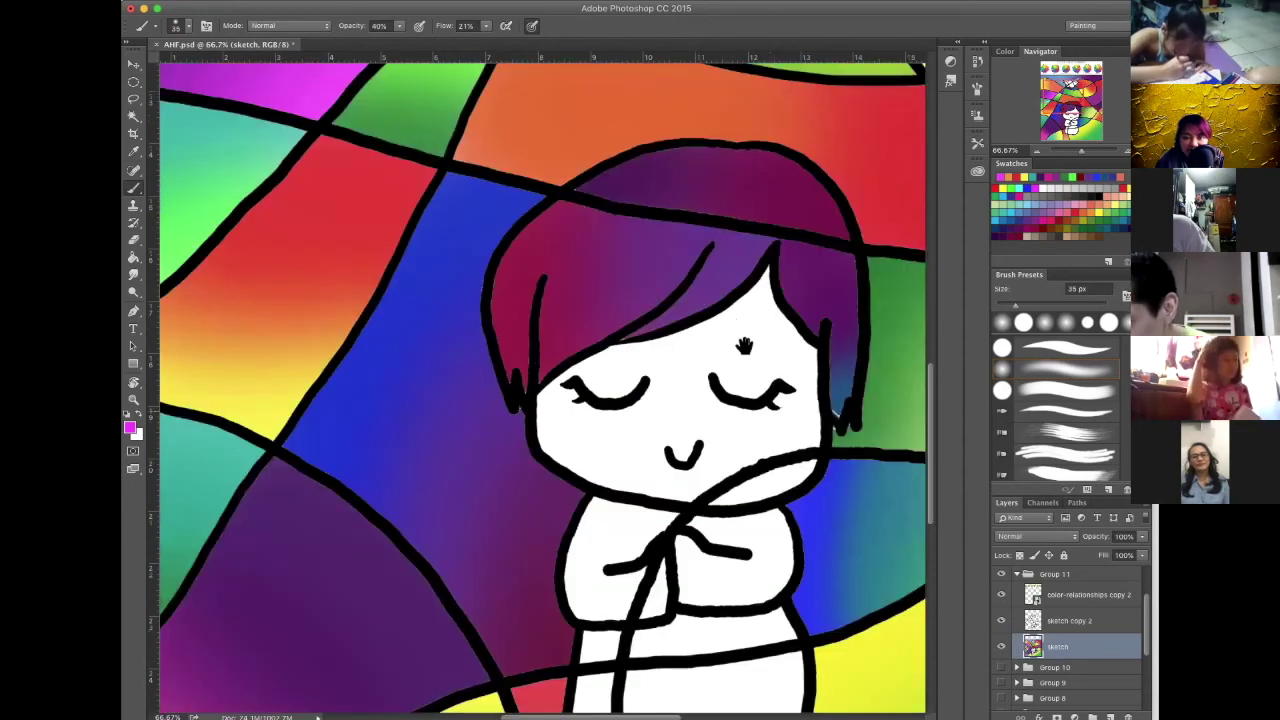
left_click_drag(758, 437, 752, 393)
scroll(756, 413, "down", 2)
key("ctrl+r")
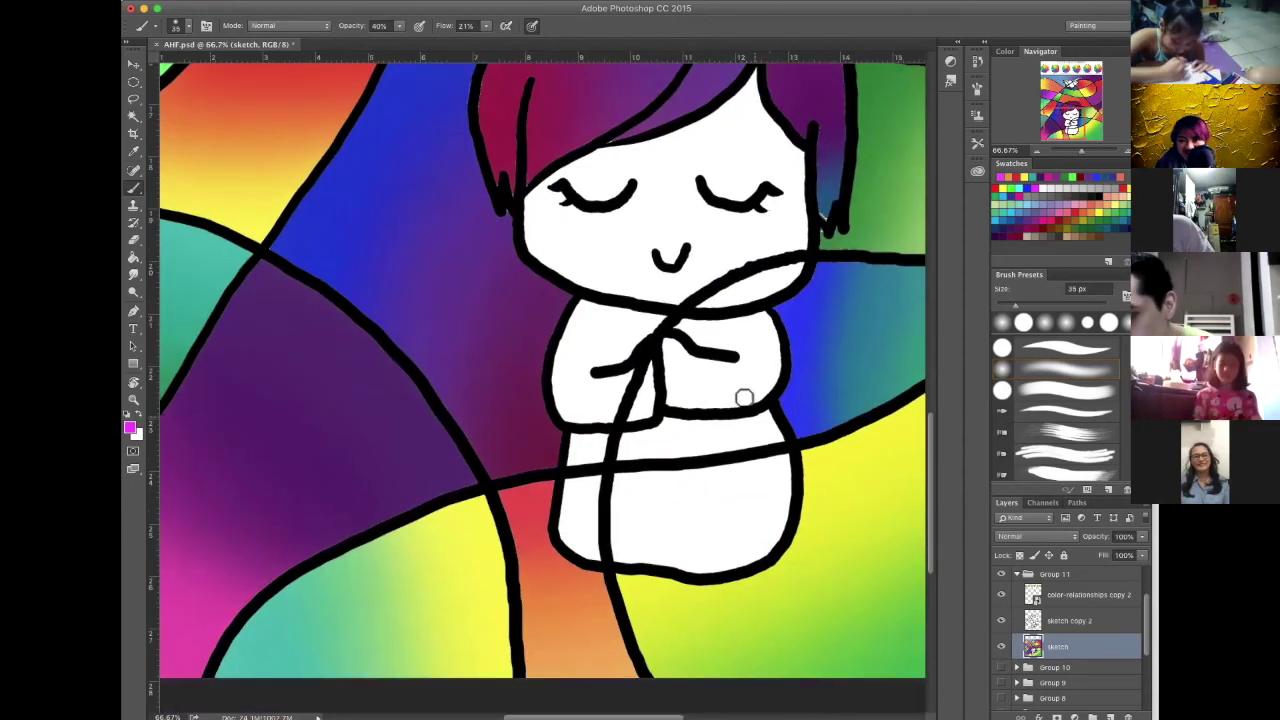
scroll(830, 293, "up", 4)
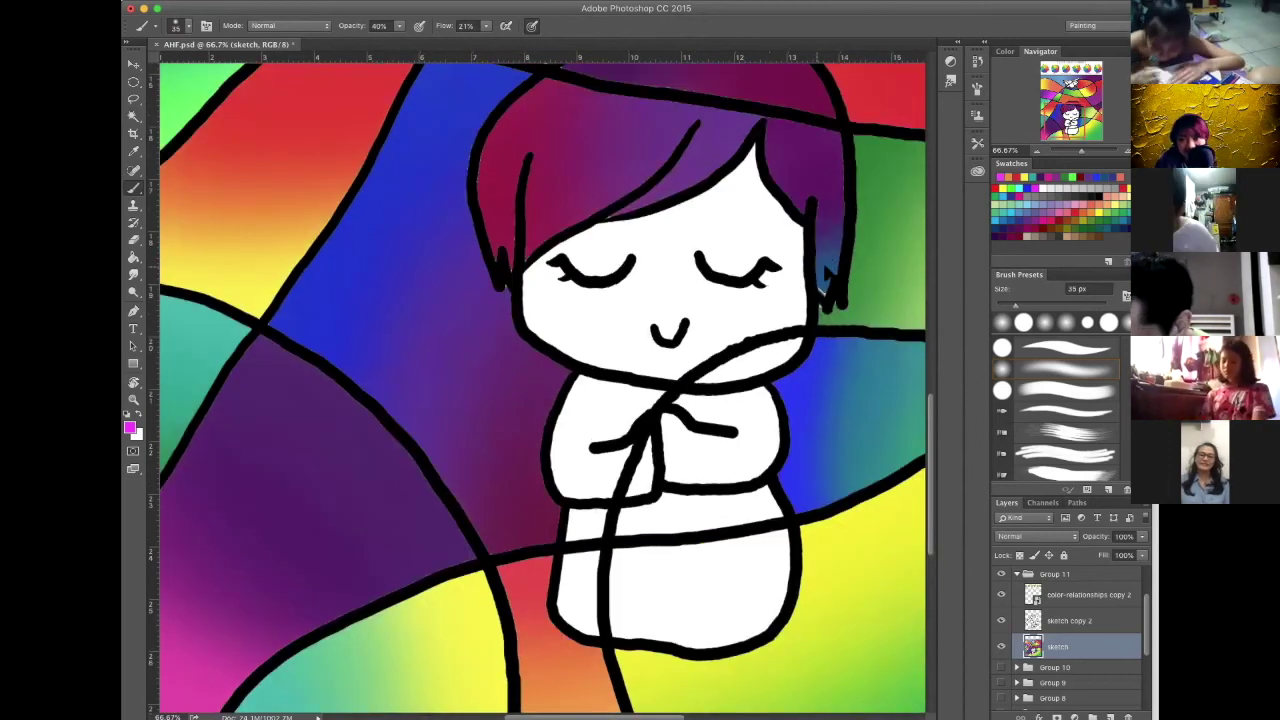
left_click(822, 286, "alt")
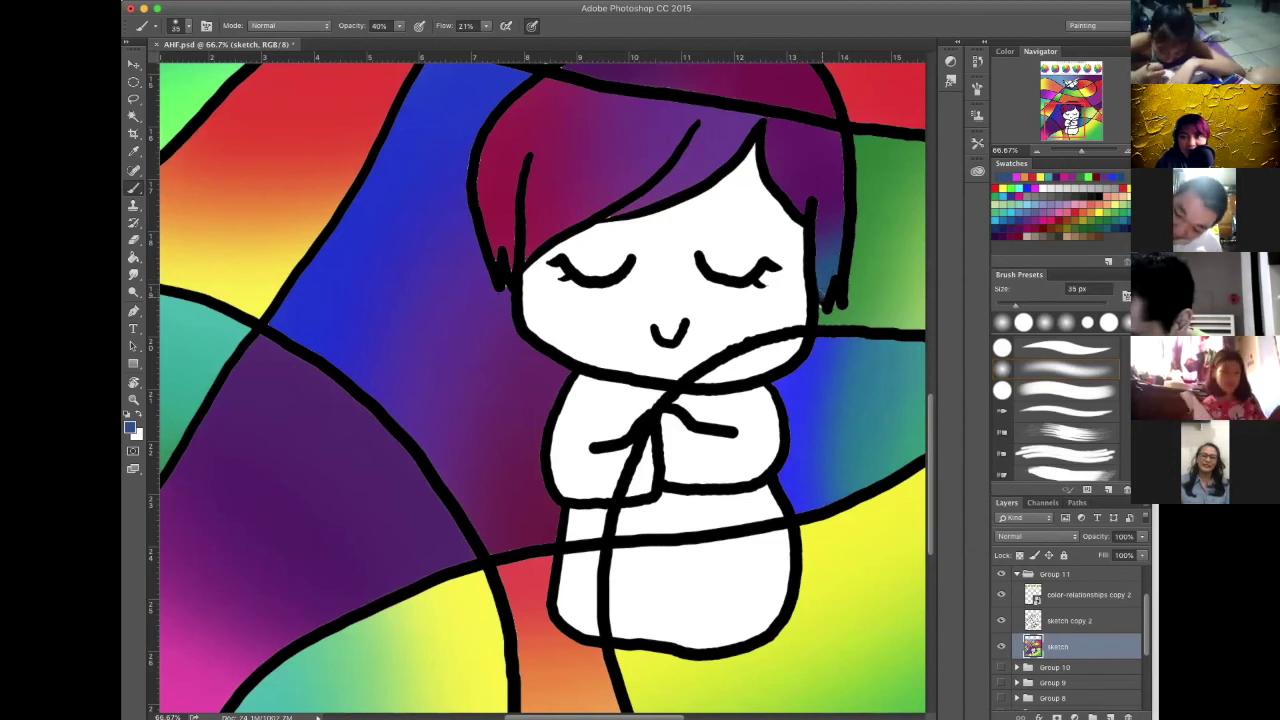
left_click(825, 318, "alt")
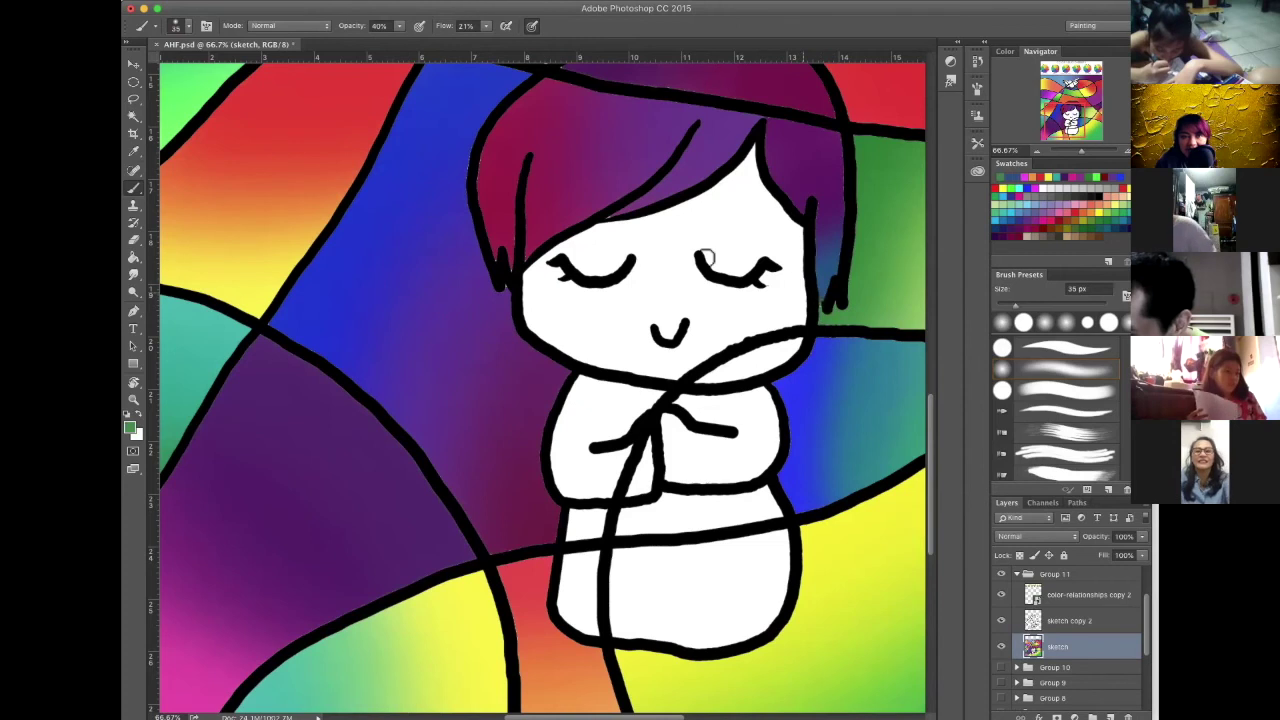
Examine the hair, the figure and the whole colored background for remaining unpainted gaps
scroll(755, 318, "up", 3)
scroll(755, 318, "left", 3)
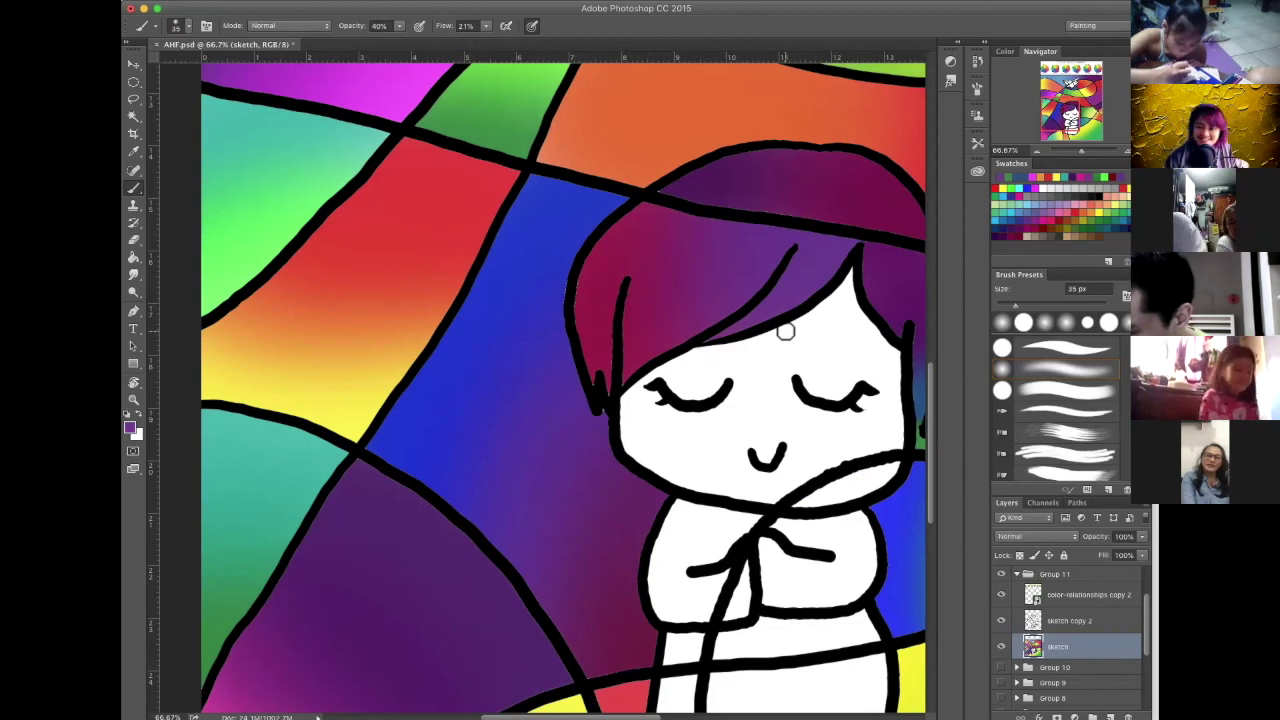
left_click_drag(804, 354, 643, 378)
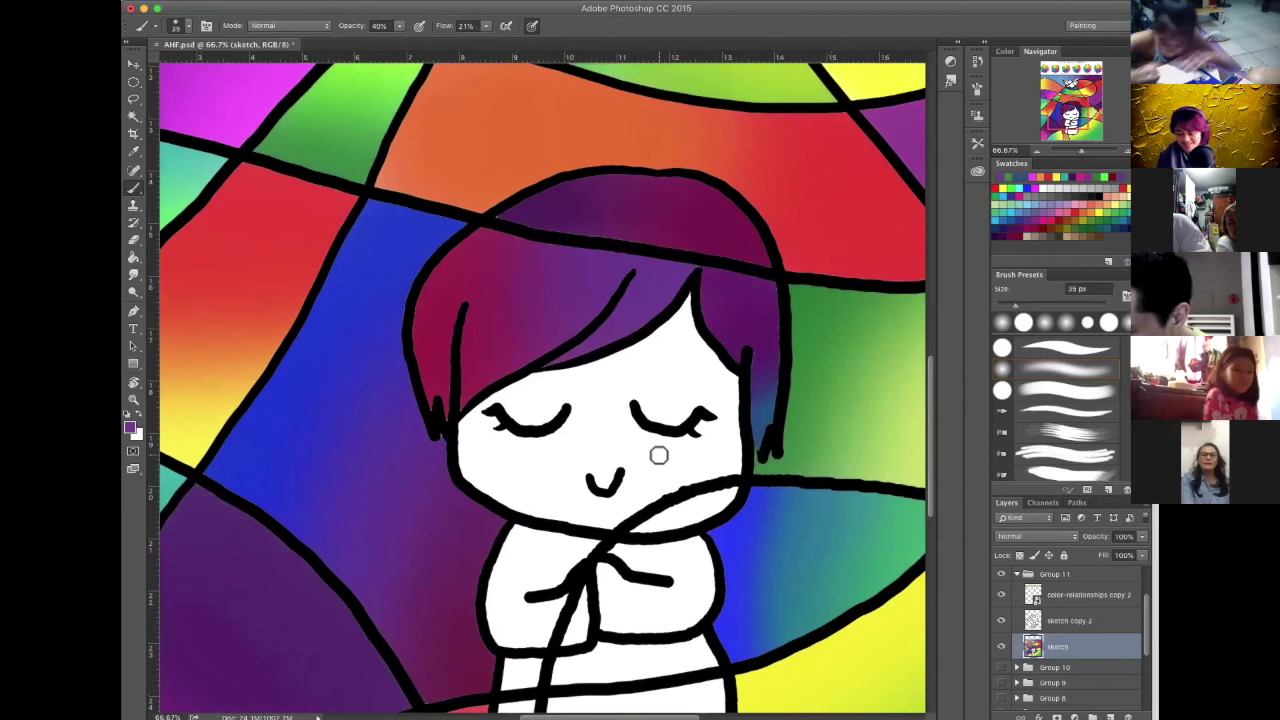
key("ctrl+minus")
key("ctrl+minus")
key("ctrl+minus")
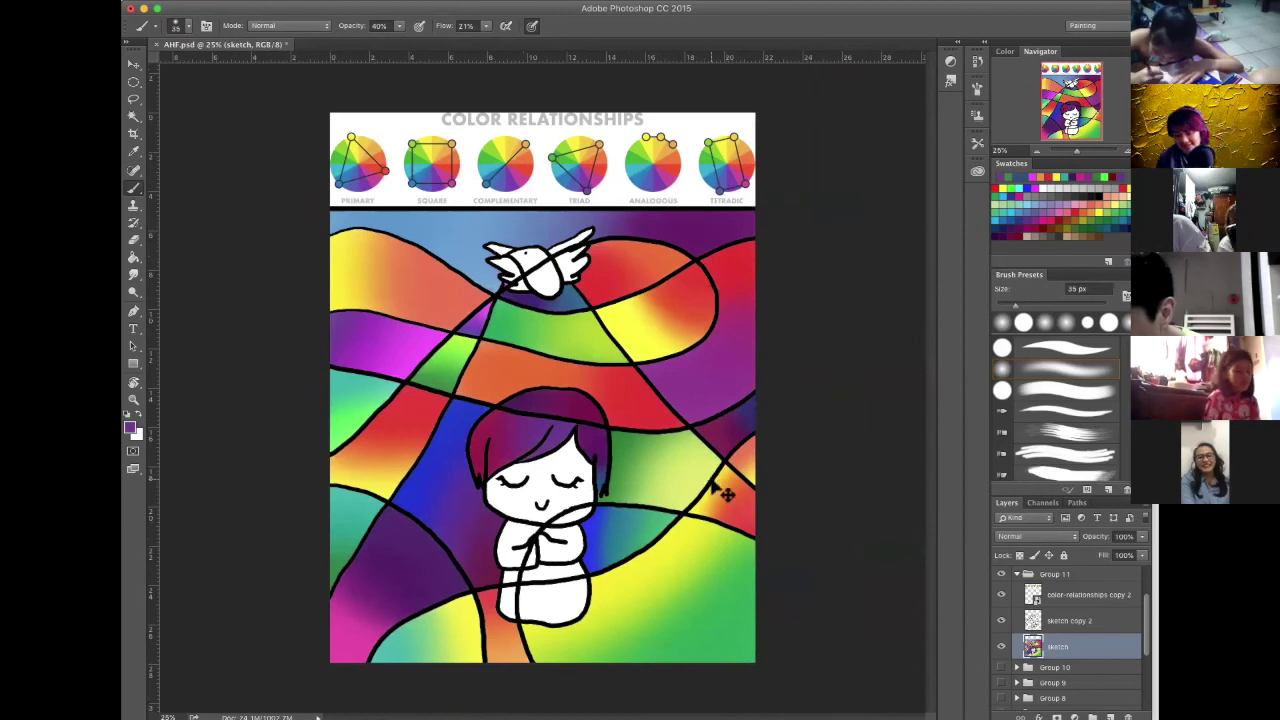
key("ctrl+plus")
left_click_drag(723, 494, 777, 428)
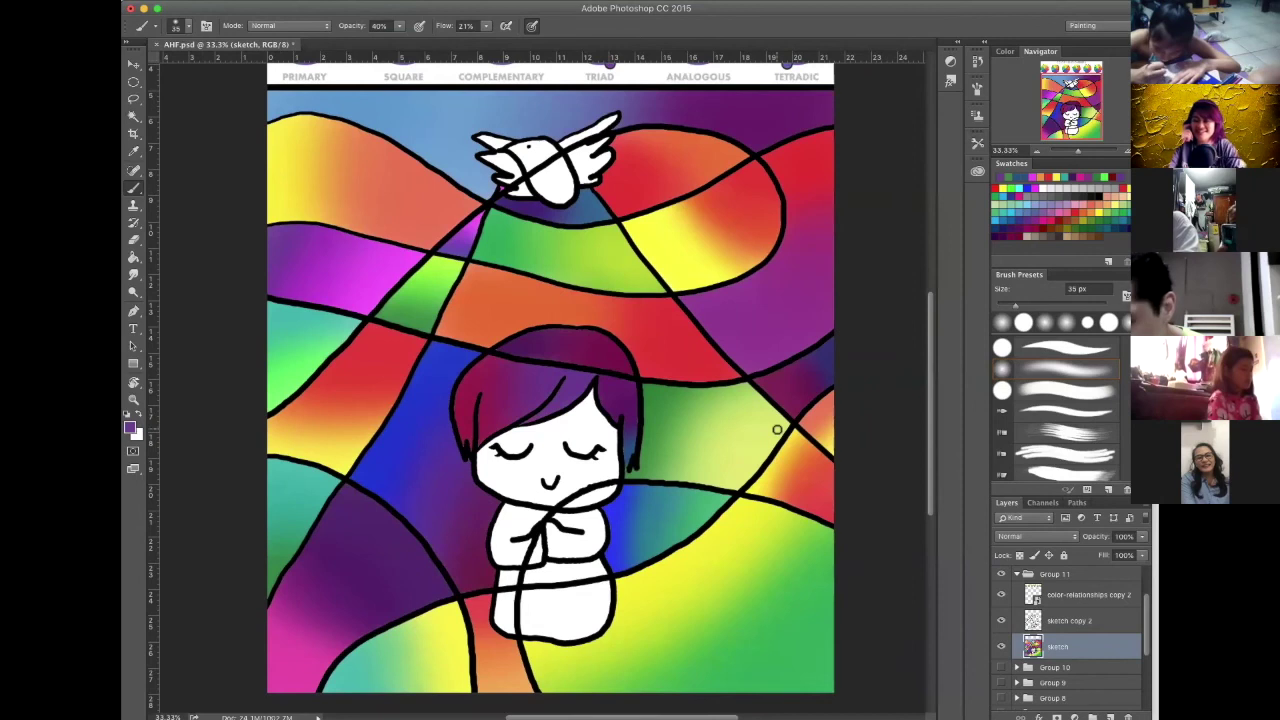